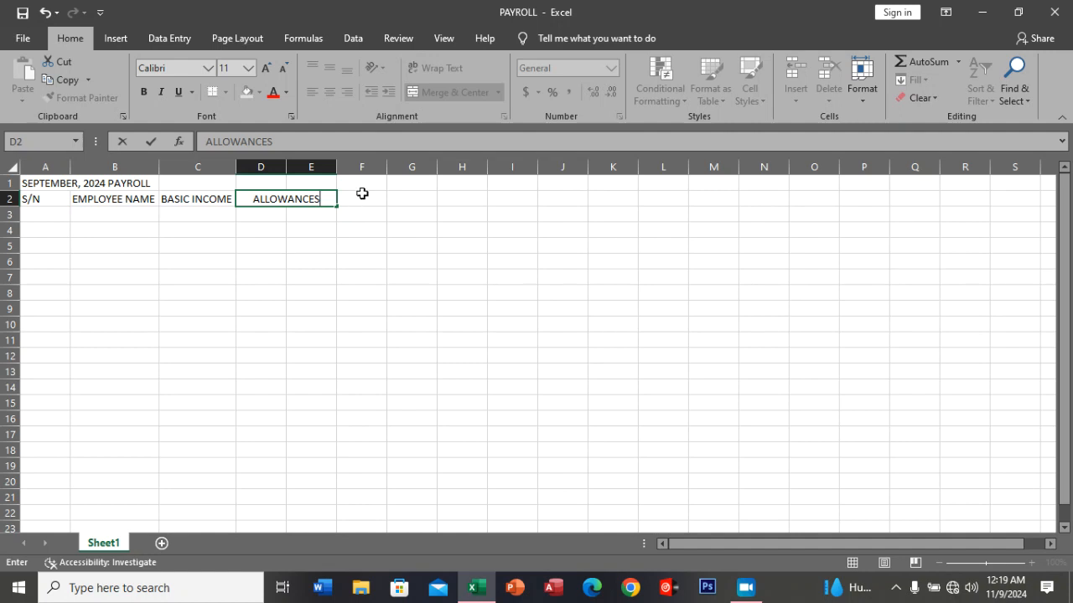
Enter the heading GROSSPAY in cell F2, beside the ALLOWANCES heading.
click(369, 198)
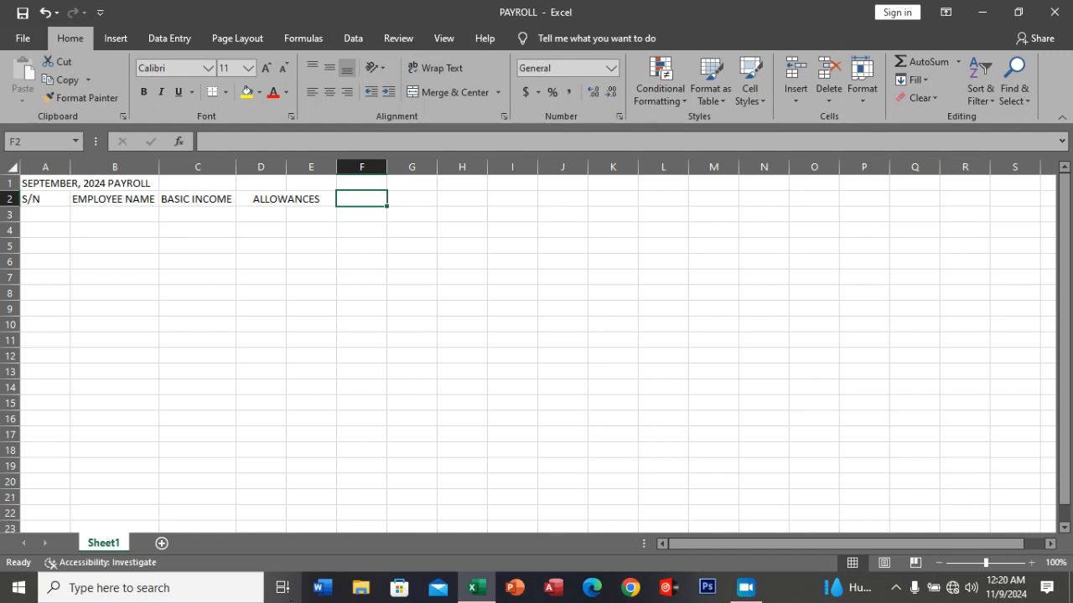
text(GR)
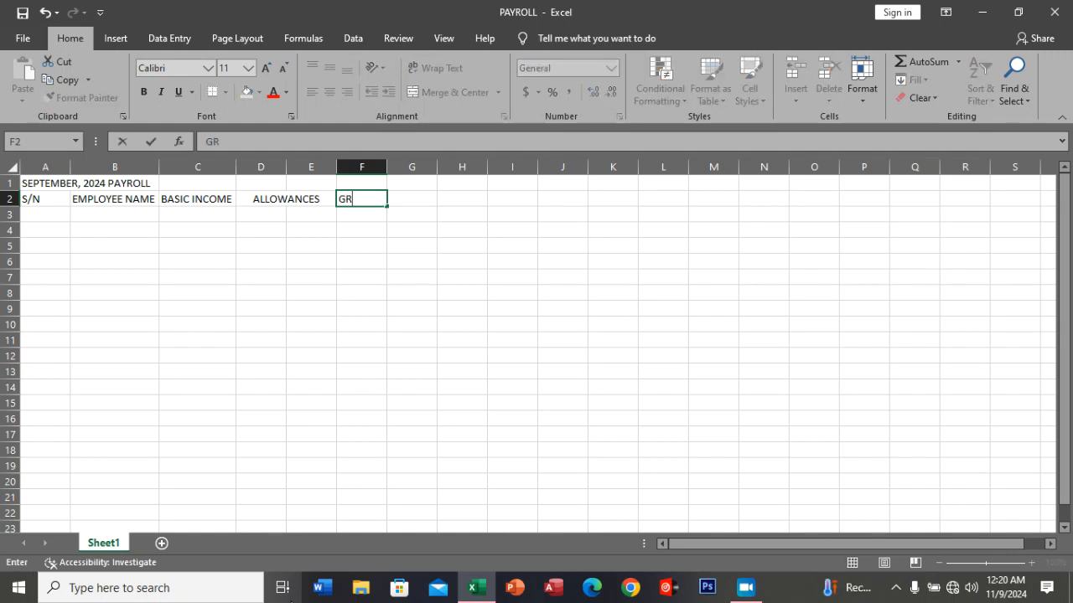
text(OSSPAY)
key(Tab)
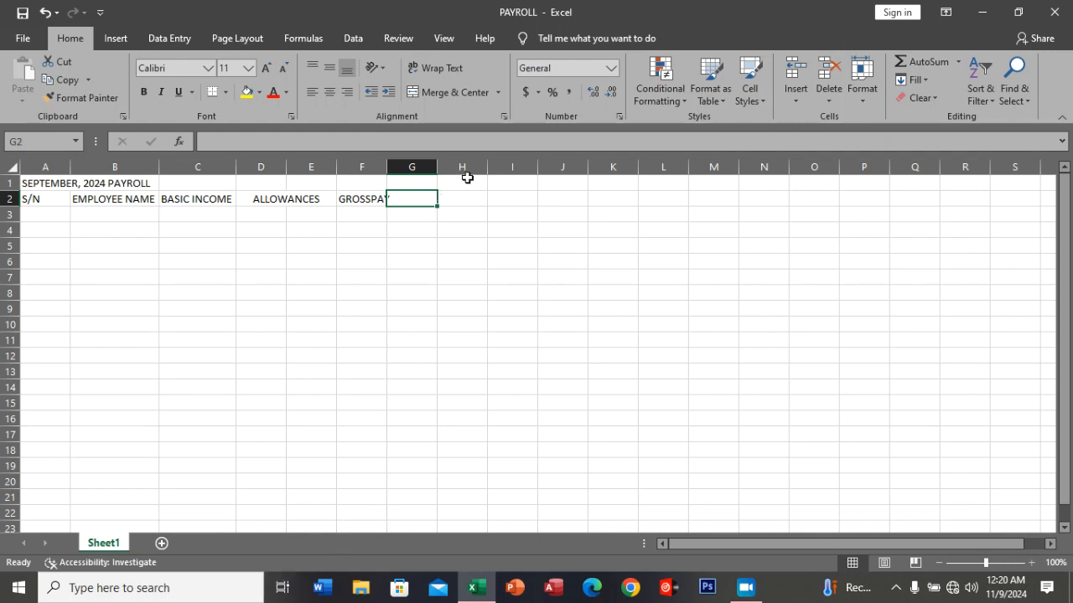
Merge and center cells G2:H2 and enter the heading DEDUCTIONS in the merged cell.
drag(434, 198, 446, 199)
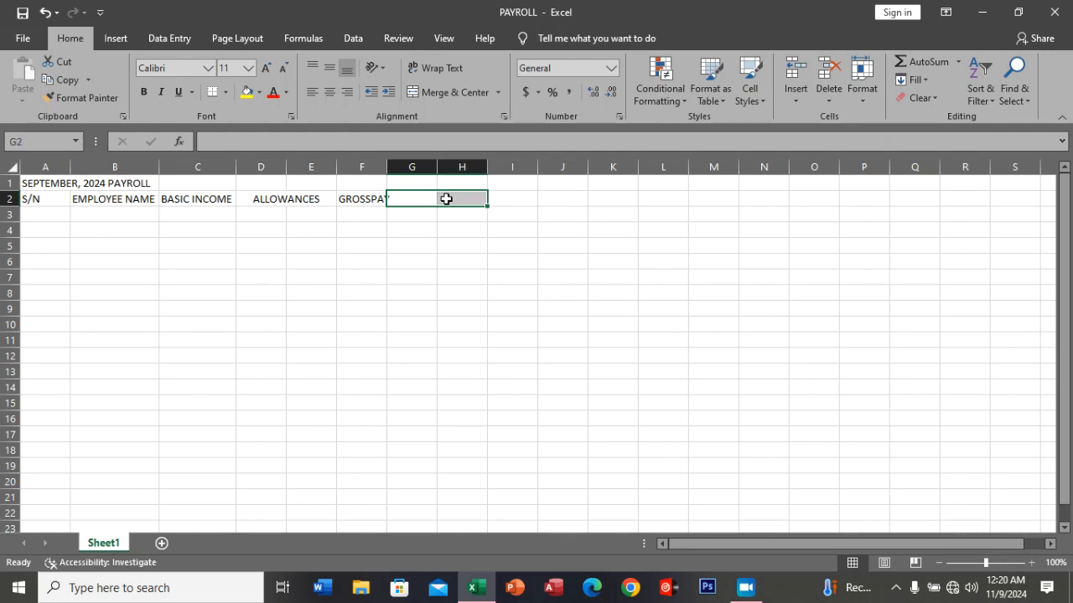
click(499, 92)
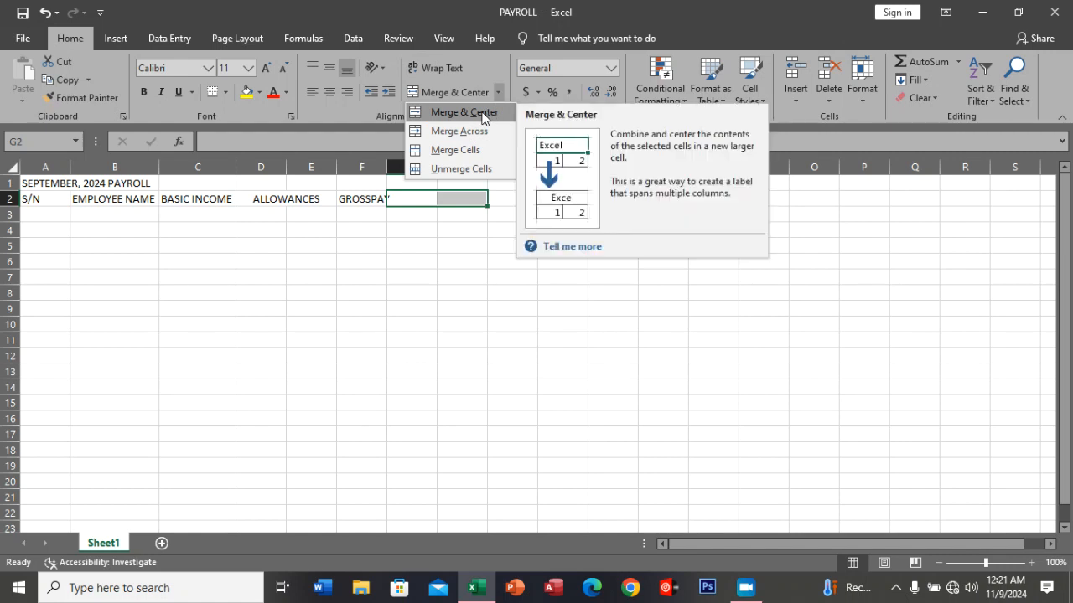
click(481, 113)
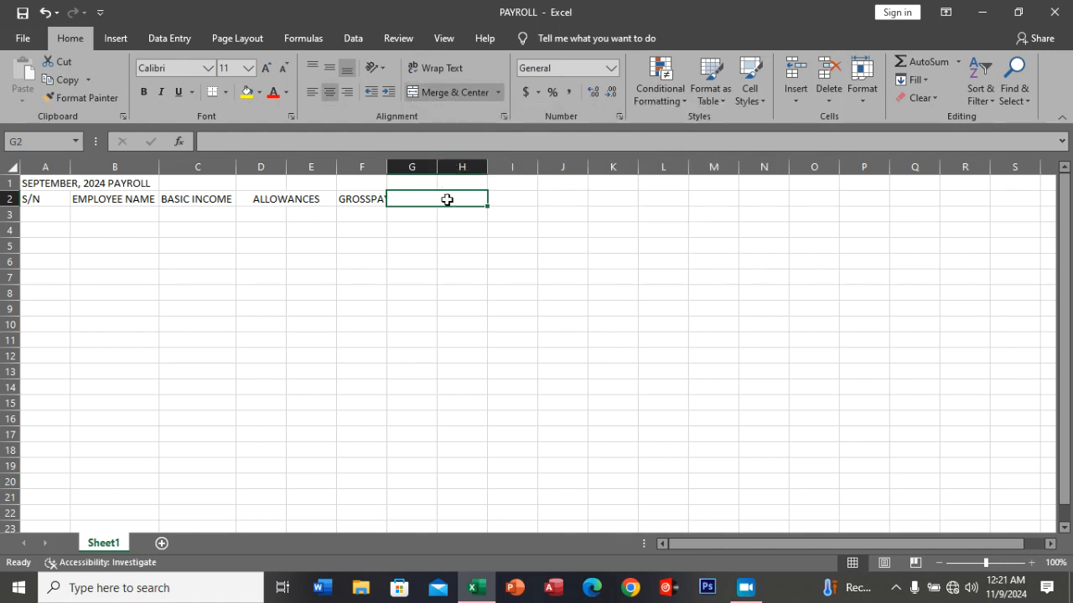
text(DEDU)
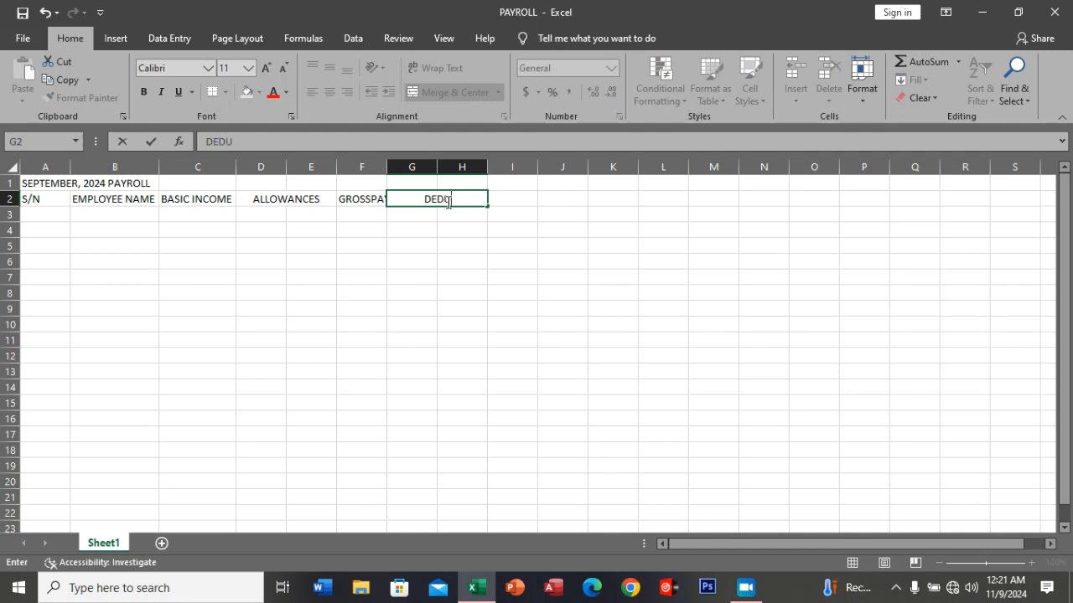
text(CTION)
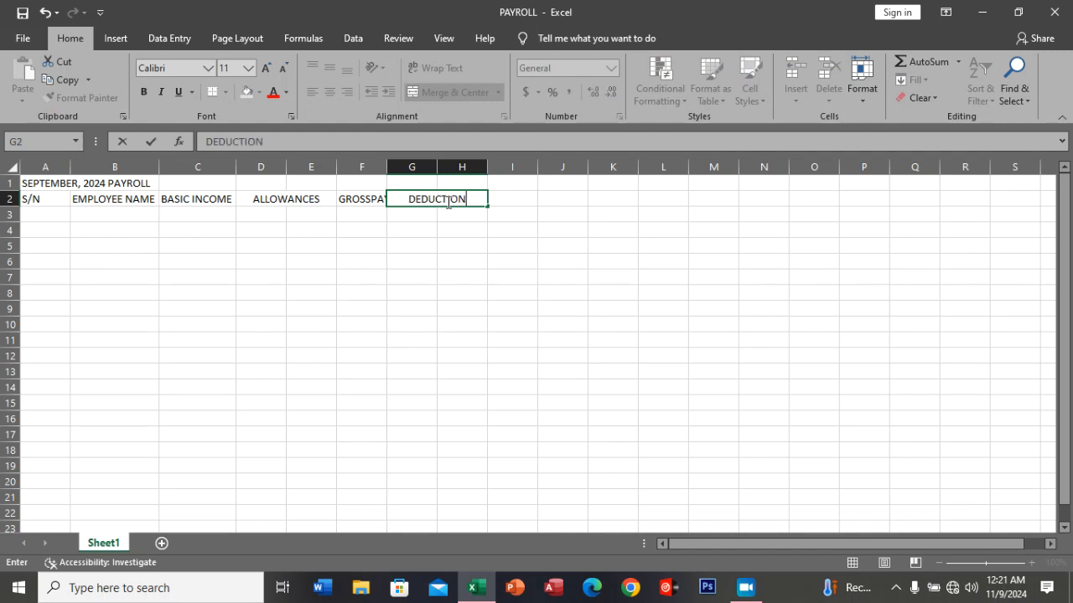
text(S)
Enter the heading TOTAL DEDUCTIONS in cell I2.
click(512, 199)
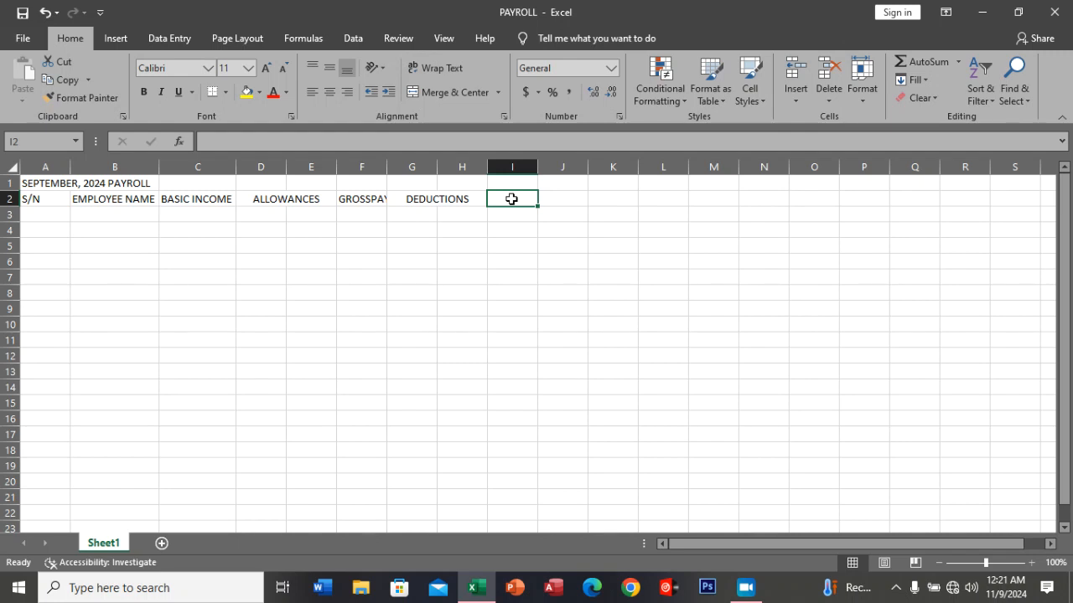
text(TO)
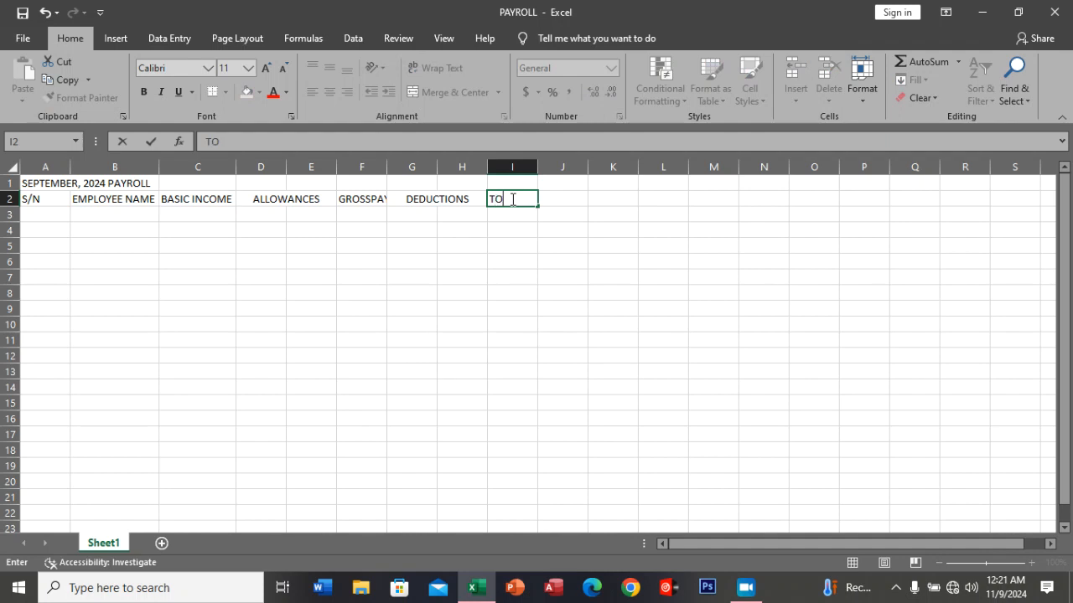
text(TAL DEDUCTION)
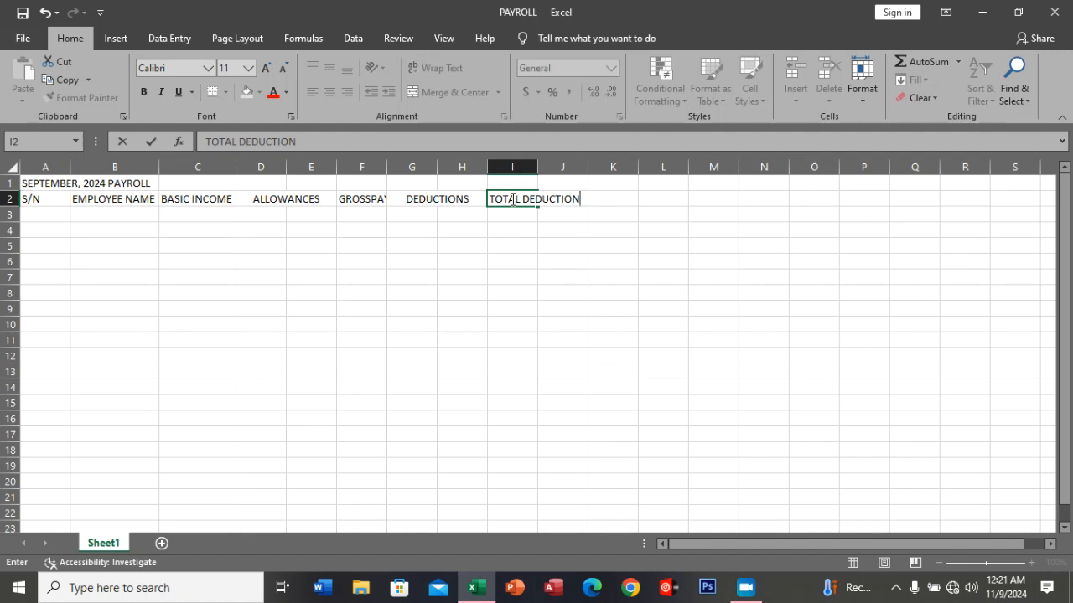
text(S)
click(525, 217)
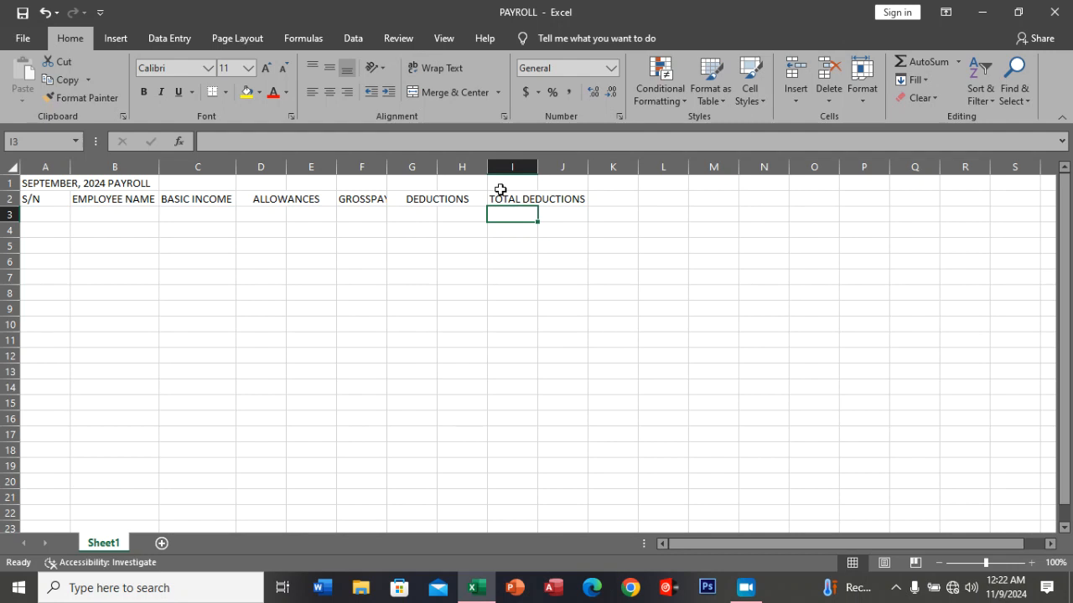
Format the TOTAL DEDUCTIONS heading in I2 as wrapped, middle-aligned and centered text, with column I widened to fit the word DEDUCTIONS on one line.
click(449, 72)
click(513, 199)
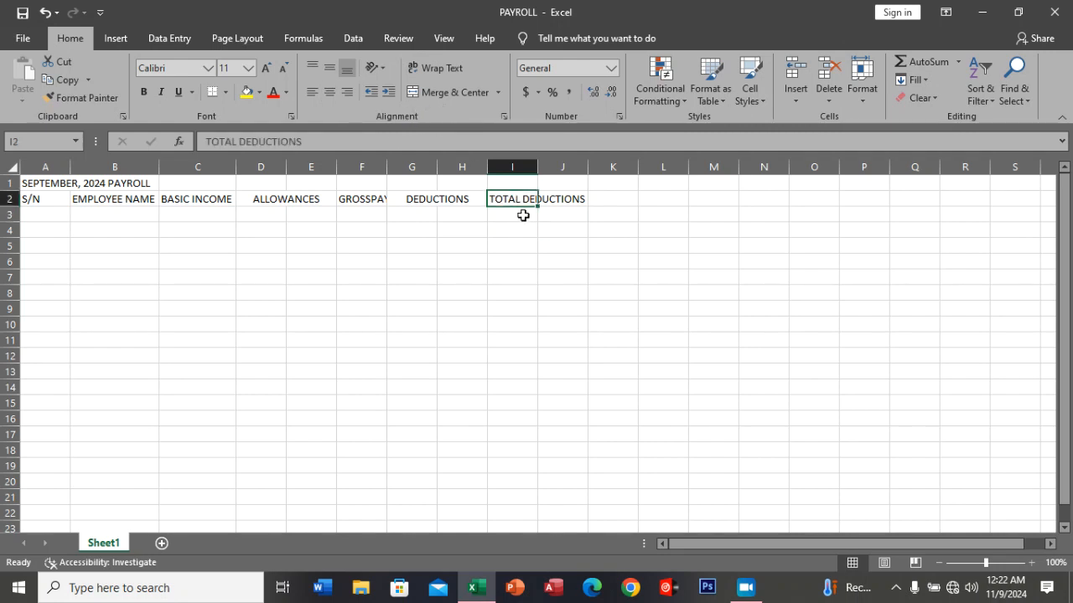
click(438, 68)
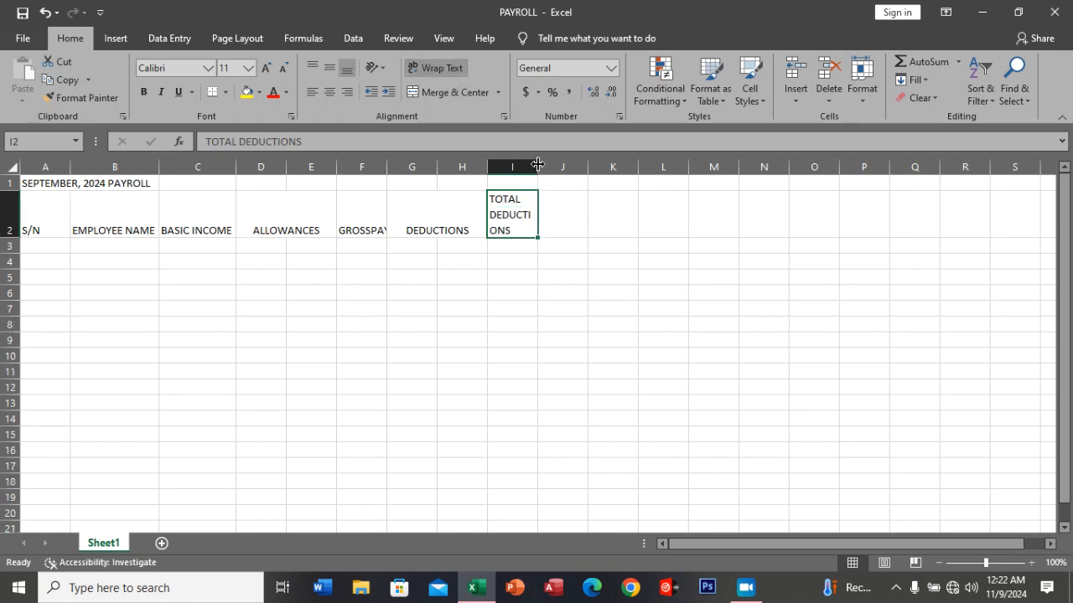
drag(538, 165, 560, 164)
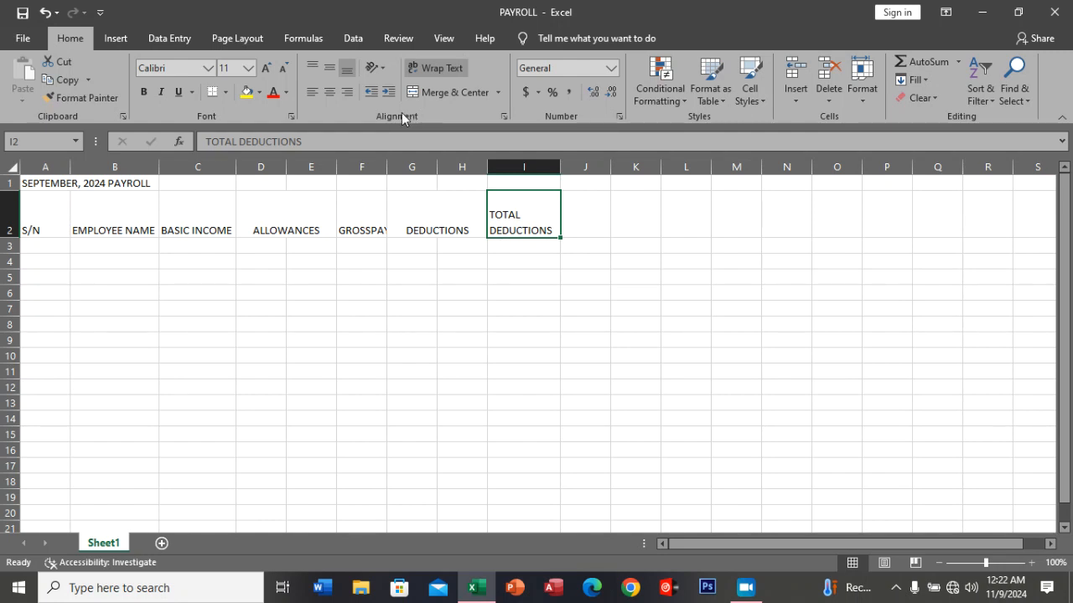
click(330, 74)
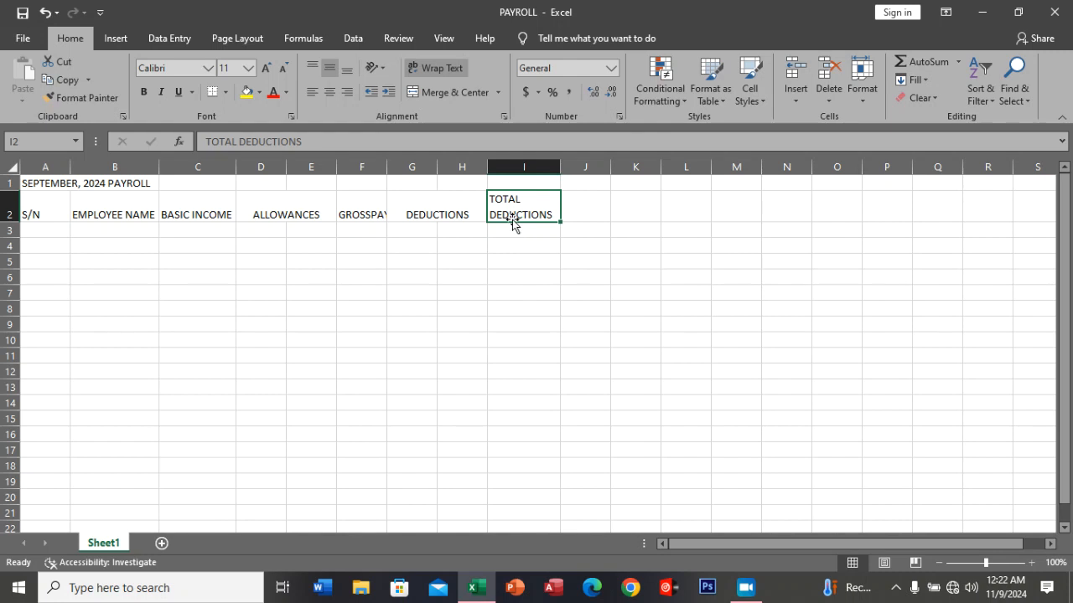
click(331, 94)
Enter the heading NET INCOME in cell J2 and widen column J to fit it.
click(591, 207)
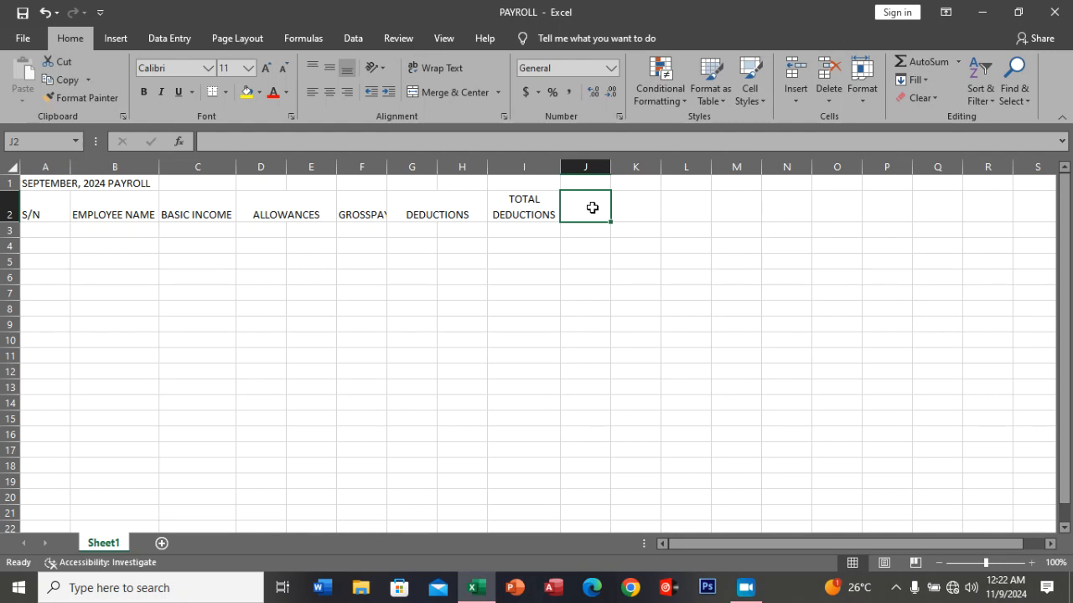
text(NET )
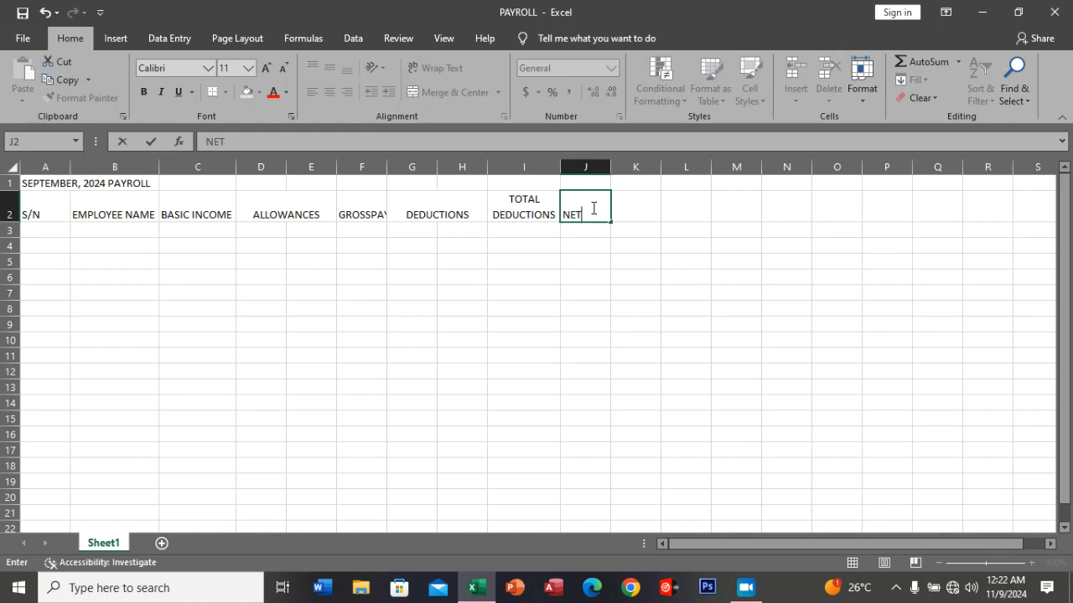
text(INCOME)
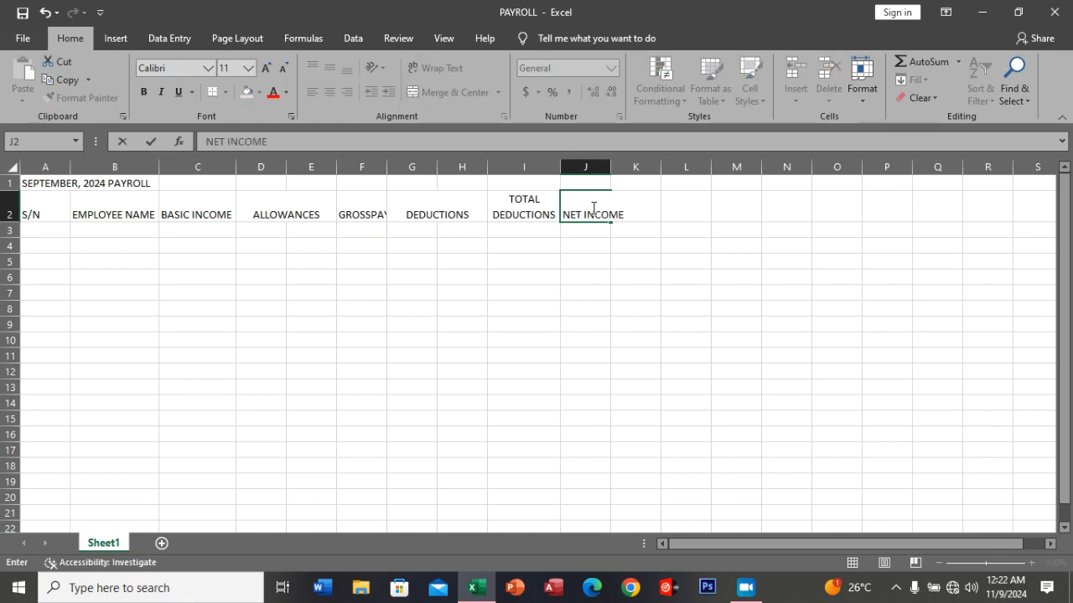
click(616, 167)
drag(610, 168, 627, 240)
click(610, 234)
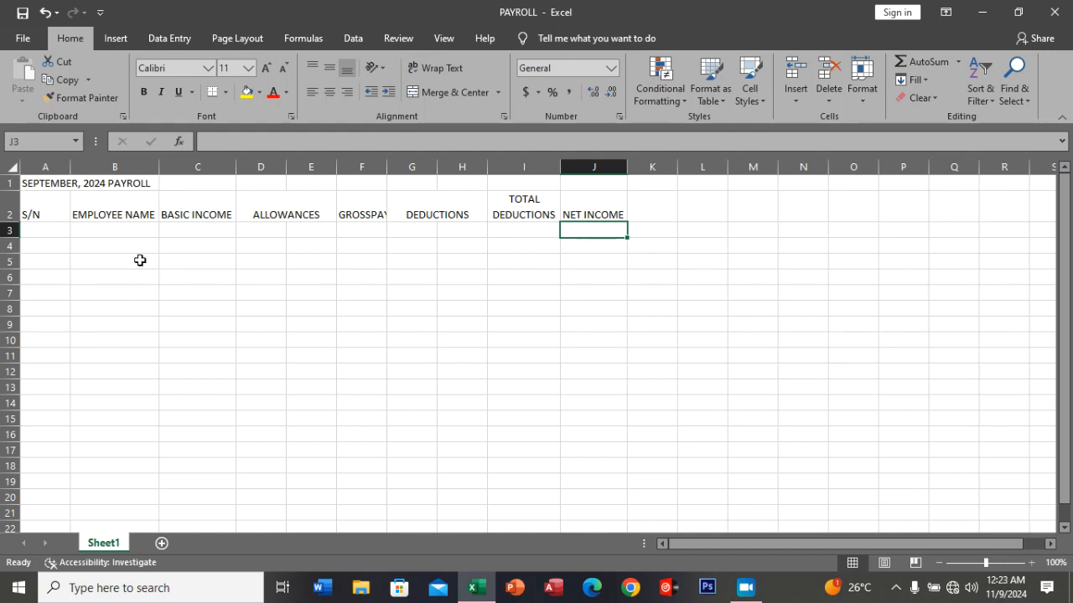
Enter the subheadings FOOD in D3 and TANSPORT in E3 under ALLOWANCES.
click(257, 229)
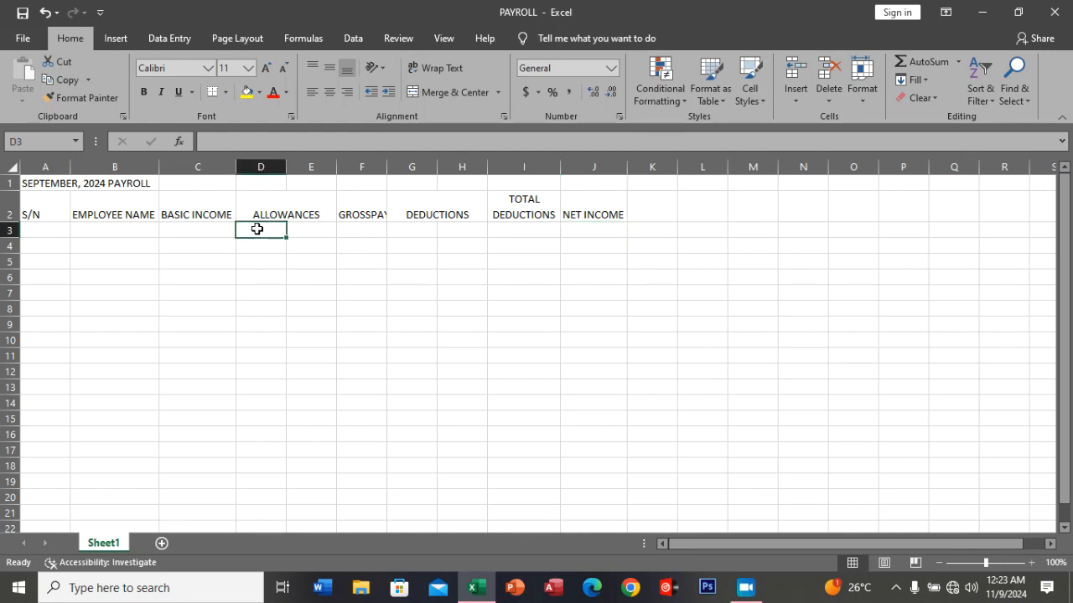
text(FOOD)
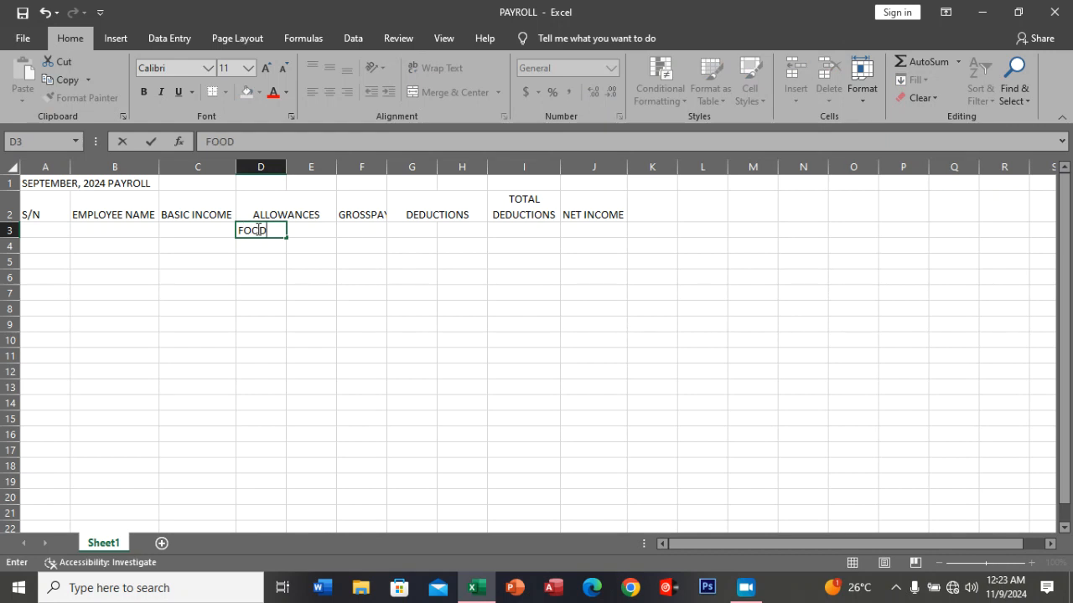
key(Tab)
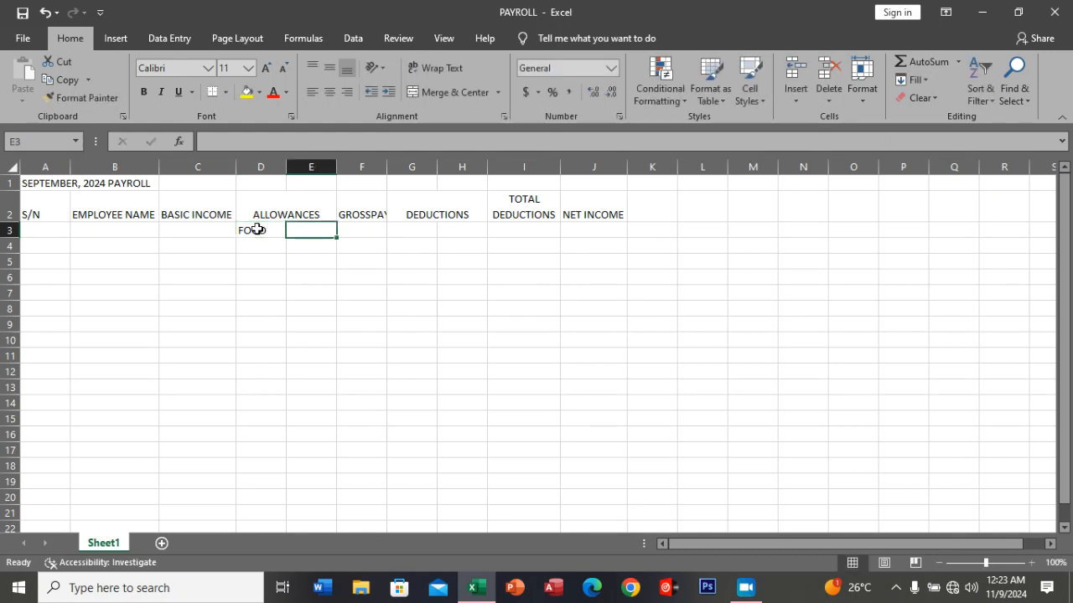
text(TAN)
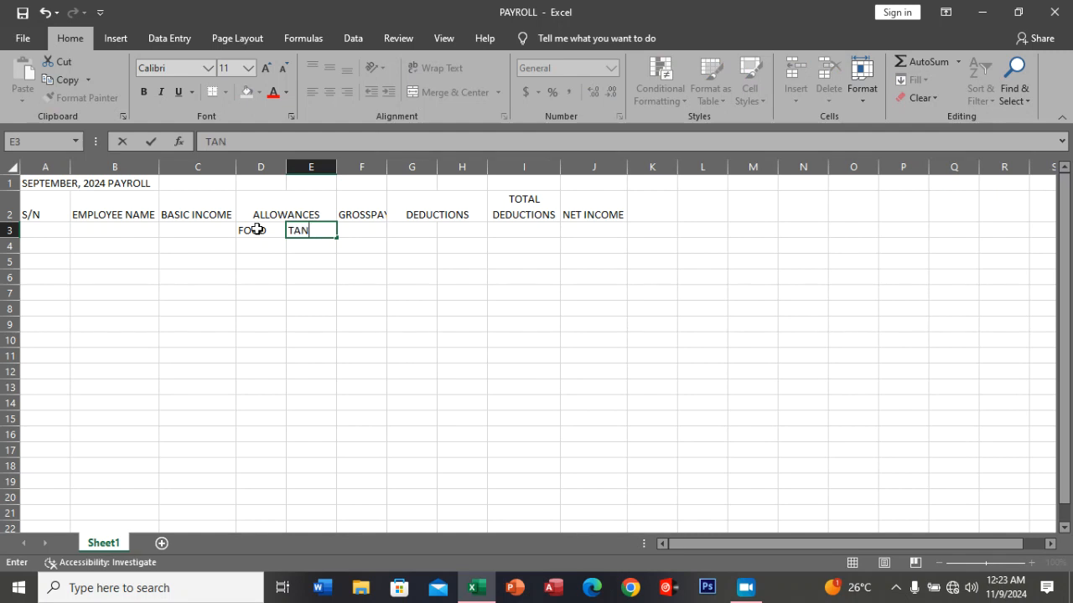
text(SPORT)
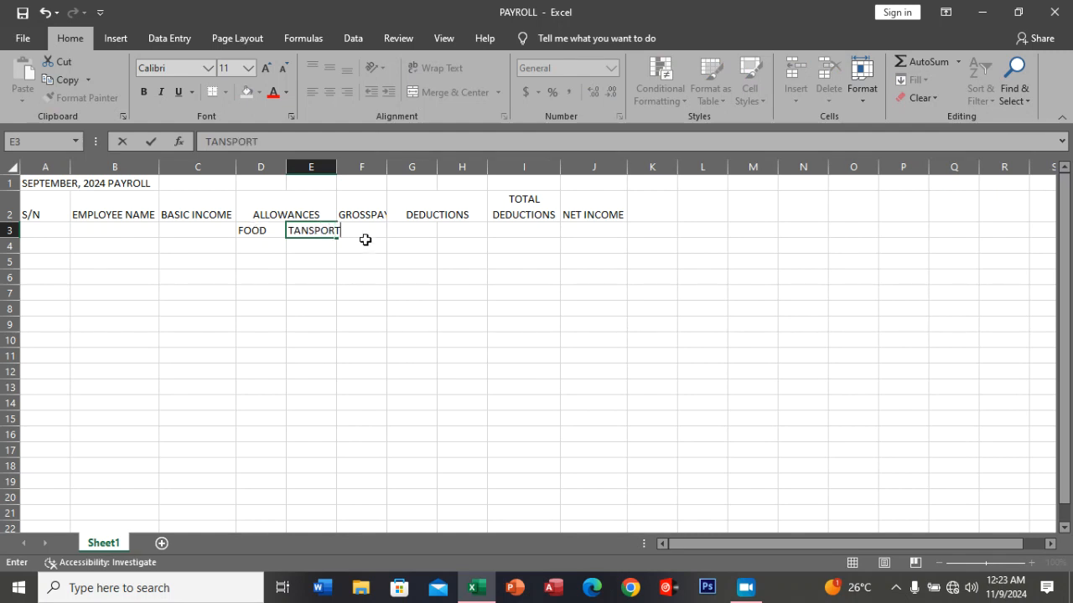
Enter the subheadings TAX in G3 and PAYE in H3 under DEDUCTIONS.
click(417, 230)
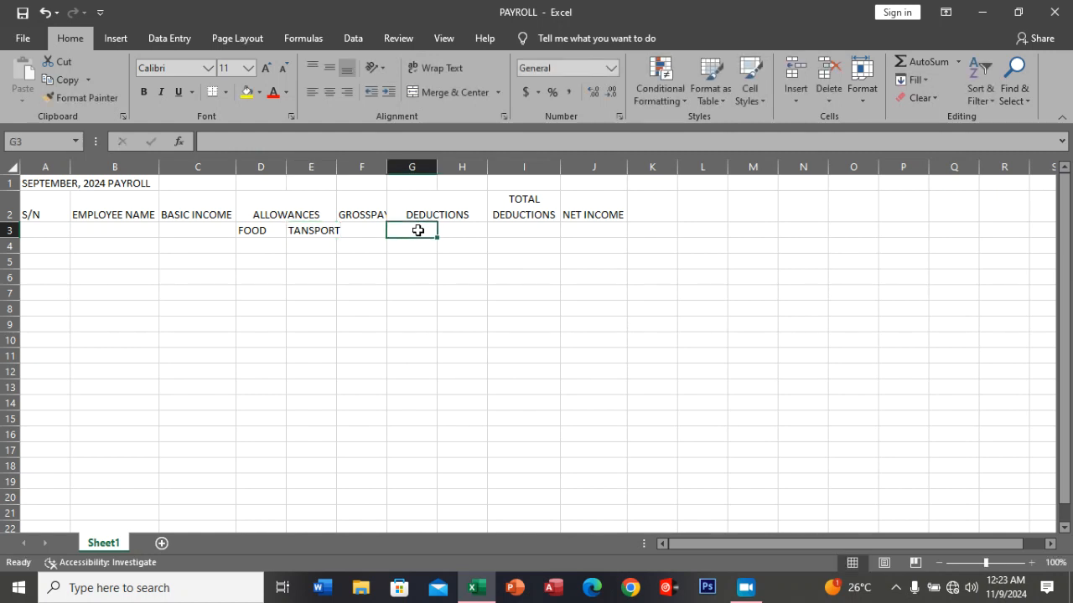
text(TAX)
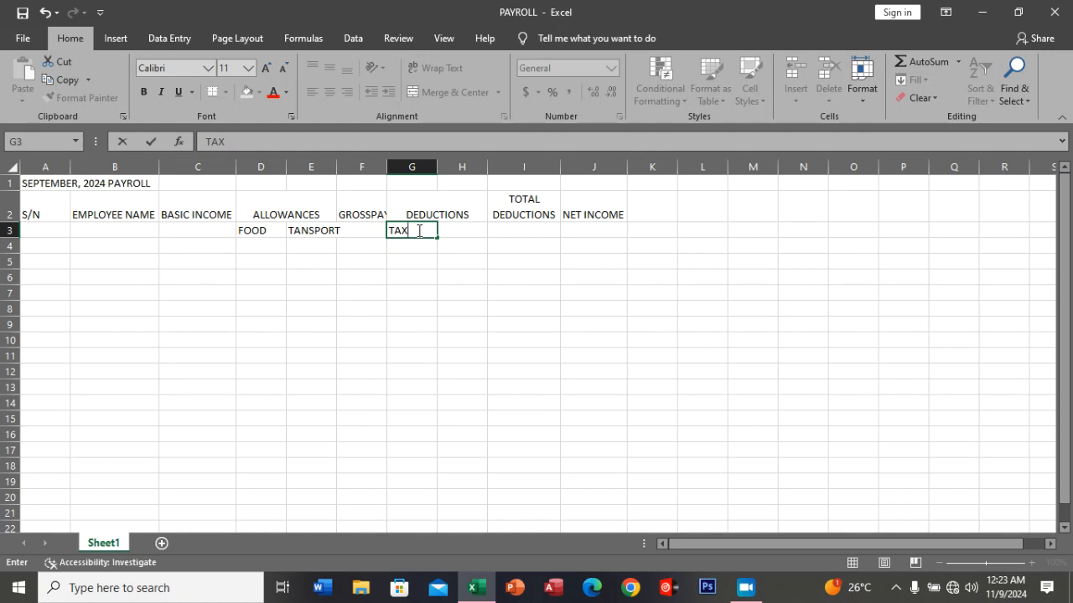
key(Tab)
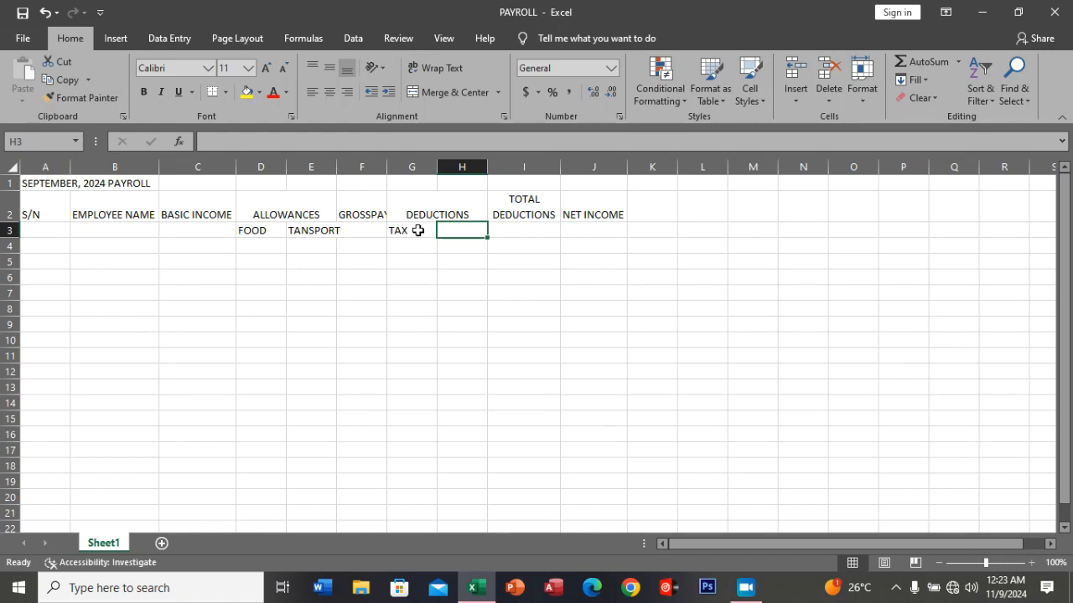
text(PAYE)
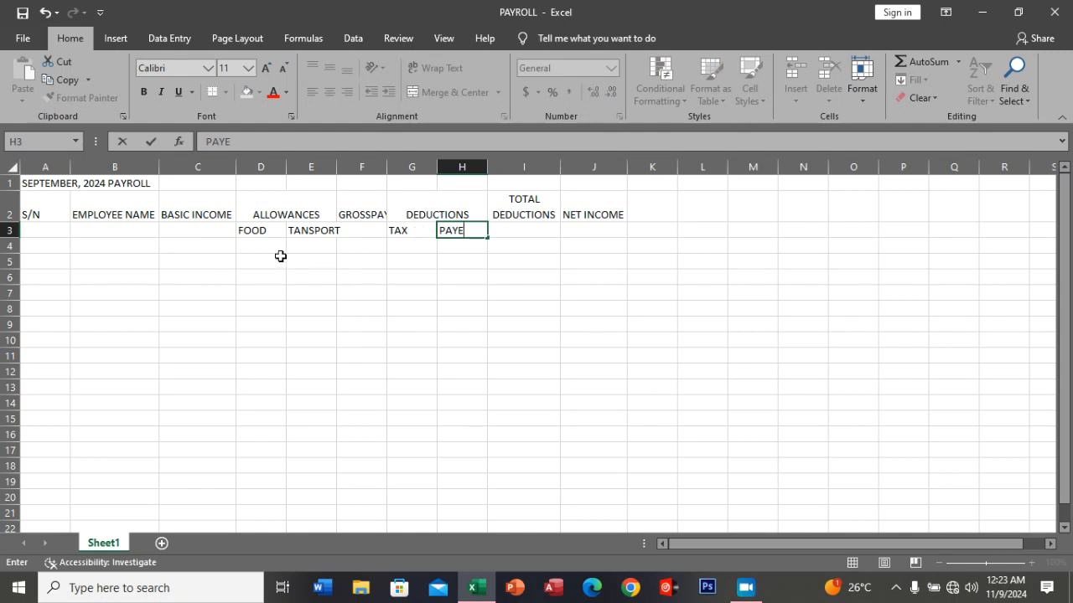
Number the S/N column from 1 to 7 in cells A4:A10 using a fill series.
click(62, 248)
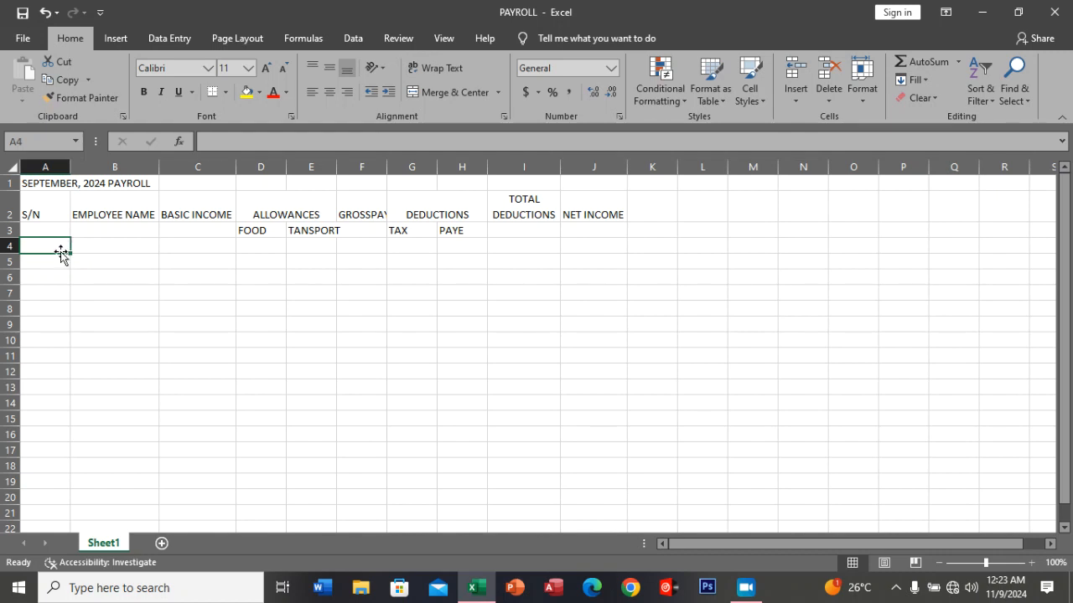
text(1)
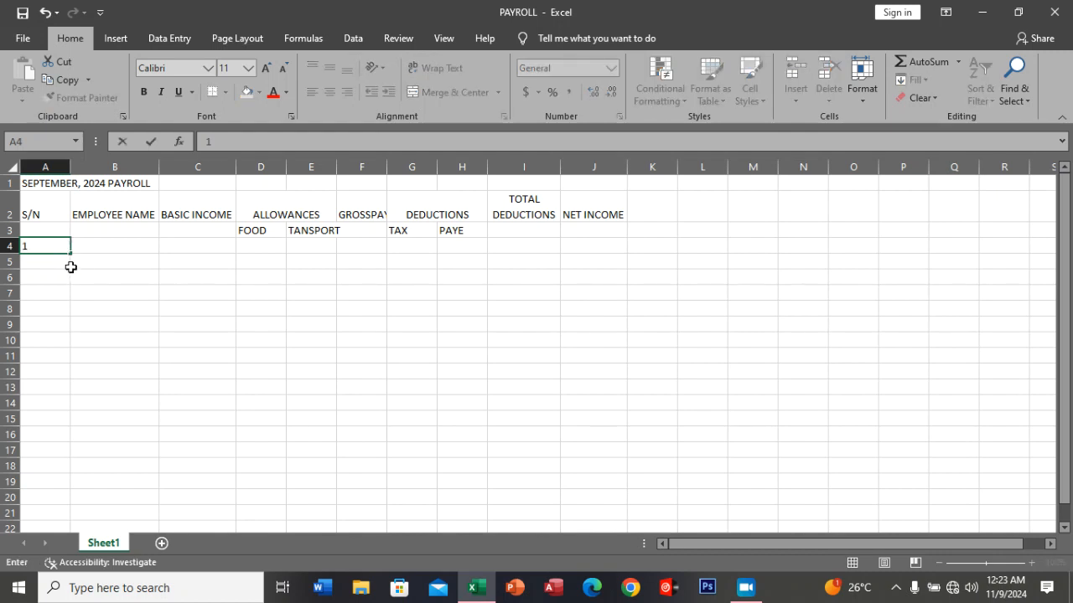
drag(70, 256, 65, 348)
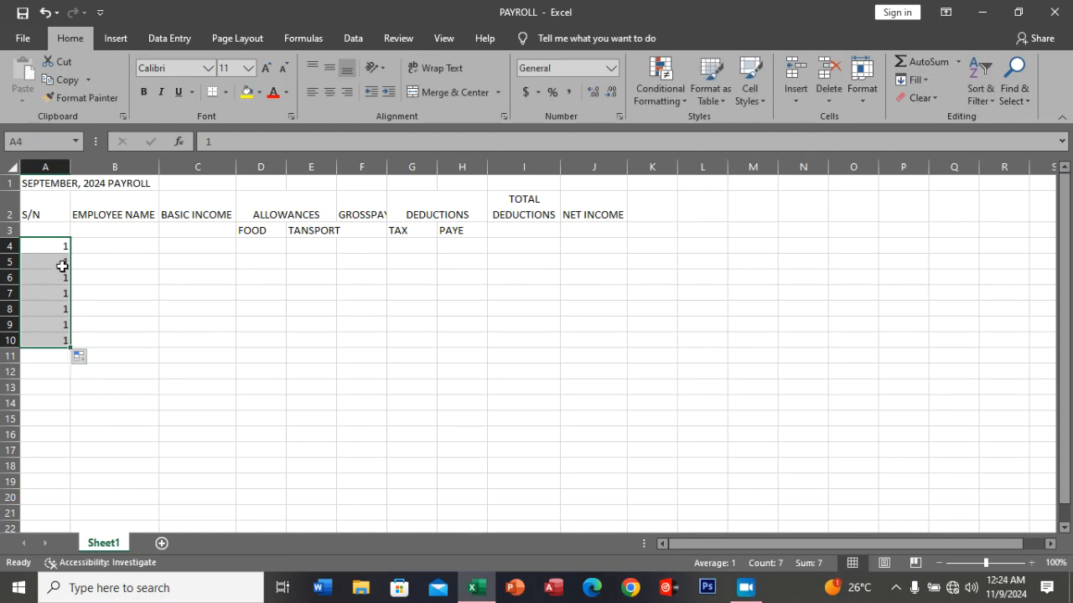
click(92, 359)
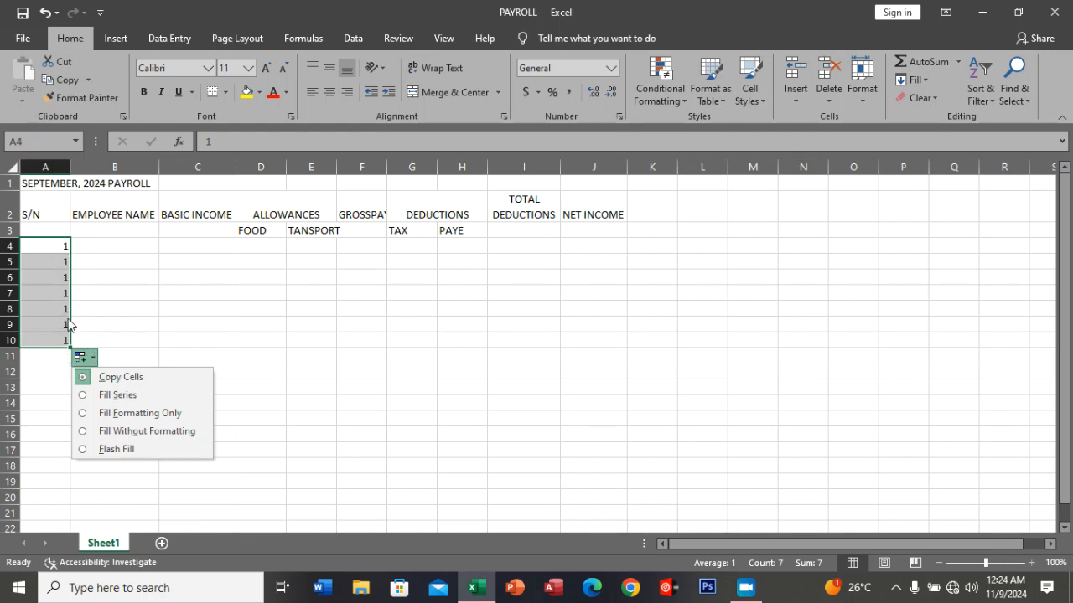
click(136, 396)
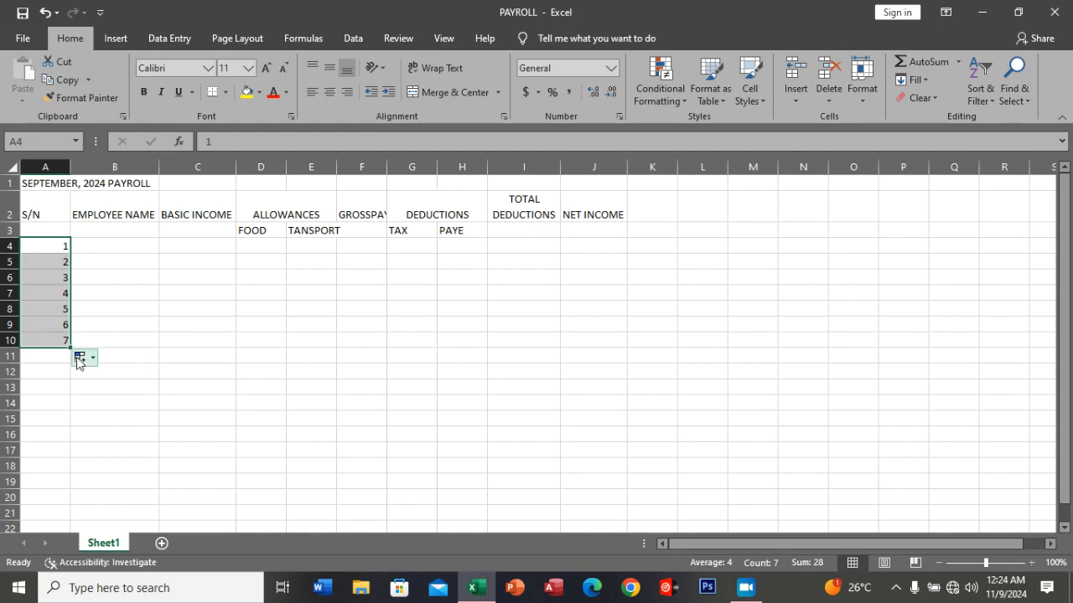
Extend the S/N numbering to 8 in cell A11 using a fill series.
click(53, 338)
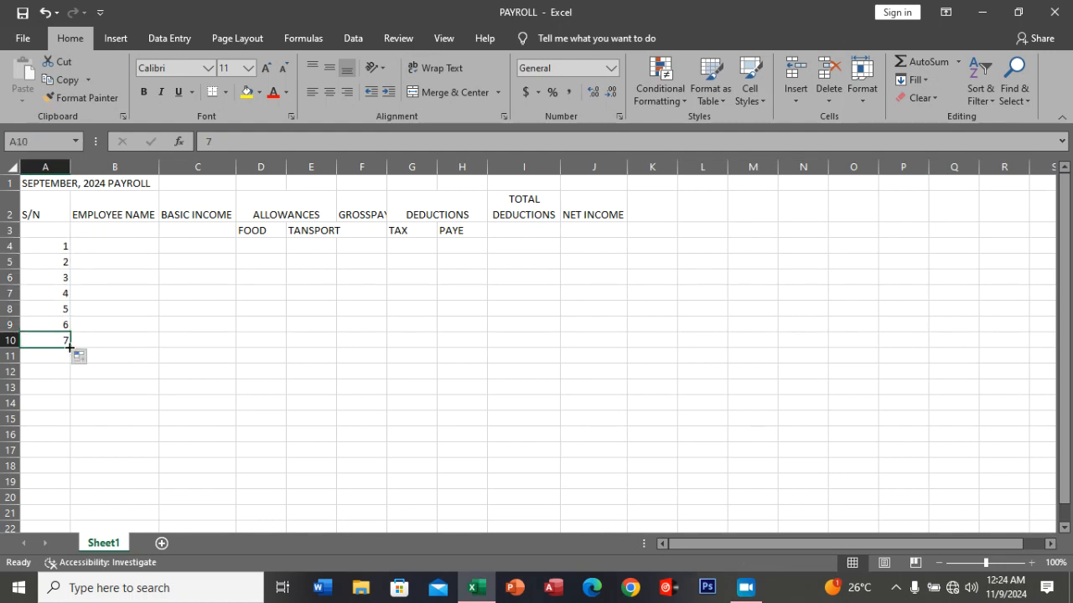
drag(70, 347, 76, 362)
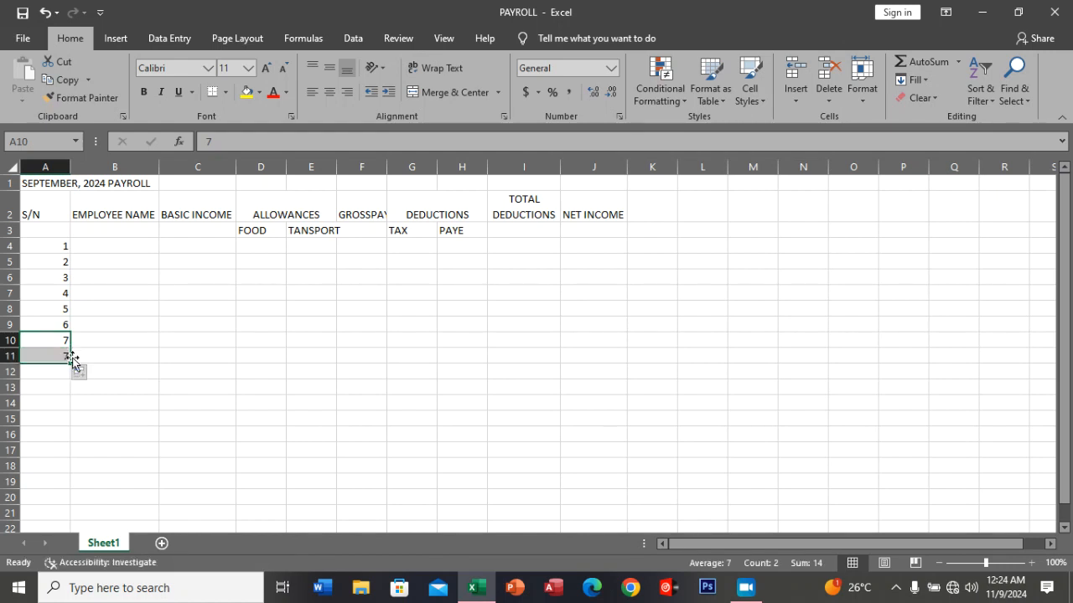
click(97, 373)
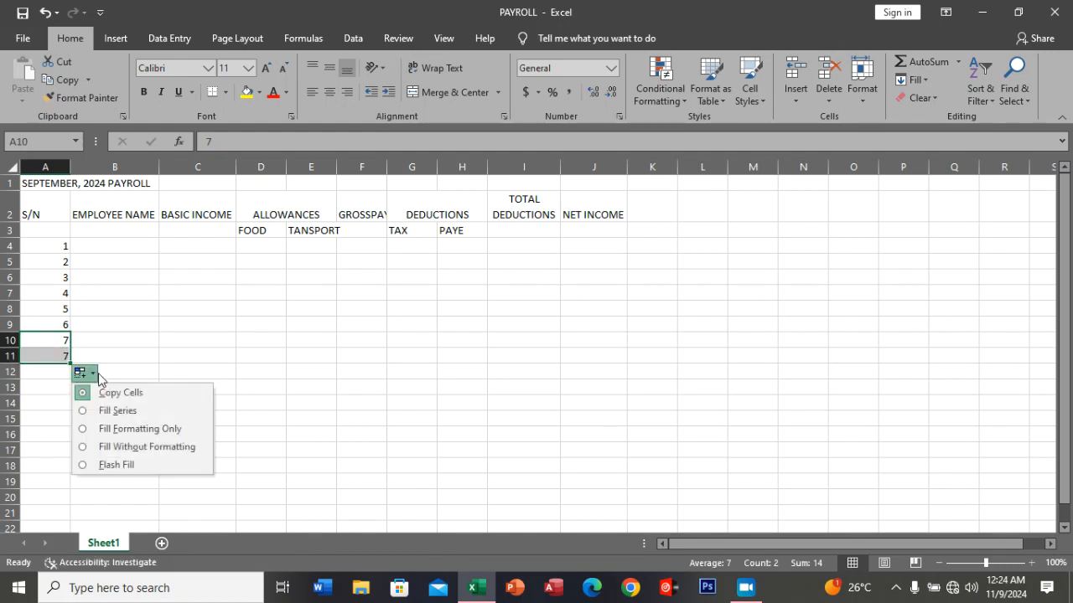
click(125, 410)
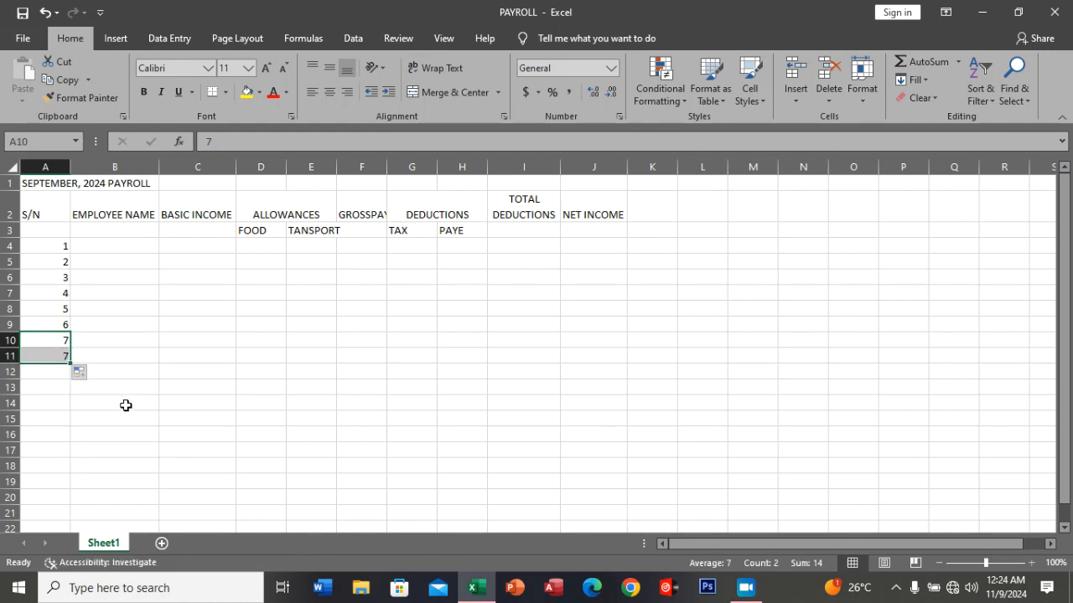
Enter the first four employees' names in cells B4:B7 under EMPLOYEE NAME.
click(101, 245)
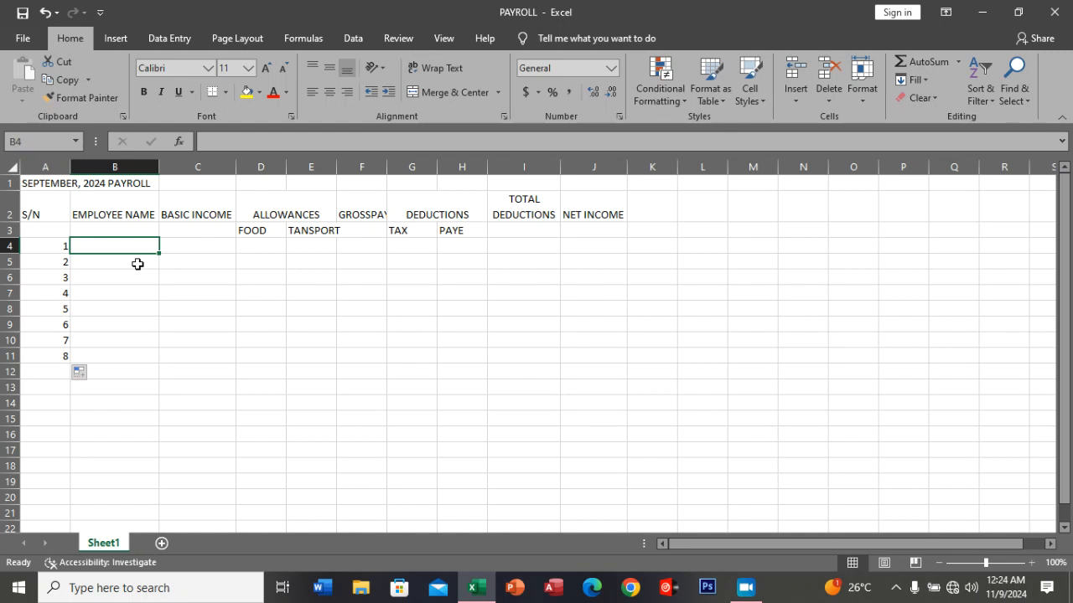
text(DIANA)
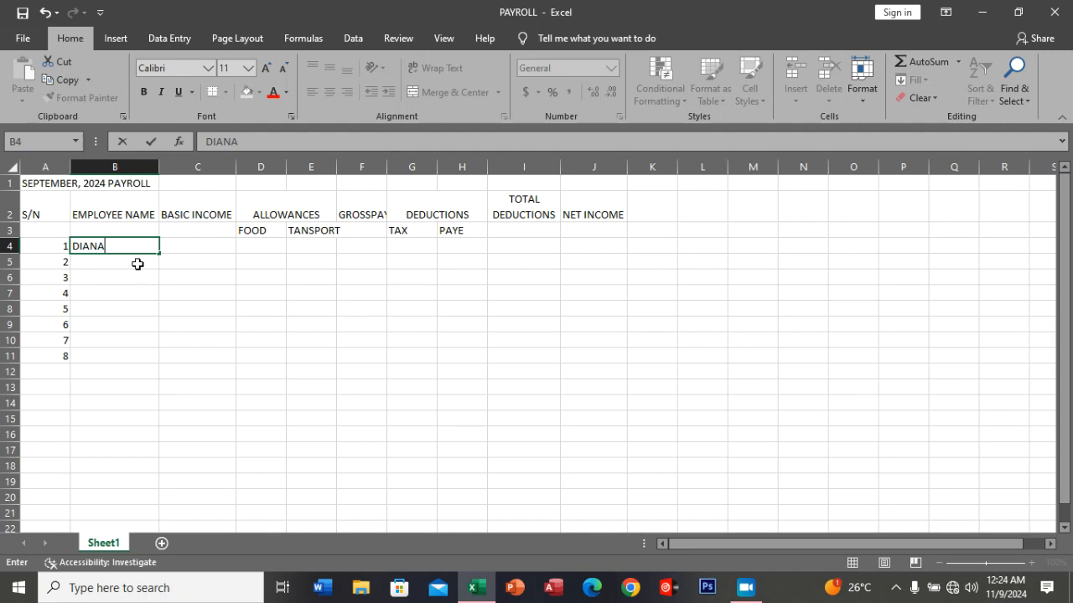
click(137, 264)
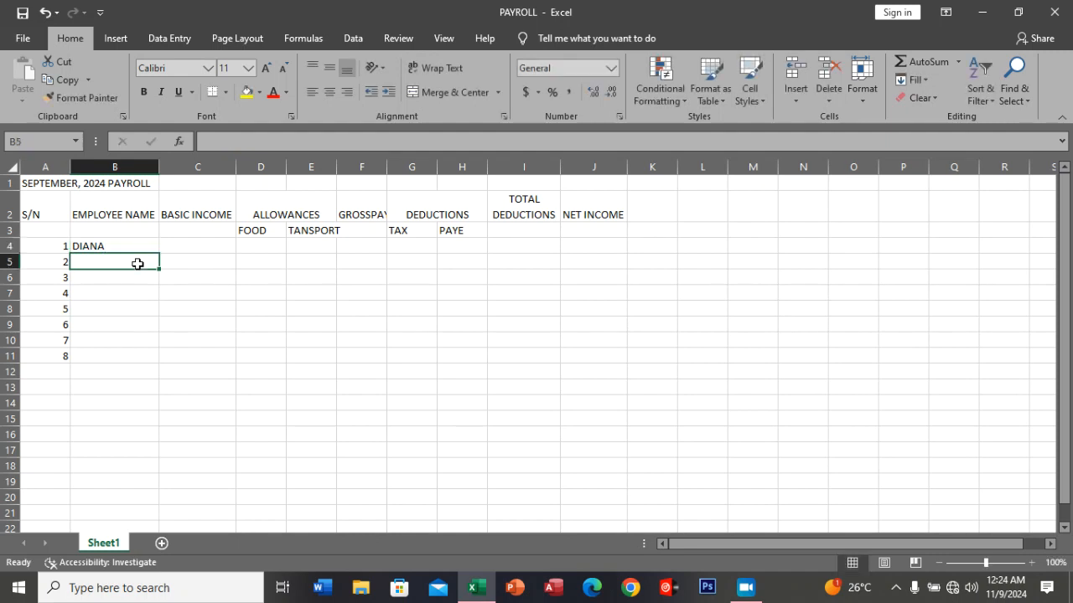
text(IRENE)
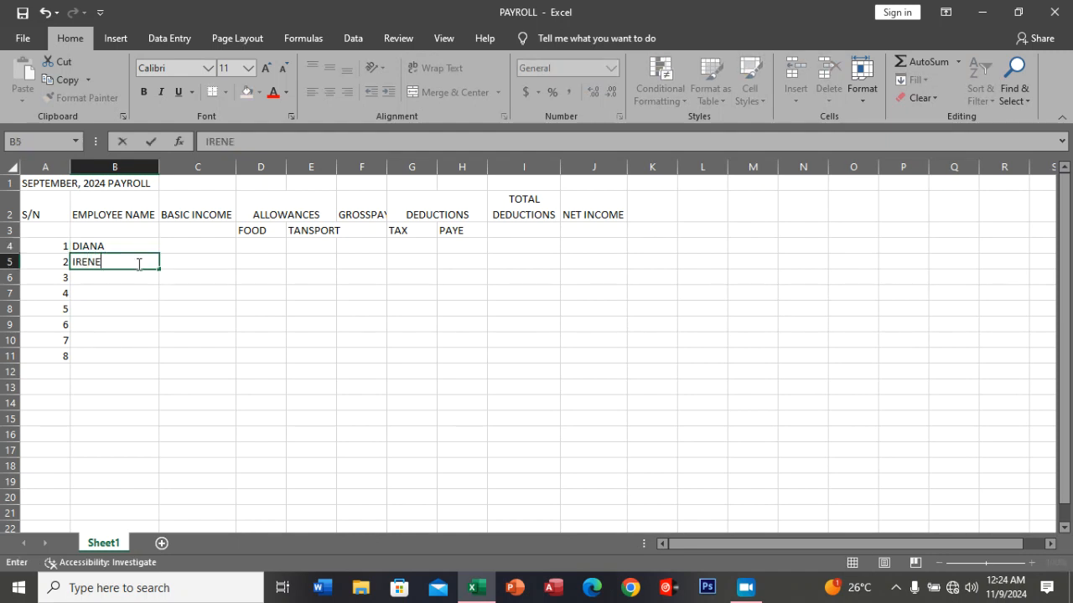
key(Return)
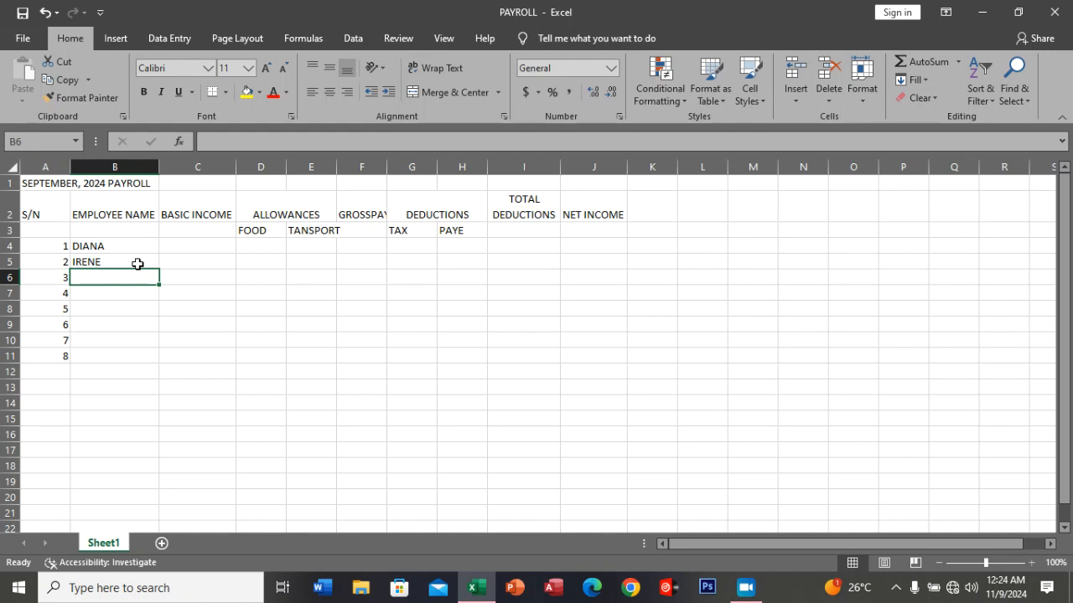
text(SAMUEL)
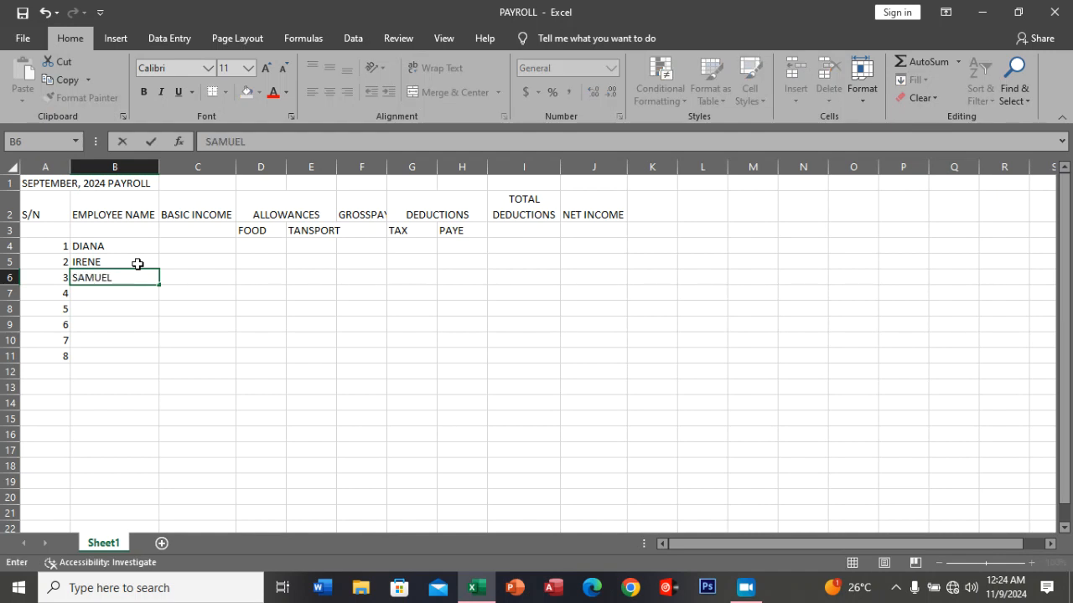
key(Return)
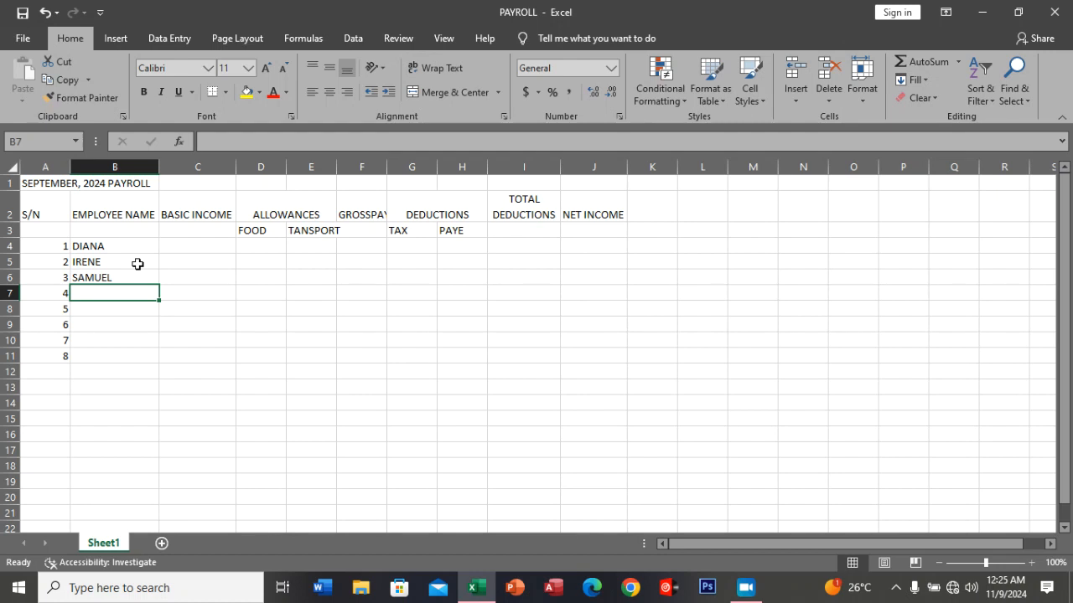
text(ADOM)
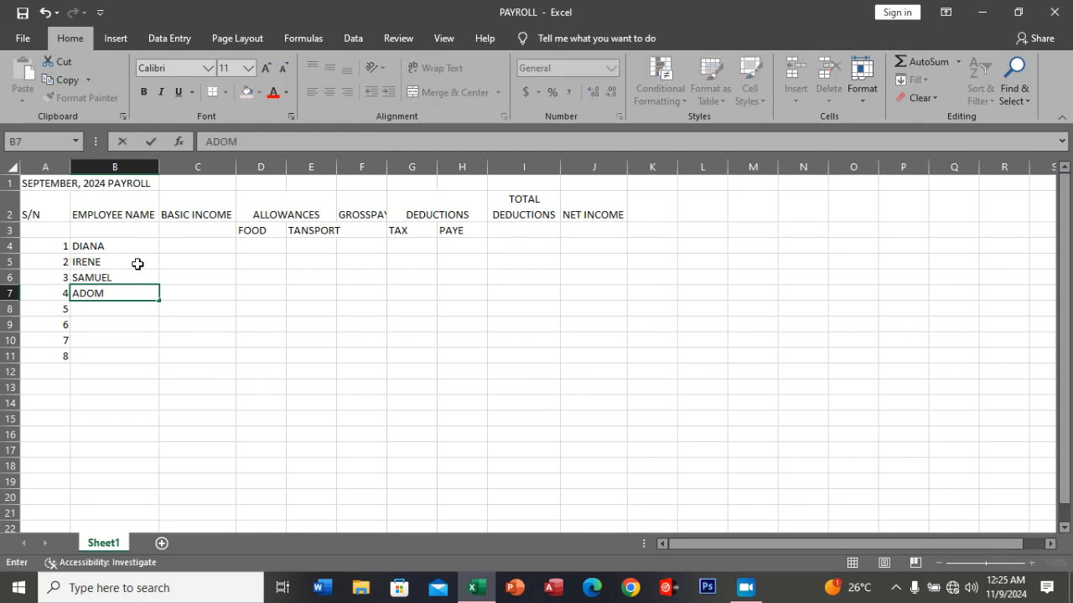
key(Return)
Enter the remaining four employees' names in cells B8:B11 of the EMPLOYEE NAME column.
text(C)
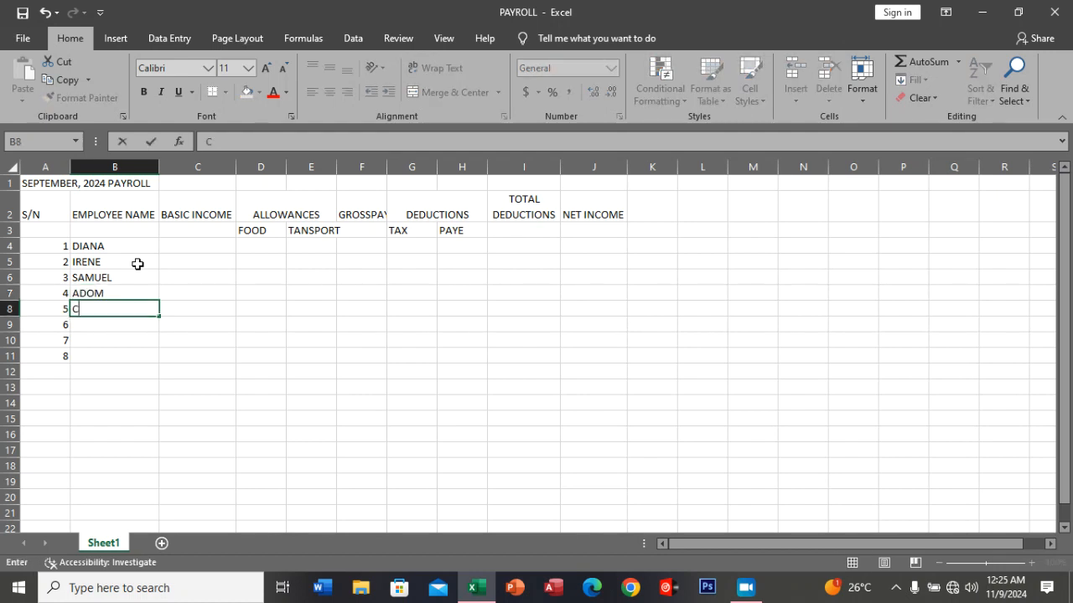
text(HRISTINE)
key(Return)
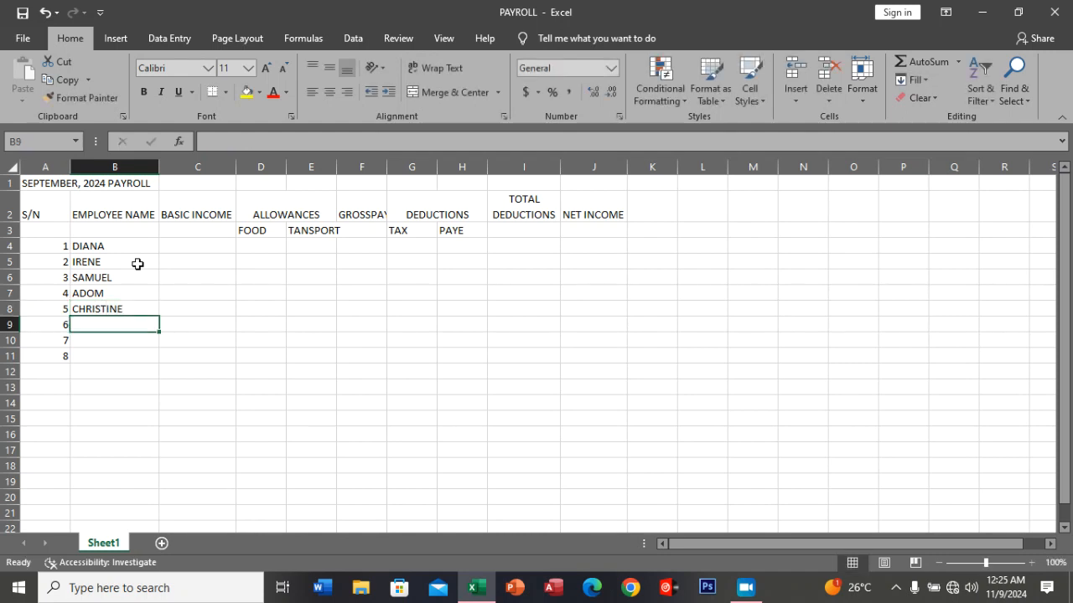
text(B)
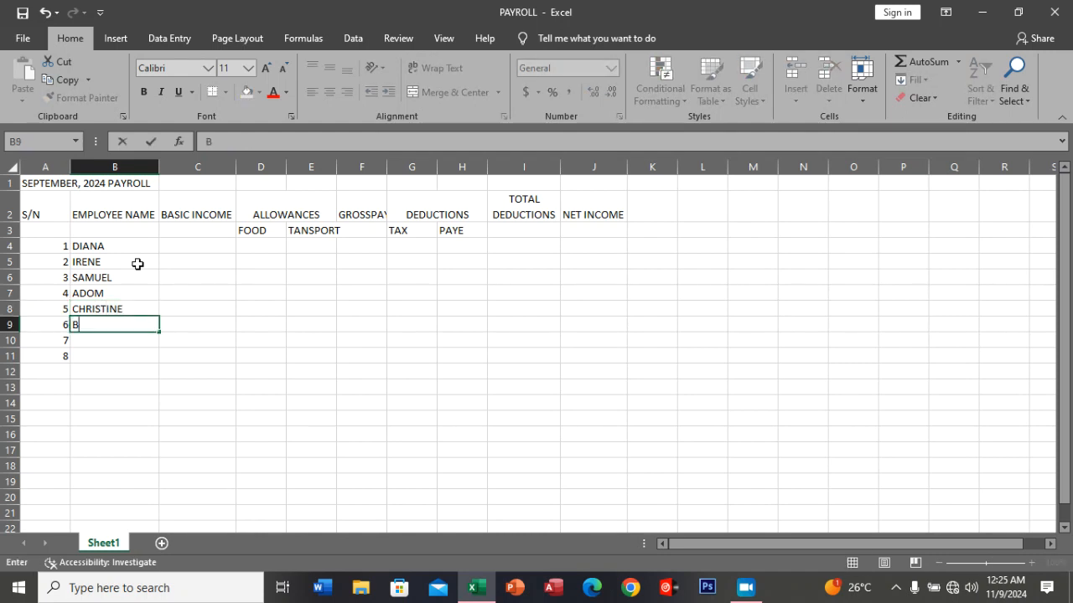
text(IANKA)
key(Return)
text(NIGHTY)
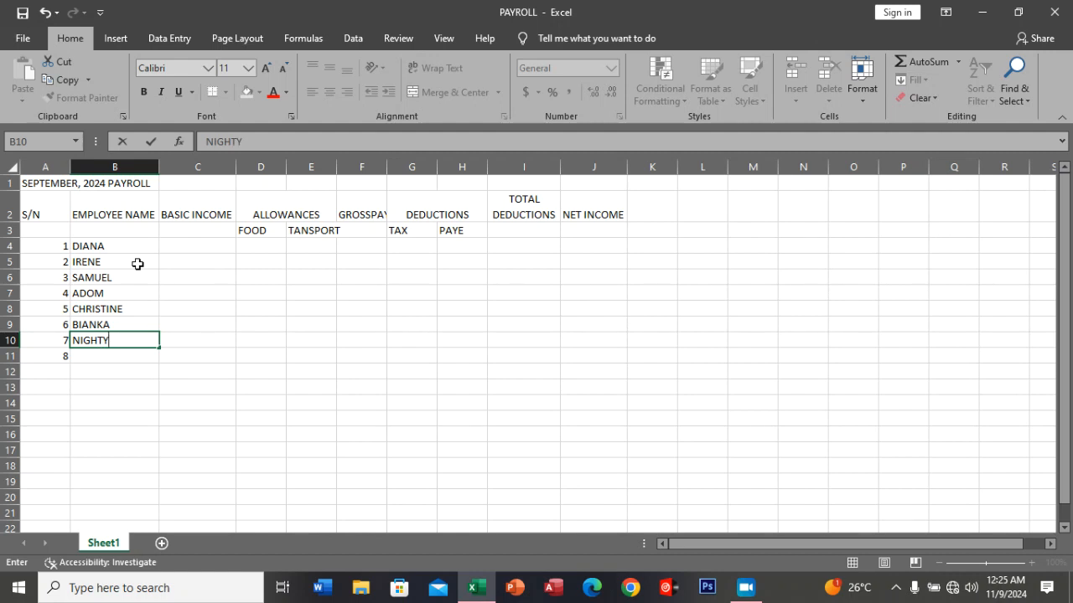
key(Return)
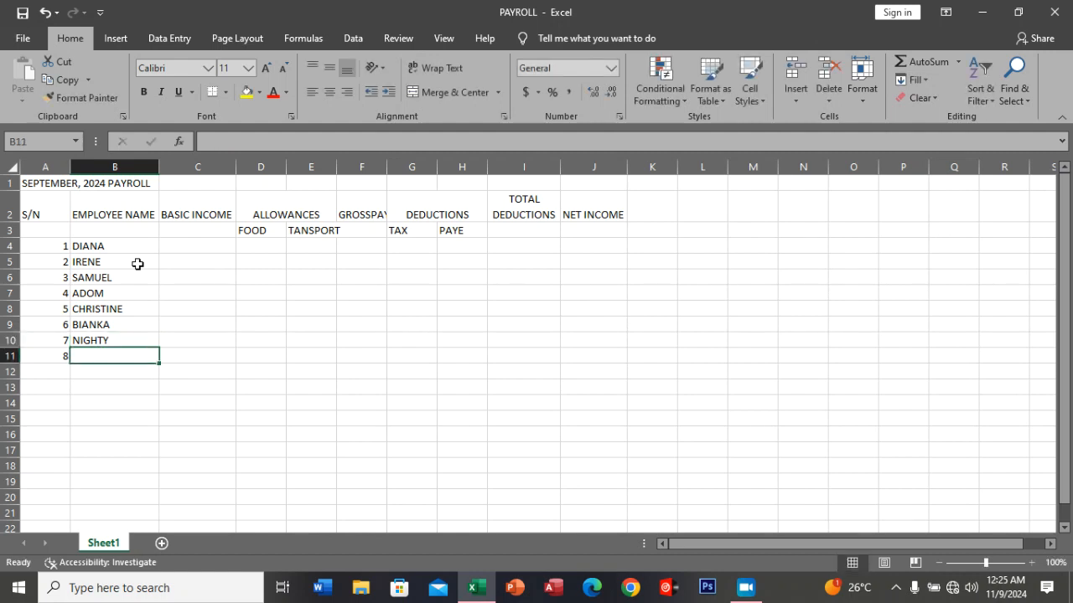
text(DA)
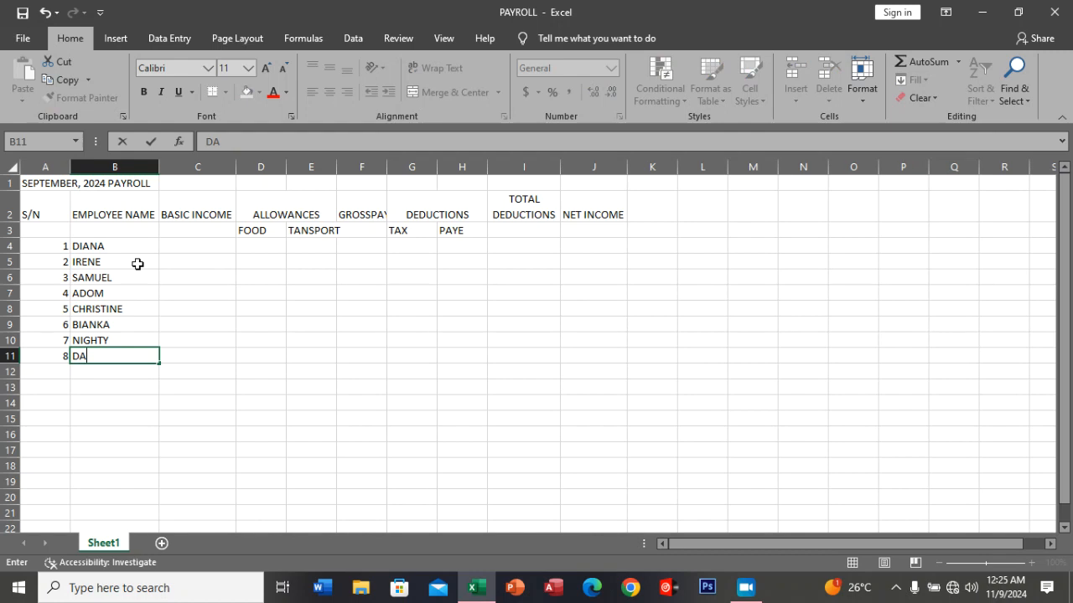
text(RIO)
click(213, 355)
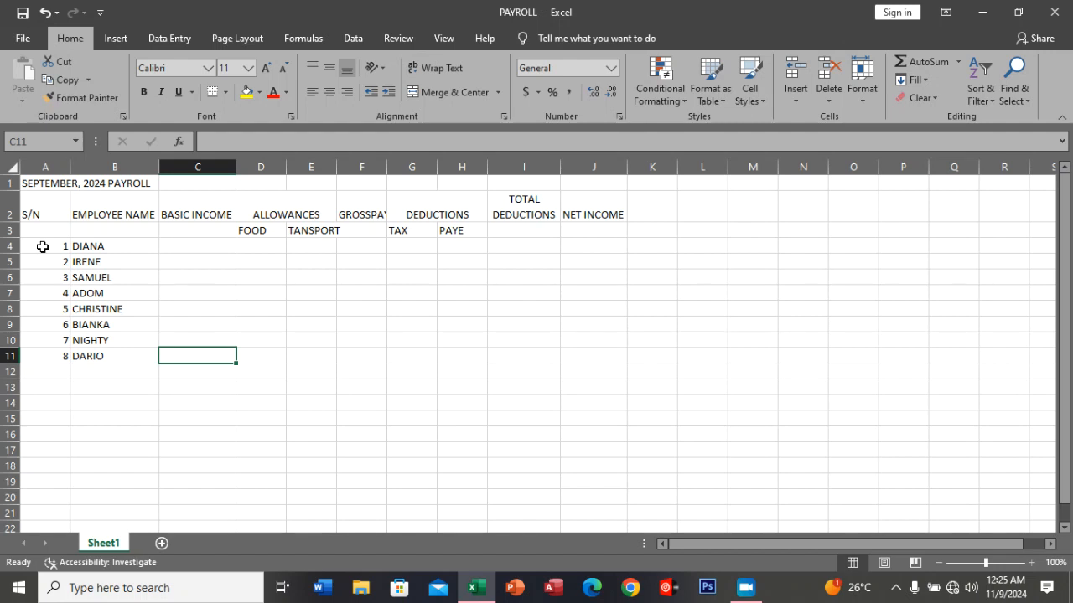
Clear the S/N numbers in A4:A11 and renumber these cells from 1 to 8 using a fill series.
drag(43, 247, 45, 355)
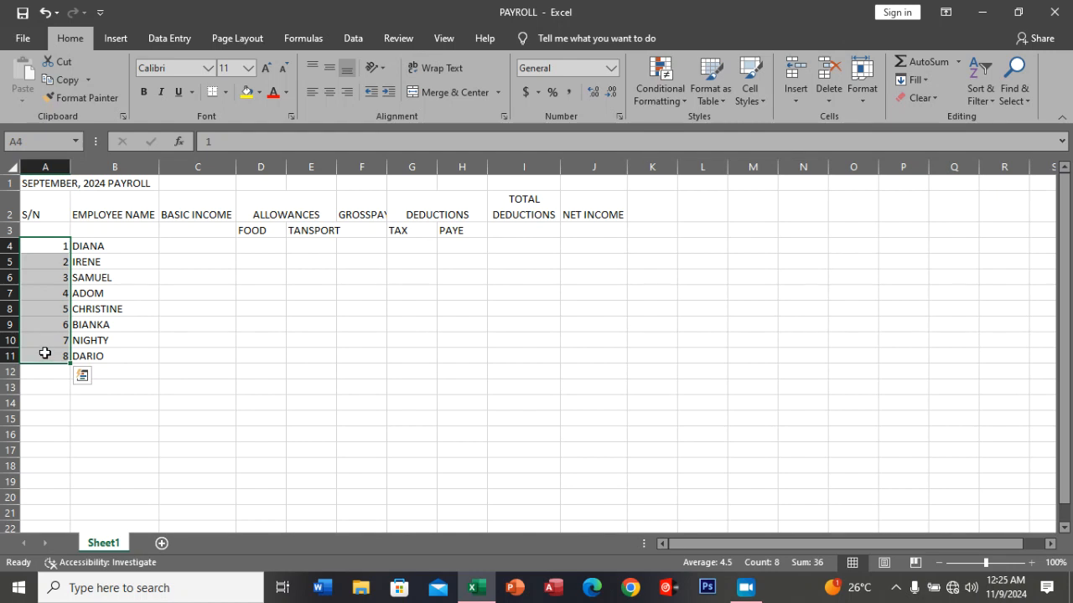
key(Delete)
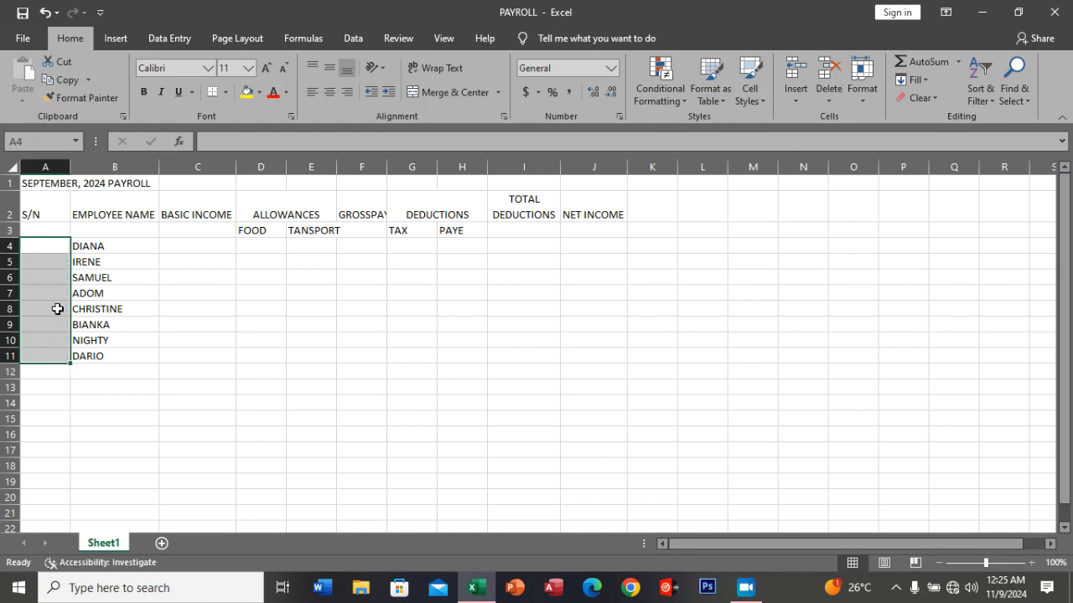
click(59, 247)
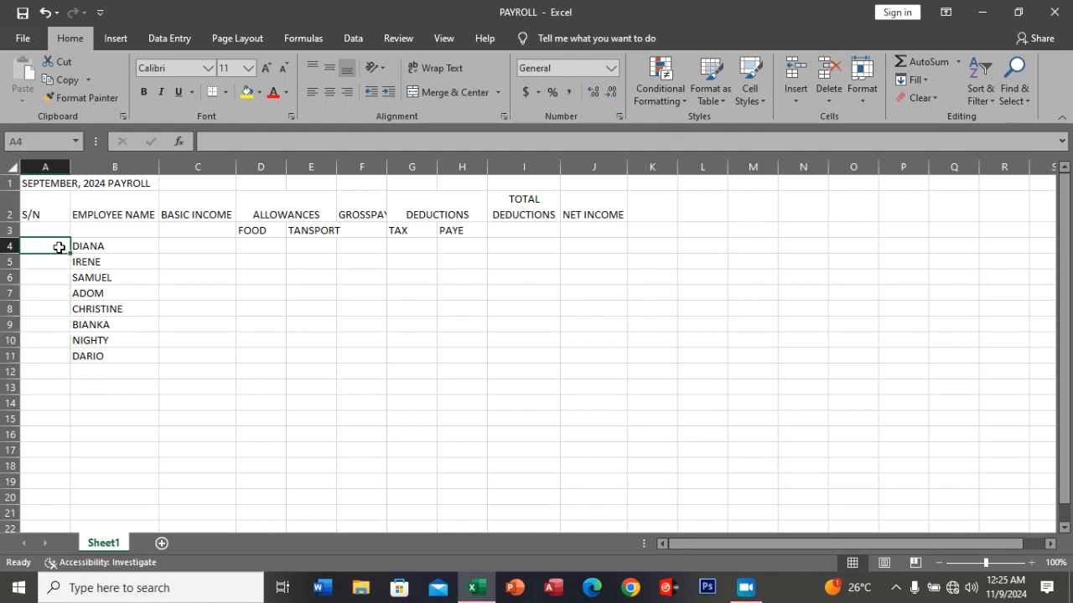
text(1)
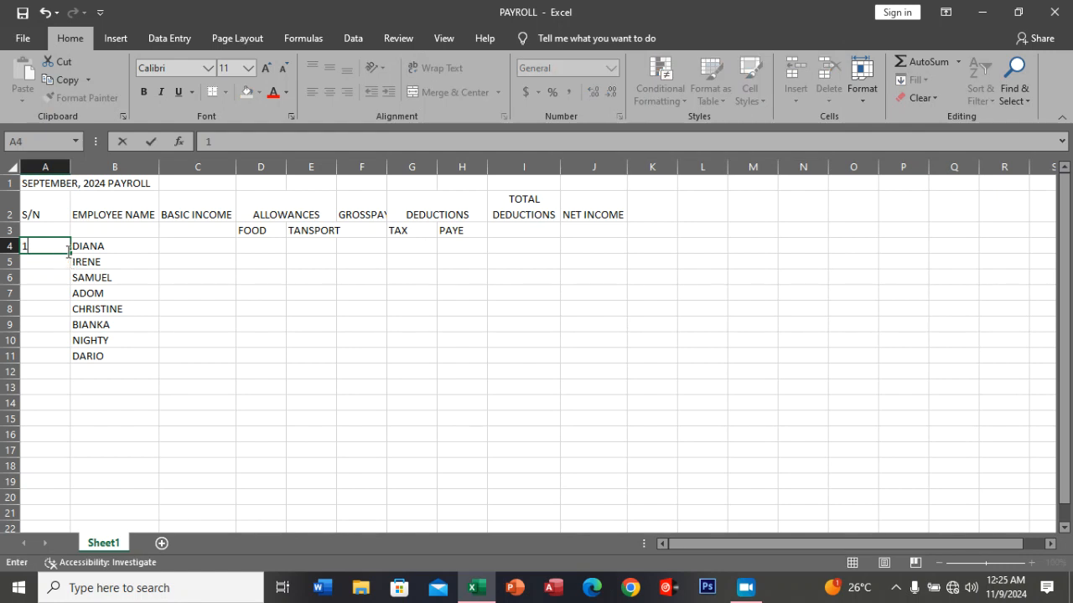
drag(71, 251, 81, 370)
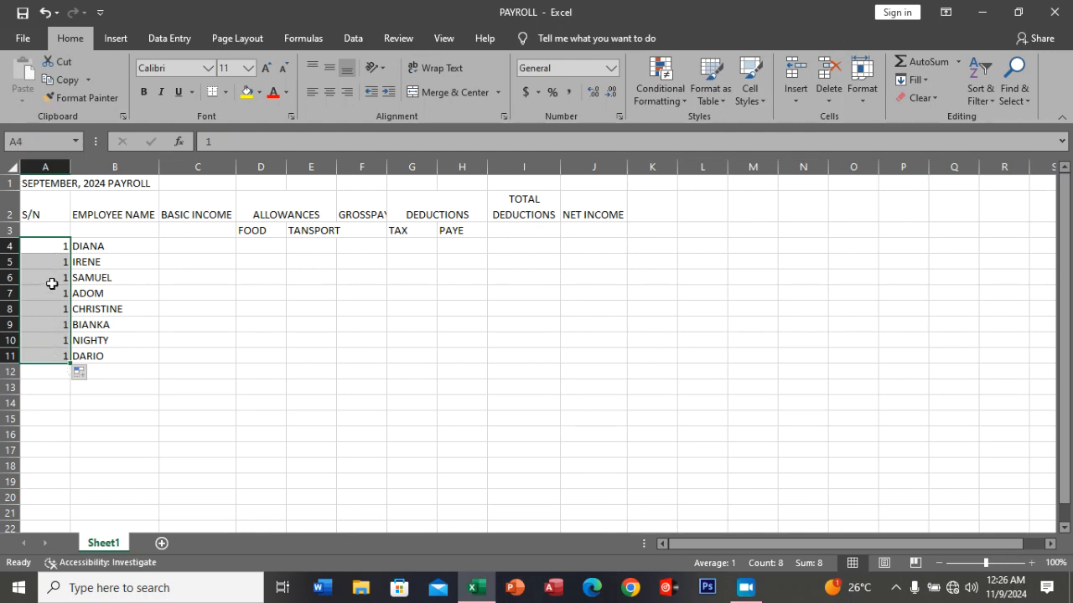
click(92, 376)
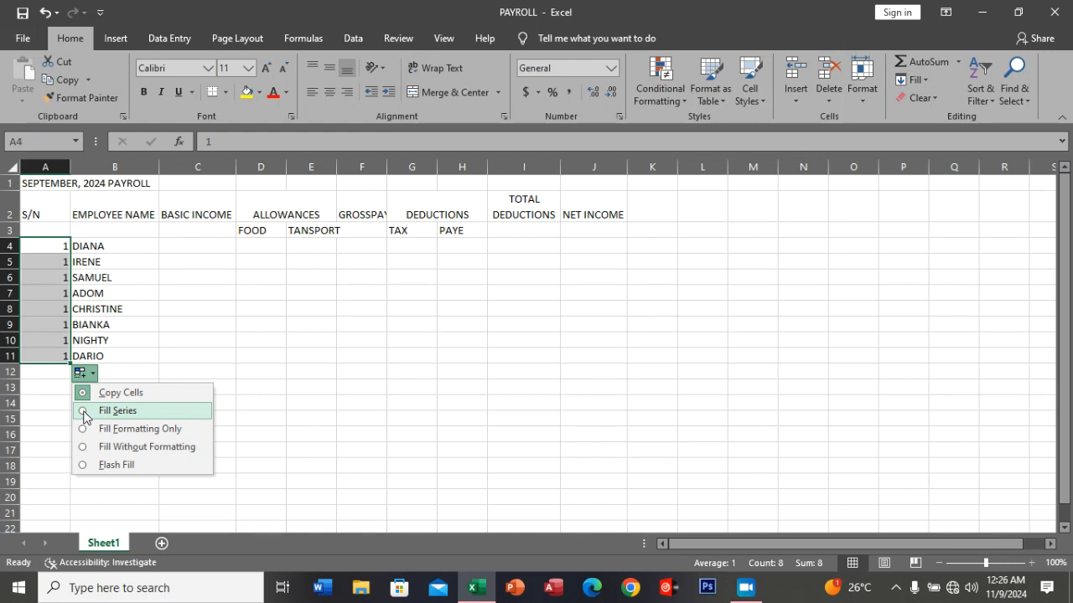
click(84, 412)
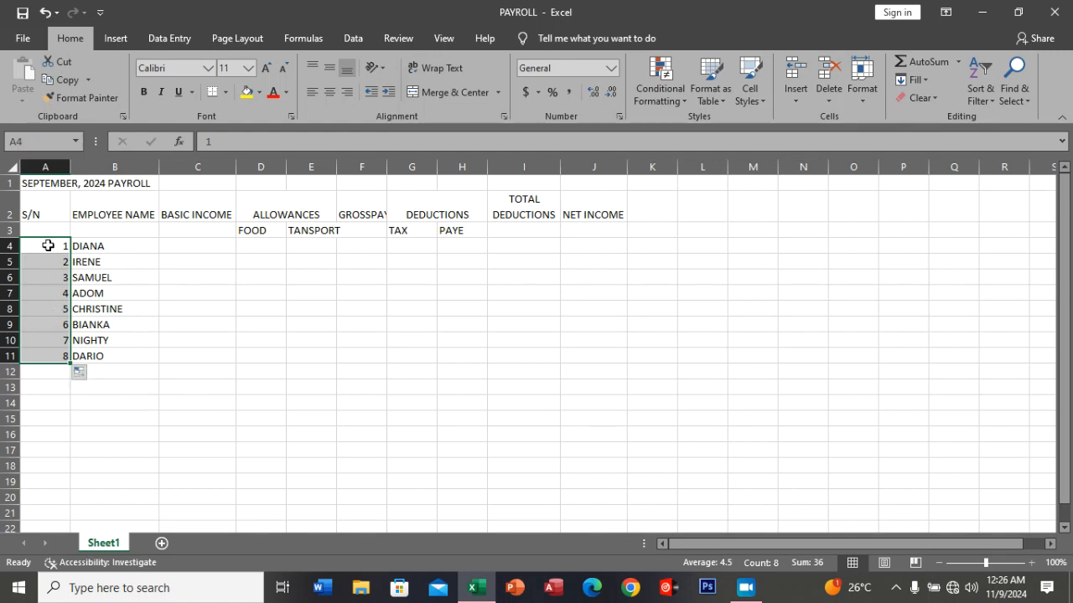
click(93, 373)
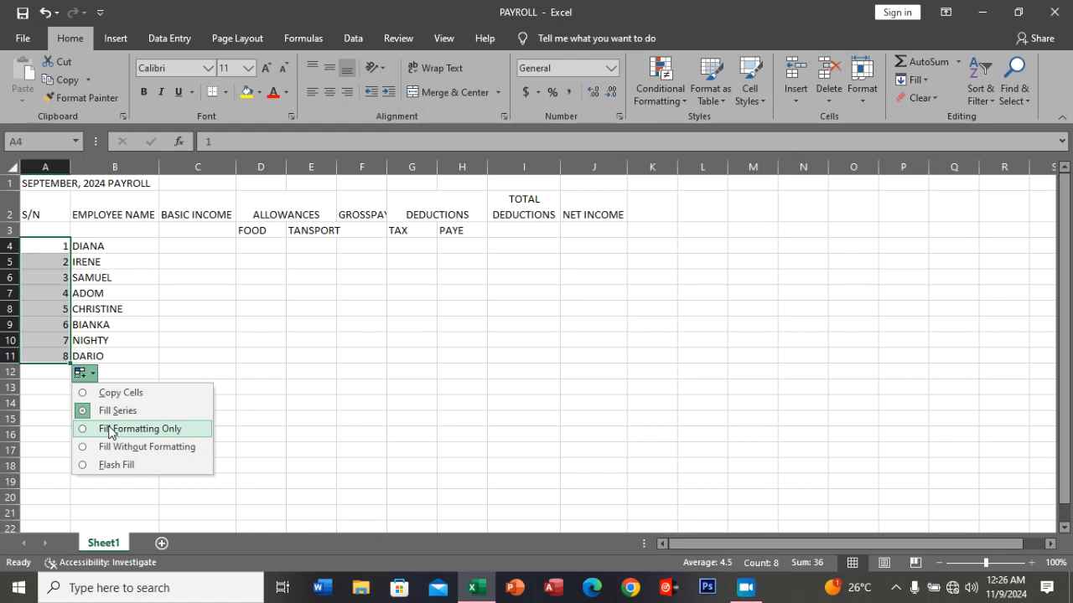
click(85, 410)
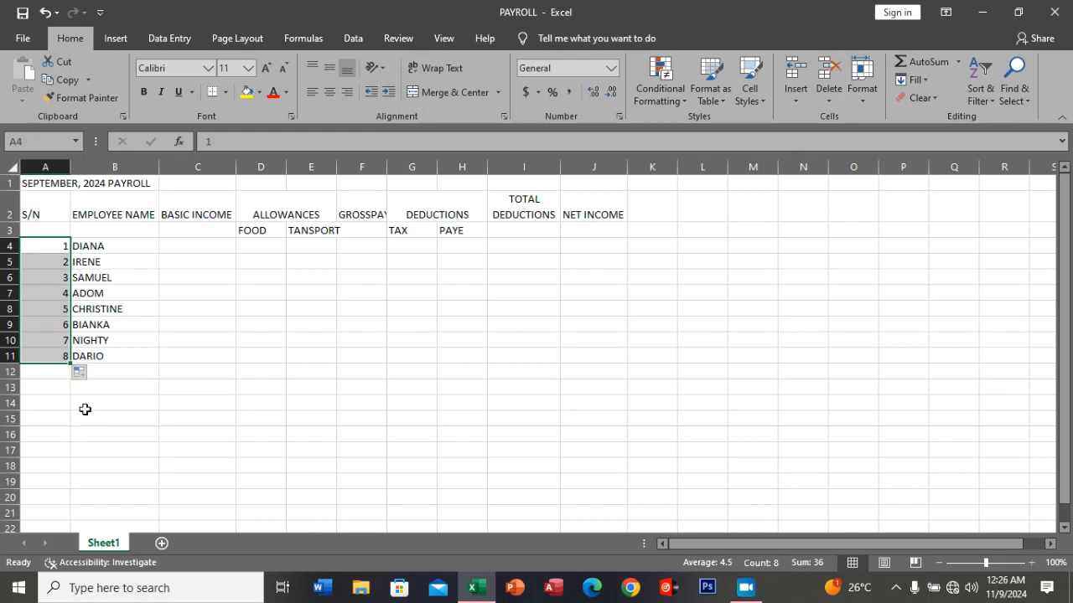
Enter the basic incomes 650000 in C4 and 450000 in C5 for the first two employees.
click(183, 247)
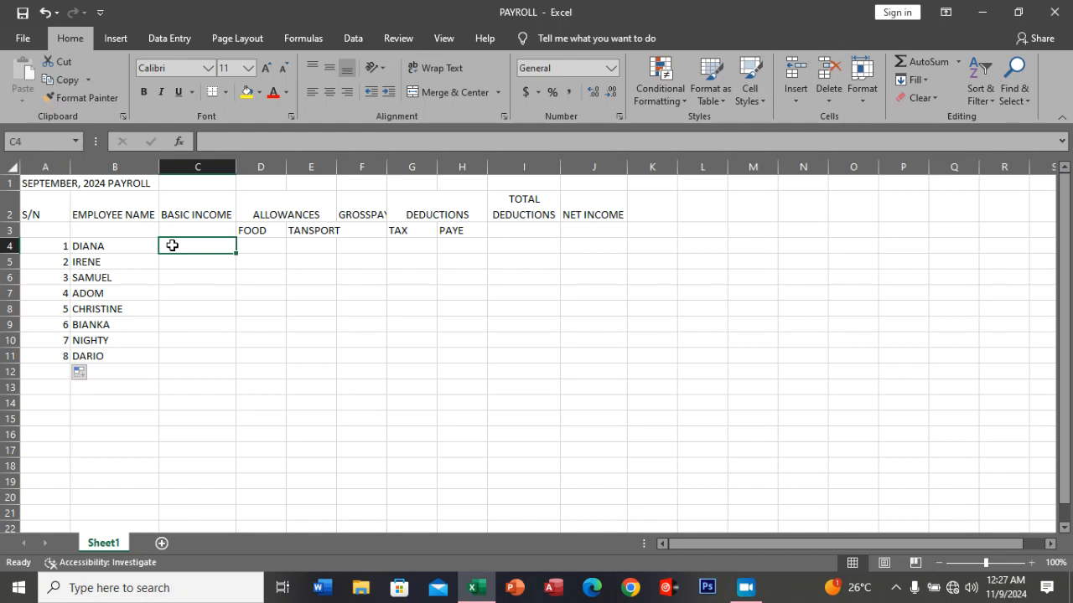
text(65)
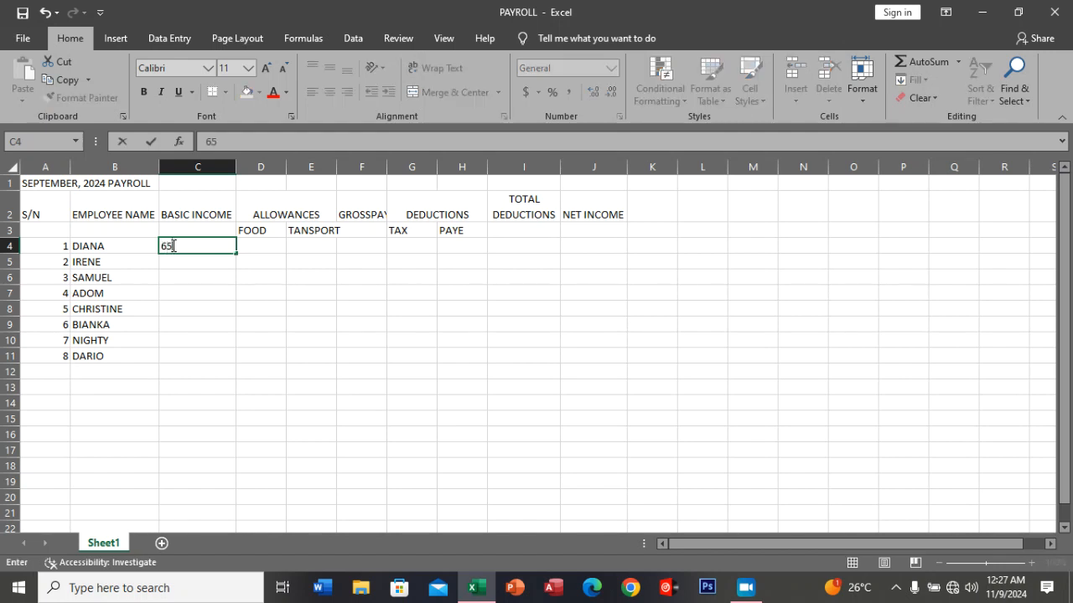
text(0000)
key(Return)
text(450000)
key(Return)
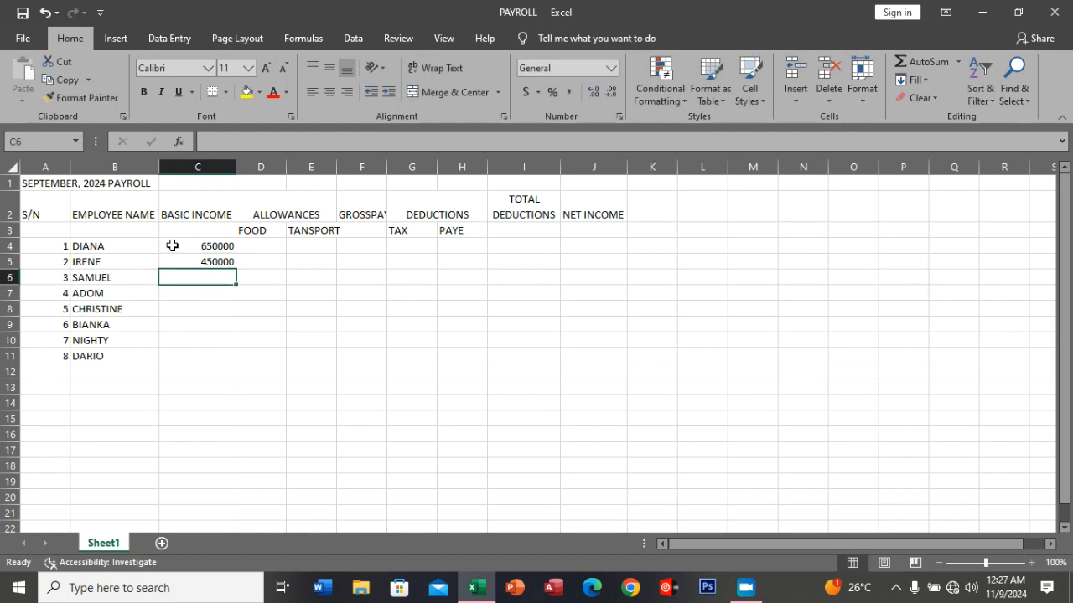
Enter the basic incomes 750000 in C6 and 650000 in C7 for the third and fourth employees.
text(75)
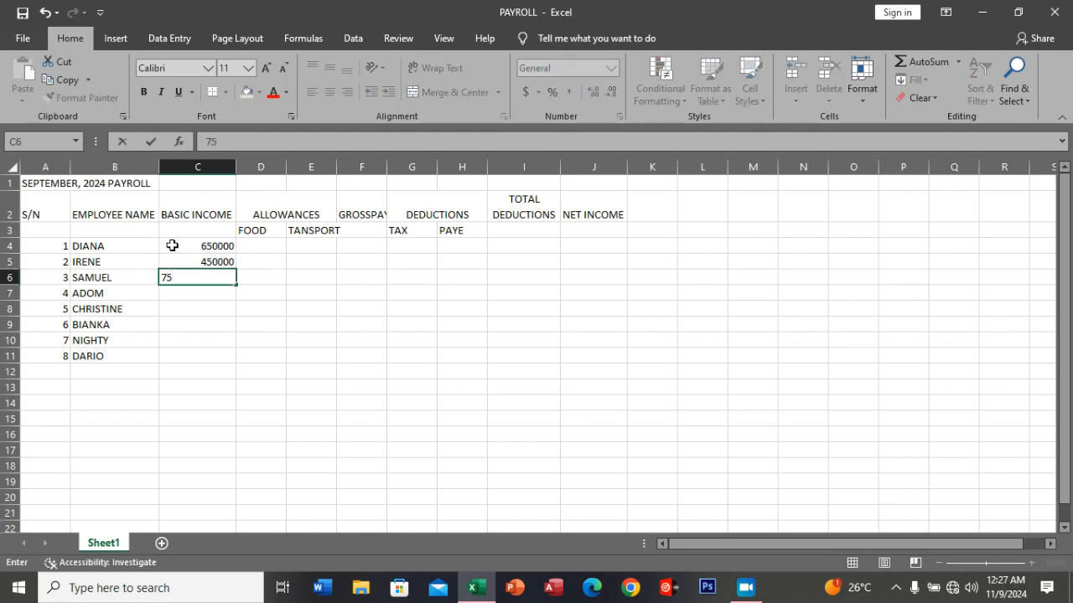
text(00000)
key(BackSpace)
key(Return)
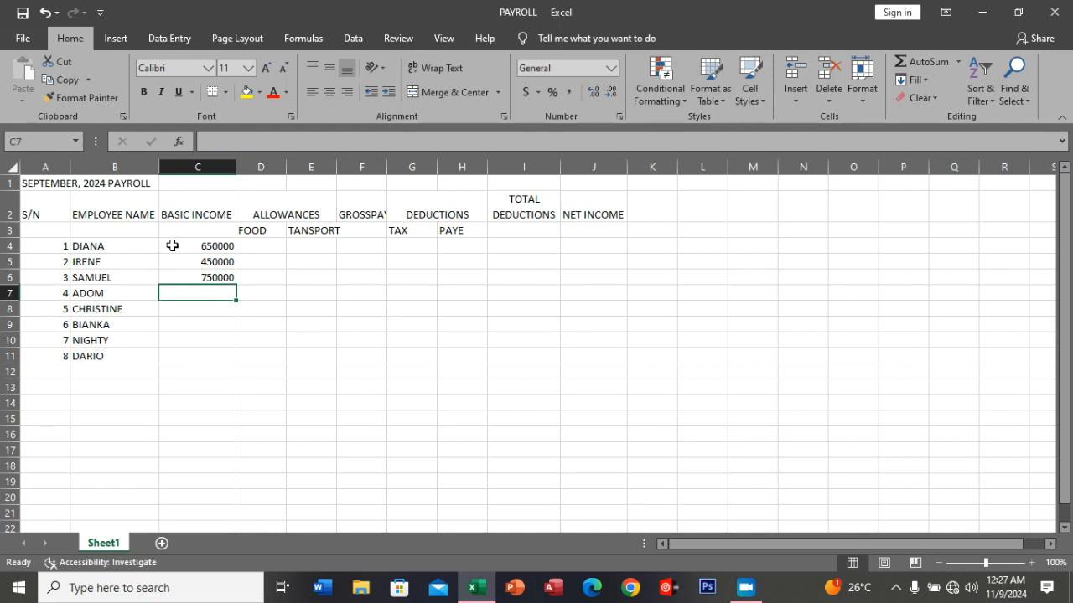
text(6)
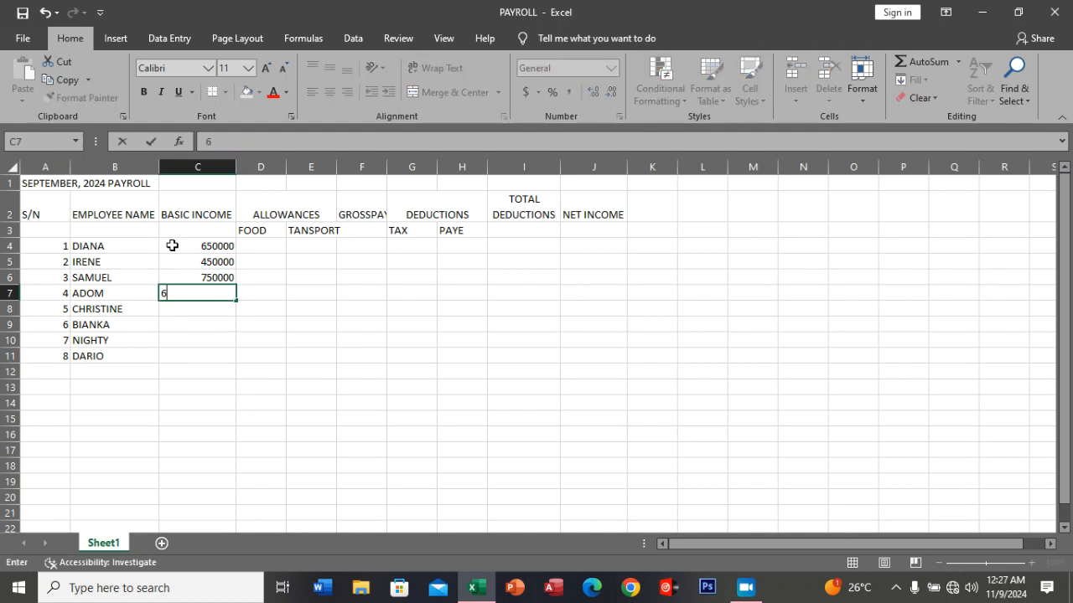
text(50000)
key(Return)
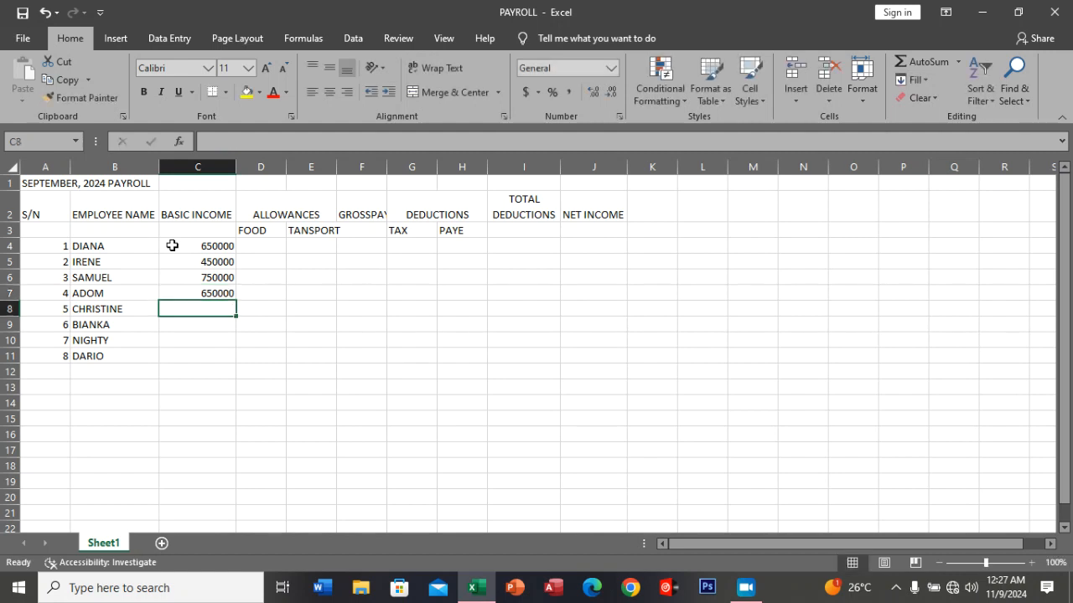
Enter the basic incomes 375000 in C8 and 850000 in C9 for the fifth and sixth employees.
text(3)
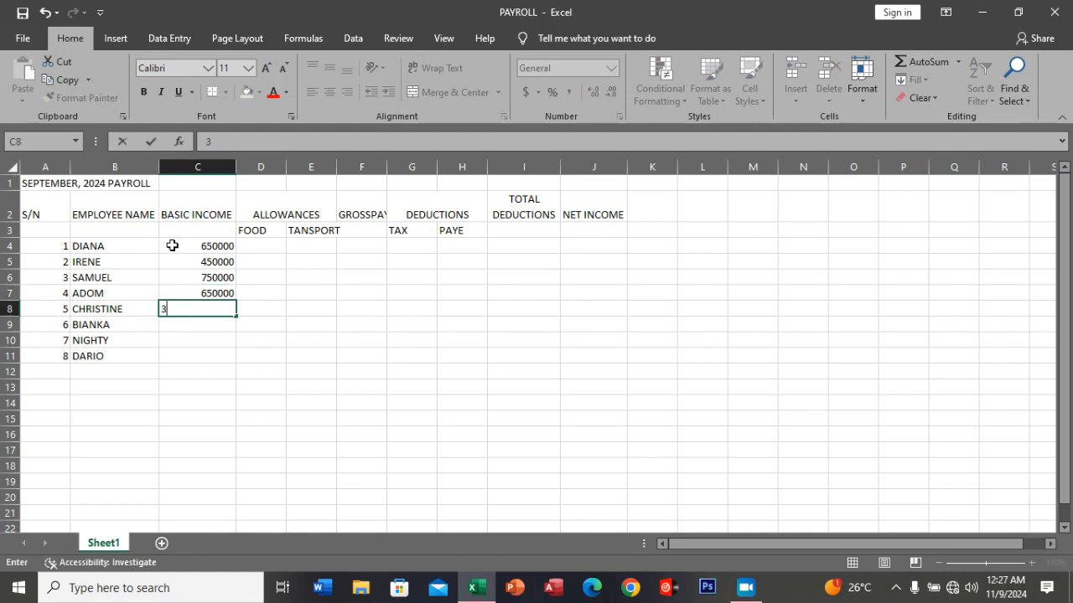
text(75000)
key(Return)
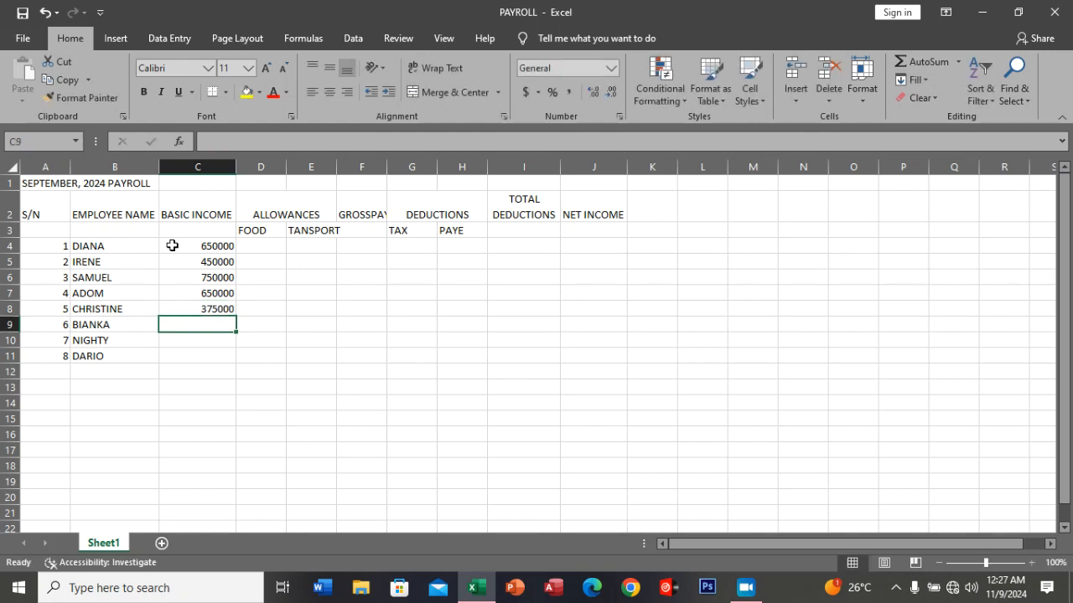
text(85000)
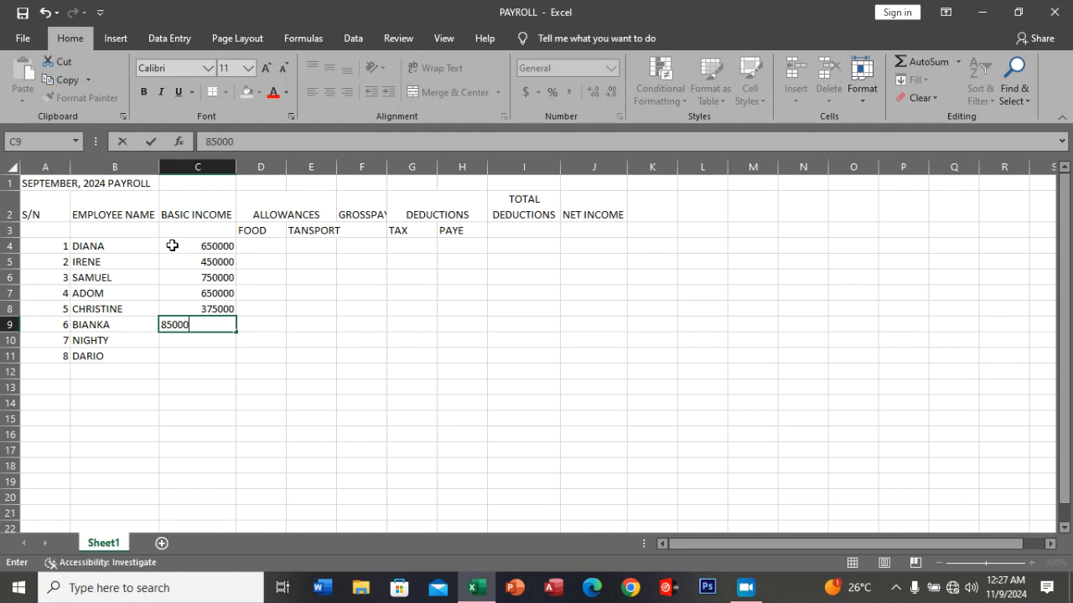
text(0)
key(Return)
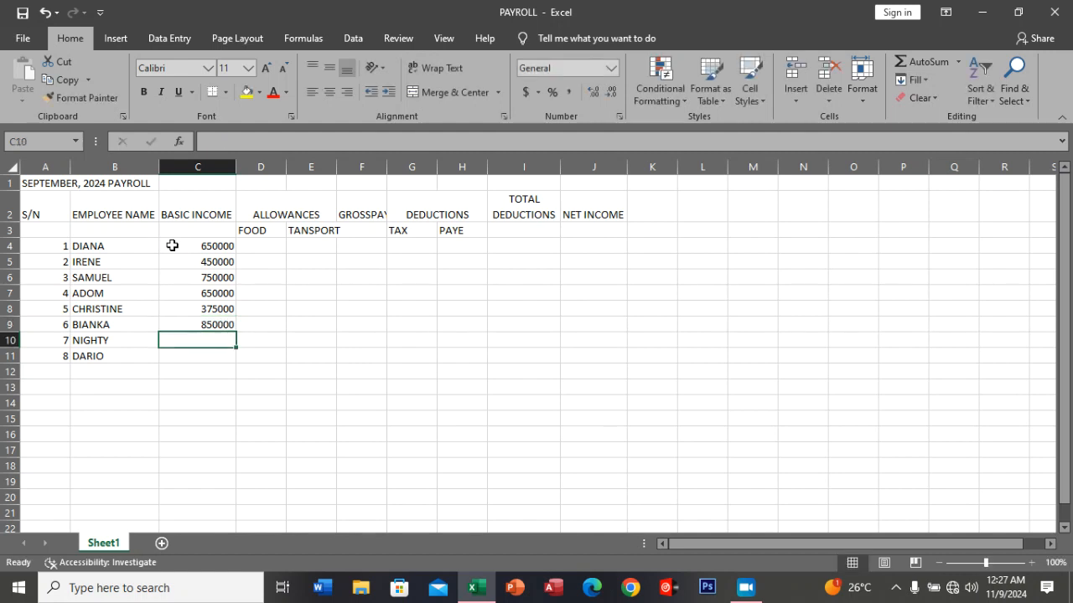
Enter the basic incomes 375000 in C10 and 585000 in C11 for the seventh and eighth employees.
text(375000)
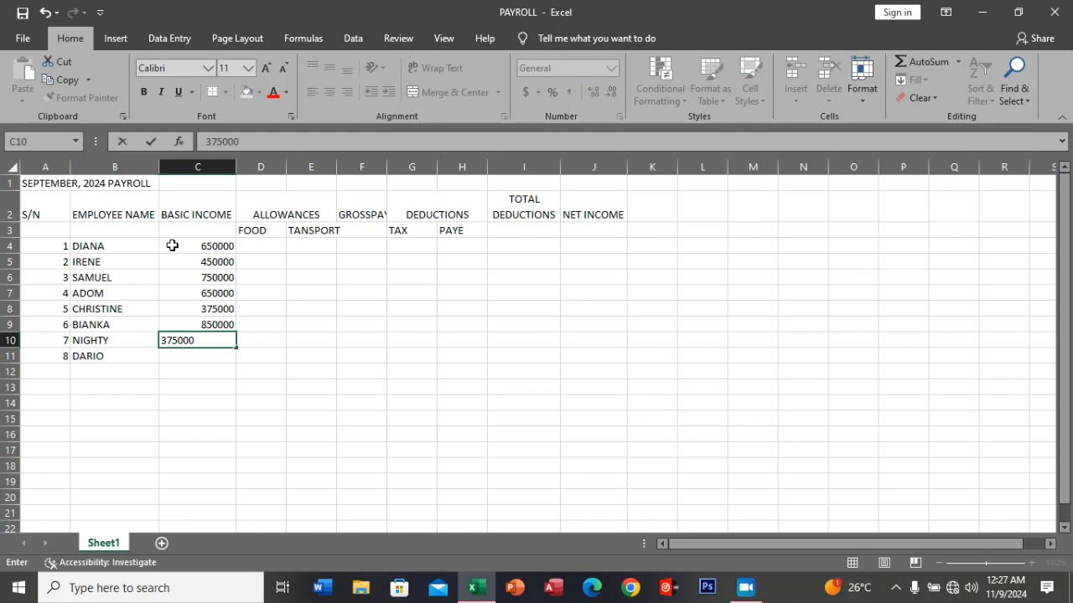
key(Return)
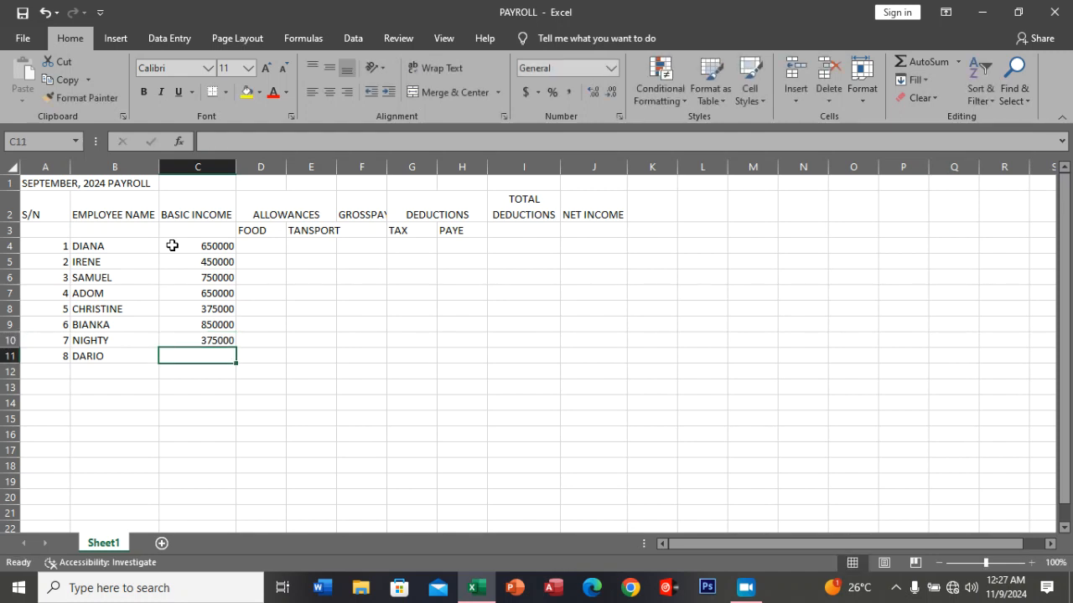
text(58)
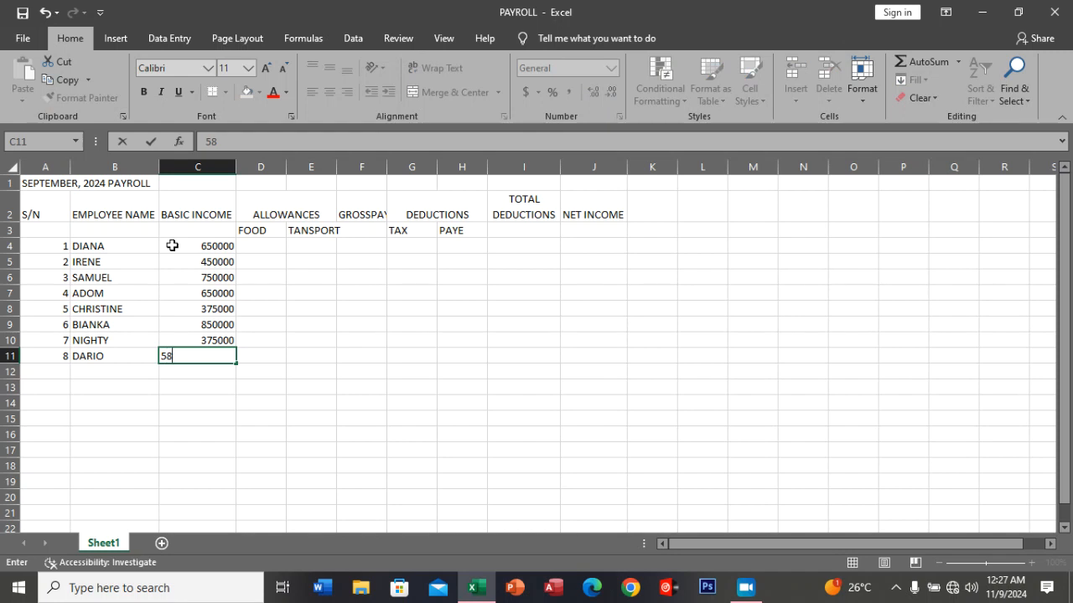
text(5000)
key(Return)
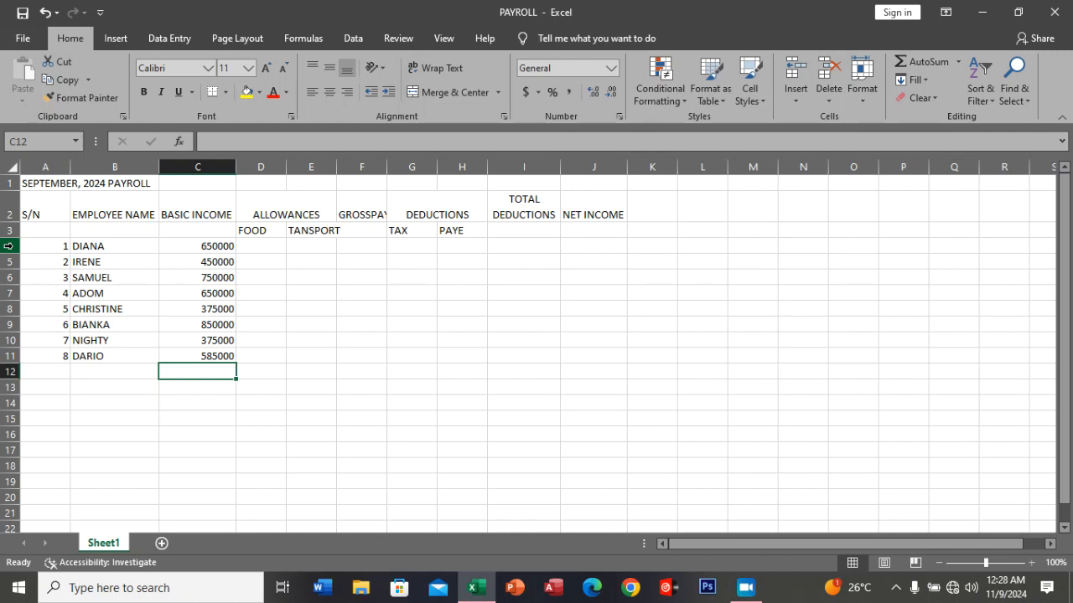
Insert a blank sheet row at row 4, between the FOOD/TAX subheadings and the first employee.
click(9, 277)
click(9, 245)
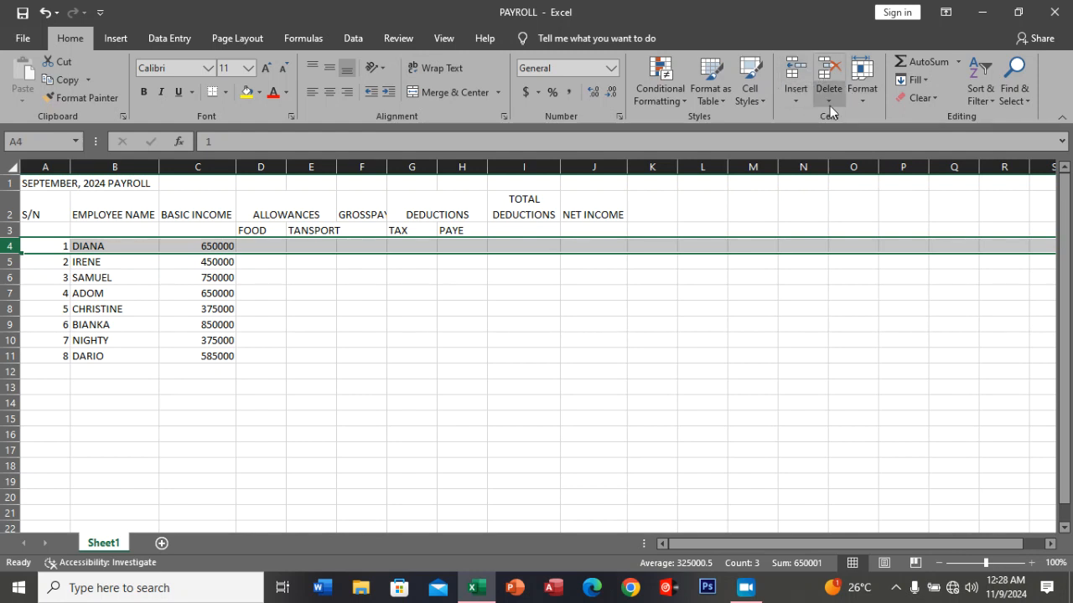
click(795, 74)
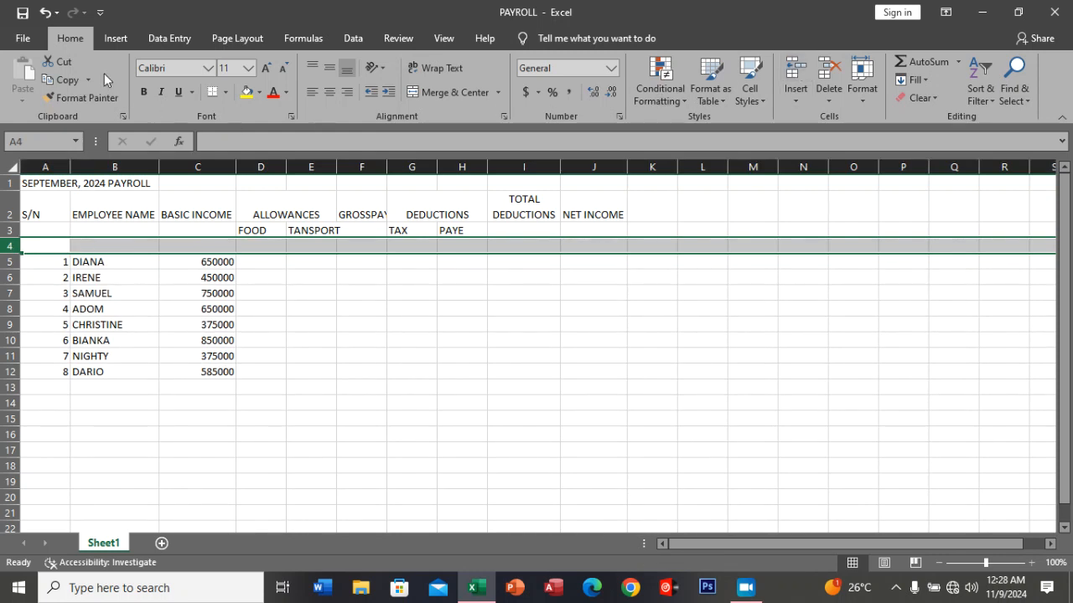
click(46, 12)
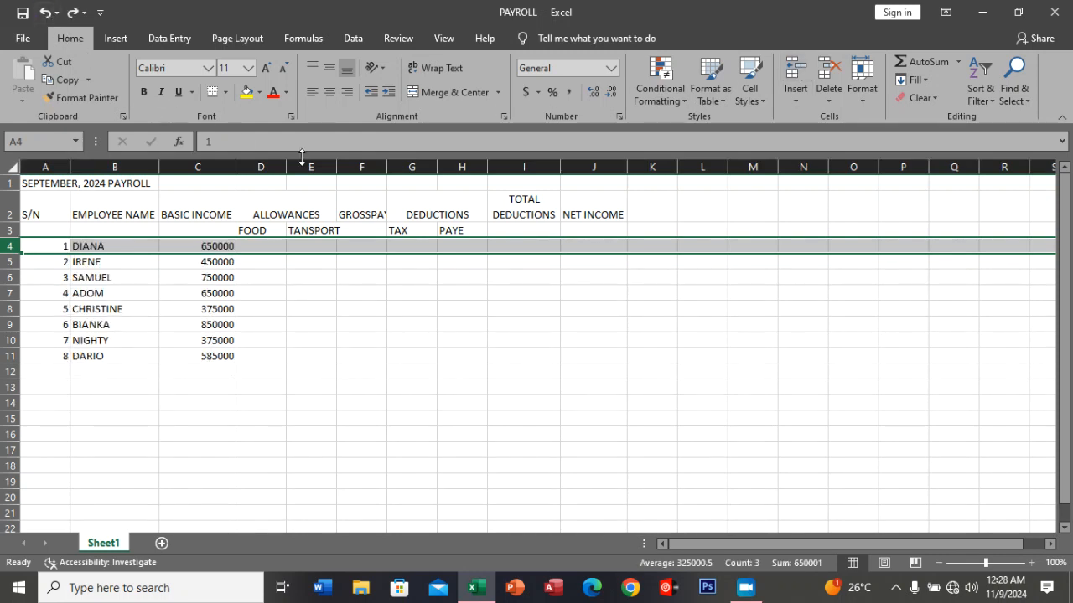
click(796, 103)
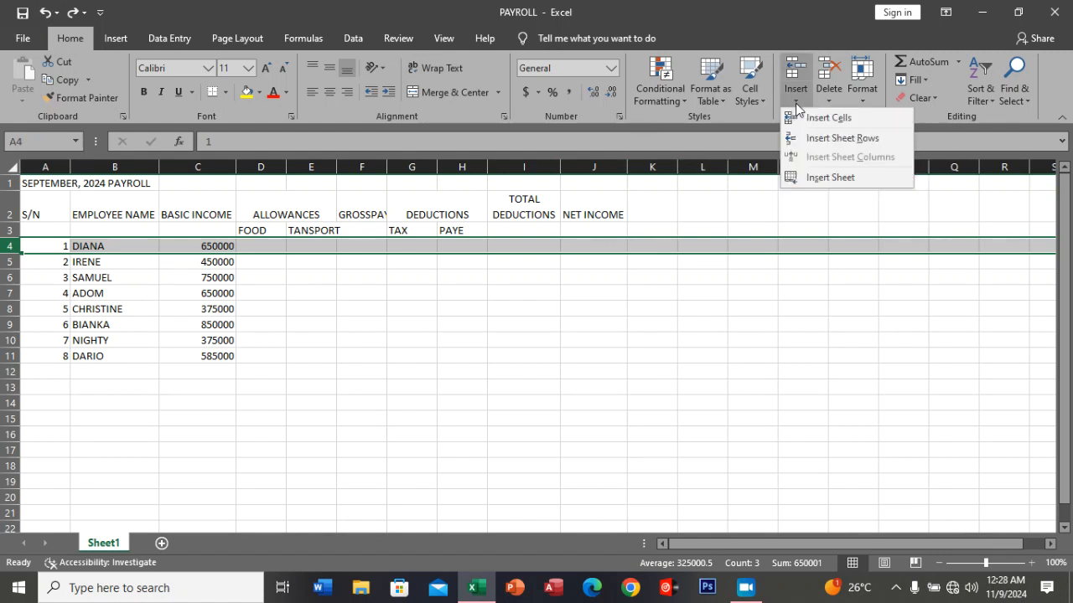
click(841, 138)
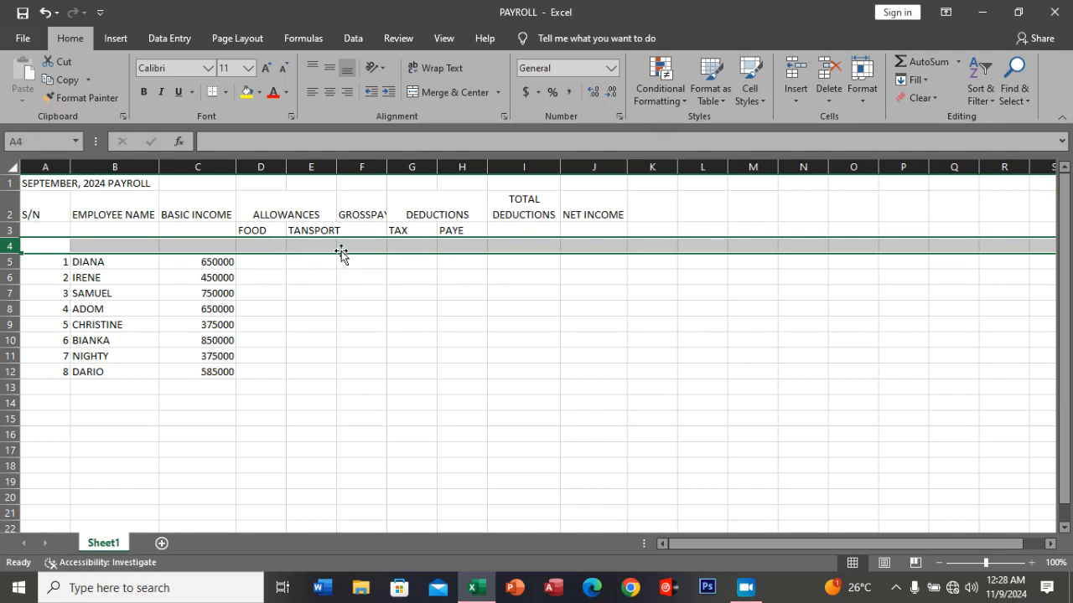
Enter the allowance rates 15% for FOOD in D4 and 10% for TANSPORT in E4.
click(252, 246)
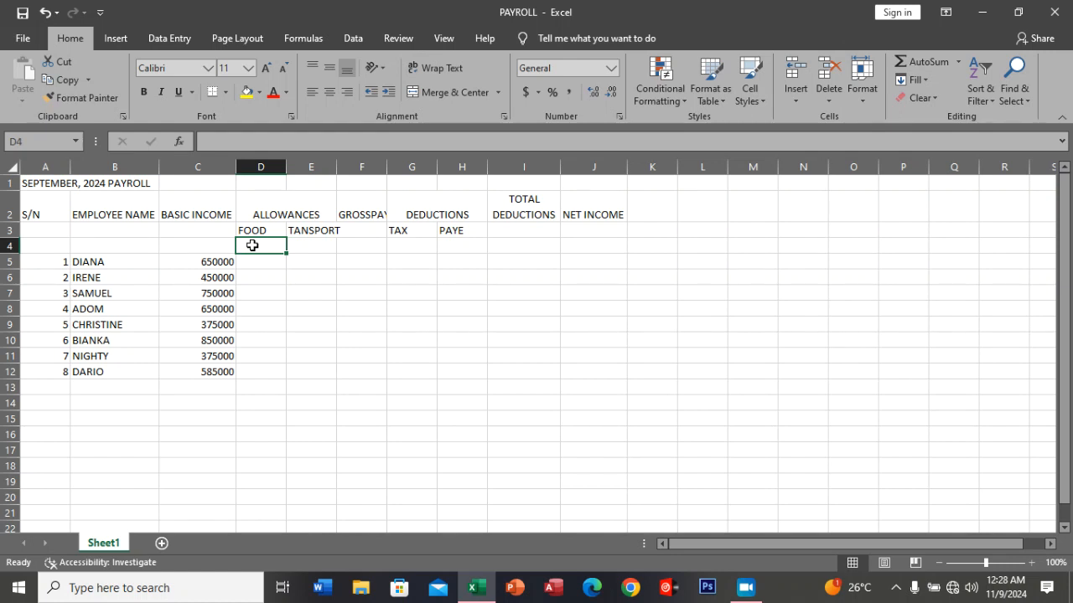
text(15%)
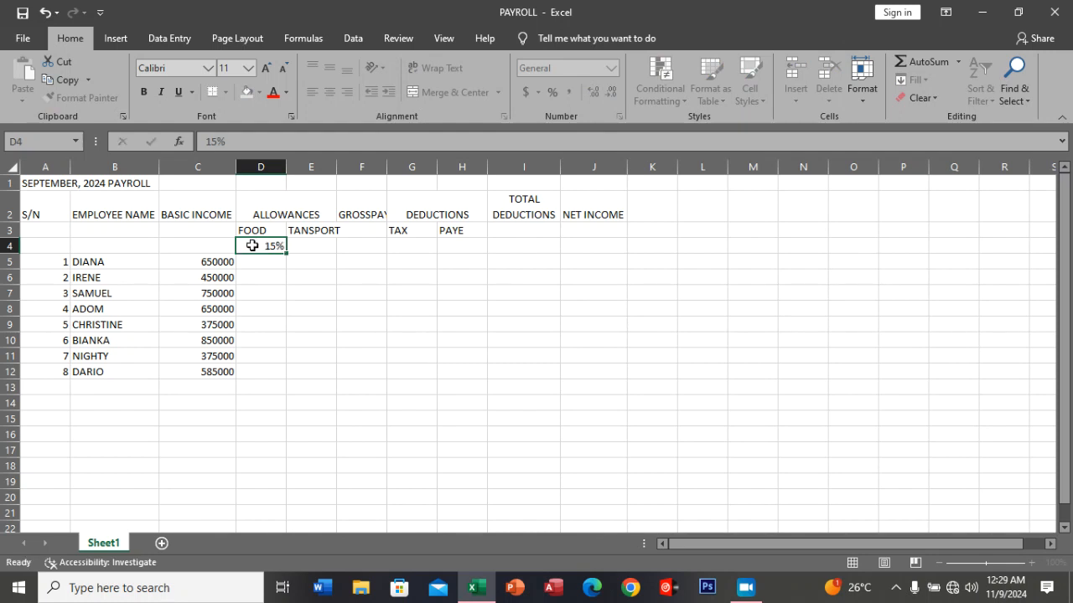
key(Tab)
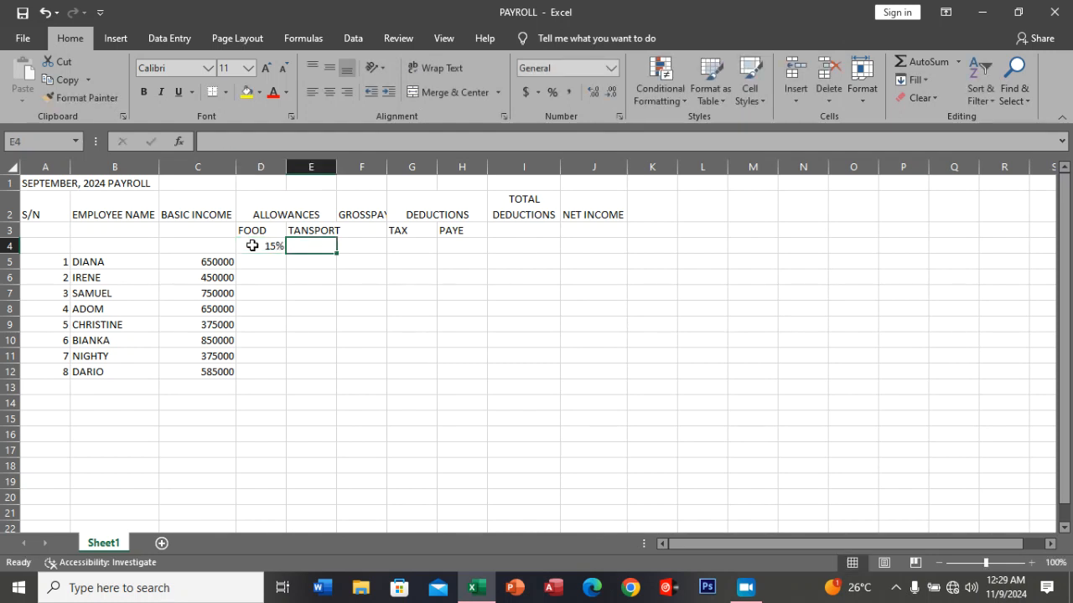
text(10%)
key(ctrl+Return)
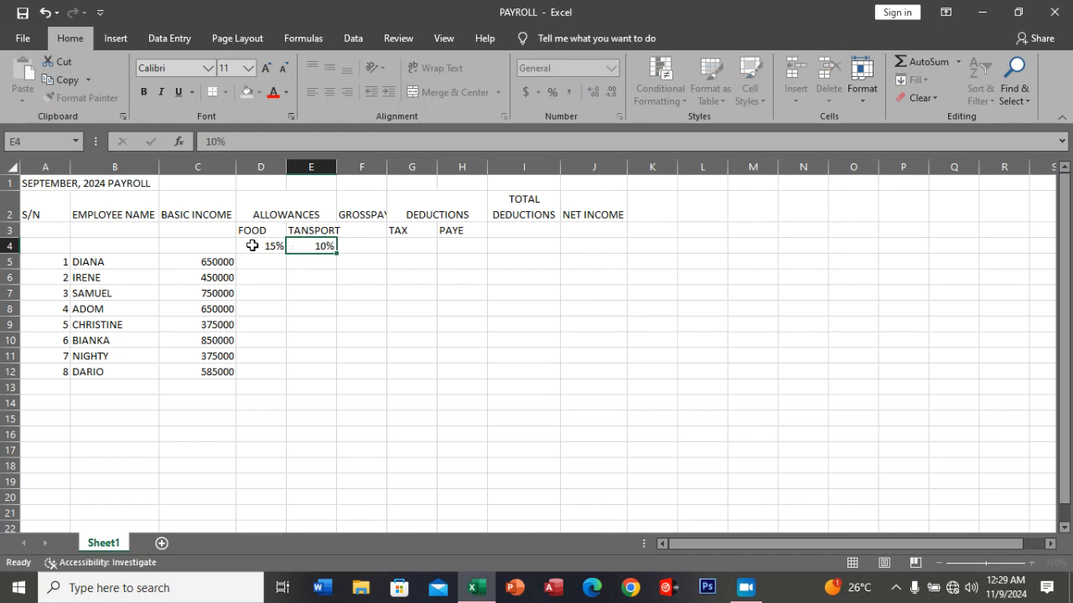
Enter the deduction rates 15% for TAX in G4 and 15% for PAYE in H4.
key(Tab)
key(Tab)
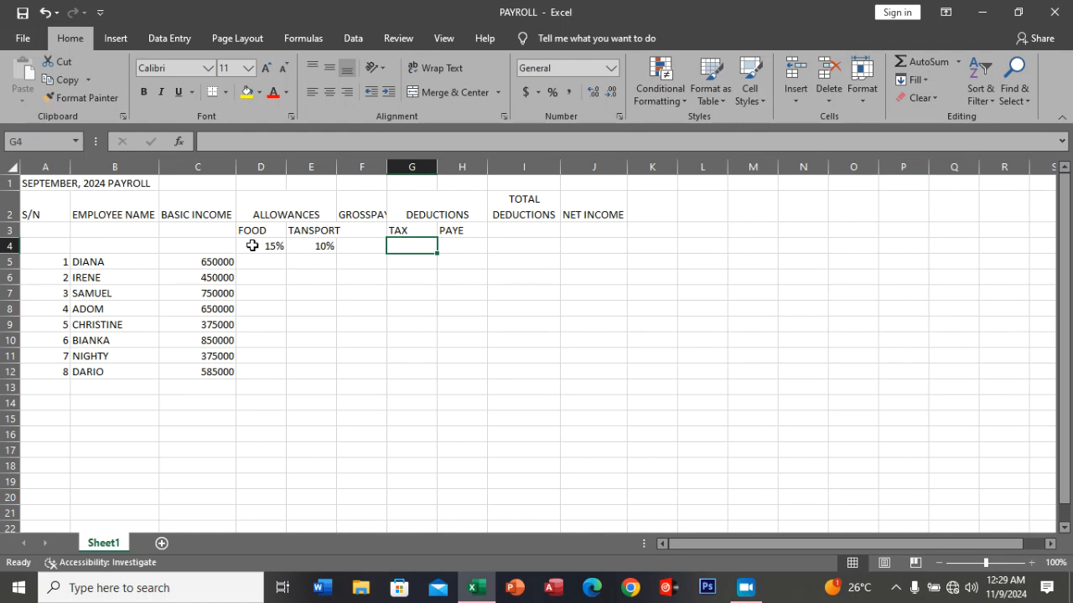
text(15%)
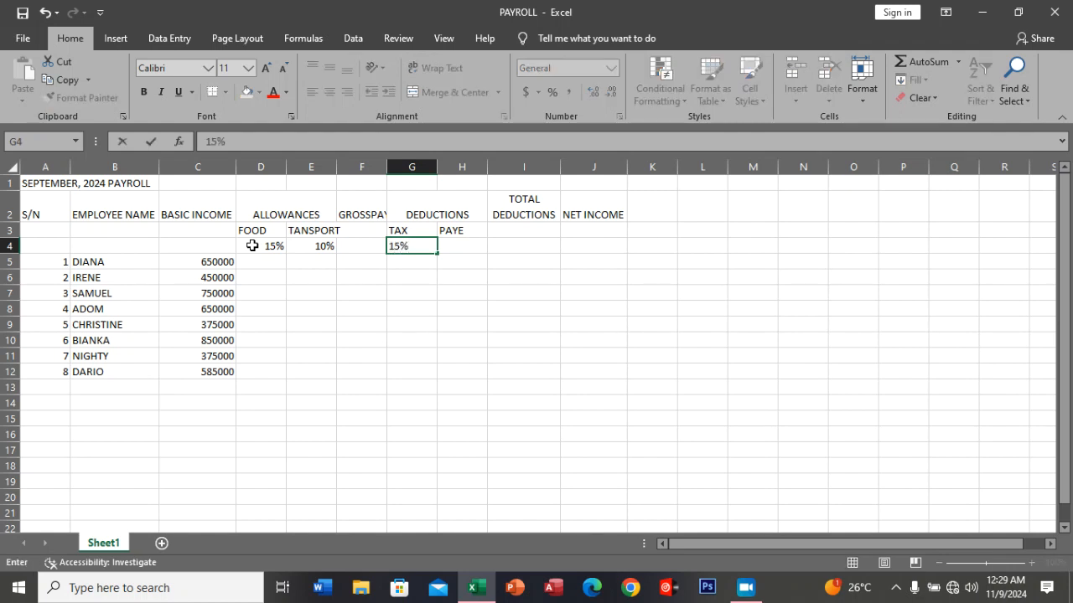
key(Tab)
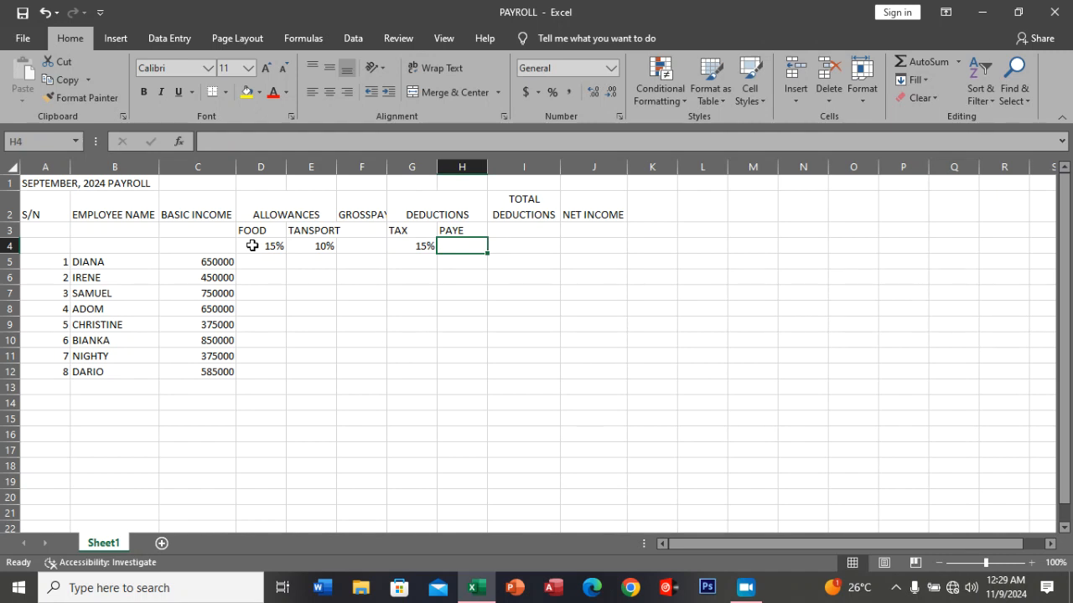
text(15)
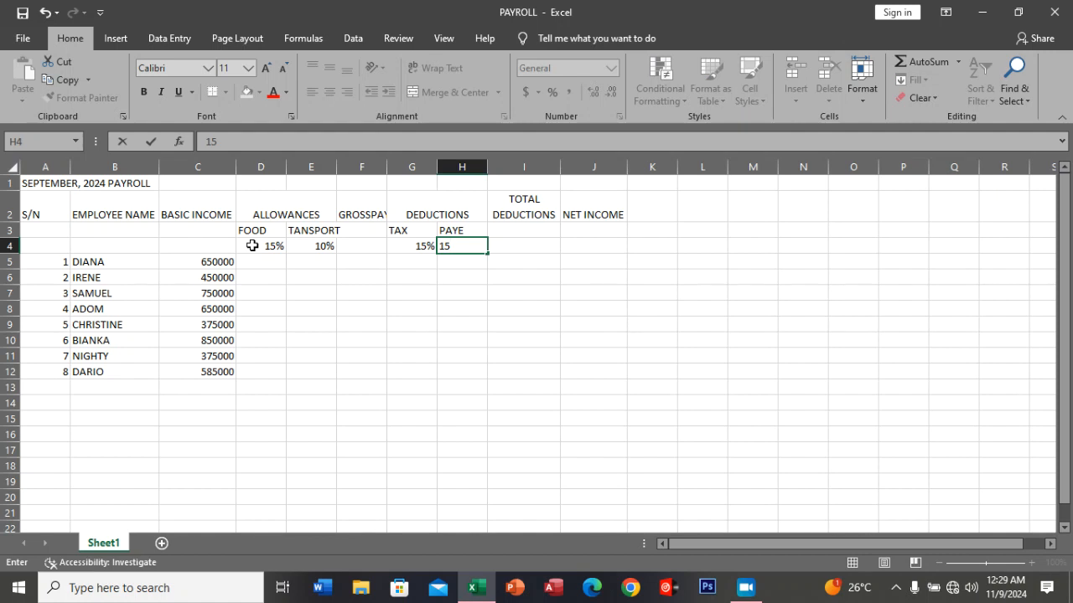
text(%)
click(302, 323)
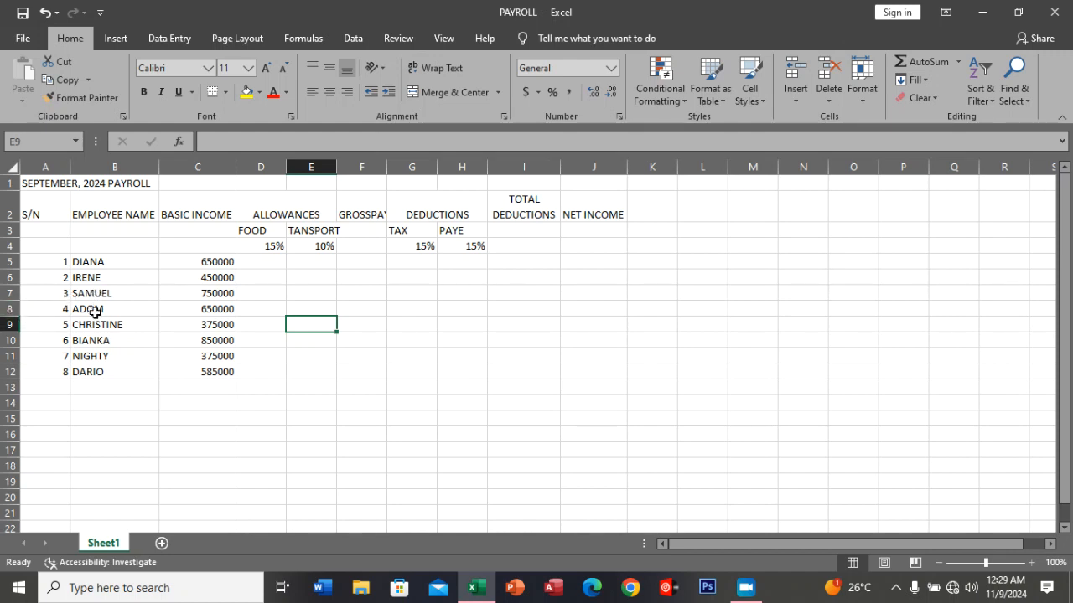
Insert a blank sheet row at row 8, between the third and fourth employees.
click(7, 309)
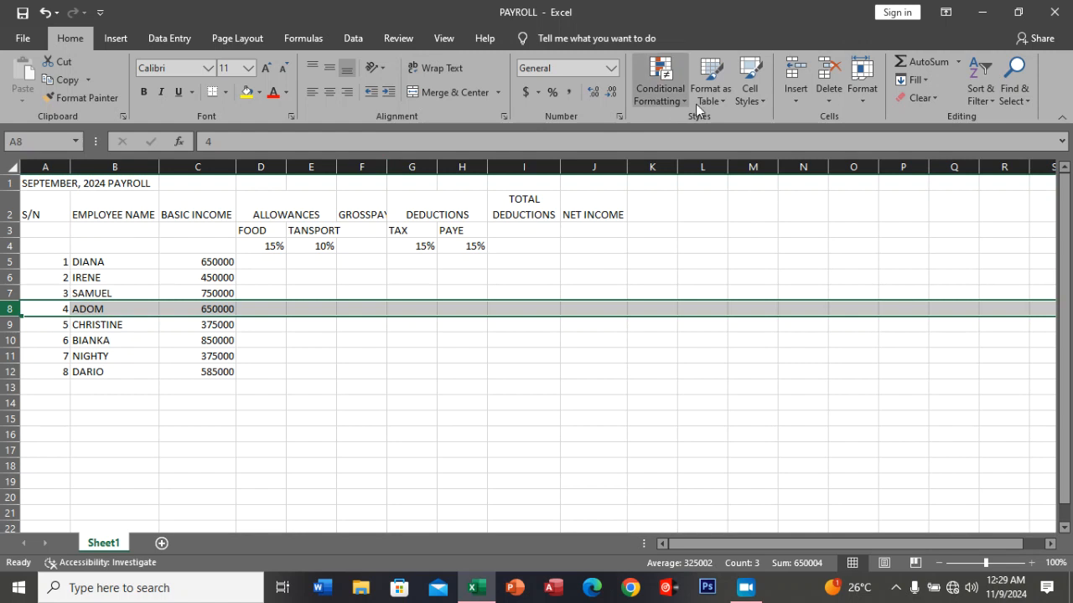
click(802, 97)
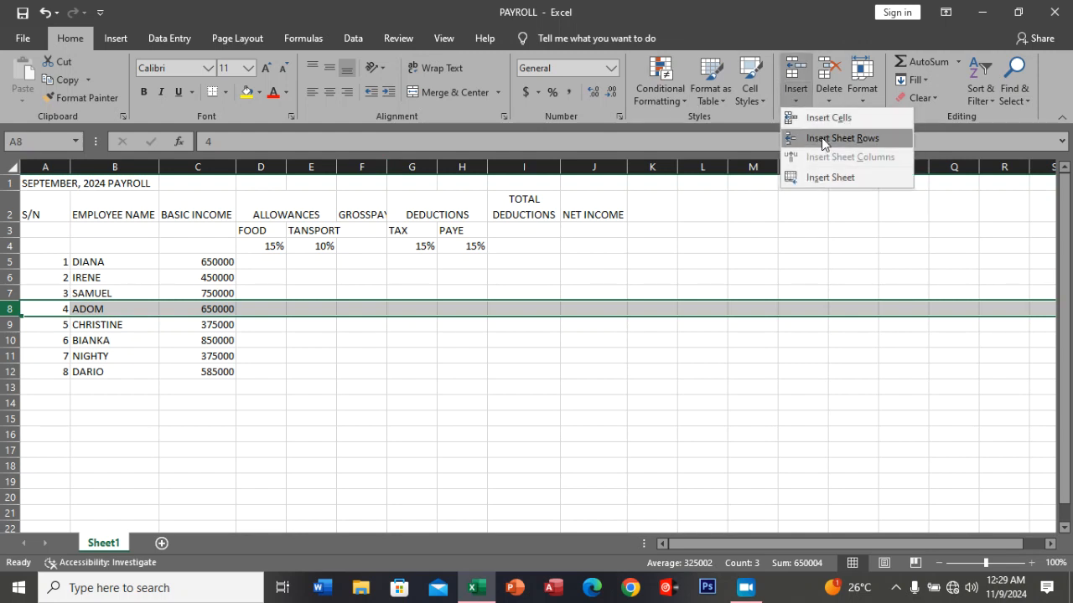
click(821, 138)
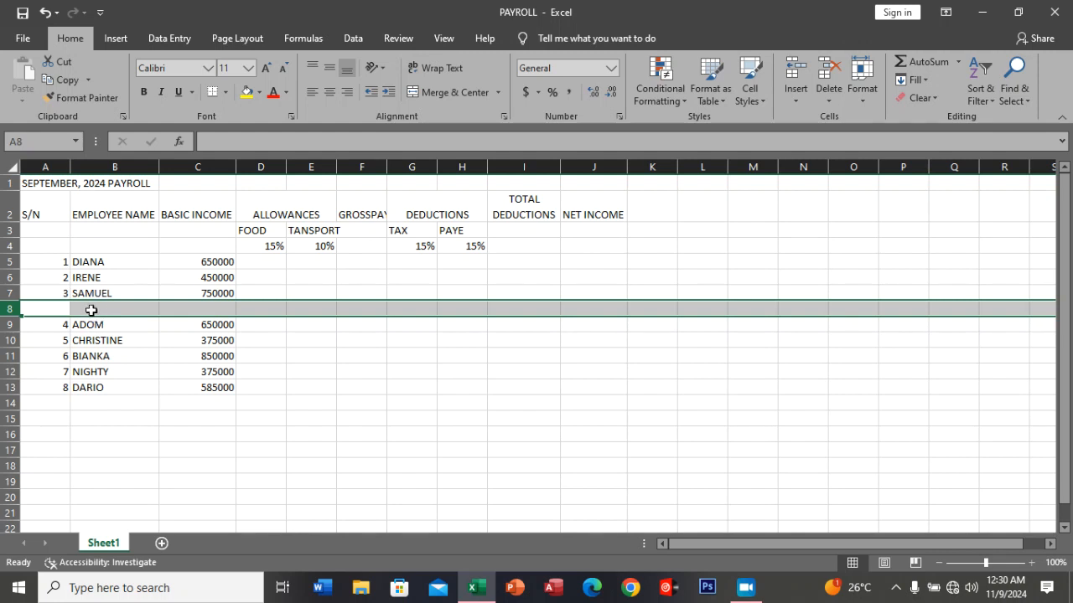
Enter the new employee's name in B8 and the basic income 850000 in C8.
click(58, 309)
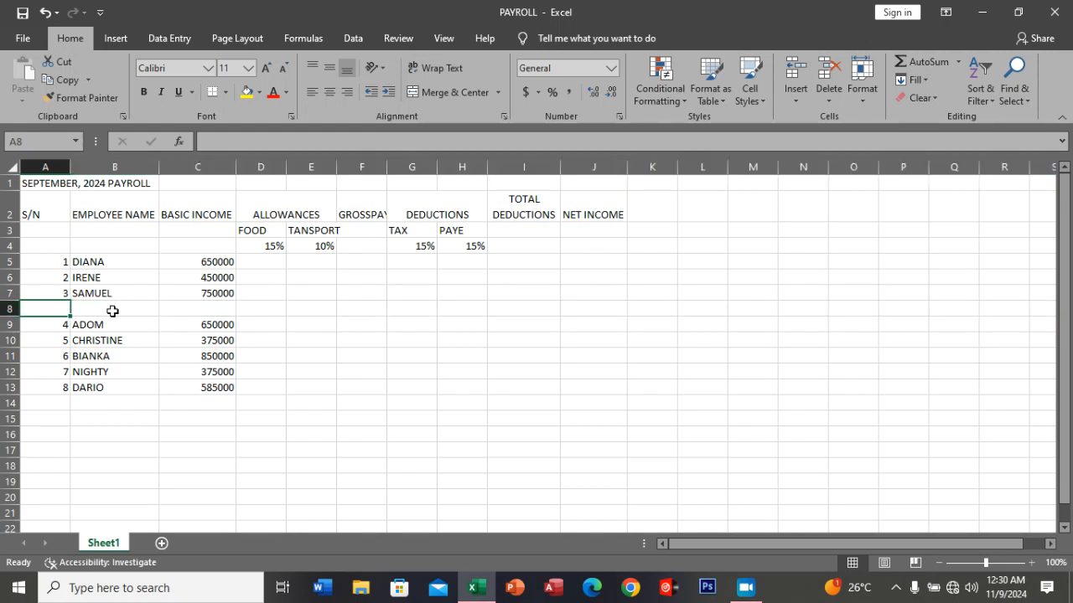
click(112, 311)
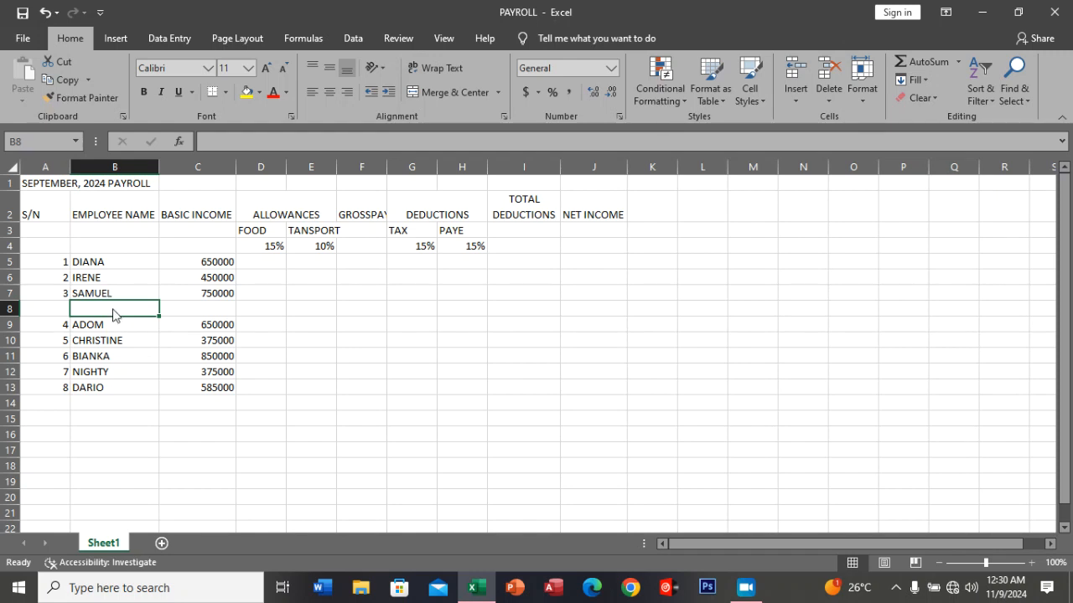
text(DEBI)
key(BackSpace)
key(BackSpace)
key(BackSpace)
text(ENISH)
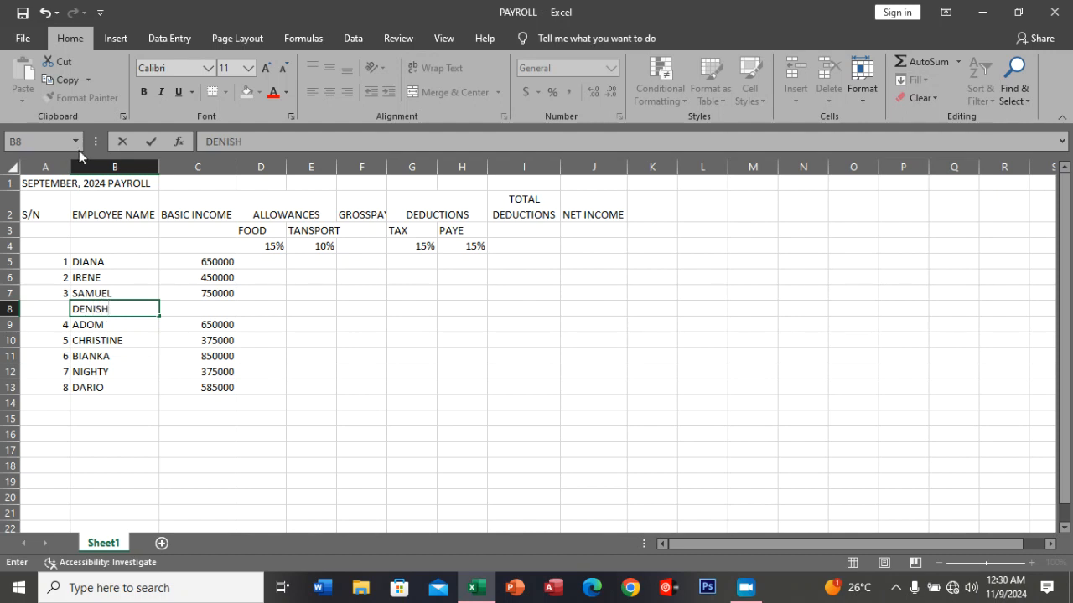
click(205, 310)
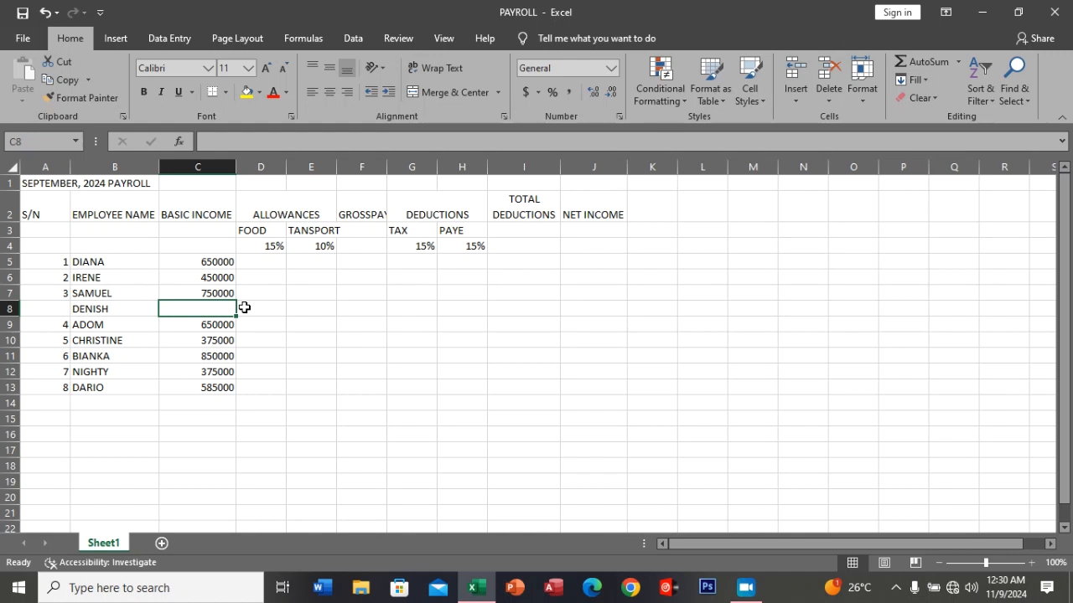
text(850000)
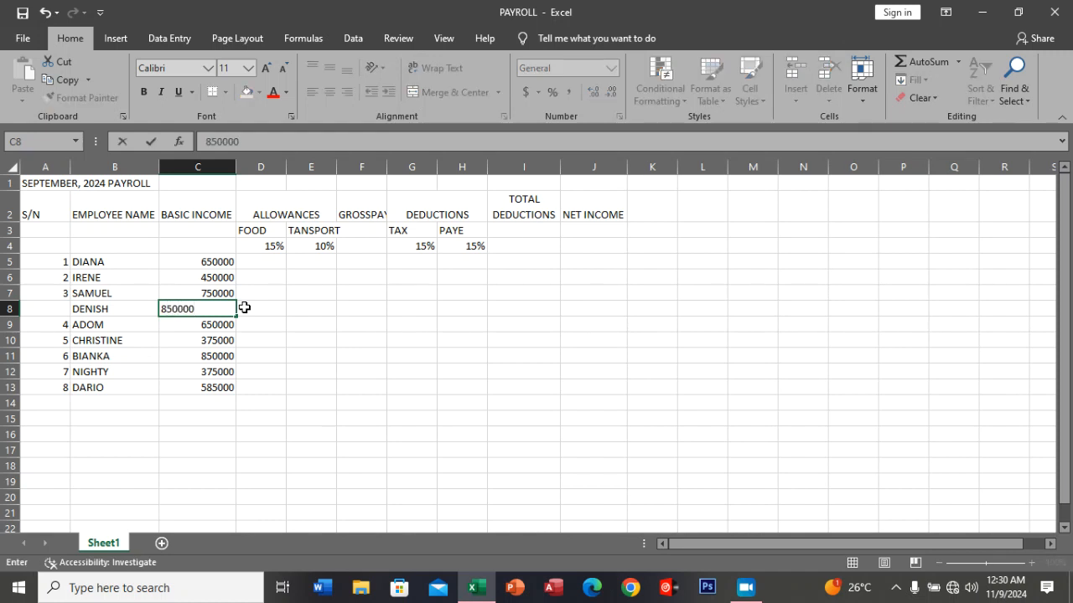
click(256, 358)
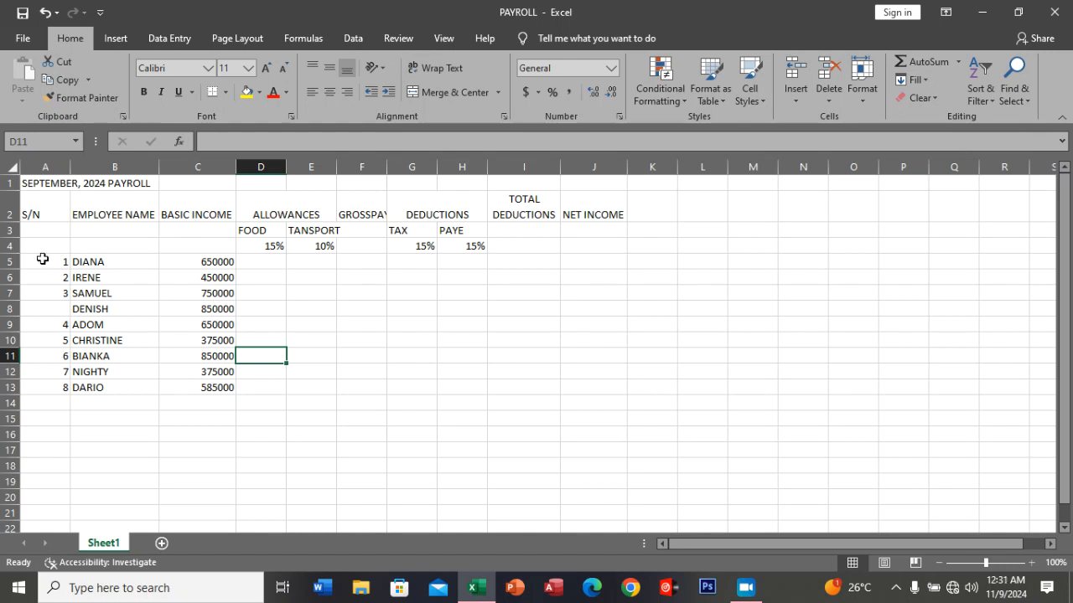
Fill the whole of row 8 with the colour White, Background 1, Darker 15%.
click(9, 309)
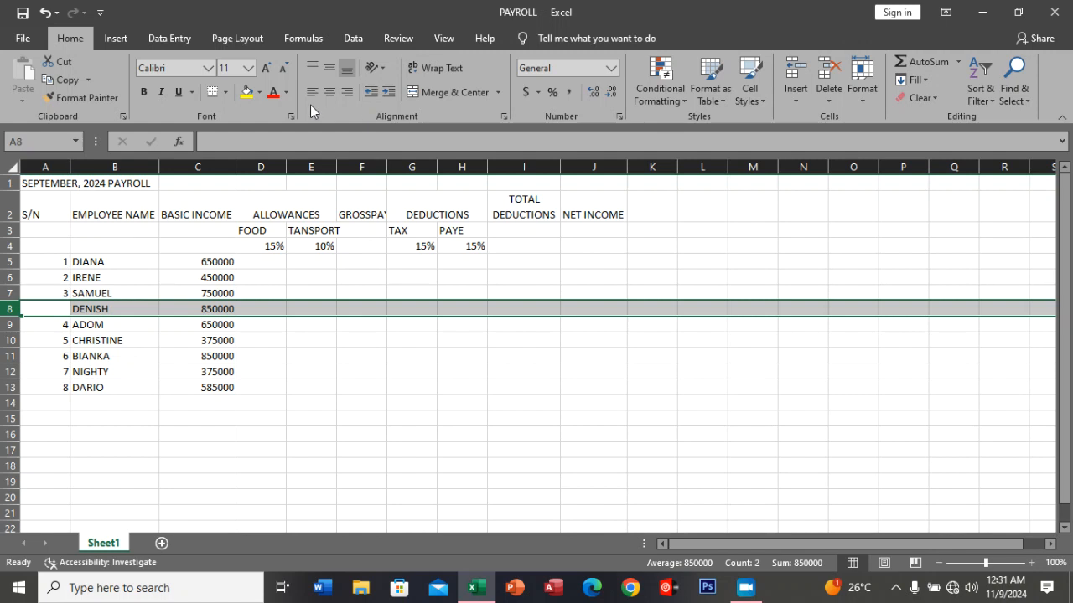
click(259, 93)
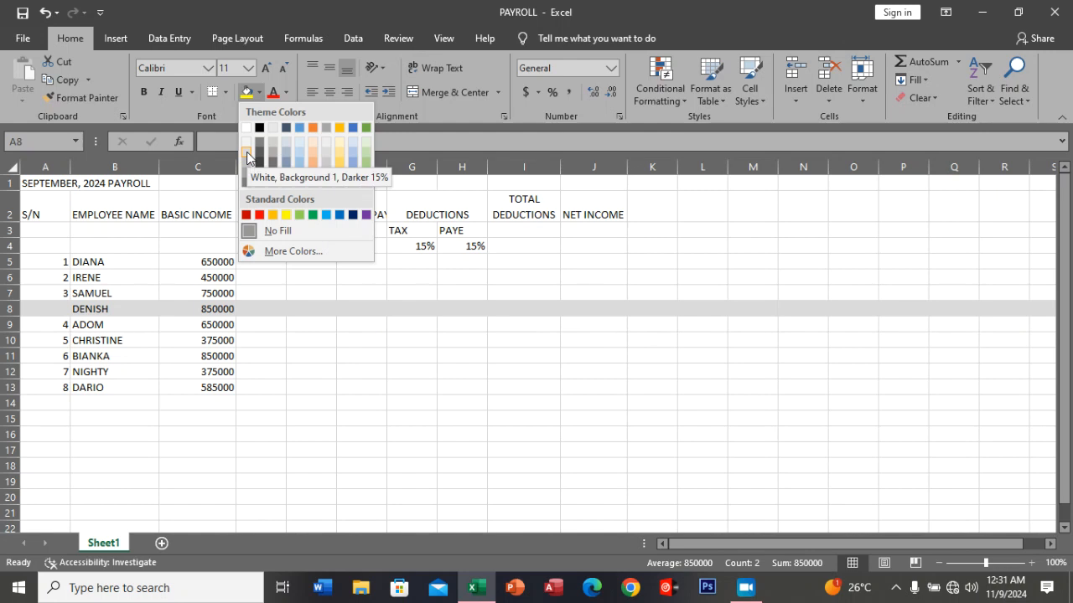
click(248, 157)
click(339, 387)
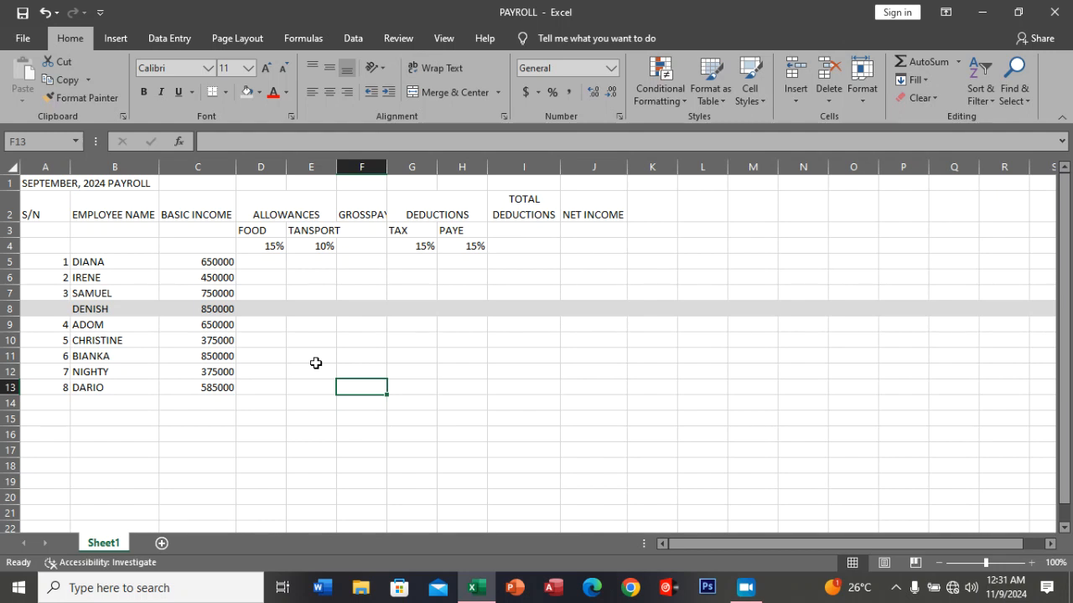
Change the fill of the whole of row 8 to a light shade of the blue theme colour.
click(259, 91)
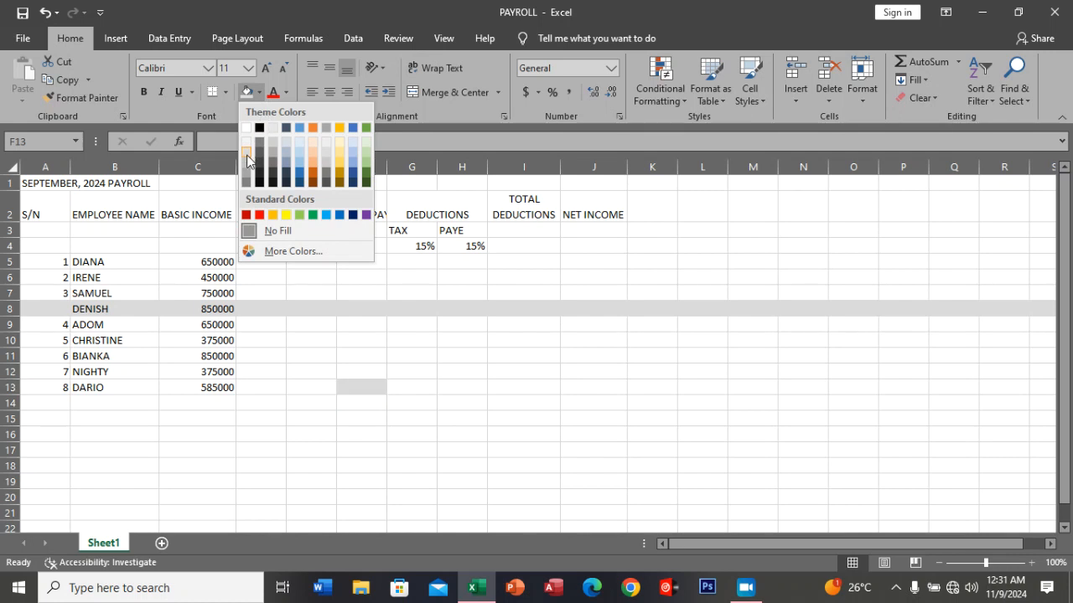
click(10, 310)
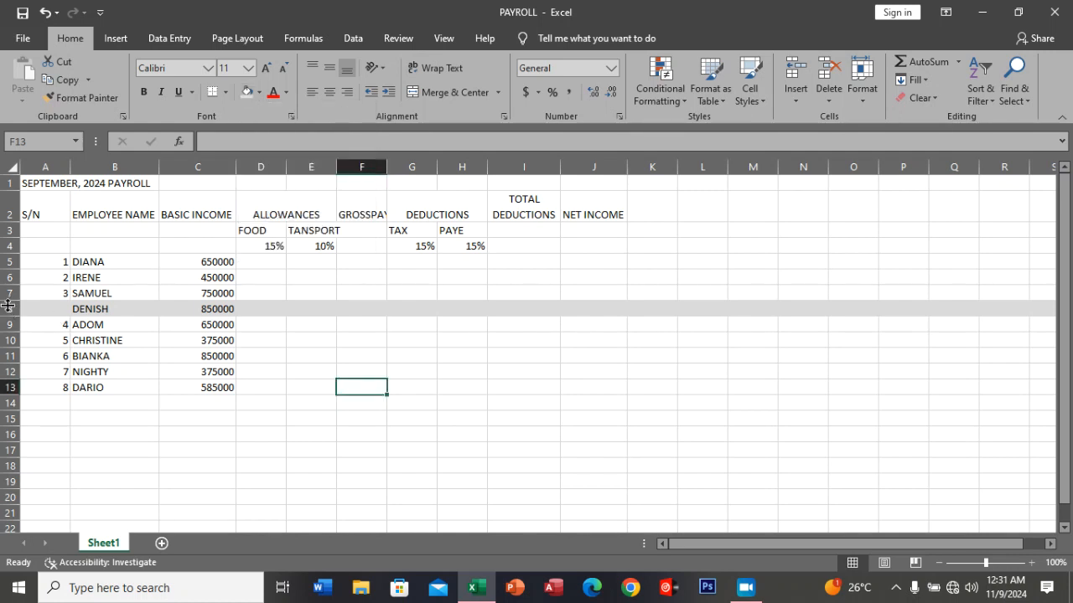
click(10, 308)
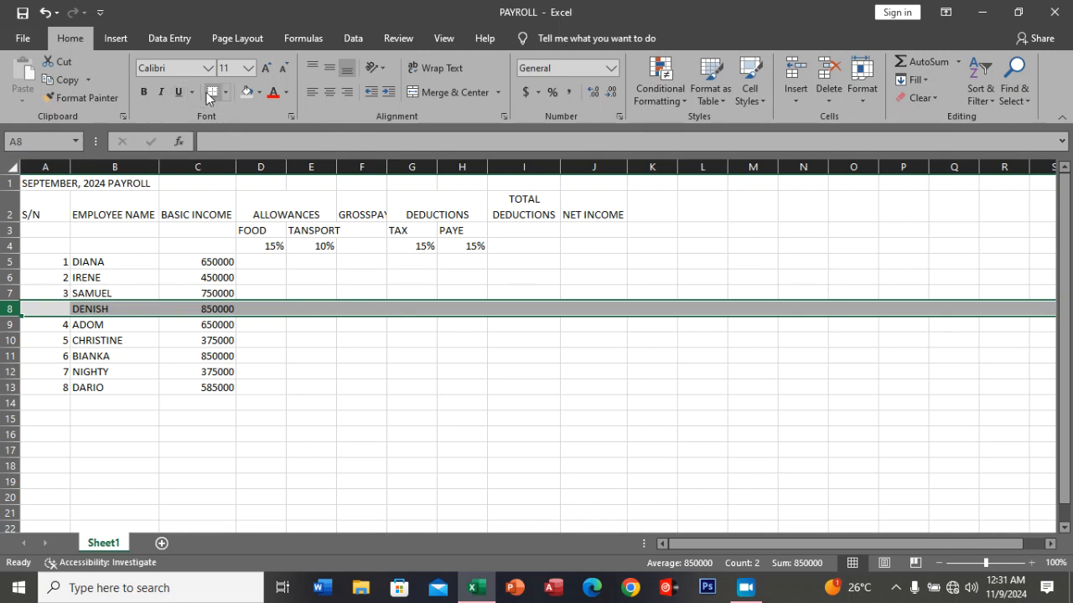
click(259, 93)
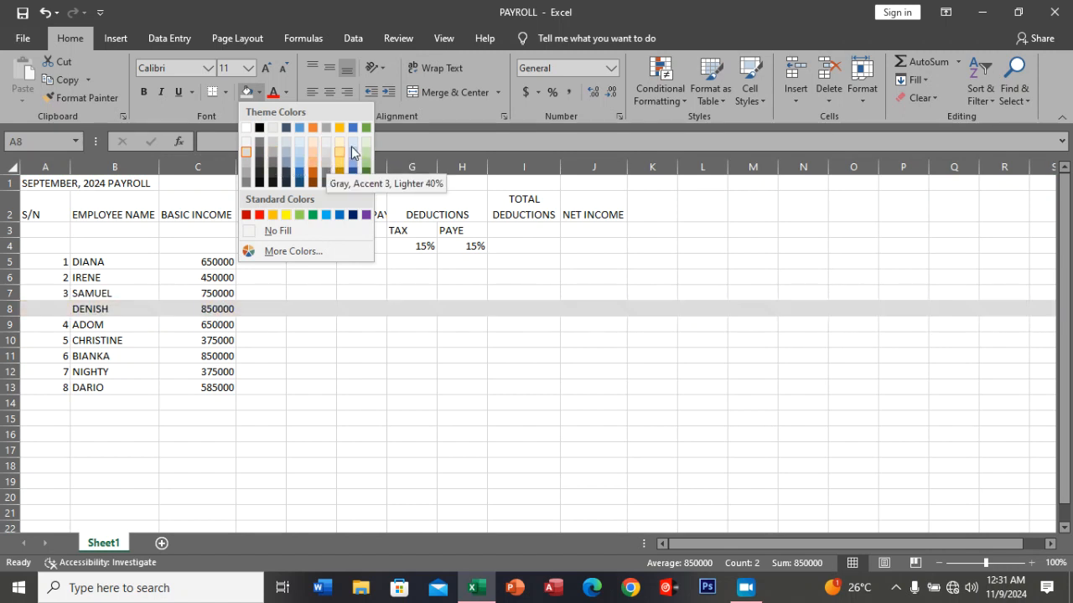
click(354, 154)
click(328, 338)
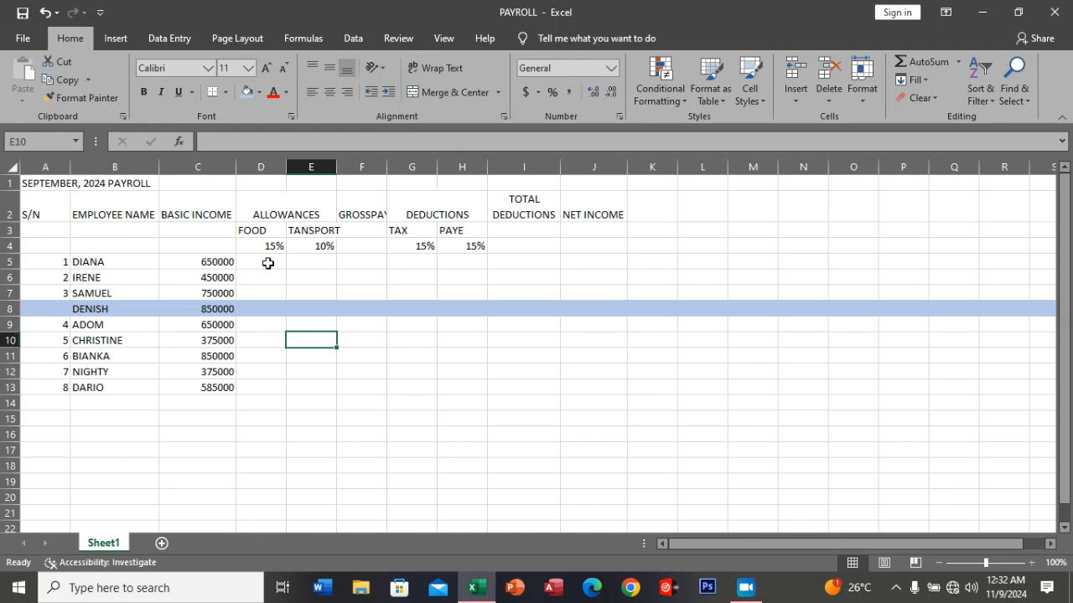
Enter the food allowance formula =D4*C5 in D5 and copy it down through D13.
click(267, 263)
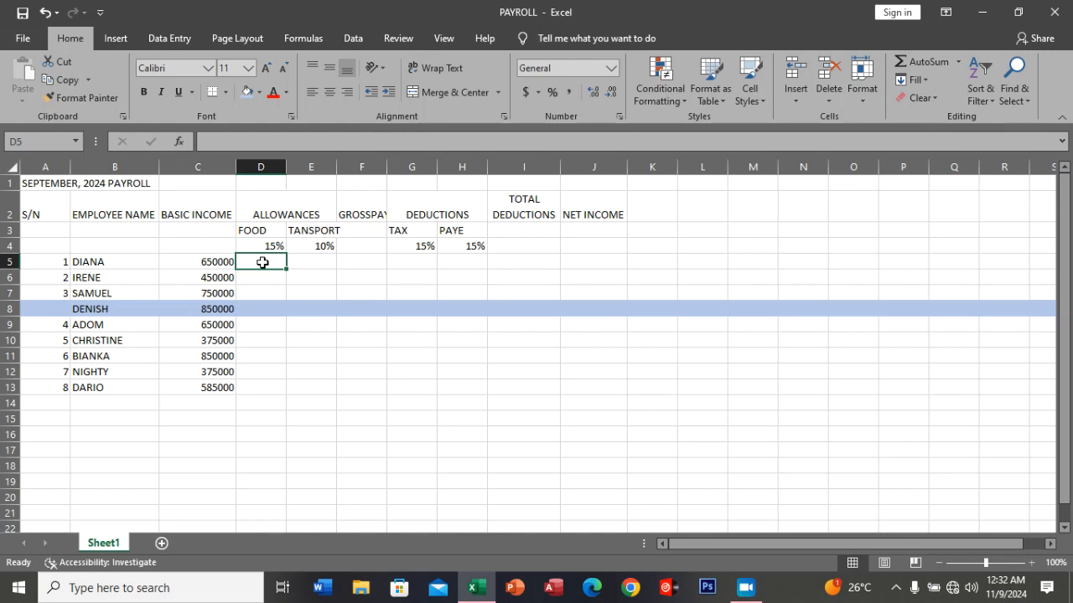
text(=)
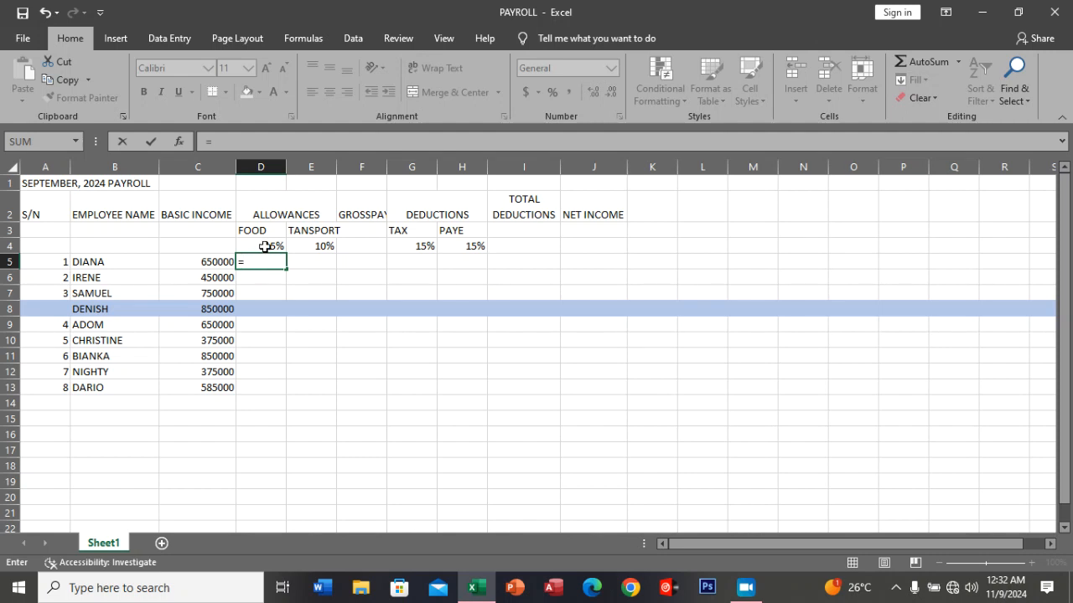
click(264, 246)
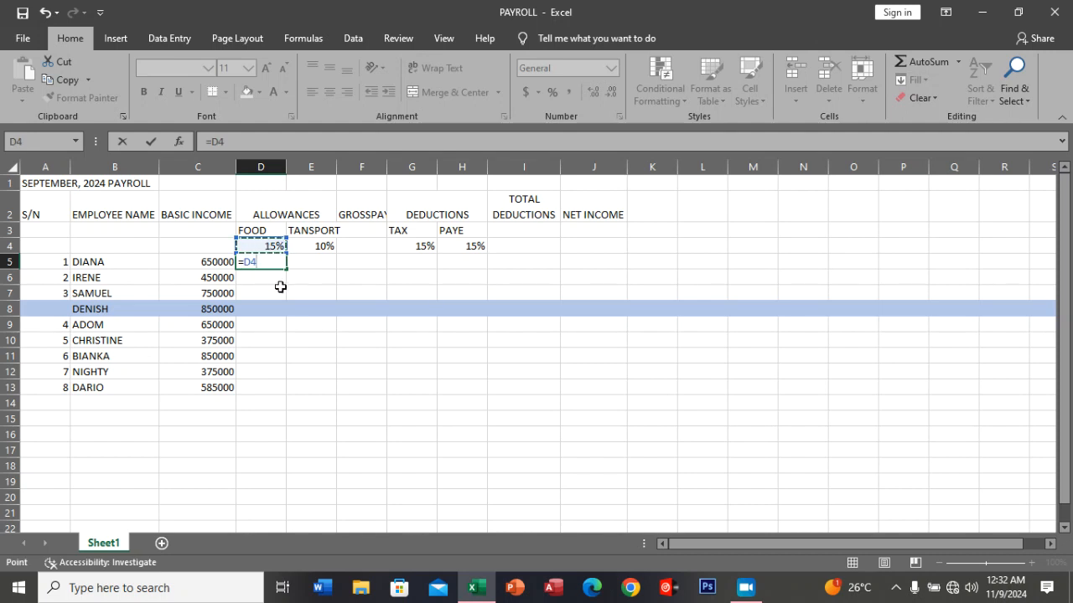
text(*)
click(210, 262)
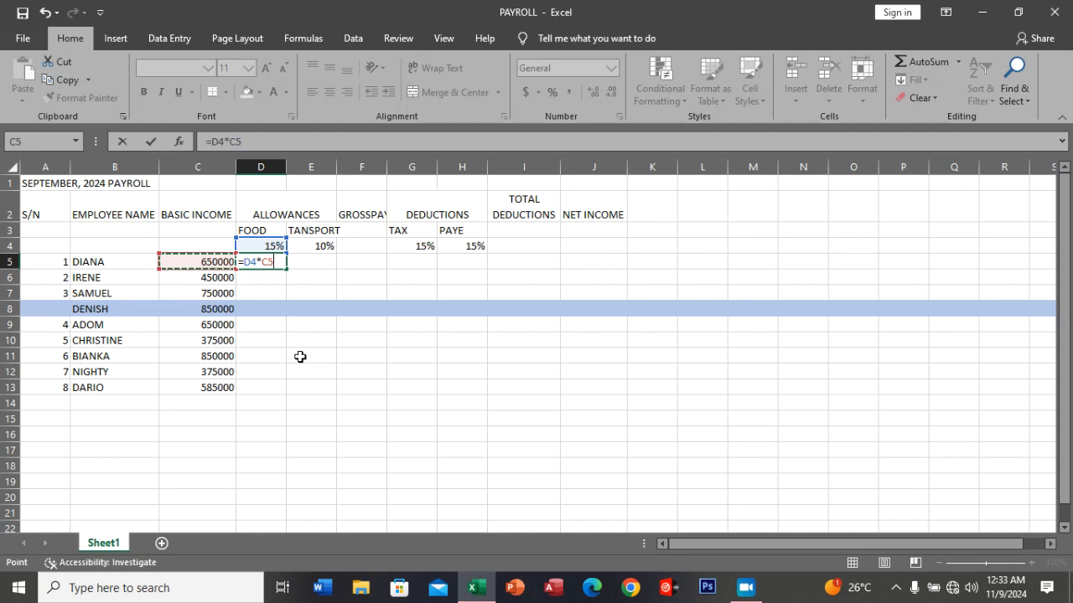
key(Return)
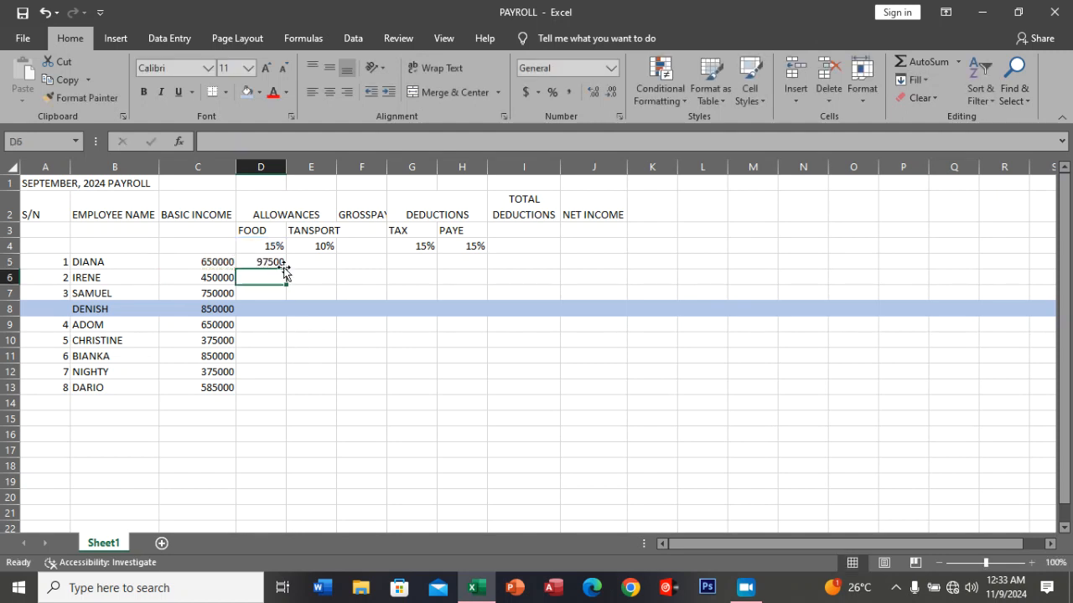
click(276, 262)
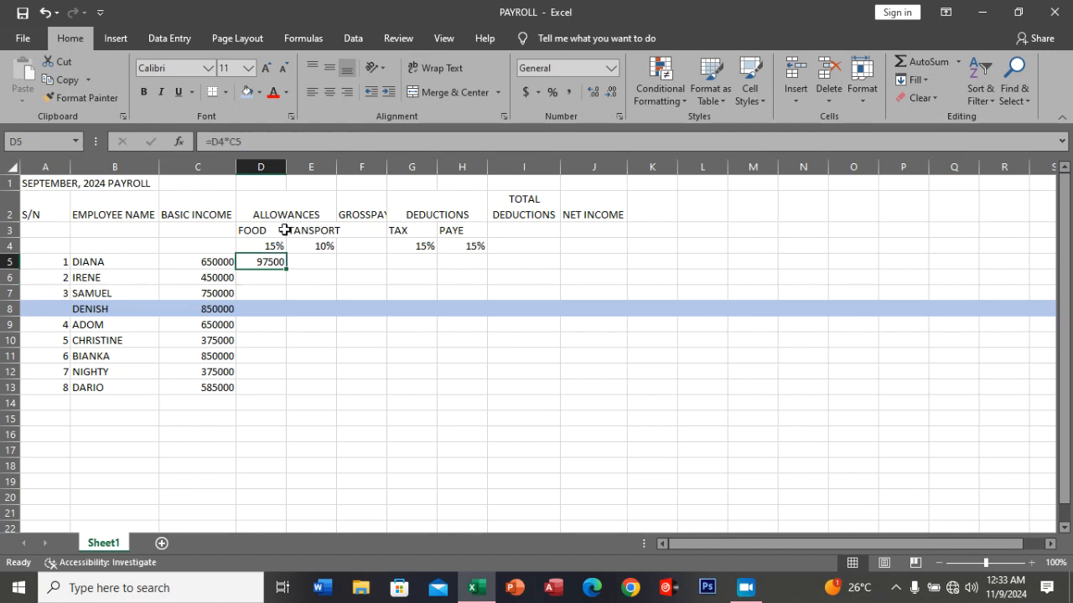
drag(285, 268, 285, 394)
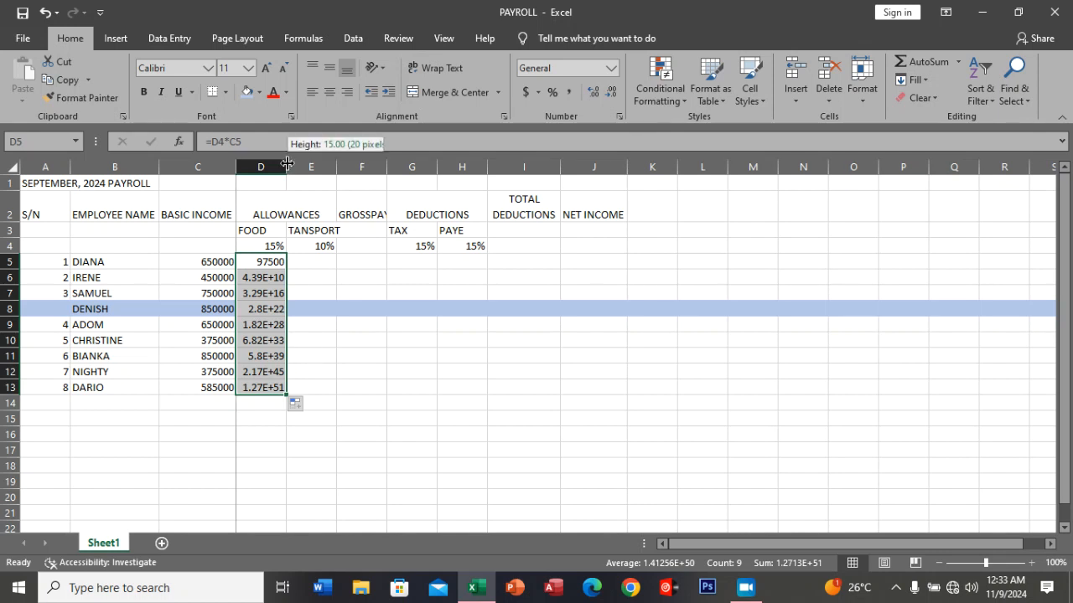
AutoFit column D to its contents, try a wider manual width and undo that widening.
double_click(289, 166)
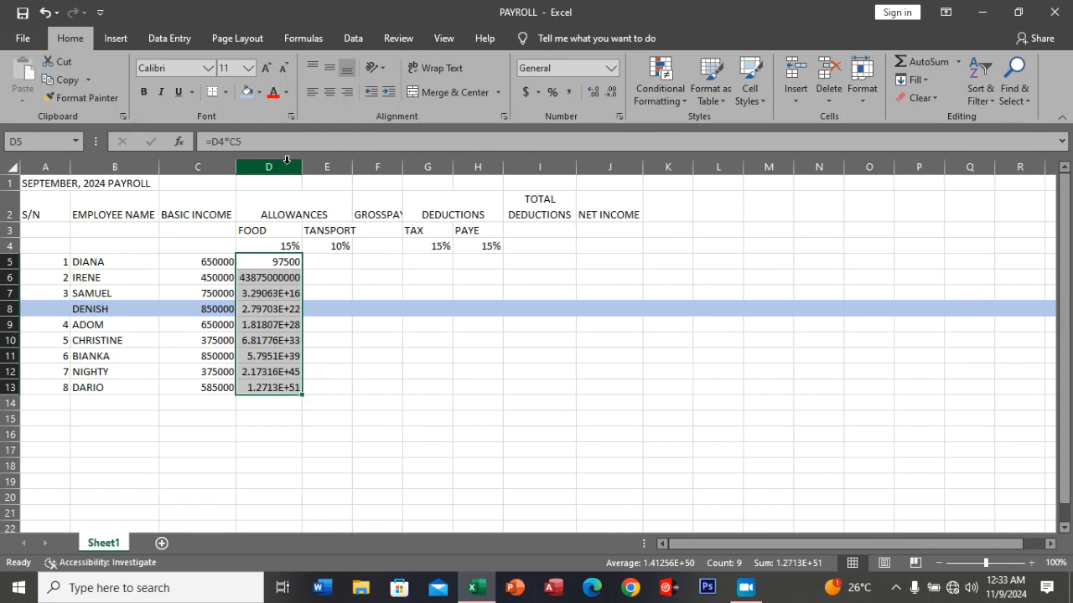
drag(302, 166, 378, 172)
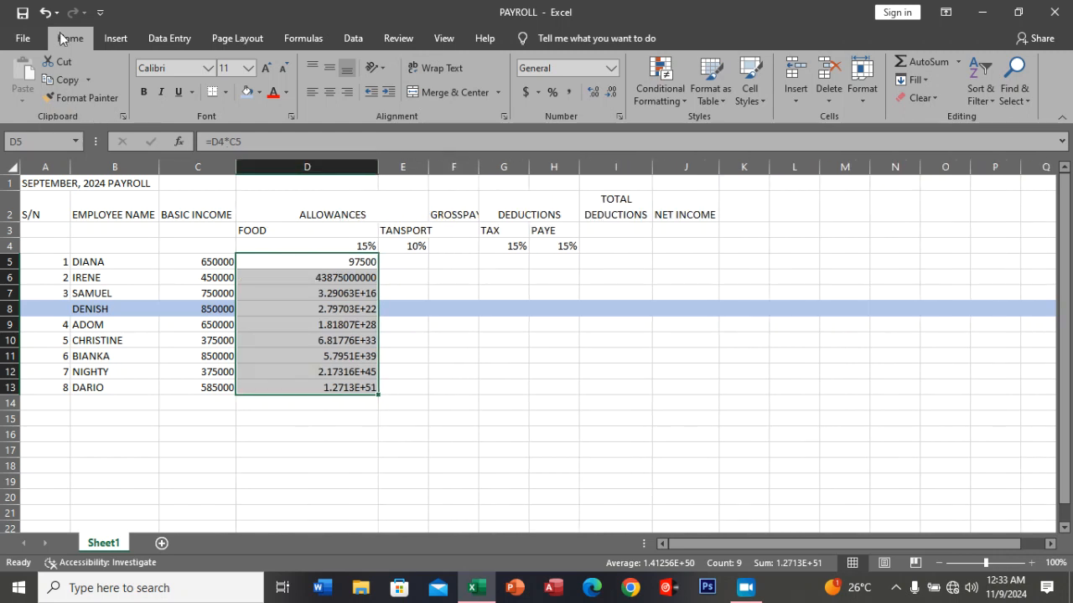
click(44, 12)
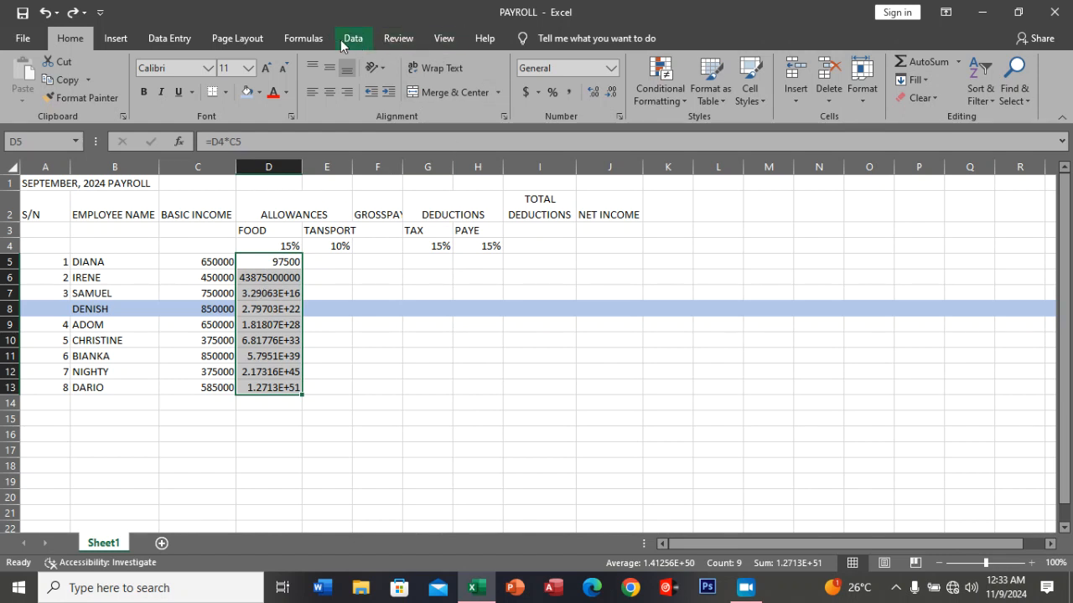
Show the sheet's formulas to examine the cell references in D5:D13, and return to the values view.
click(315, 39)
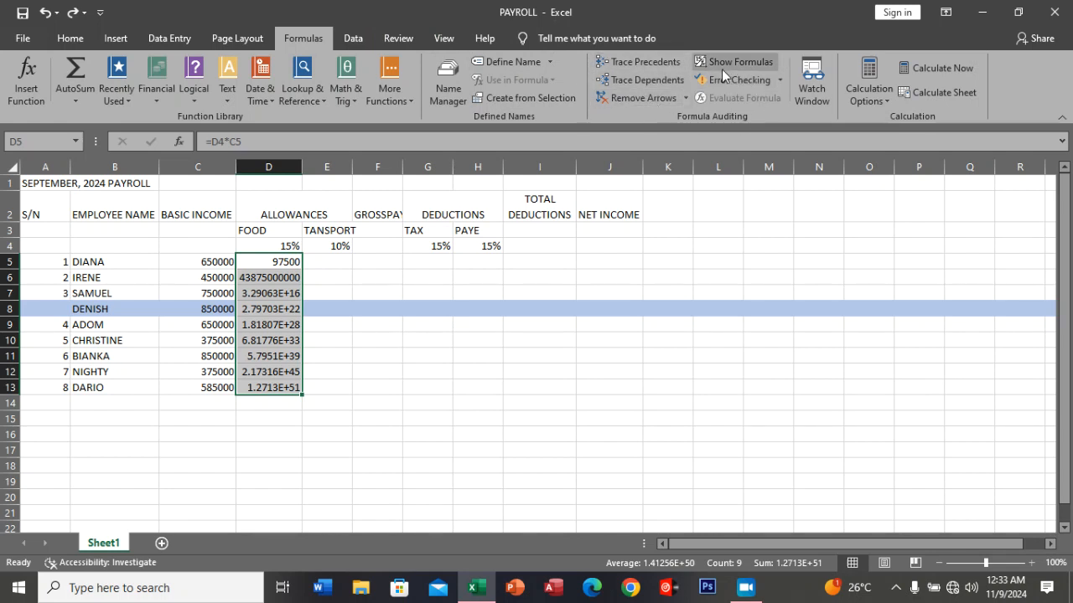
click(748, 62)
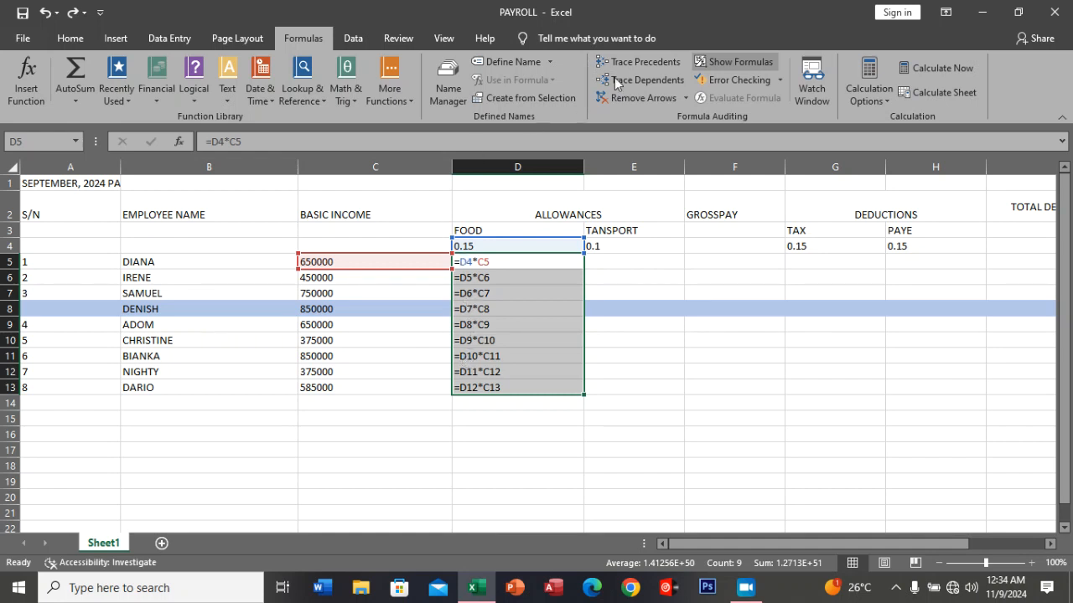
click(730, 60)
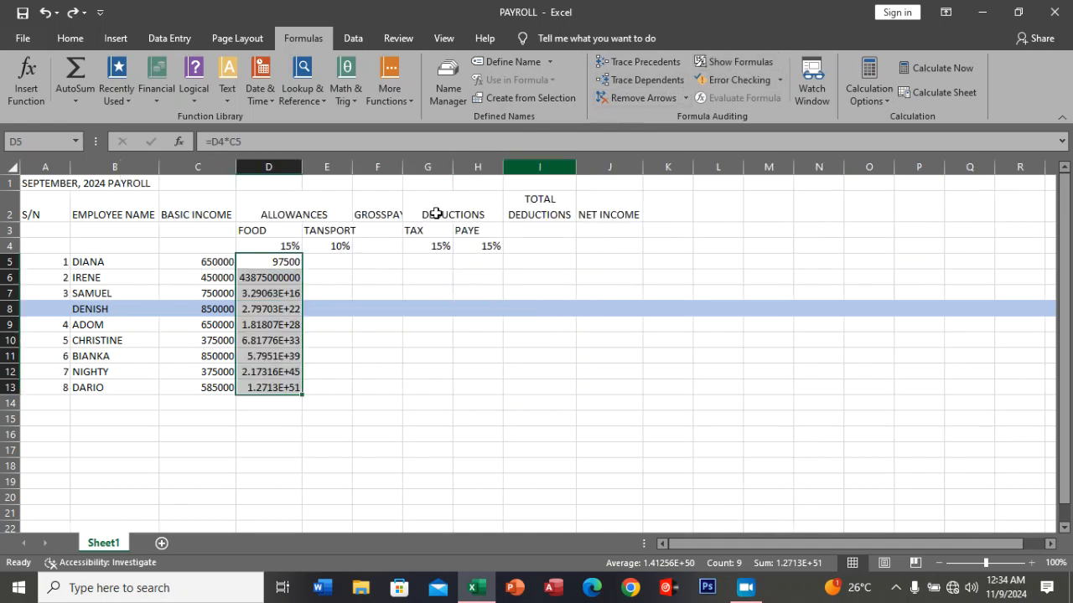
Clear the food allowance formula from cell D5, keeping the cell open for editing.
click(281, 259)
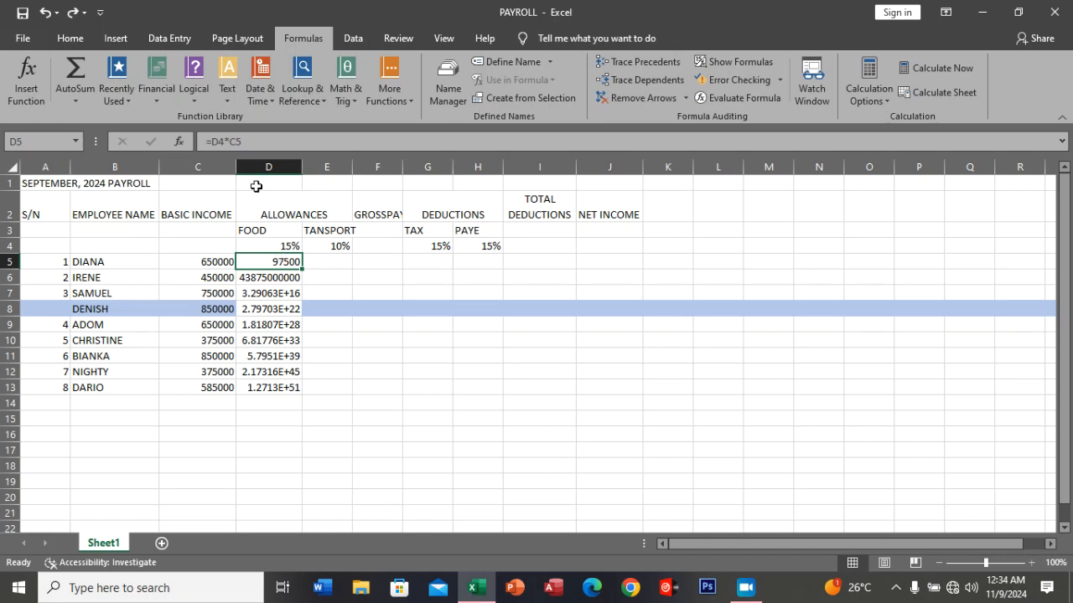
drag(224, 140, 214, 138)
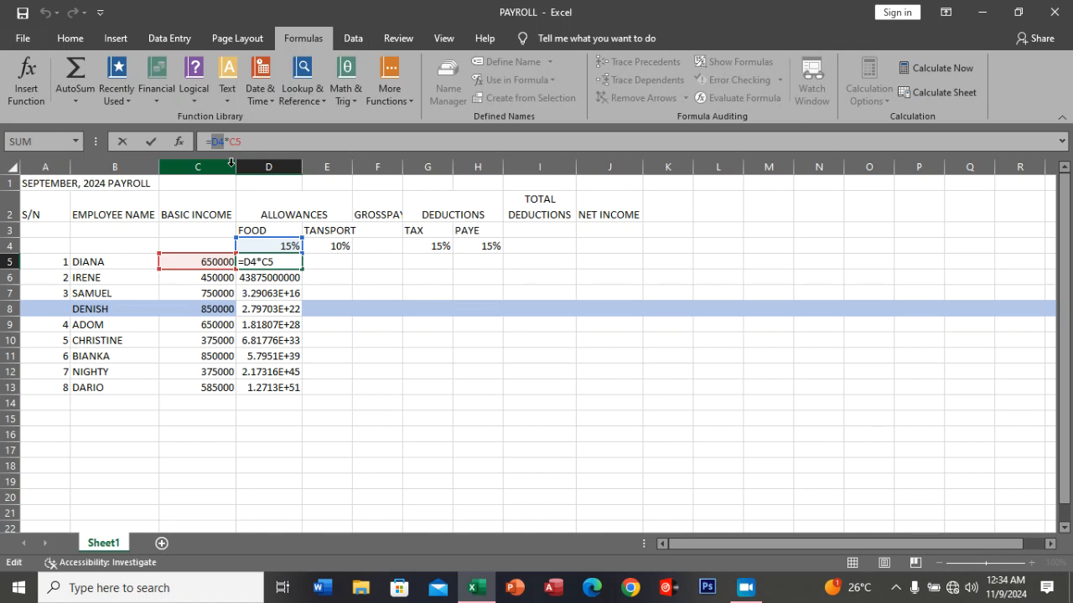
click(284, 261)
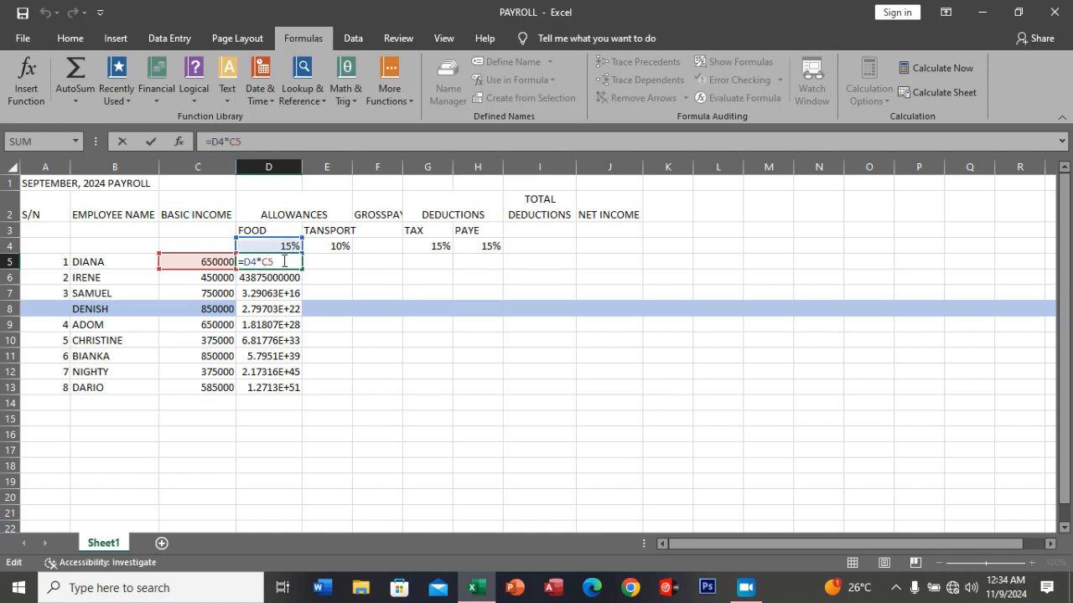
double_click(284, 261)
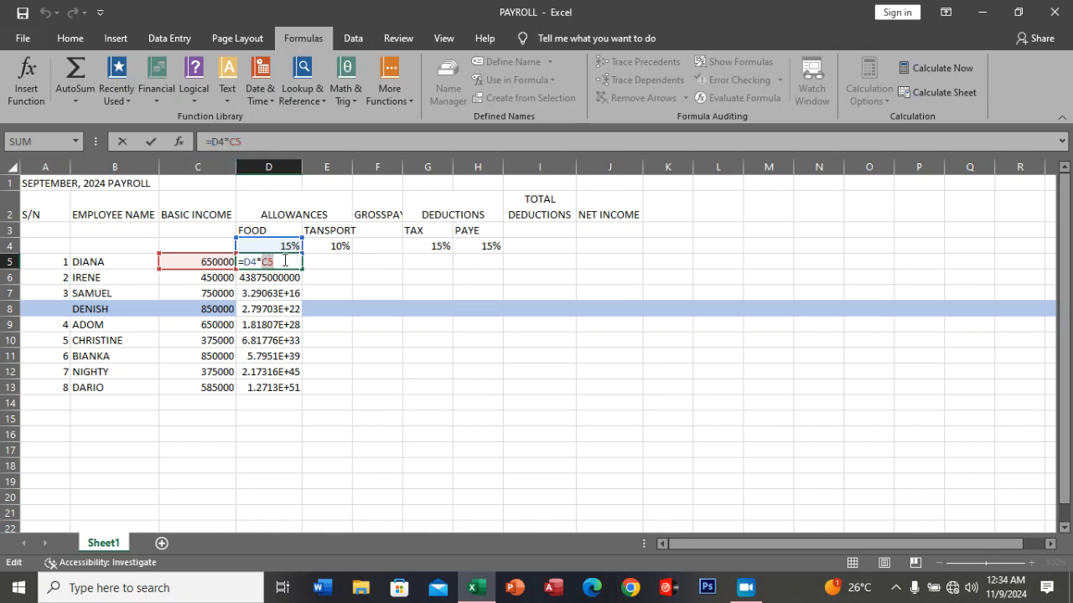
key(BackSpace)
key(BackSpace)
key(BackSpace)
key(BackSpace)
key(BackSpace)
Enter =$D$4*C5 in D5 with an absolute reference to the food rate, and fill it down through D13.
text(=)
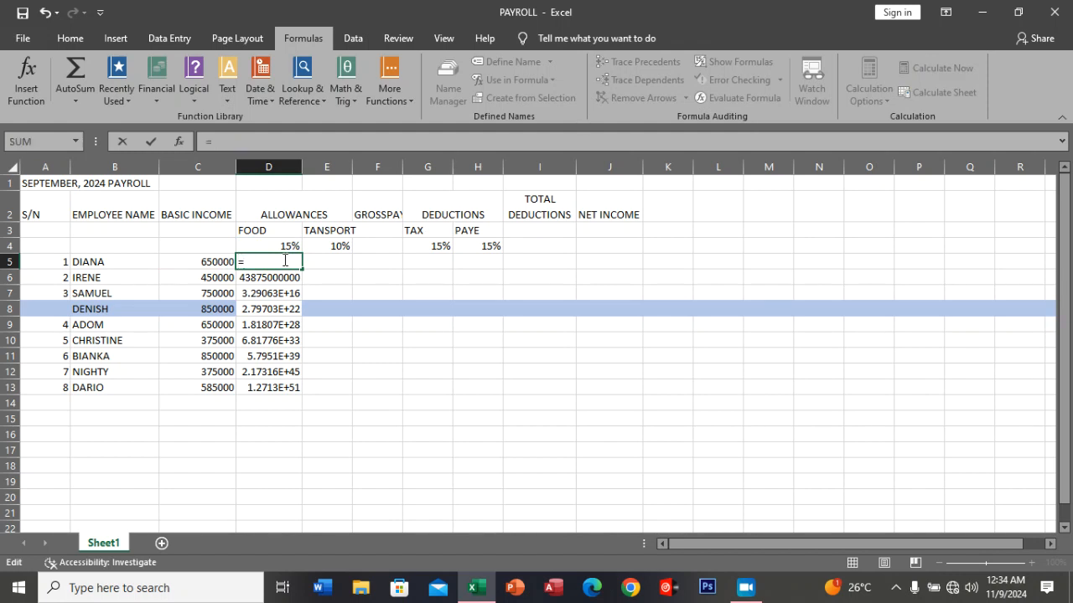
text($)
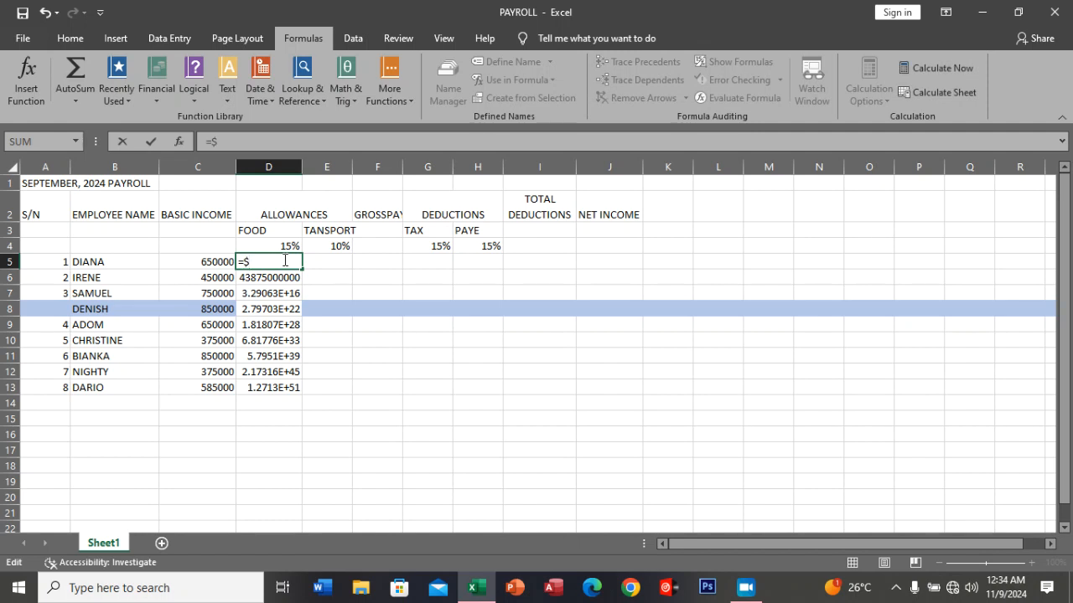
text(D$4)
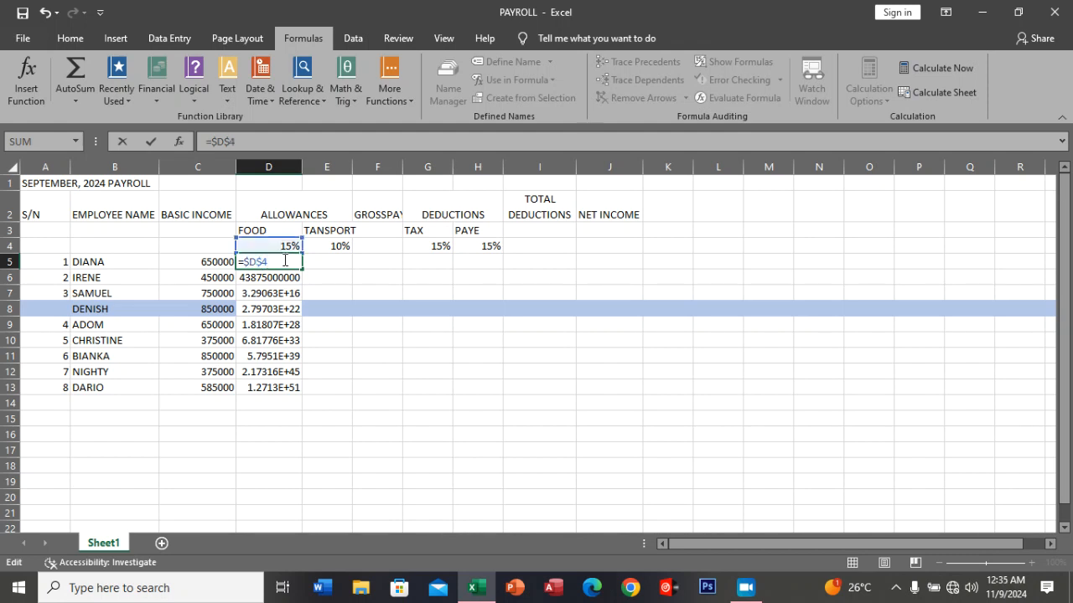
text(*)
click(202, 262)
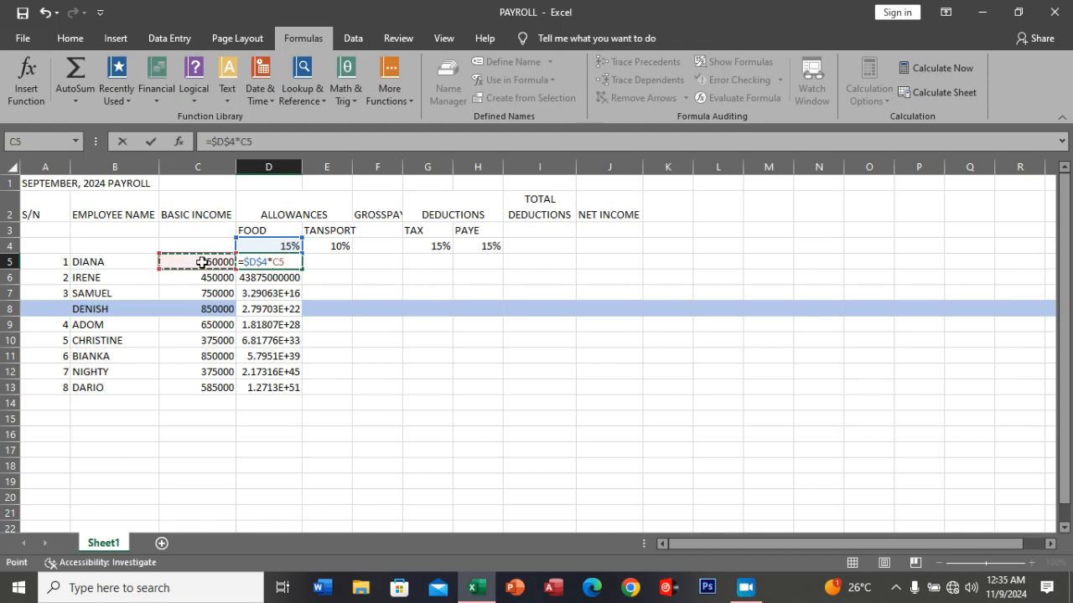
key(Return)
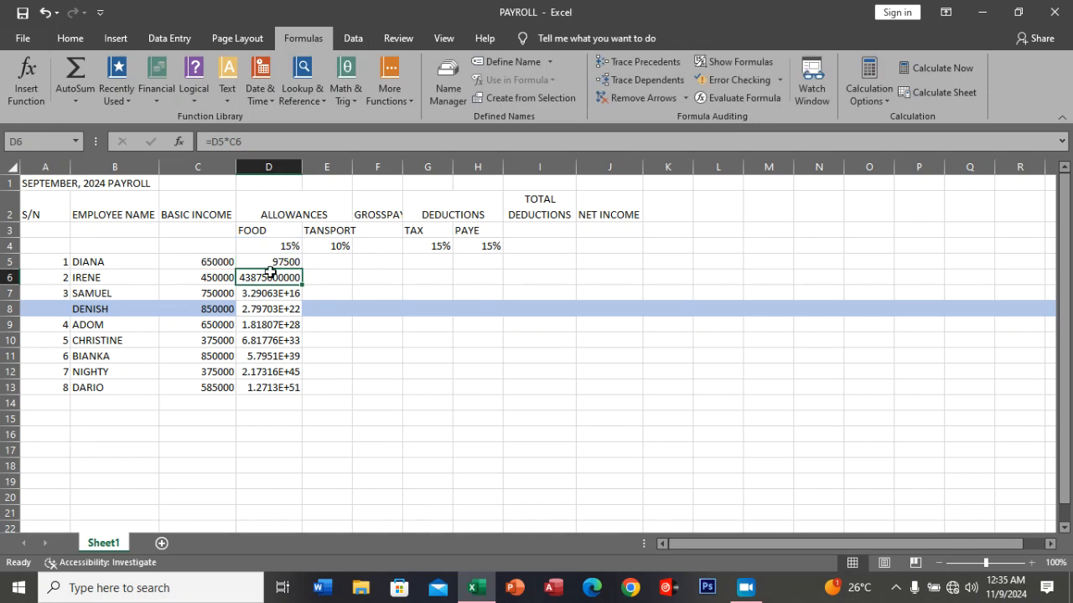
click(292, 263)
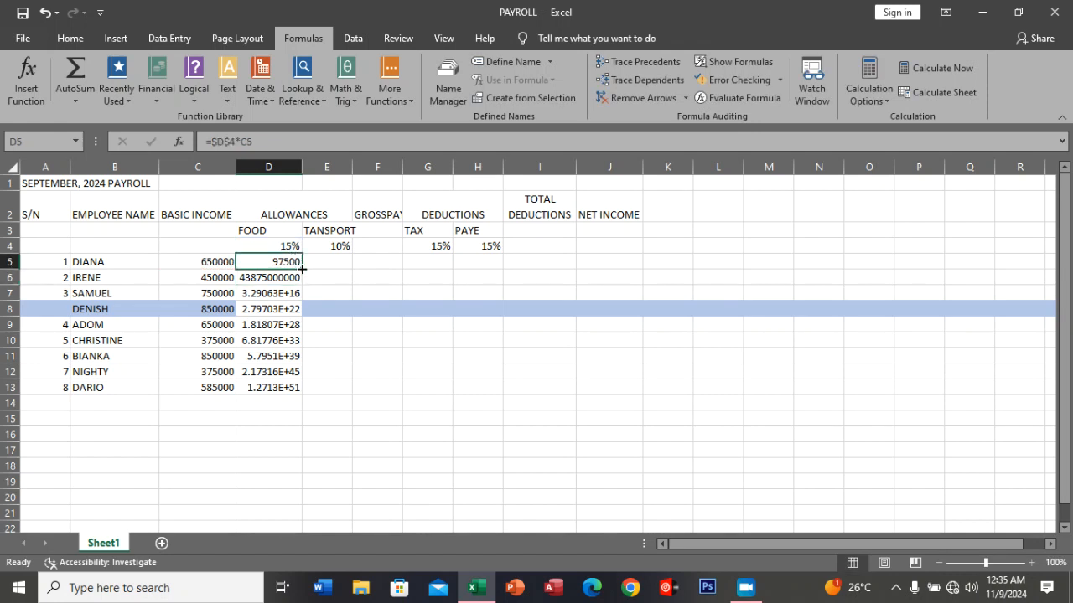
double_click(301, 269)
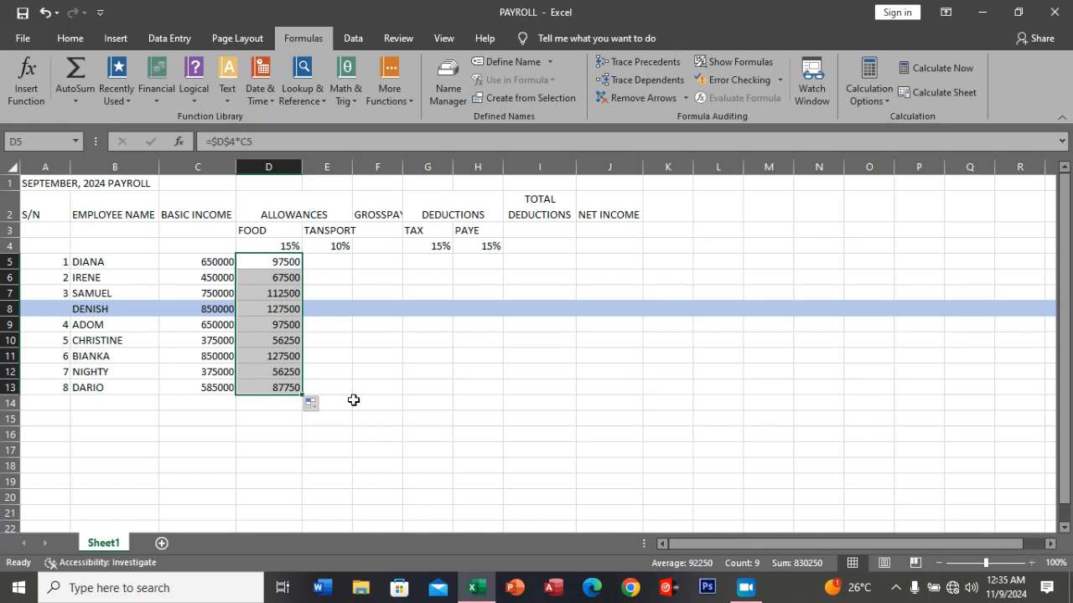
Enter the transport allowance formula =$E$4*C5 in E5, using an absolute reference to the rate.
click(321, 261)
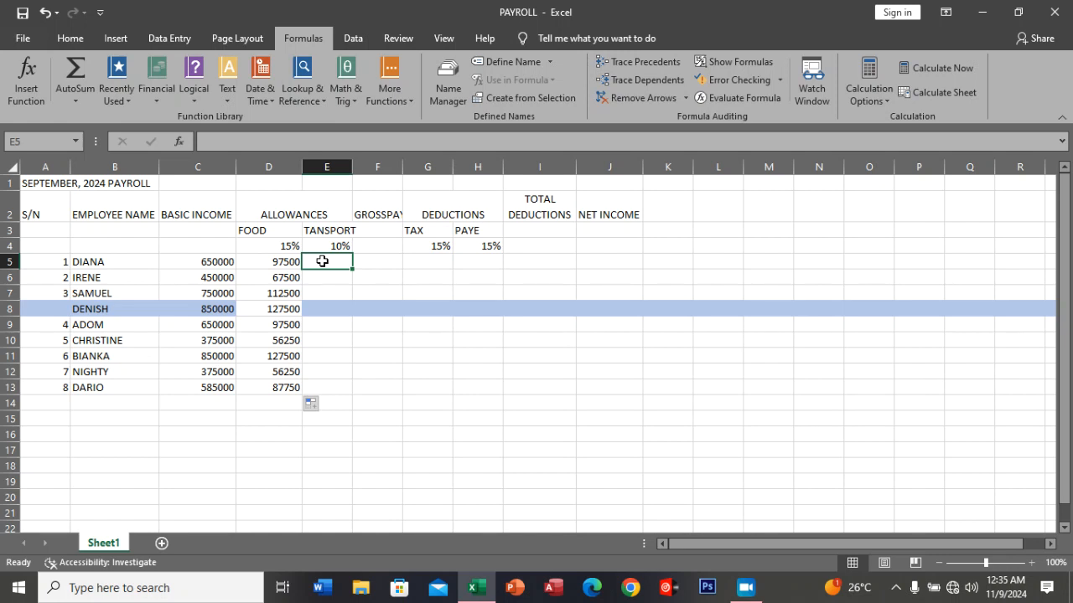
text(=)
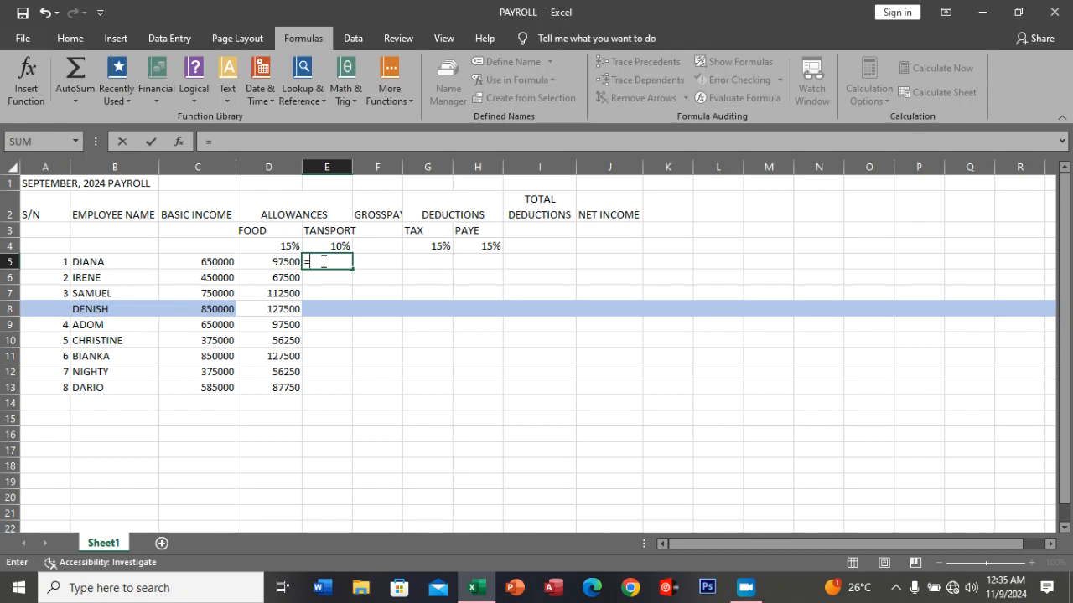
text($)
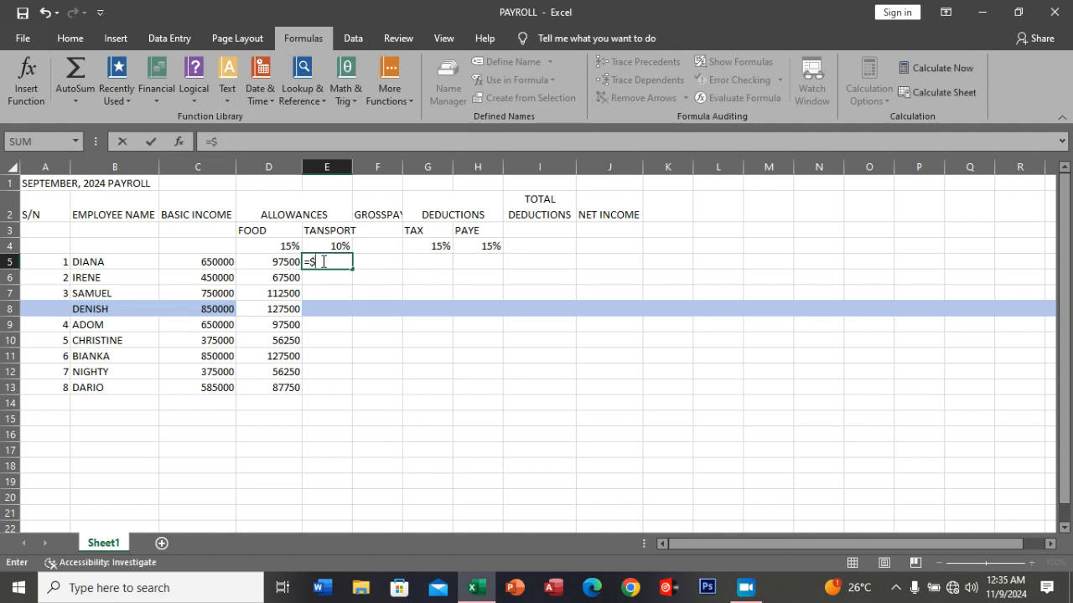
text(E$)
text(4)
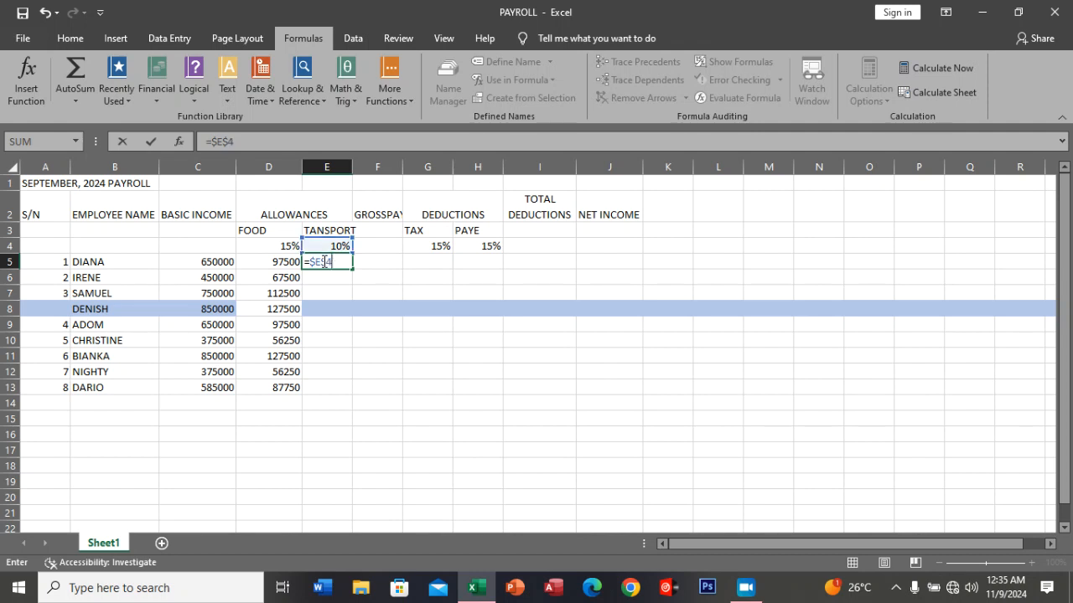
text(*)
click(216, 261)
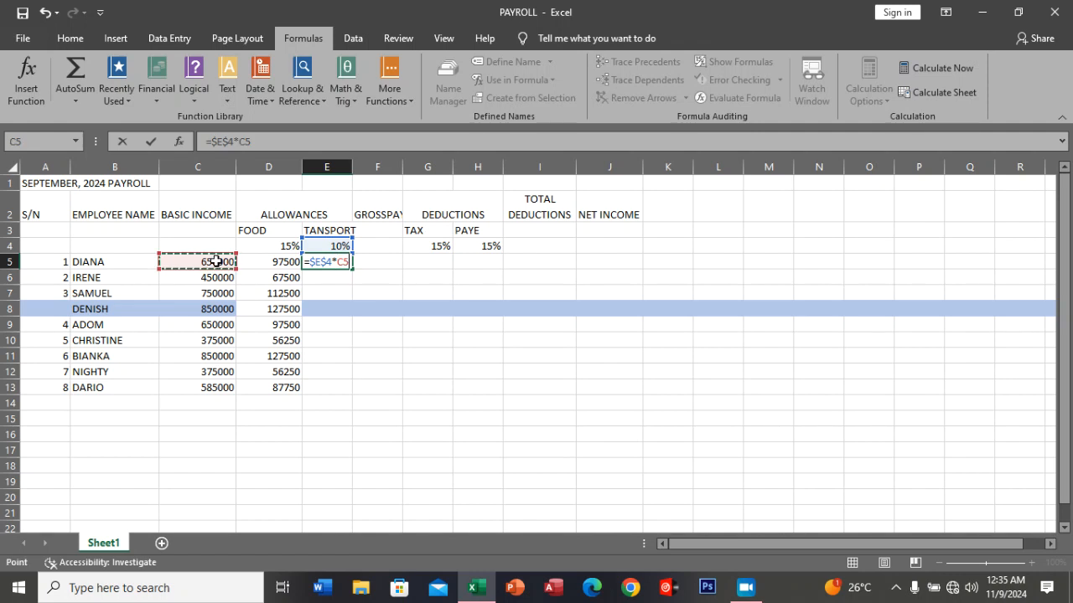
click(150, 142)
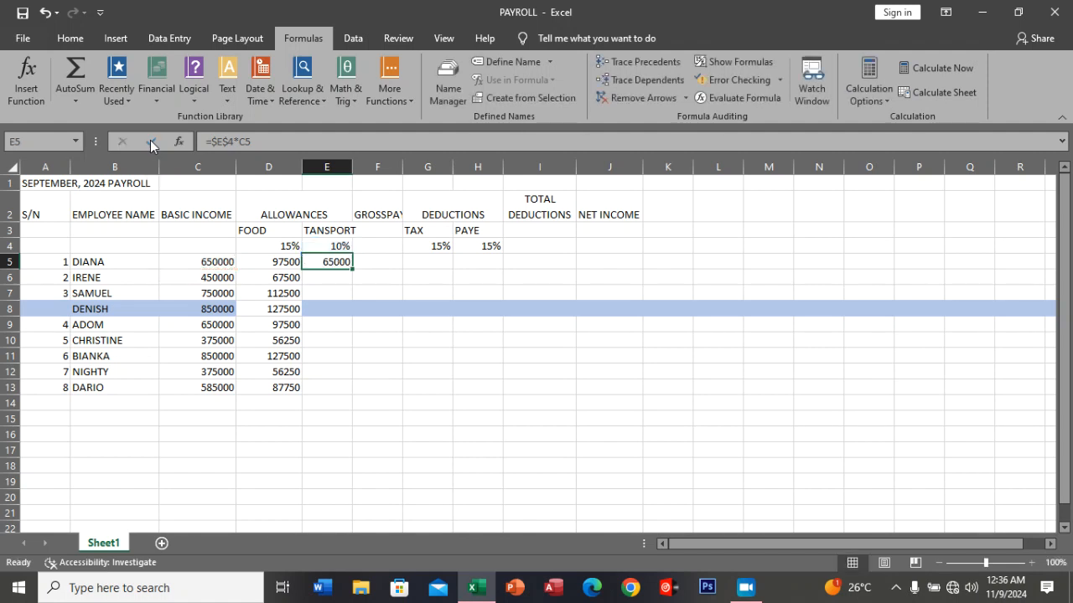
Fill the transport allowance formula from E5 down through E13, and autofit column F to its GROSSPAY heading.
double_click(351, 267)
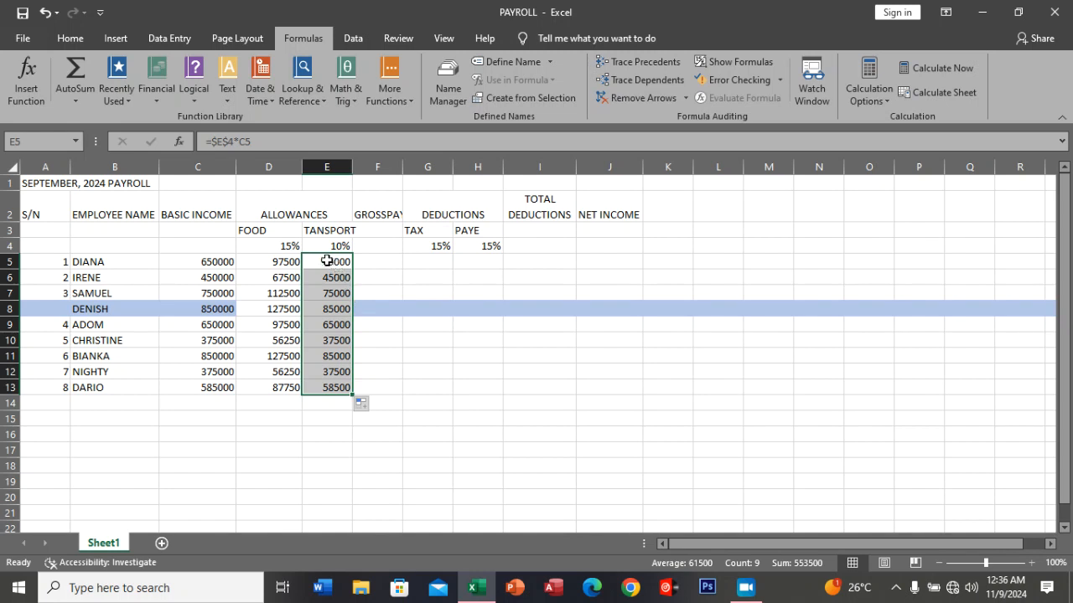
click(275, 265)
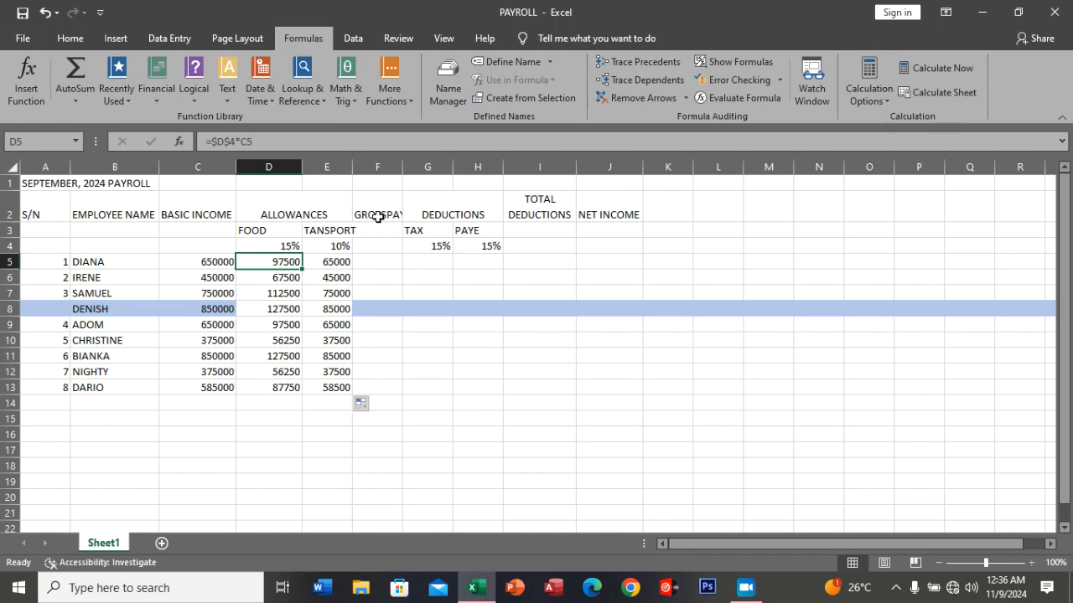
drag(406, 161, 405, 161)
double_click(406, 161)
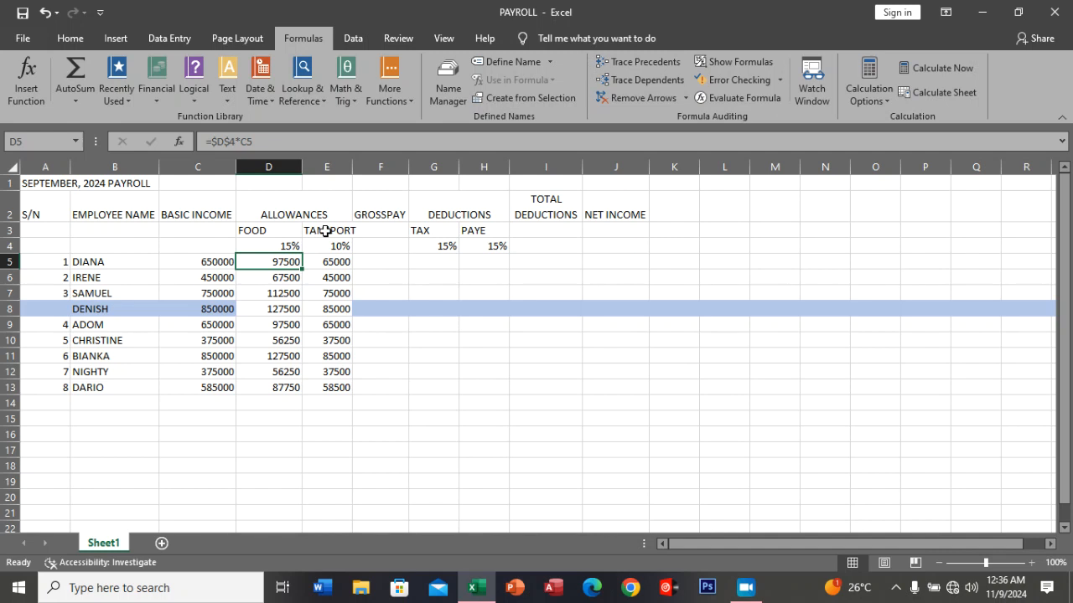
Enter the gross pay formula =C5+D5+E5 in F5 and fill it down through F13.
click(375, 261)
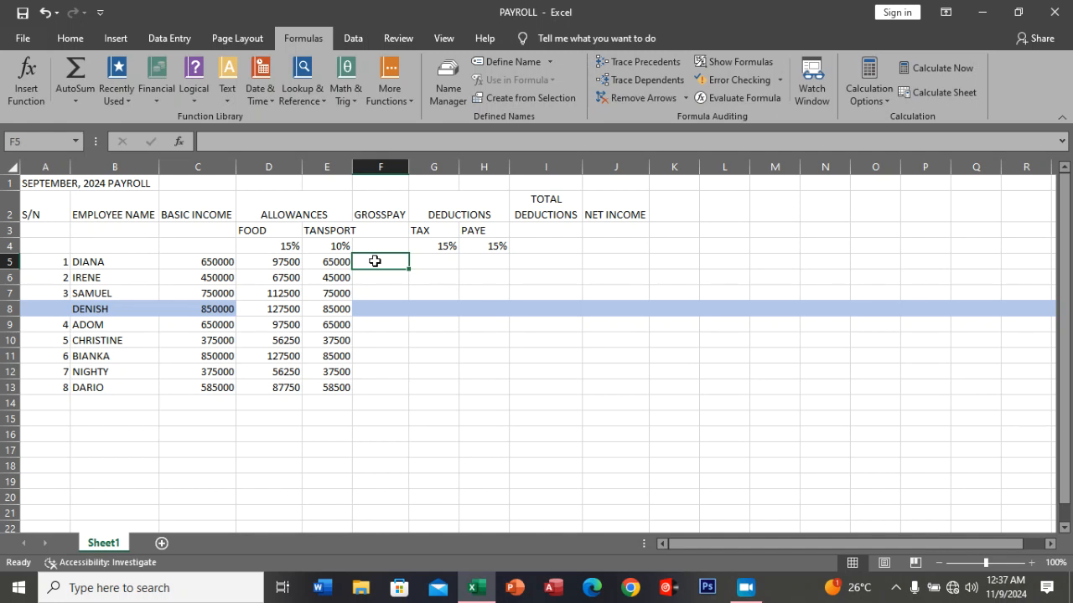
text(=)
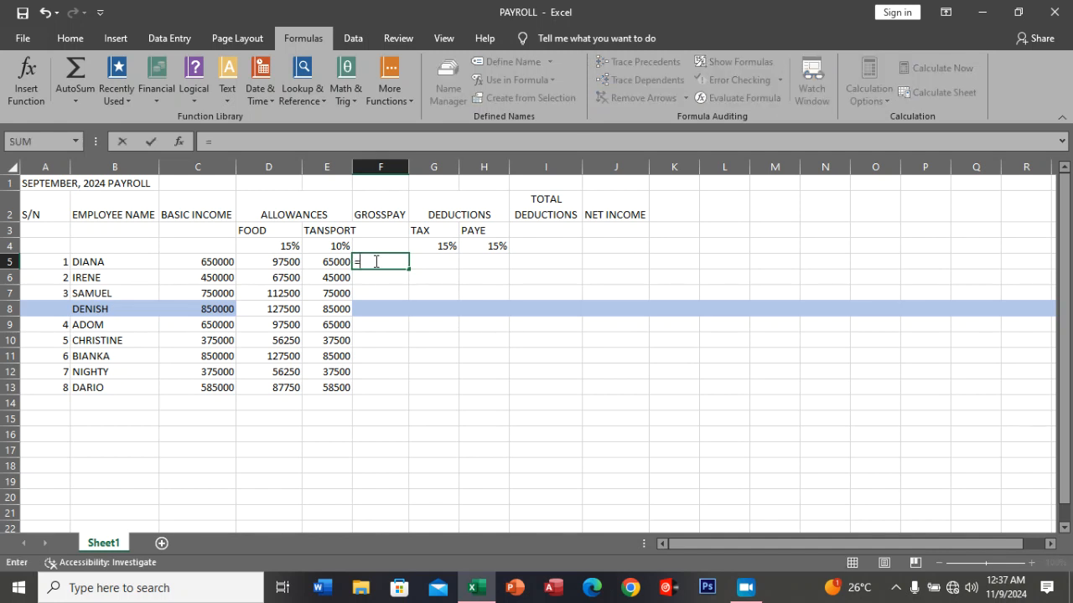
click(223, 262)
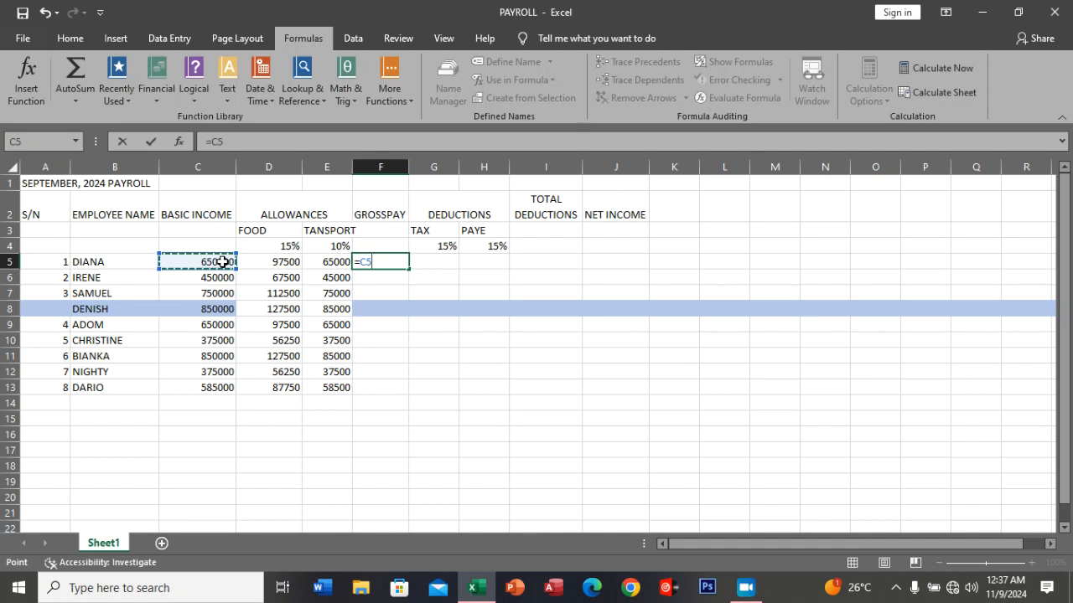
text(+)
click(266, 267)
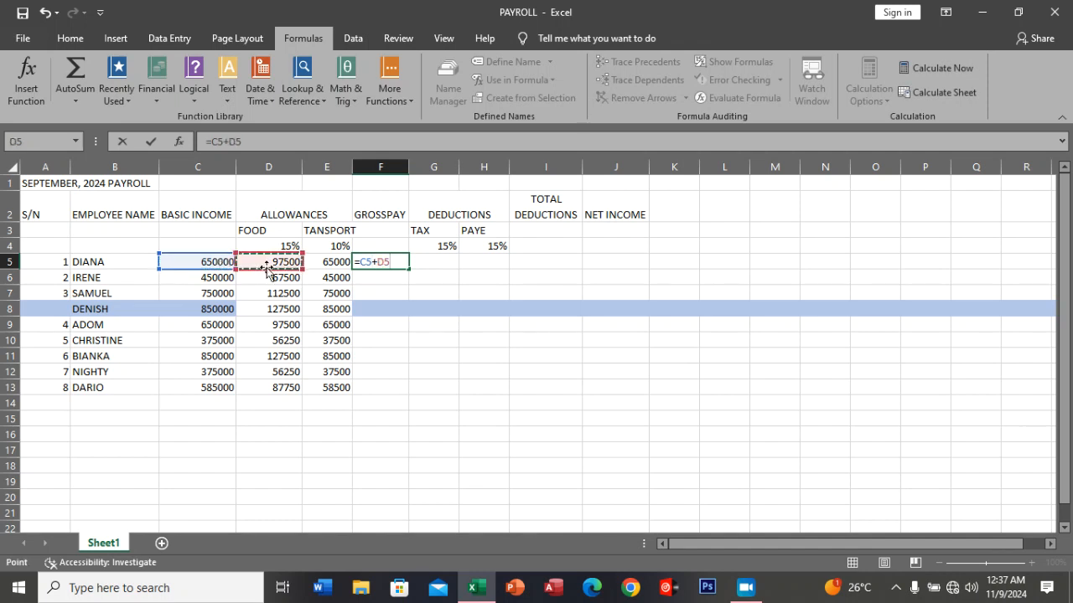
text(+)
click(332, 264)
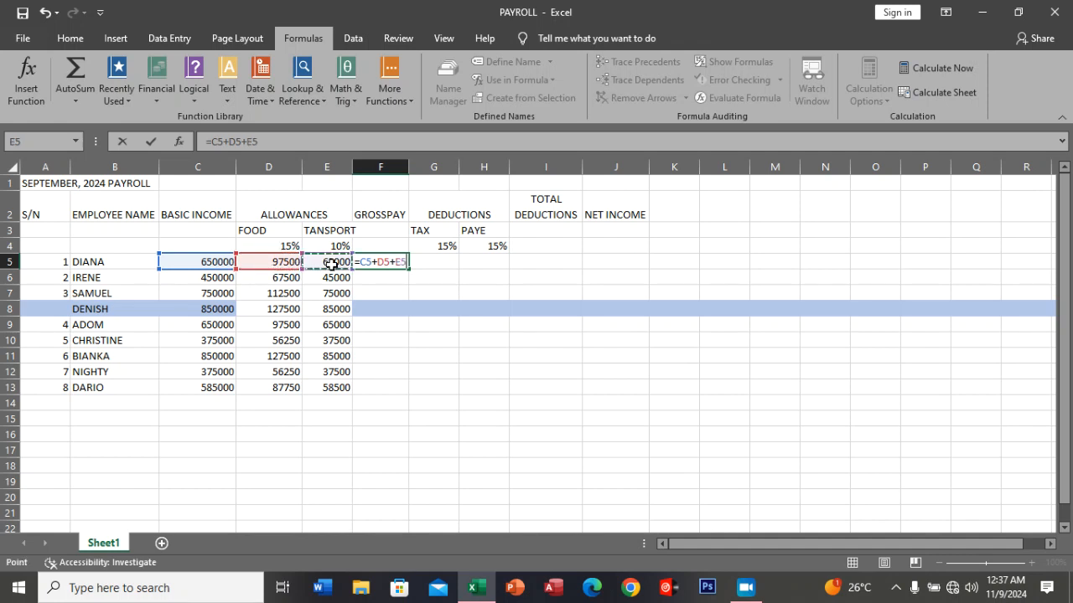
key(Return)
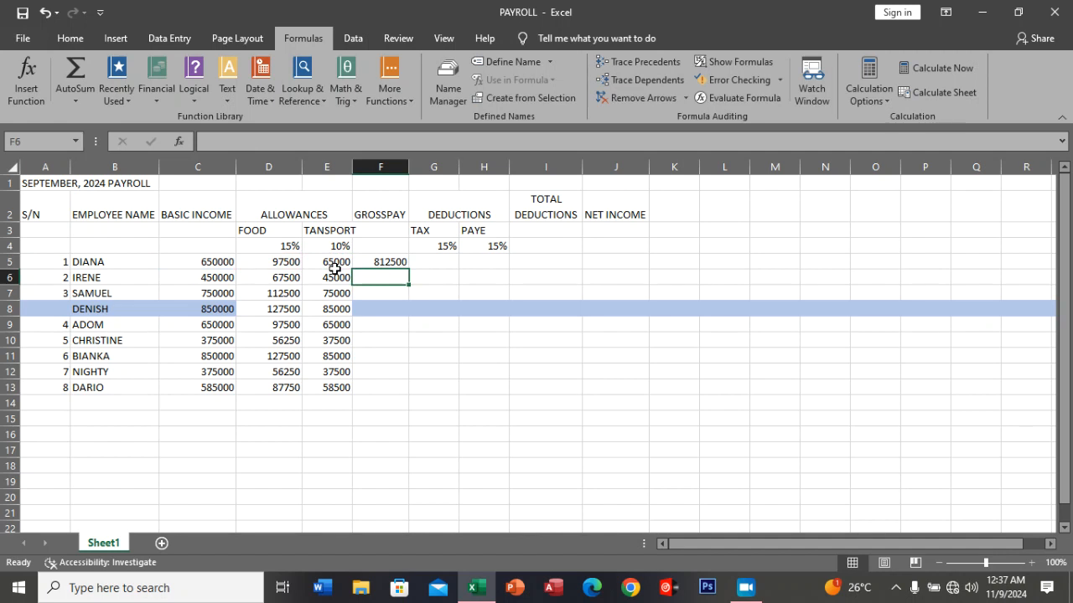
click(397, 264)
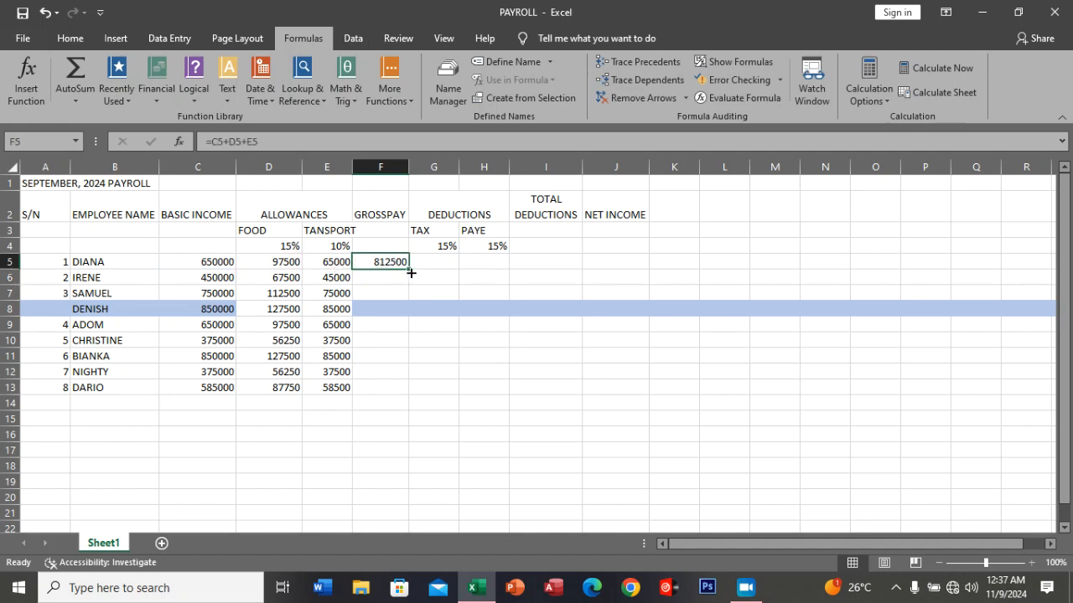
double_click(410, 270)
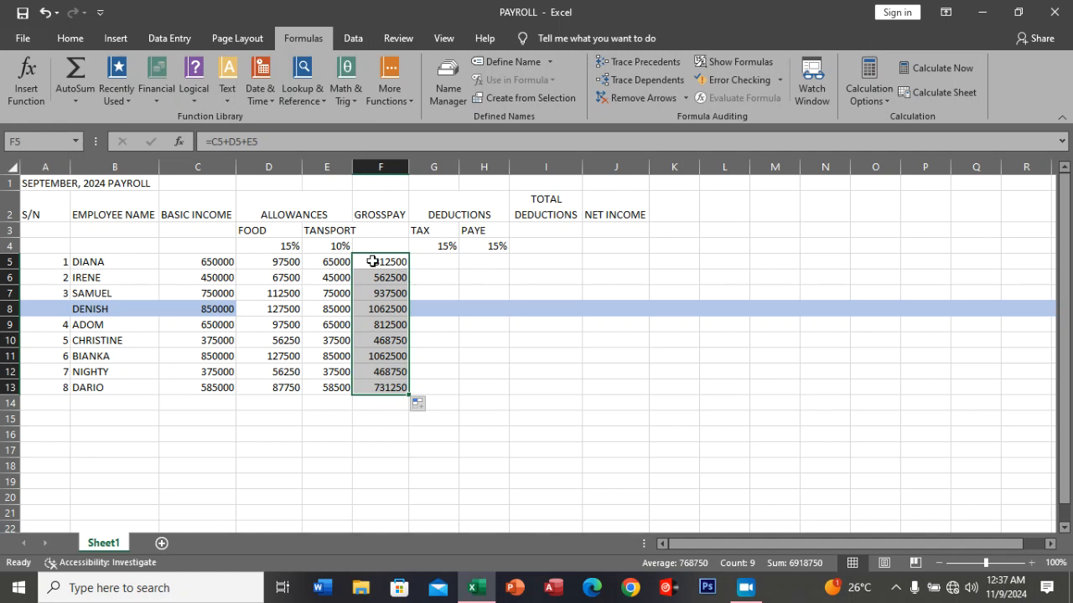
Replace the gross pay formula in F5 with =SUM(C5:E5) and fill it down through F13.
click(372, 261)
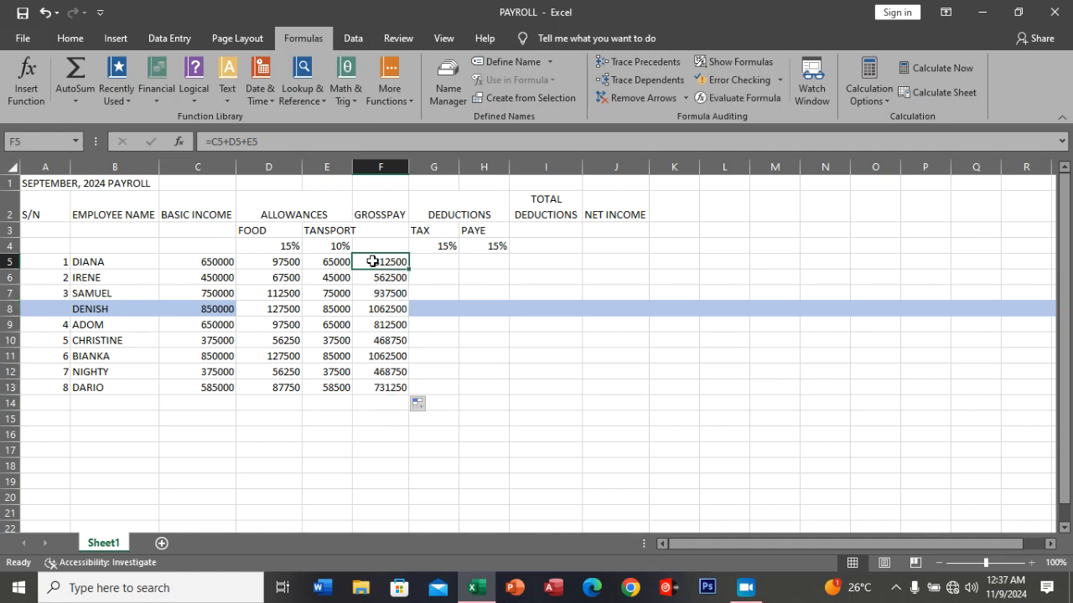
text(=)
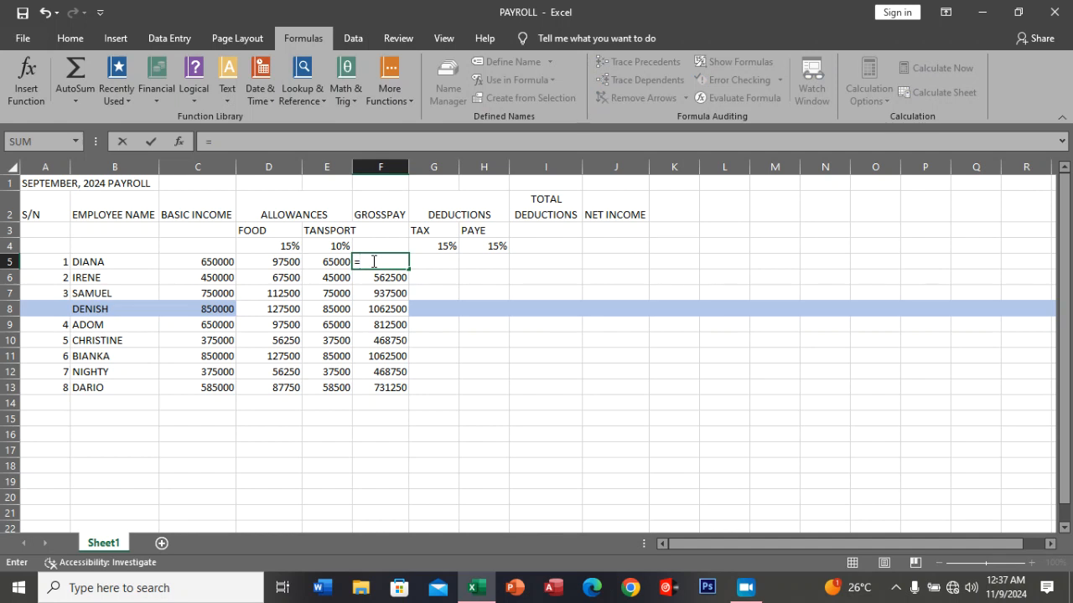
text(SU)
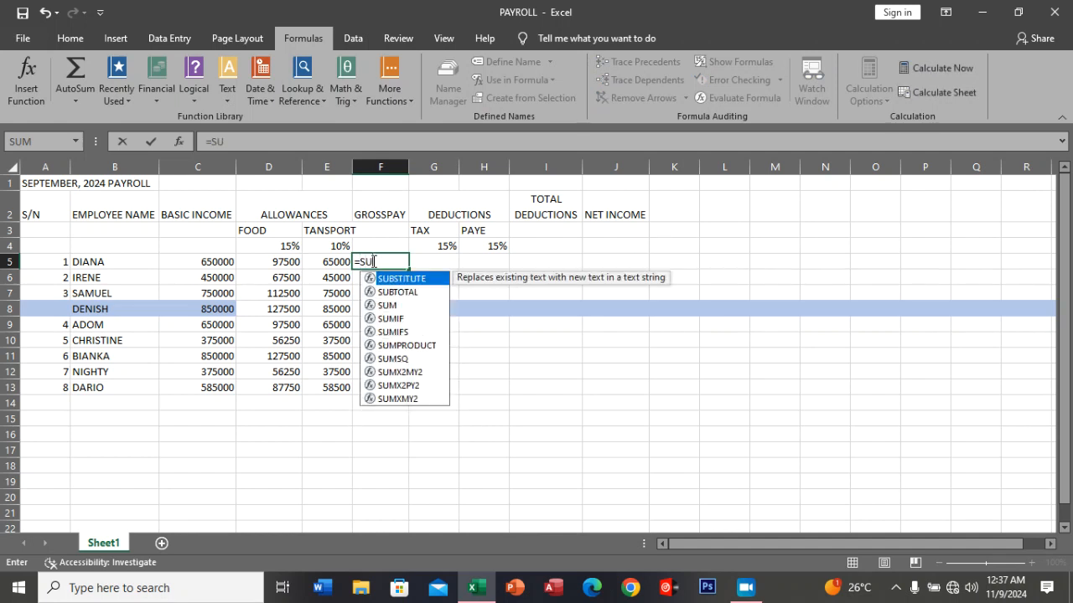
click(391, 307)
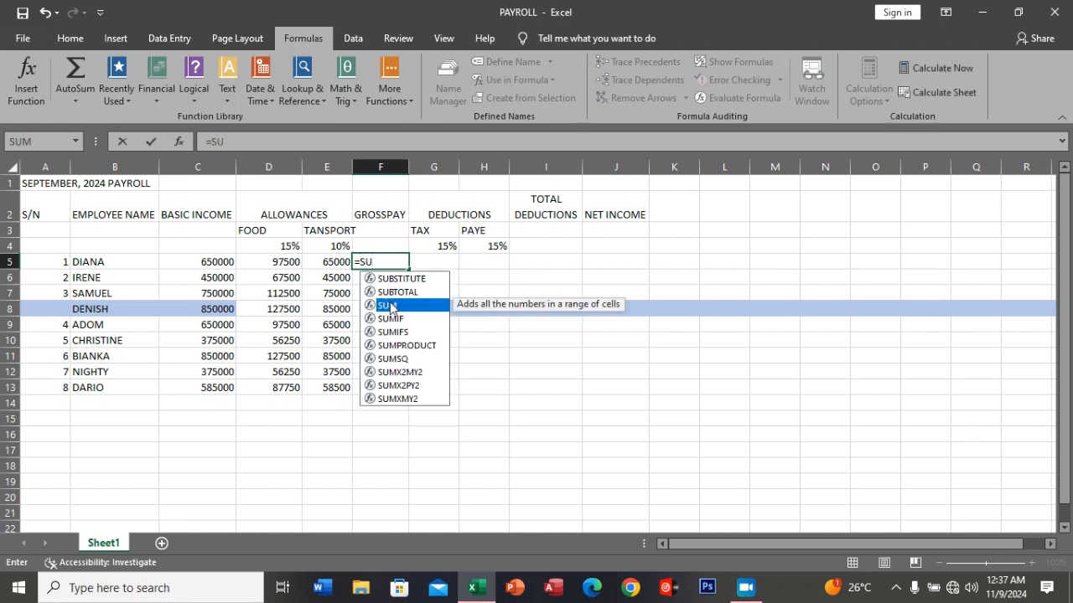
double_click(392, 307)
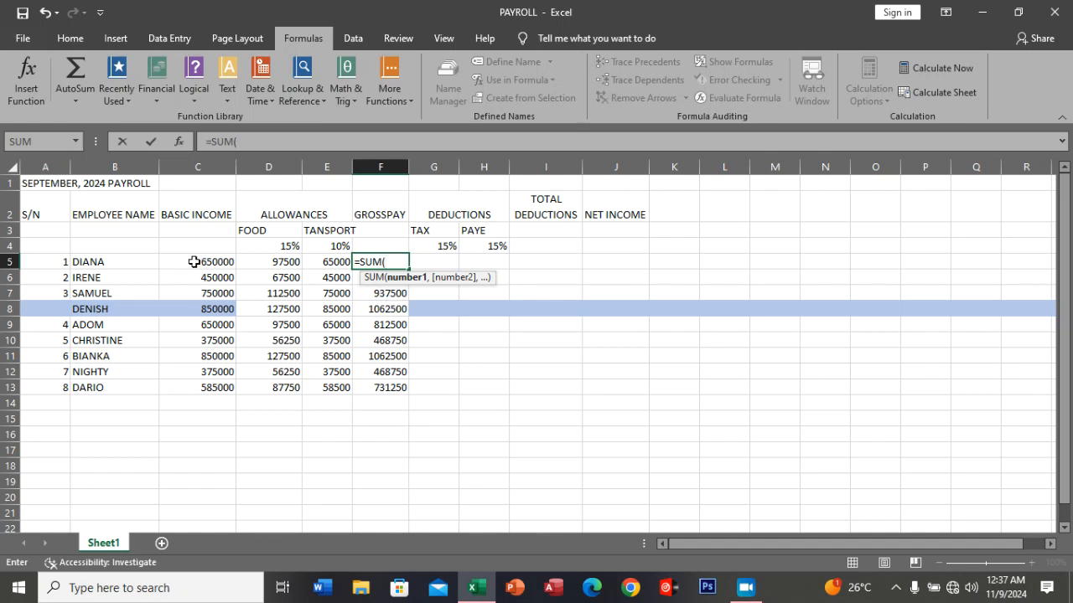
drag(191, 263, 312, 260)
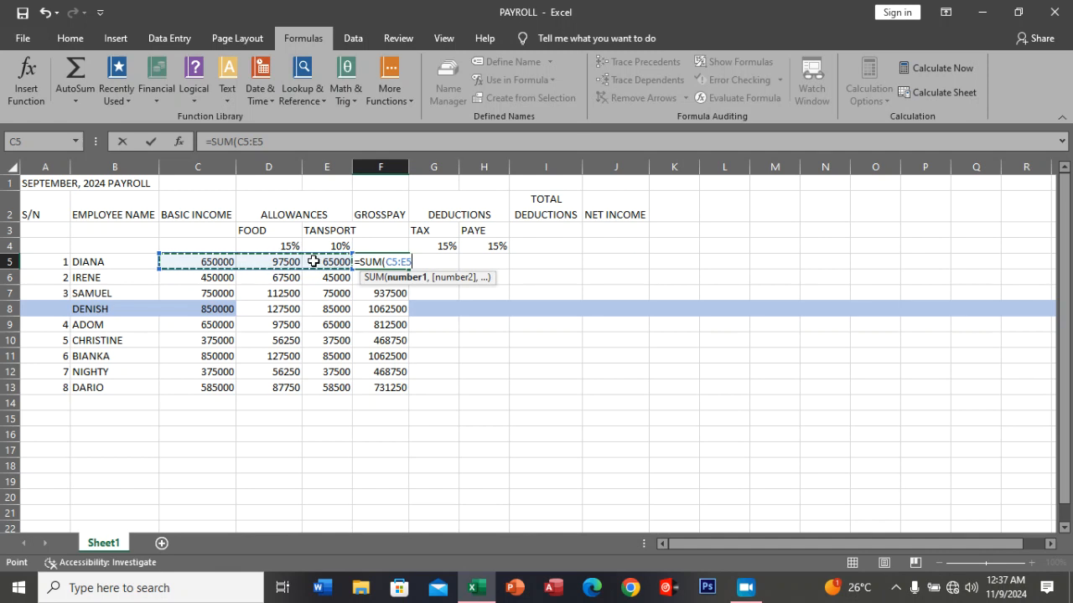
key(Return)
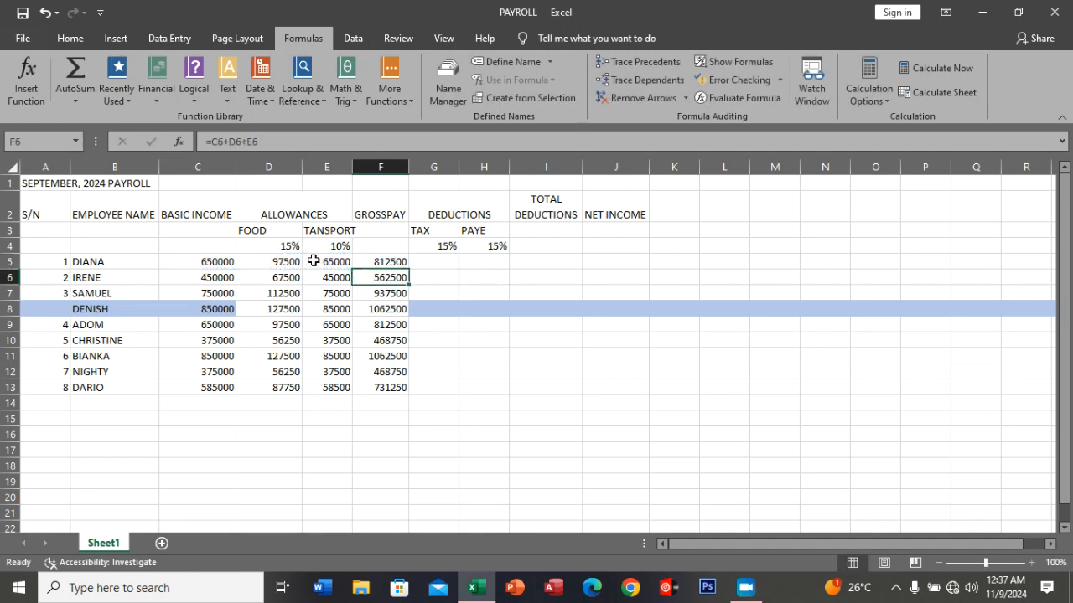
click(401, 261)
double_click(408, 269)
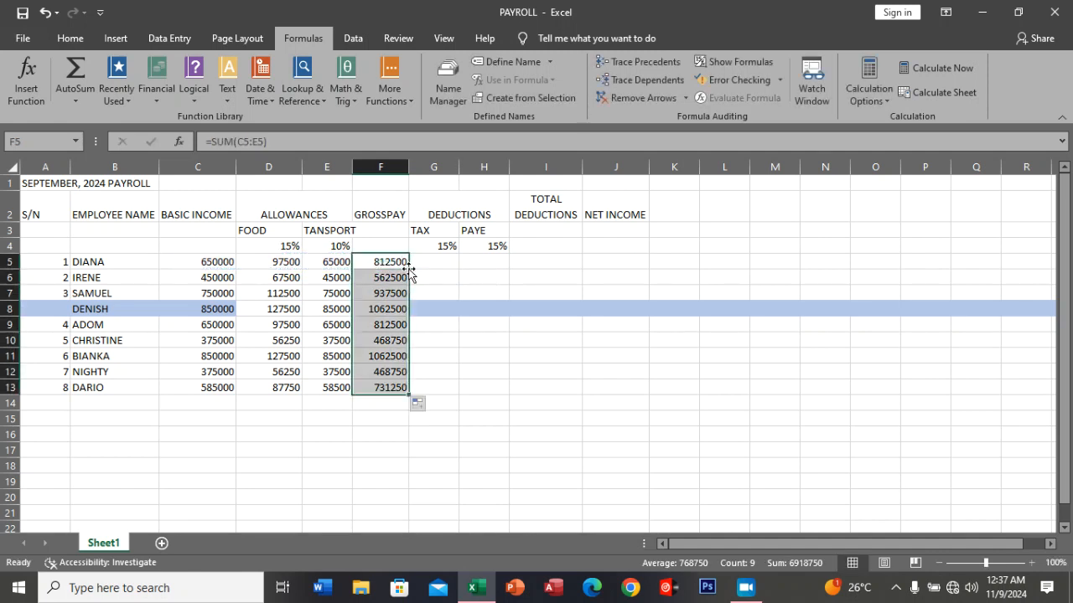
Enter the tax deduction formula =15%*C5 in G5 and fill it down through G13.
click(422, 261)
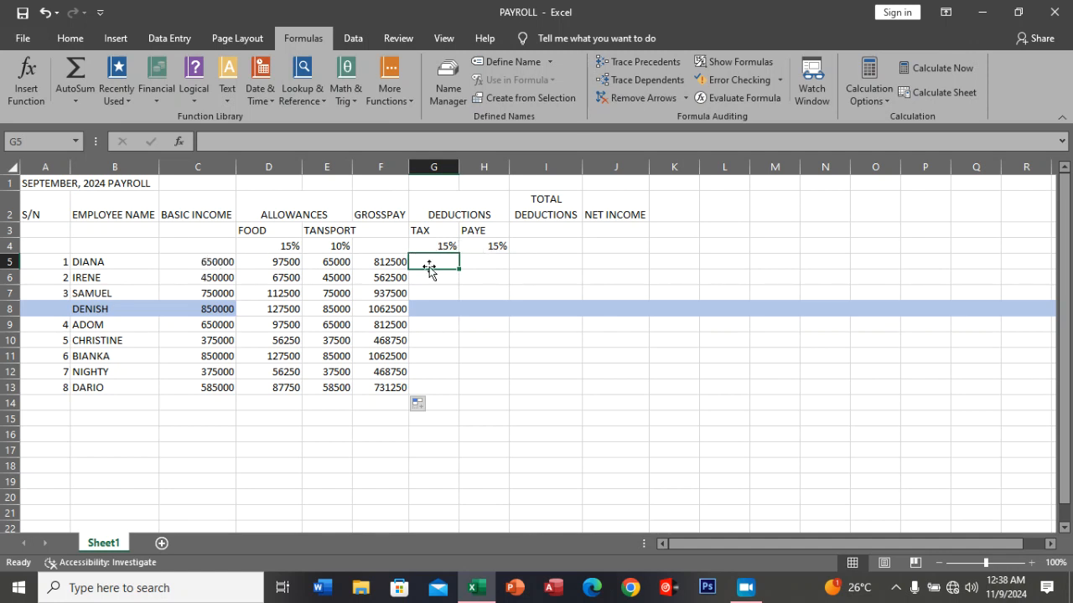
text(=)
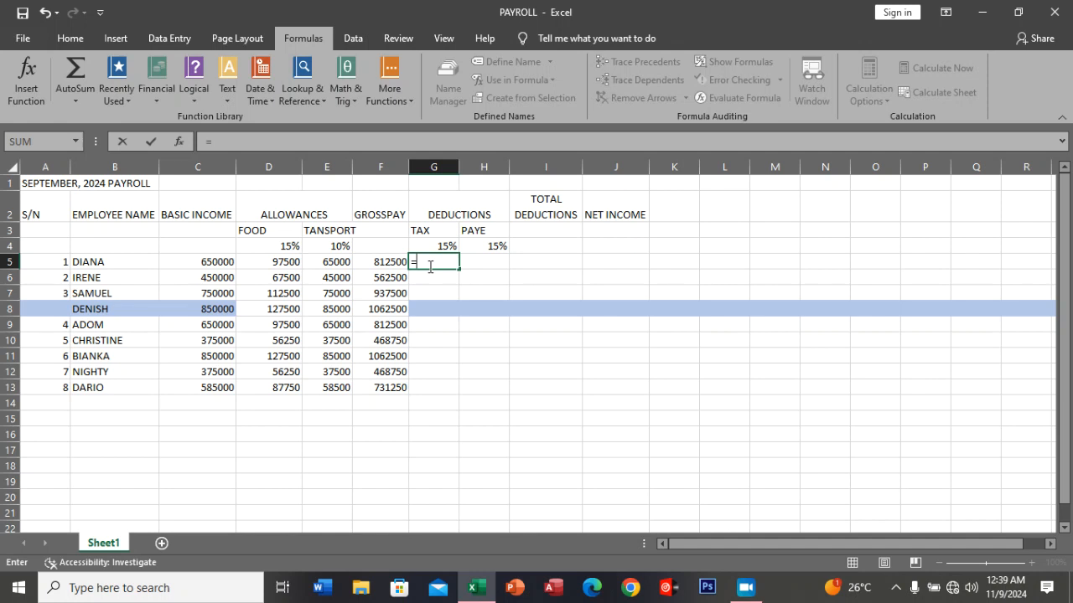
text(15)
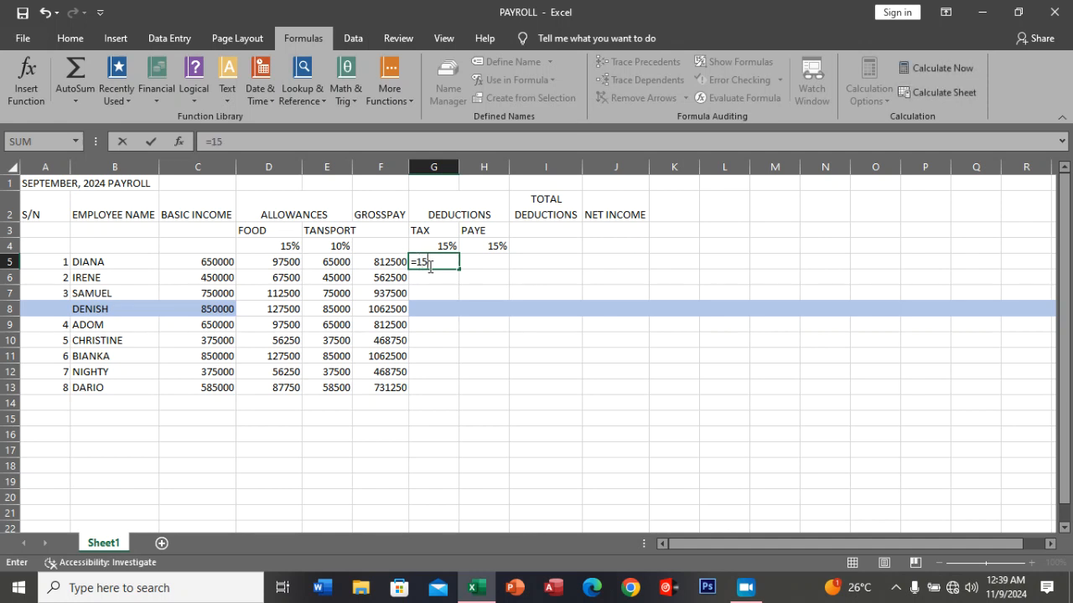
text(%*)
click(223, 261)
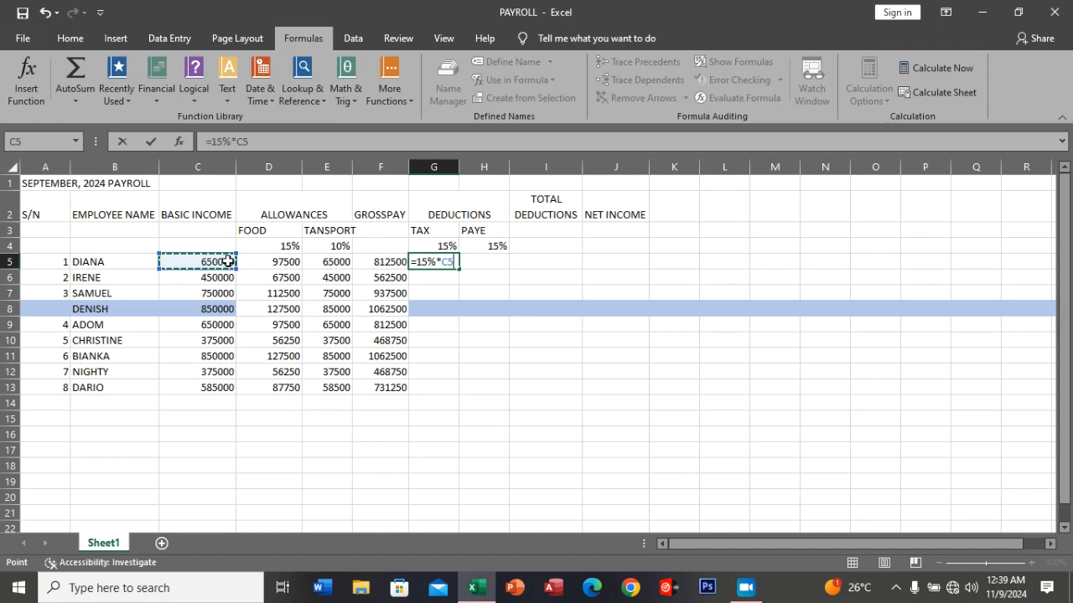
key(Return)
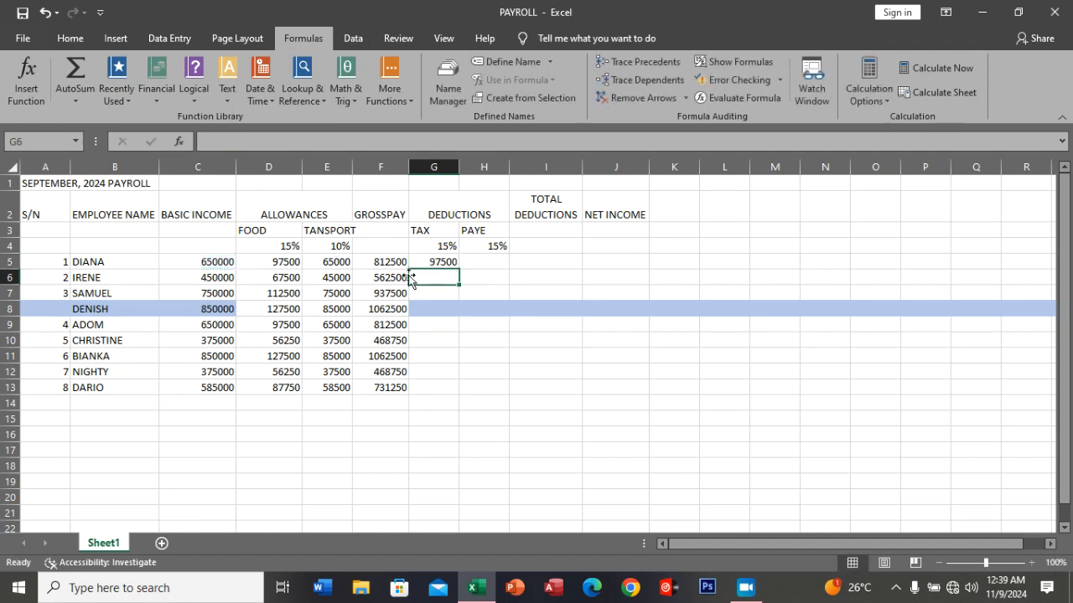
click(446, 264)
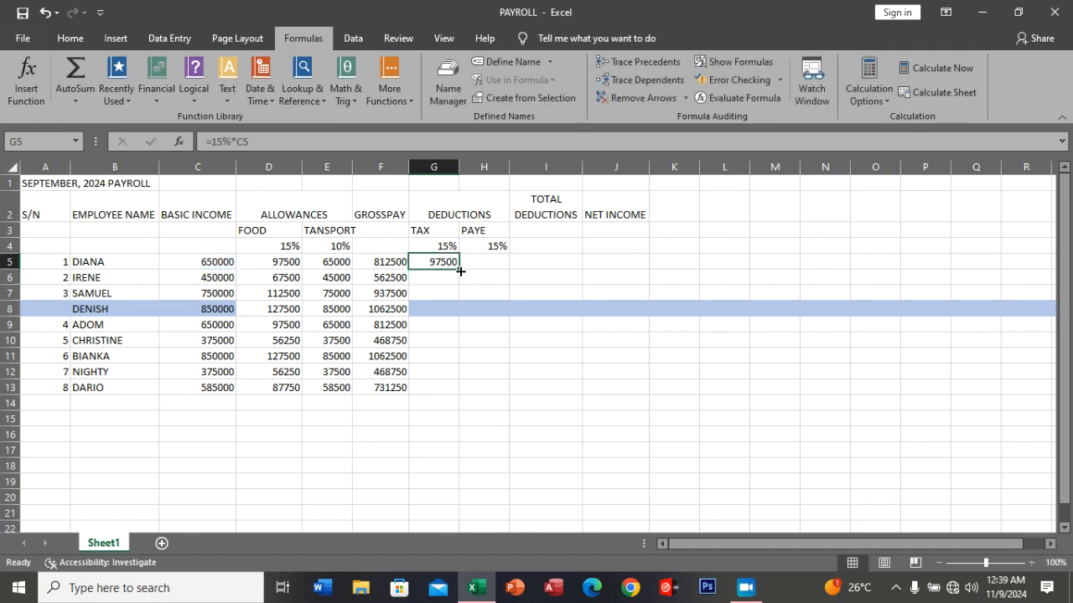
double_click(460, 271)
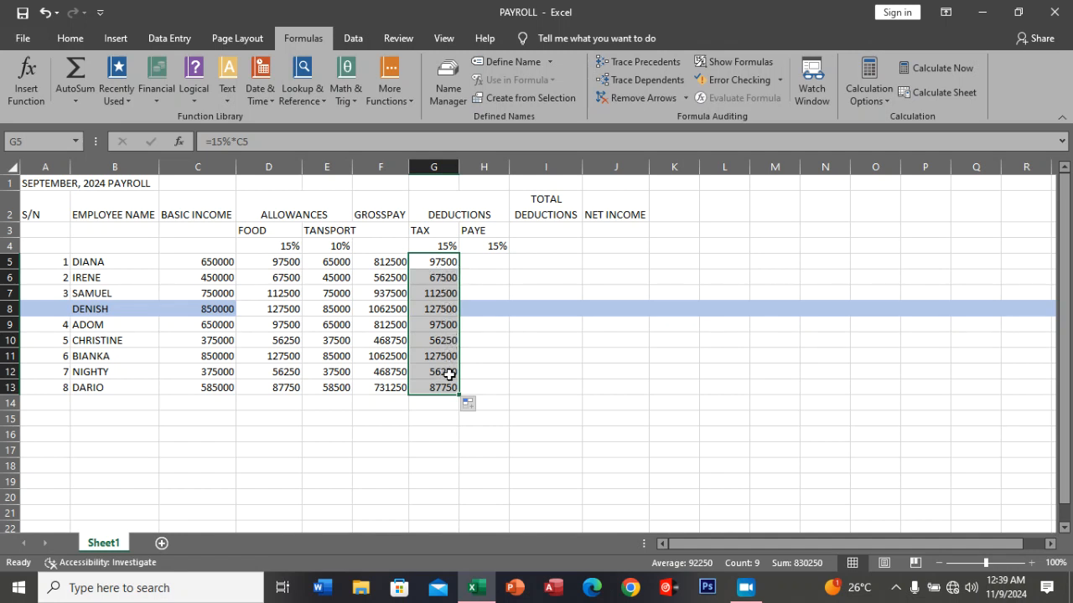
Enter the PAYE deduction formula =15%*C5 in H5 and fill it down through H13.
click(486, 263)
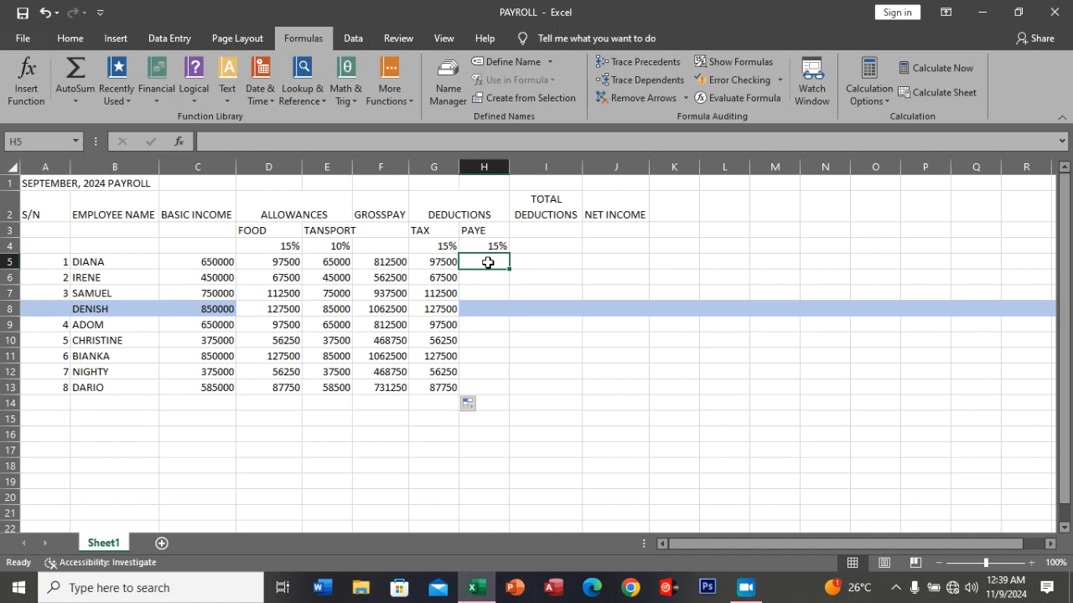
text(=)
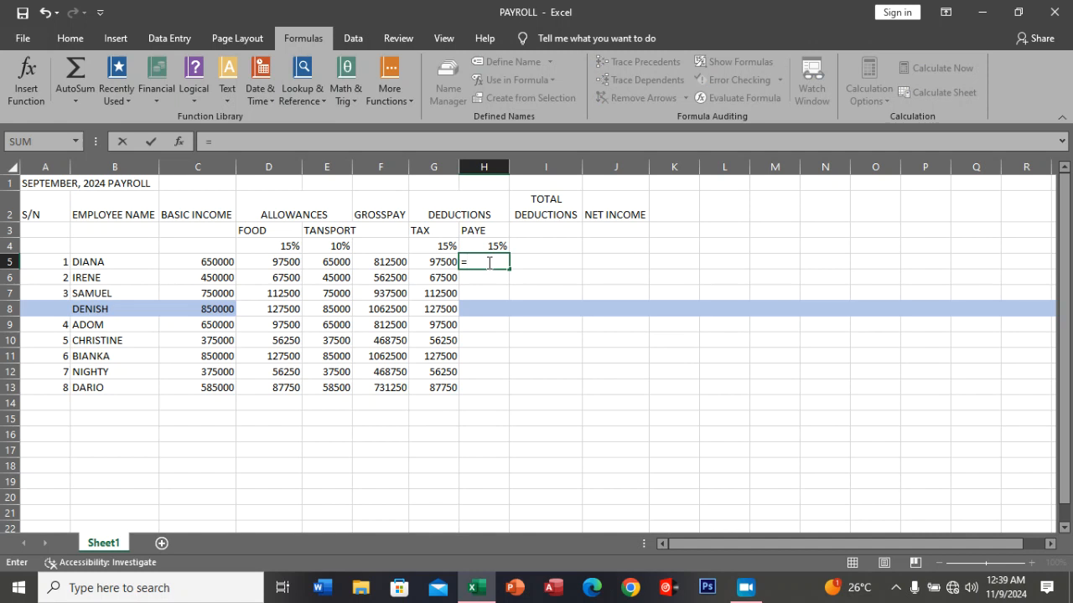
text(15%)
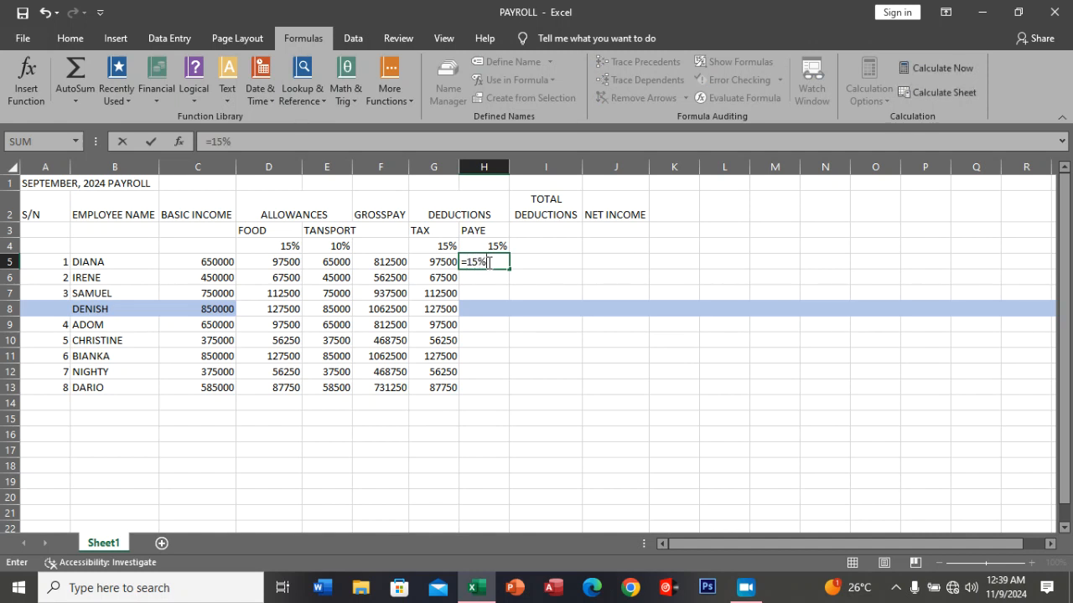
text(*)
click(214, 263)
key(Return)
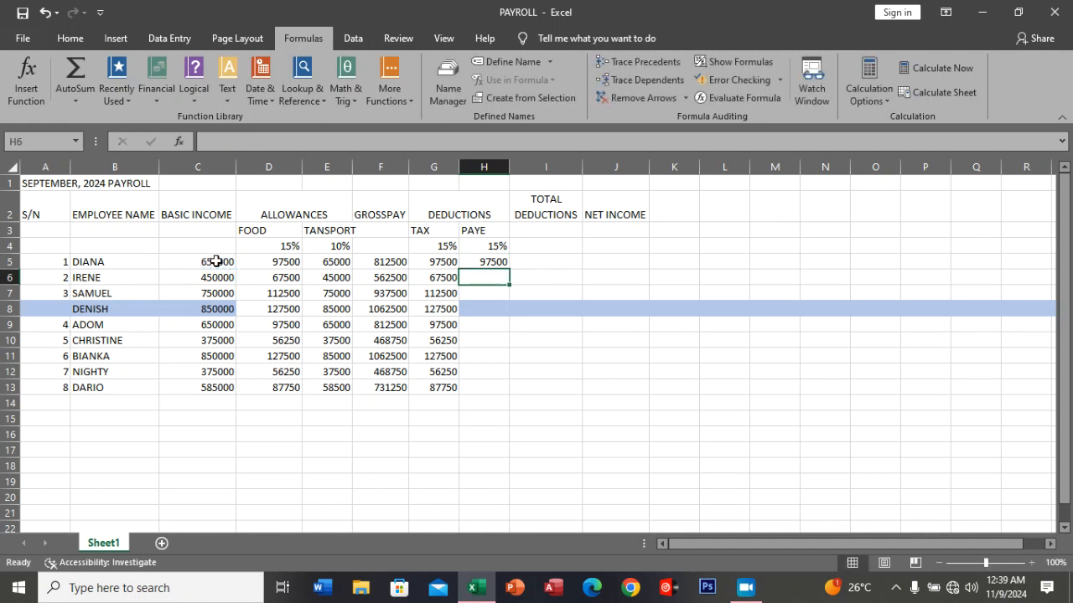
click(482, 261)
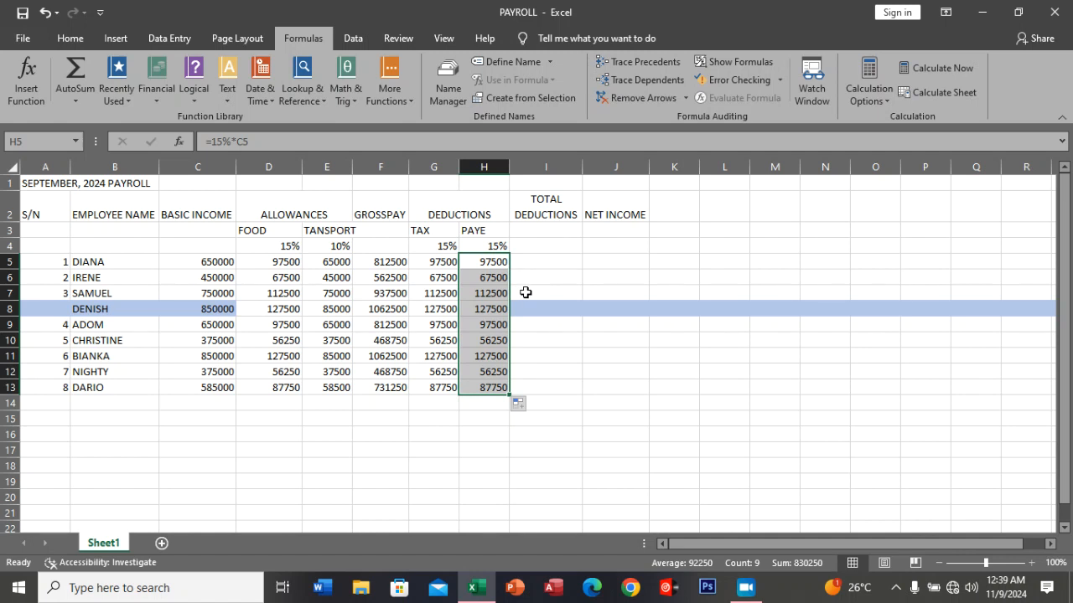
Set the PAYE rate in H4 to 20%, replace the H5 formula with =20%*C5 and fill it down through H13.
click(497, 246)
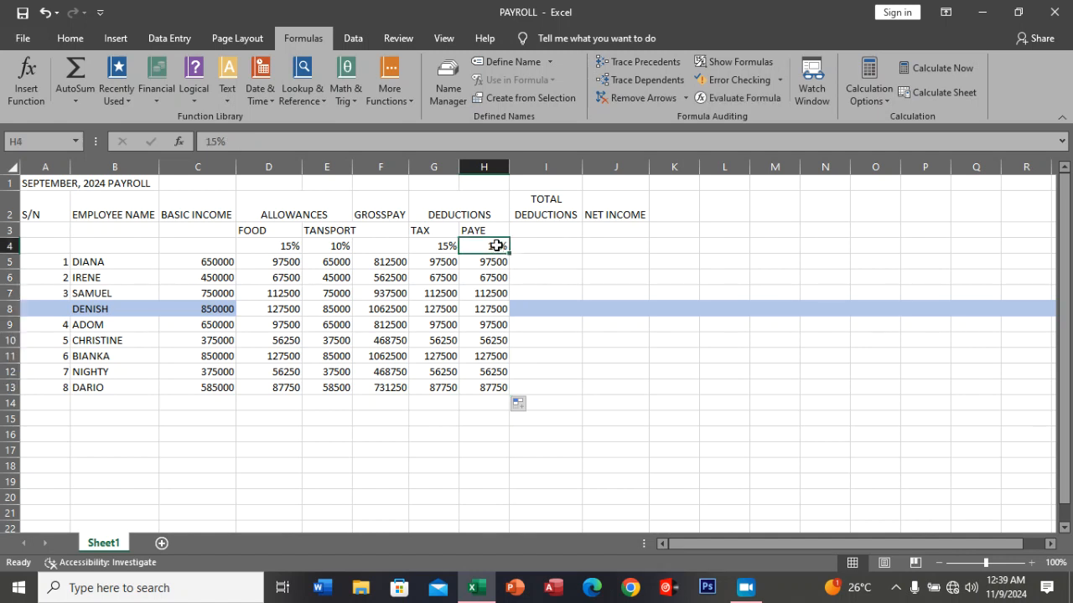
text(20%)
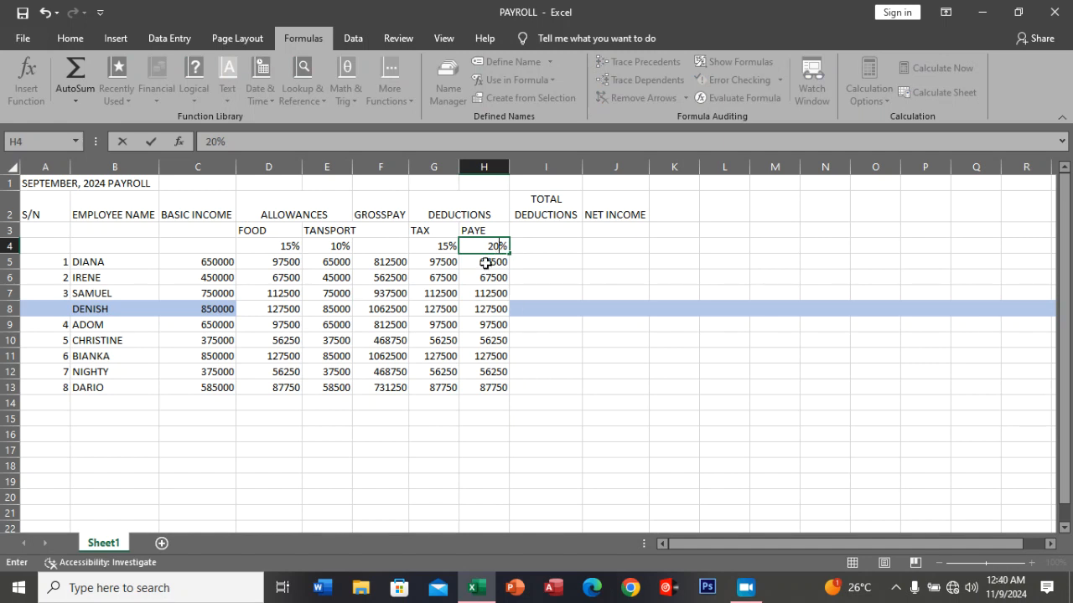
click(486, 263)
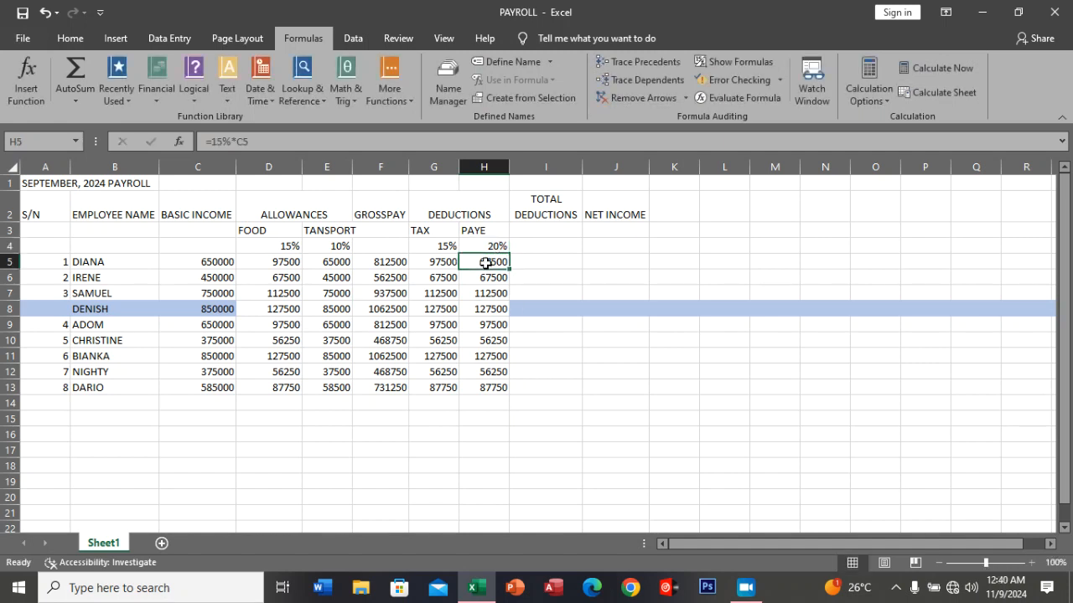
text(=)
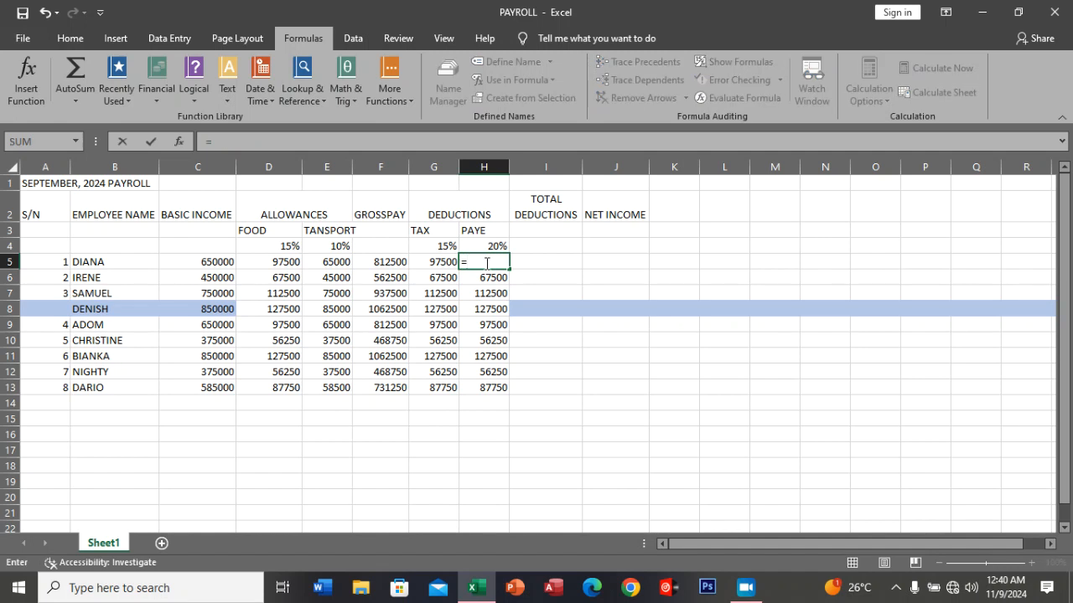
text(20)
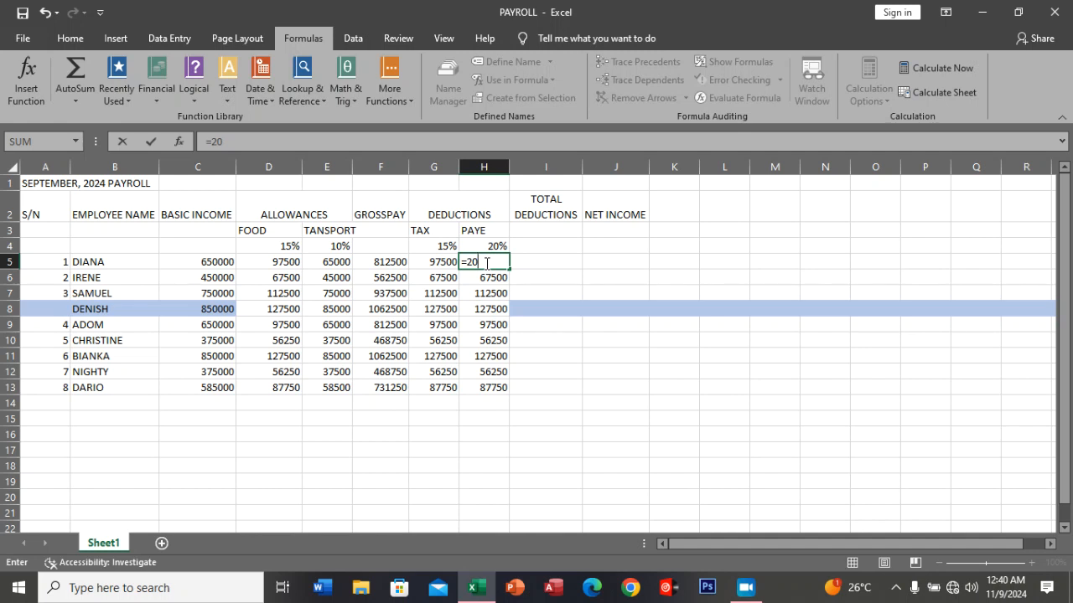
text(%*)
click(216, 263)
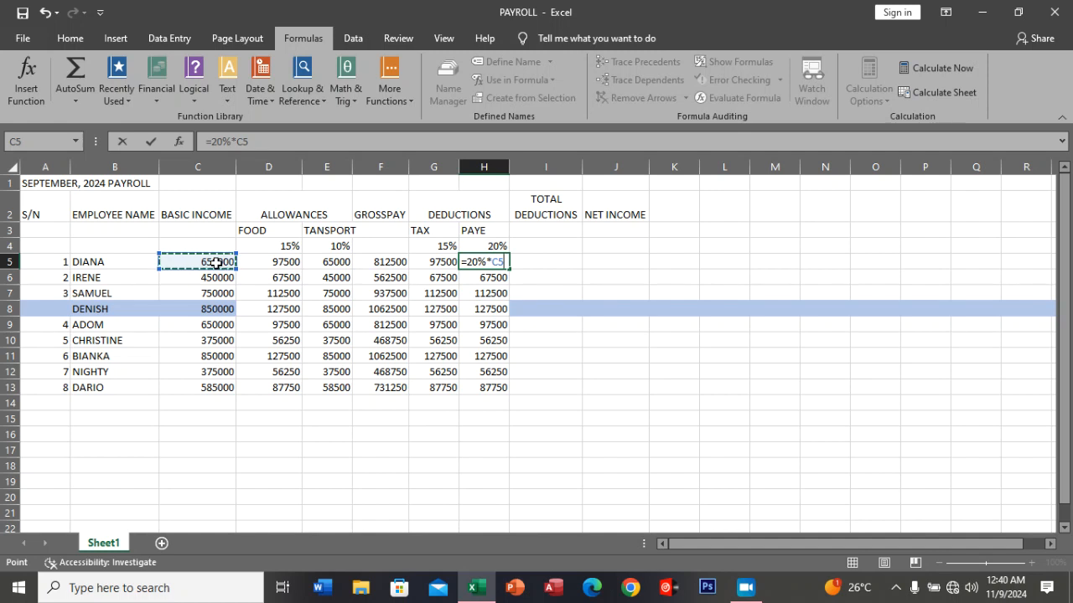
key(Return)
click(489, 263)
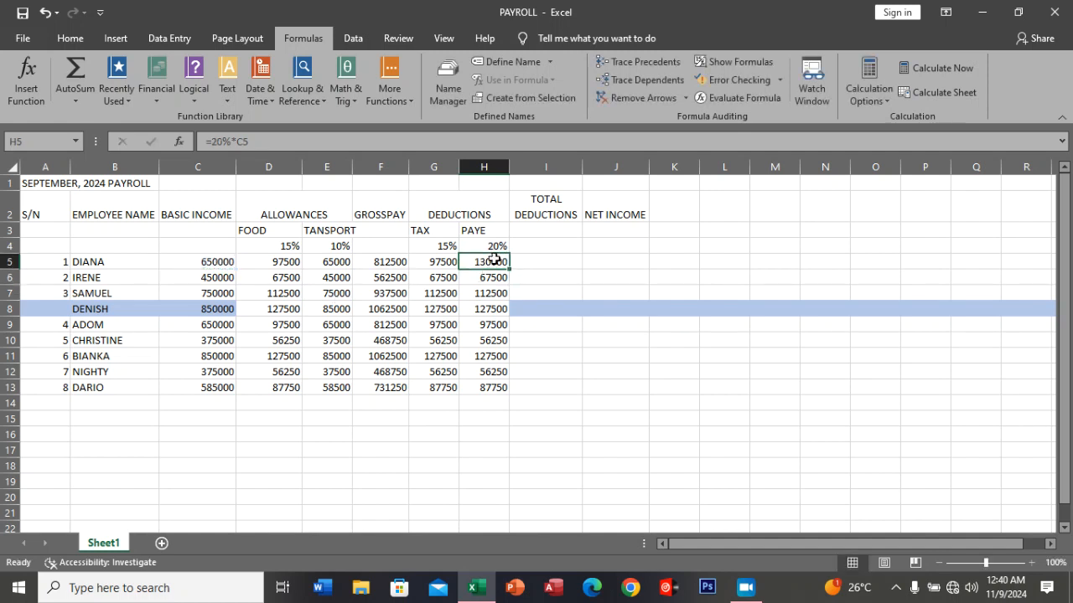
double_click(508, 266)
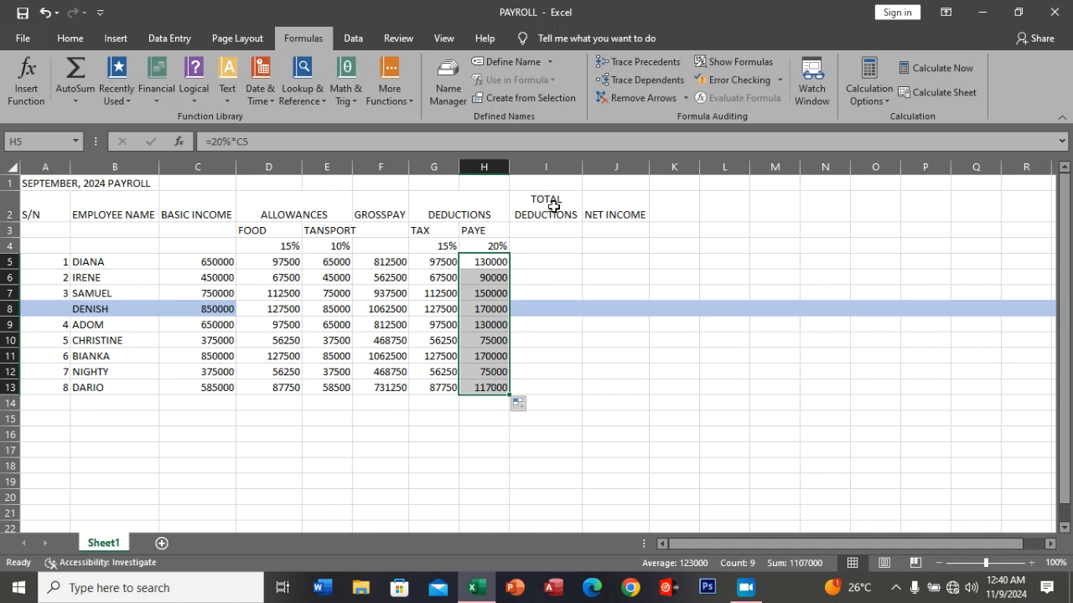
Enter the total deductions formula =G5+H5 in I5 and fill it down through I13.
click(542, 264)
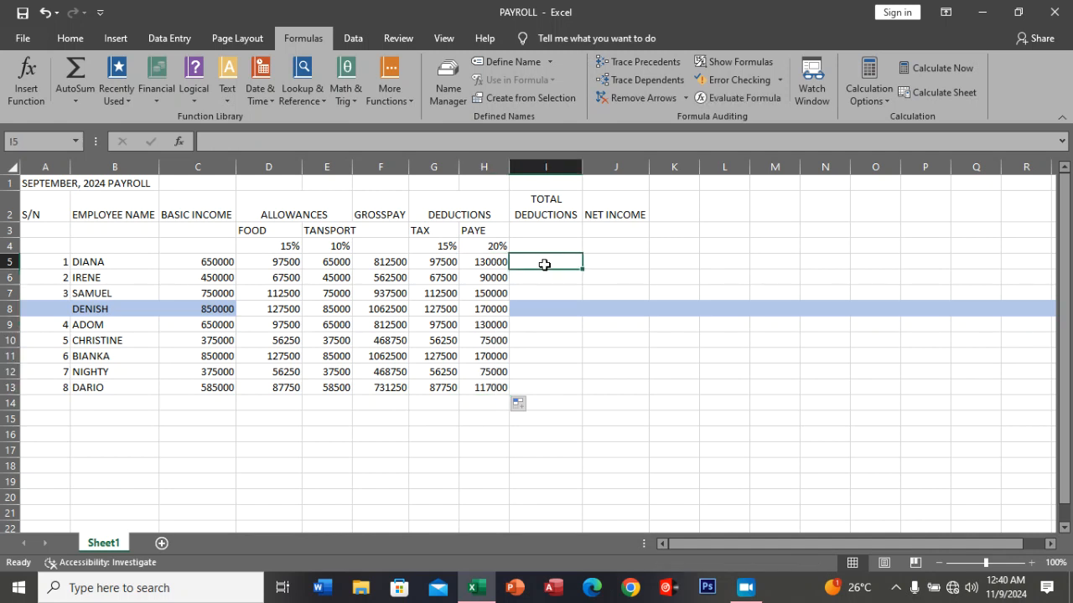
text(=)
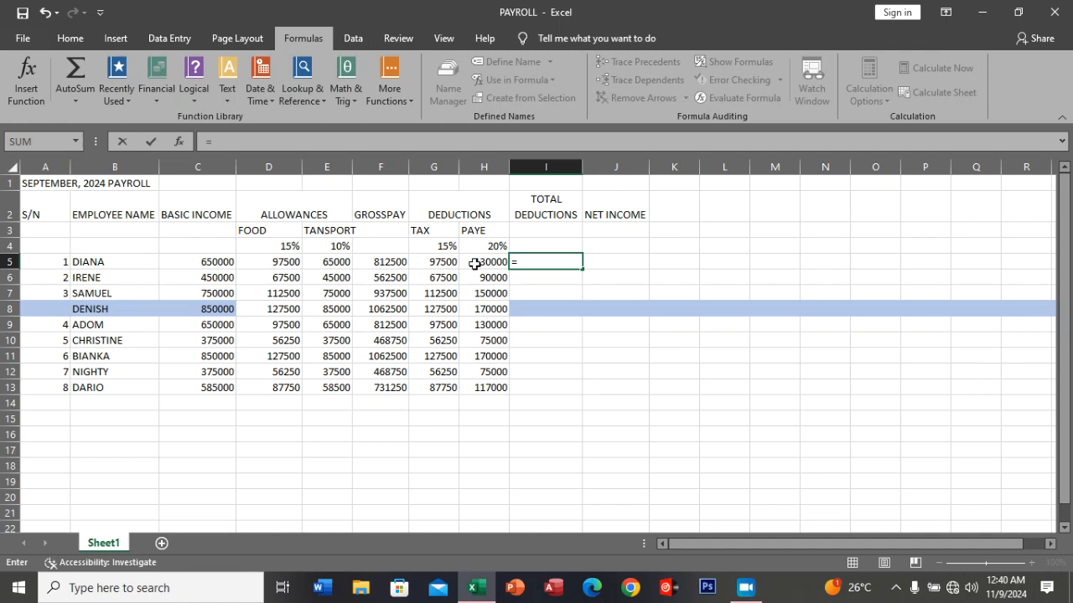
click(448, 263)
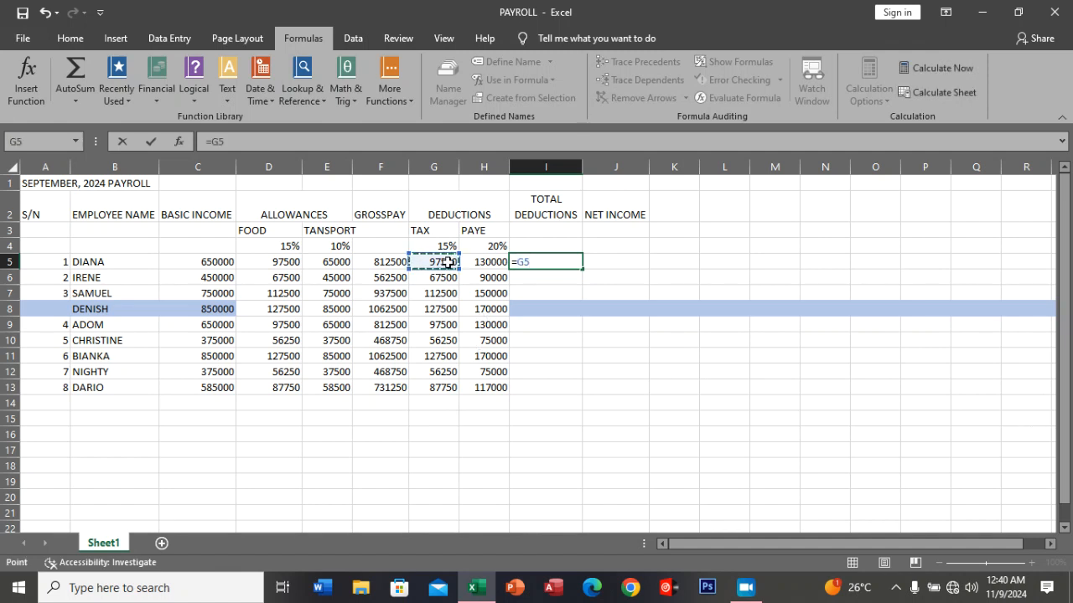
text(+)
click(478, 262)
key(Return)
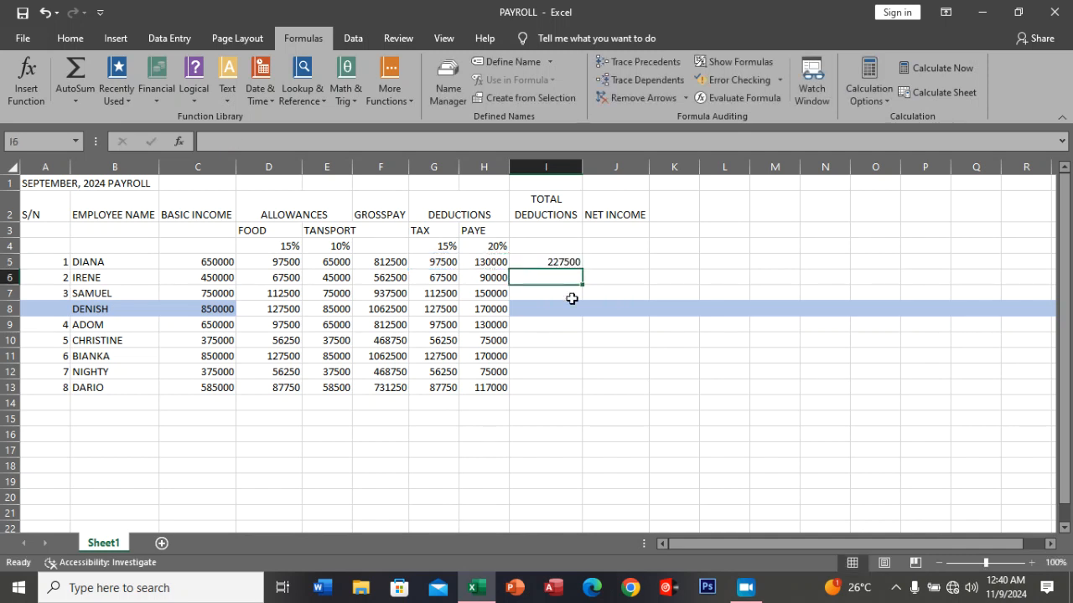
click(572, 262)
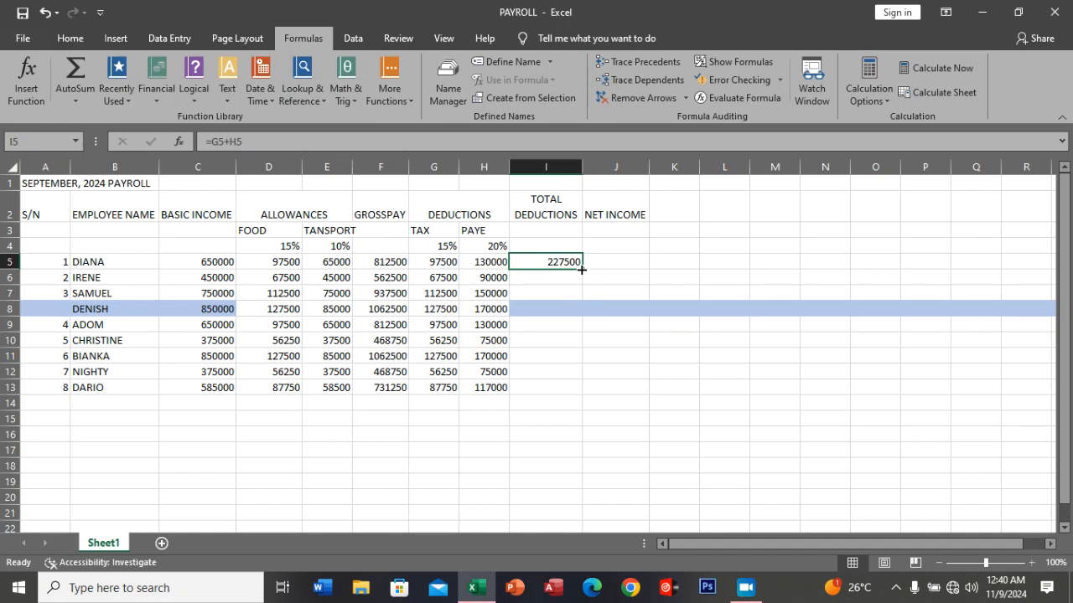
double_click(582, 269)
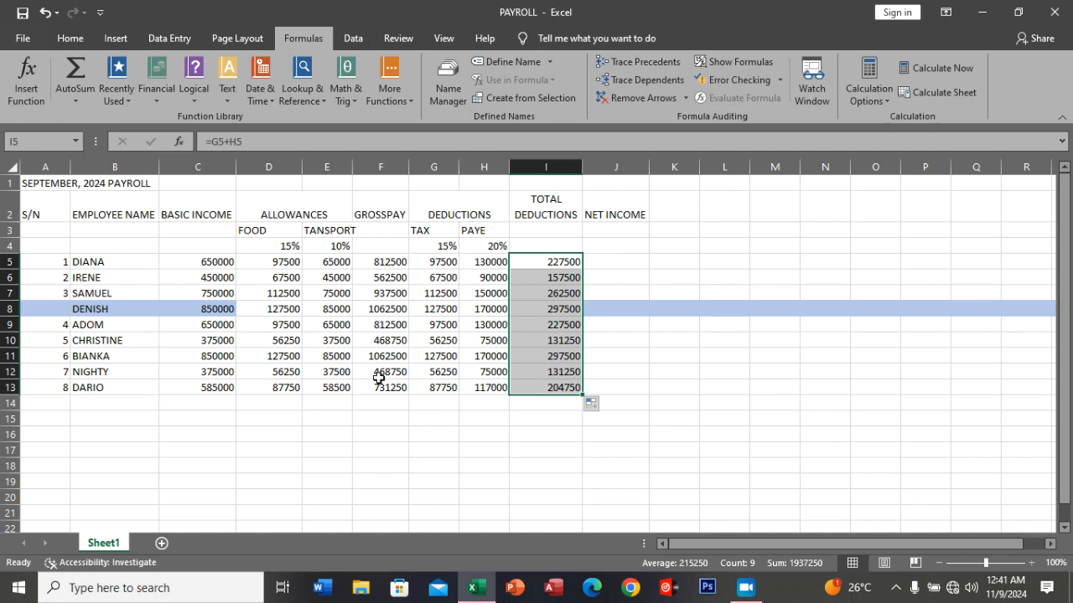
Enter the net income formula =F5-I5 in J5 and fill it down through J13.
click(603, 262)
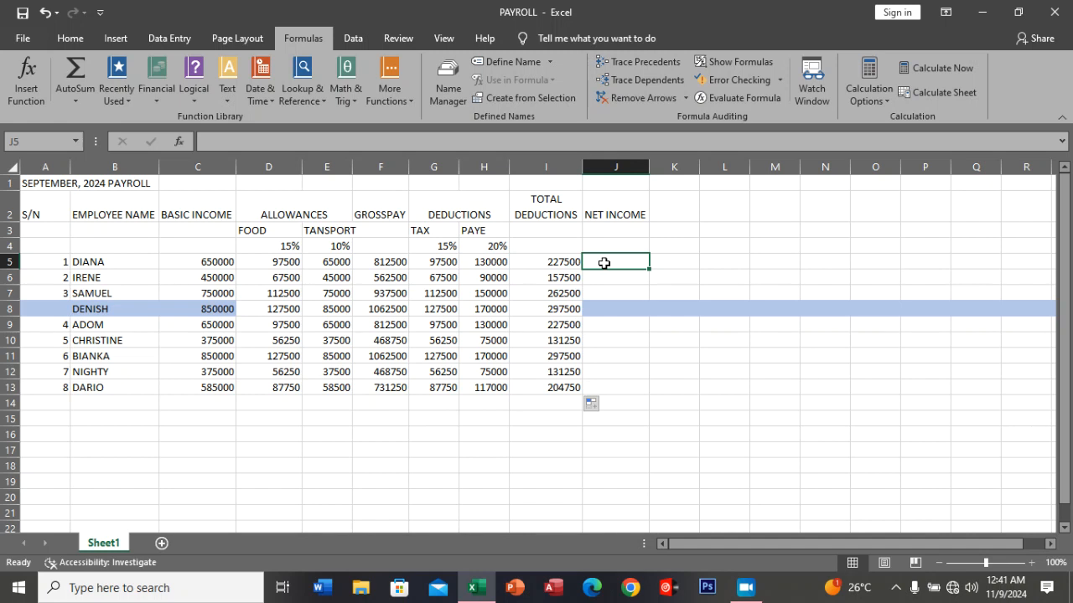
text(=)
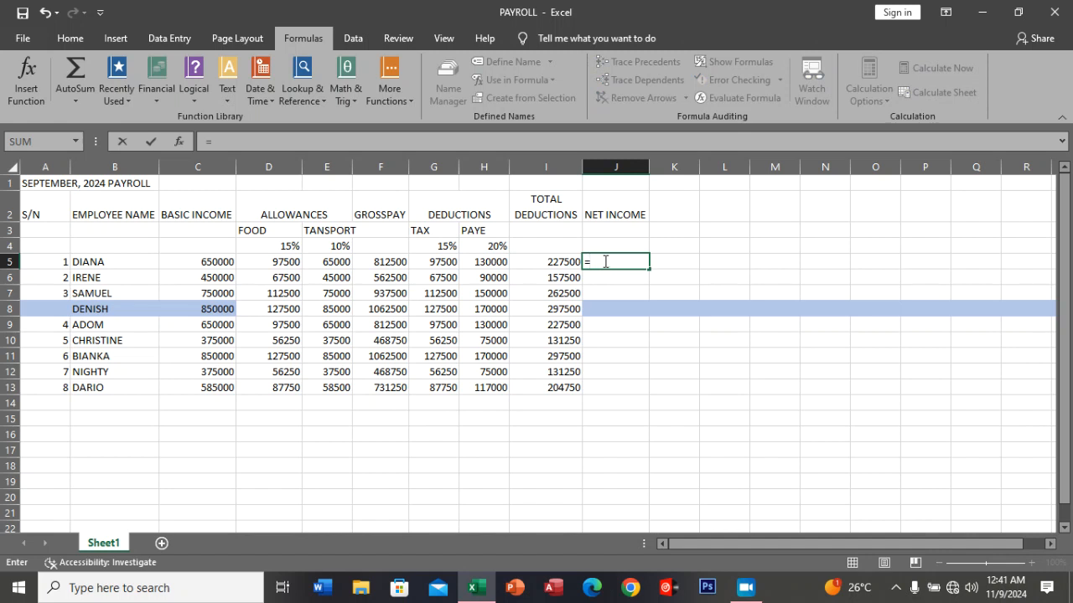
click(390, 262)
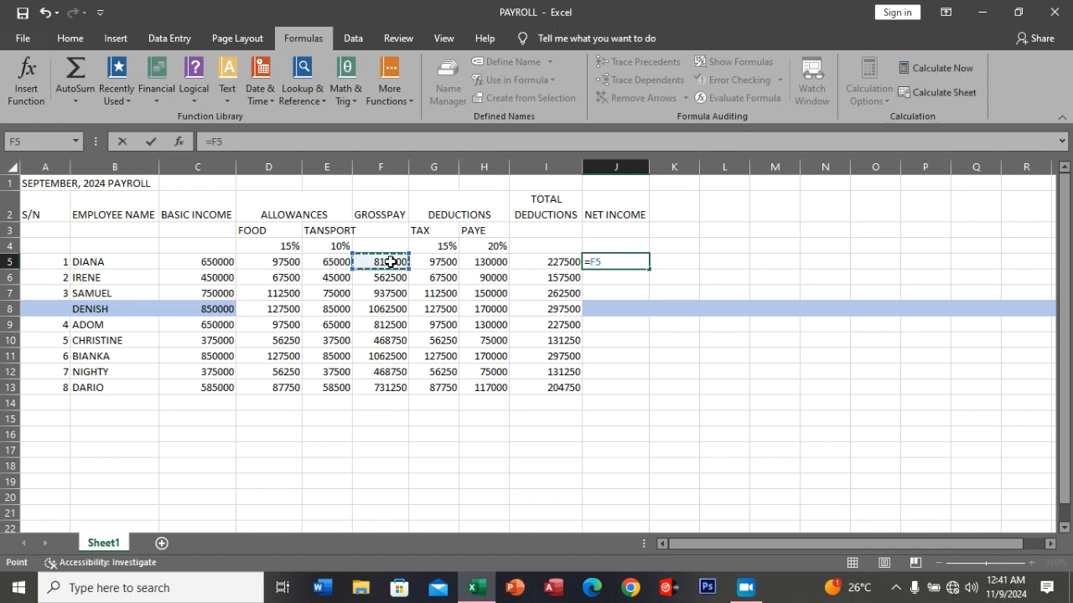
text(-)
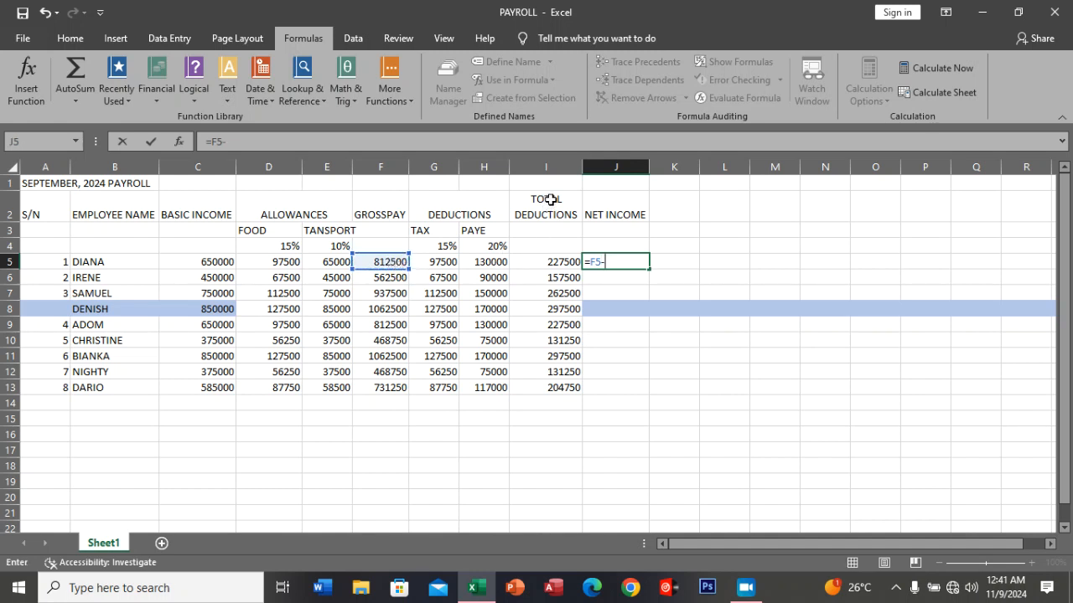
click(555, 263)
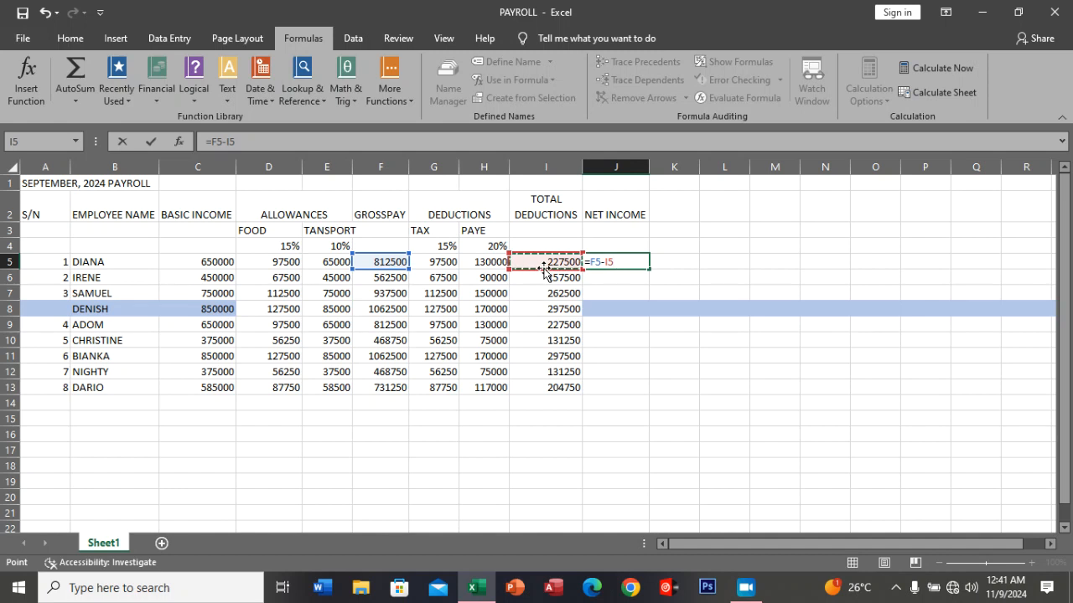
key(Return)
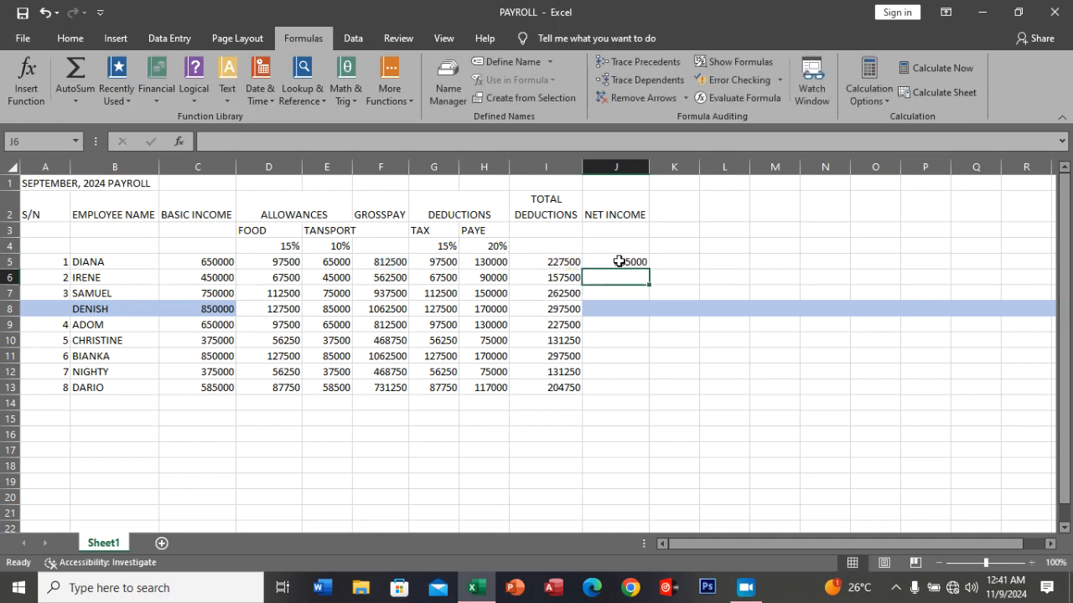
click(617, 261)
double_click(649, 269)
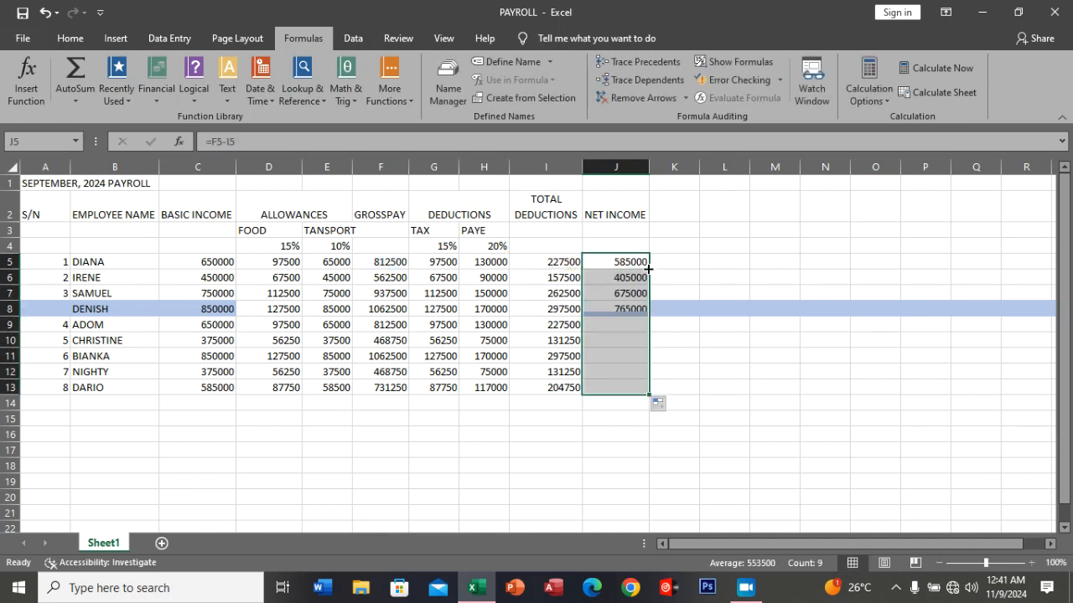
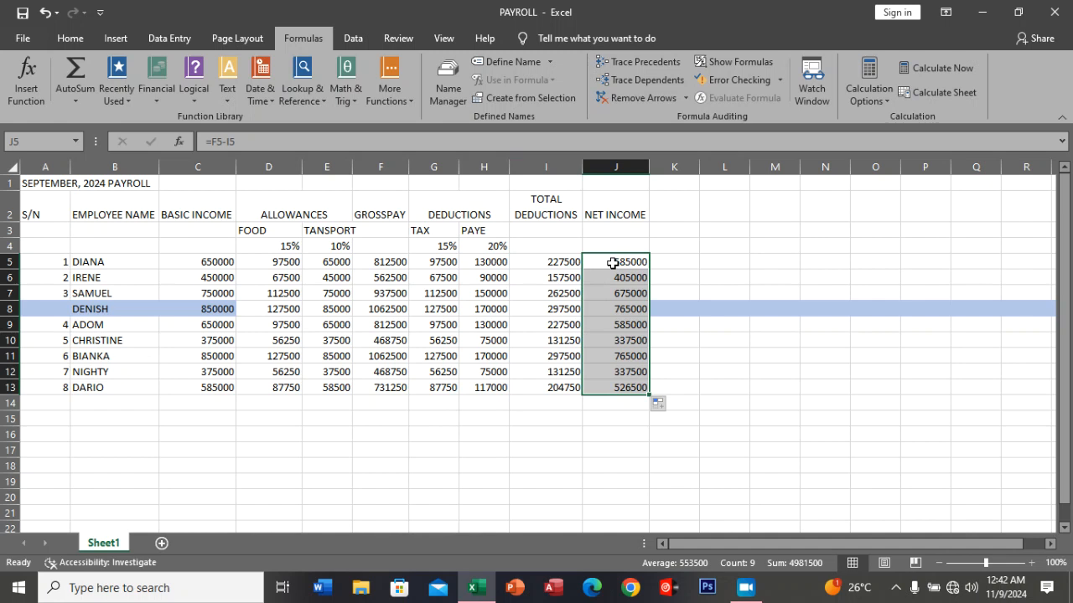
Clear the net income formulas from J5 through J13.
click(612, 262)
drag(613, 262, 621, 388)
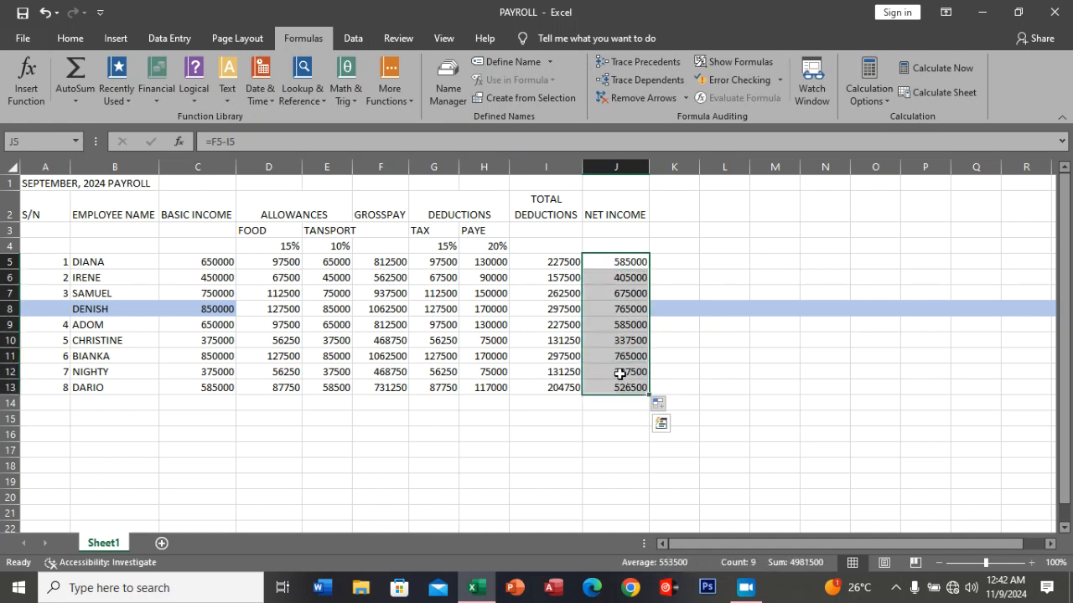
key(Delete)
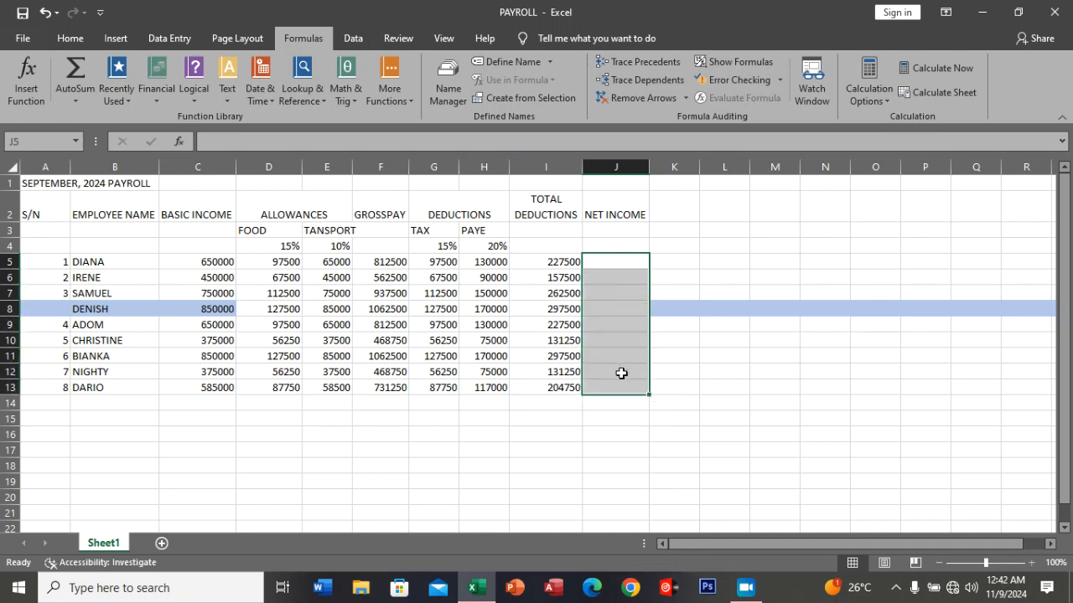
Enter the net income formula =F5-(G5+H5) in J5 and fill it down through J13.
click(619, 267)
text(=)
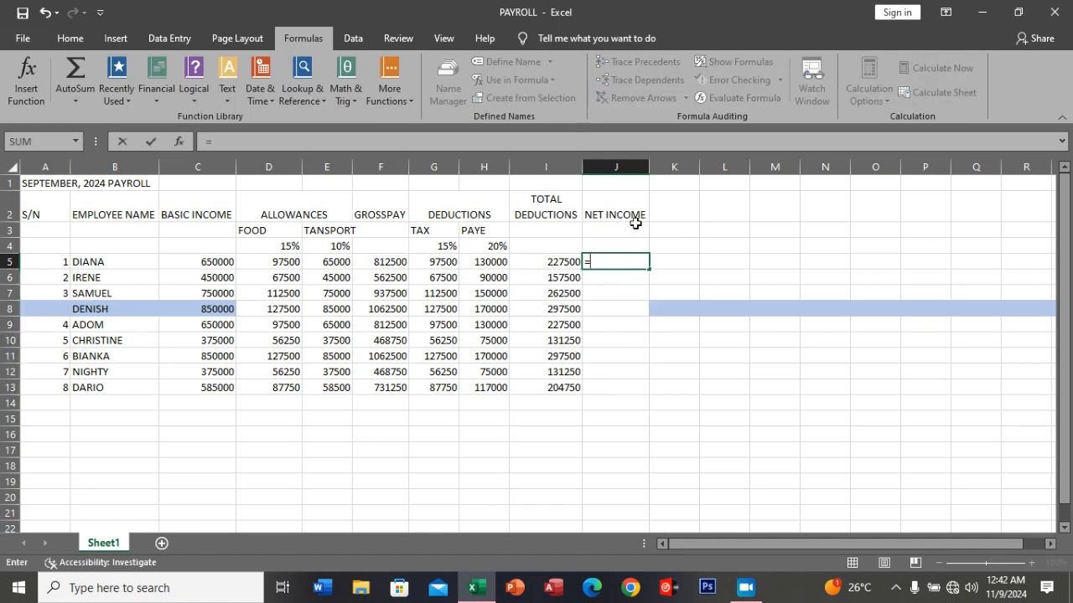
click(393, 264)
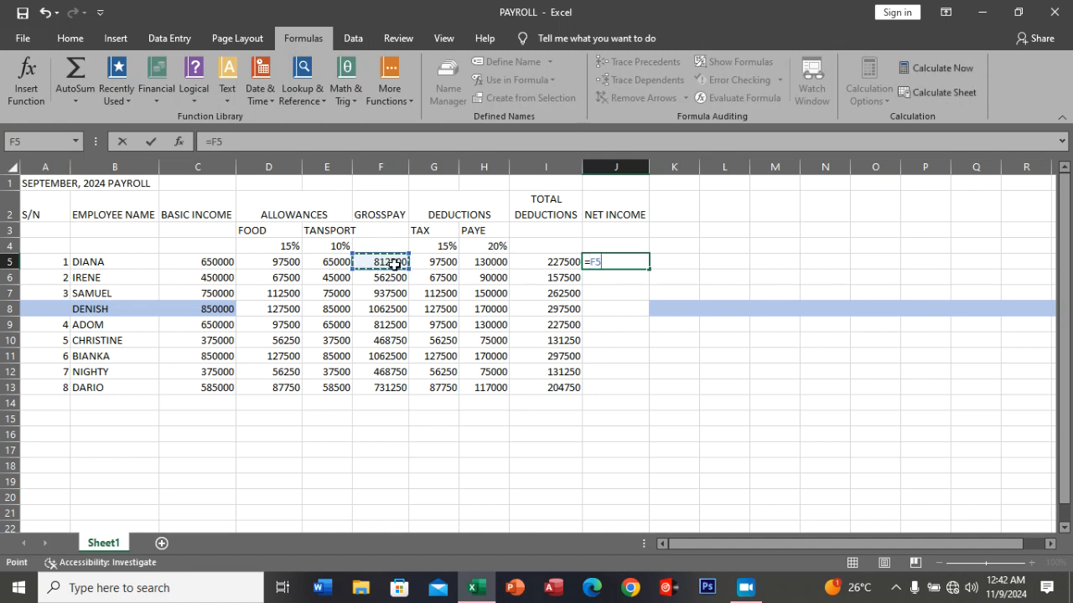
text(-()
click(445, 263)
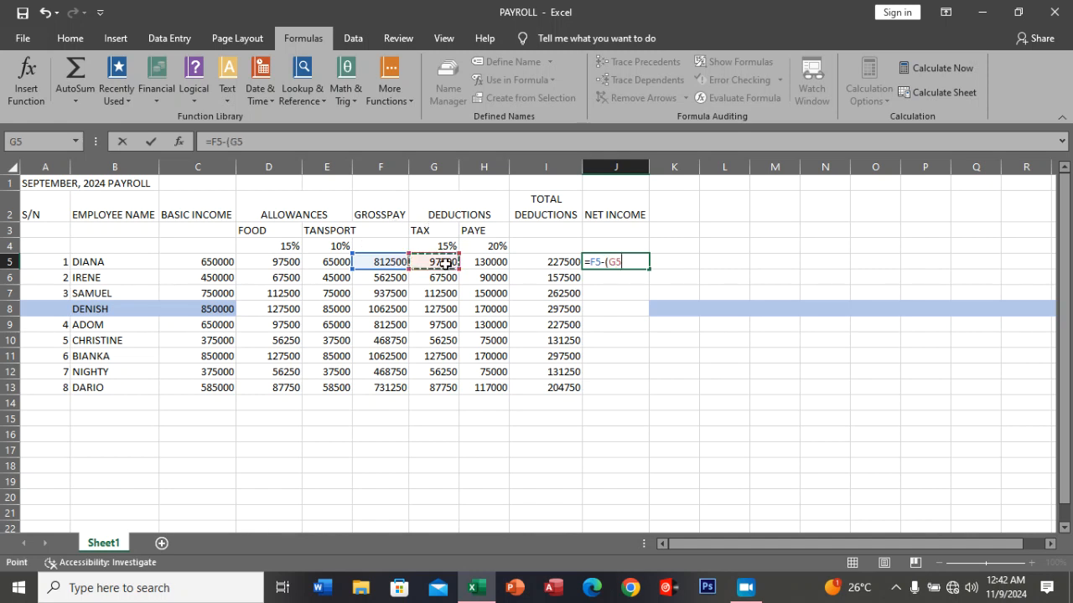
text(+)
click(494, 262)
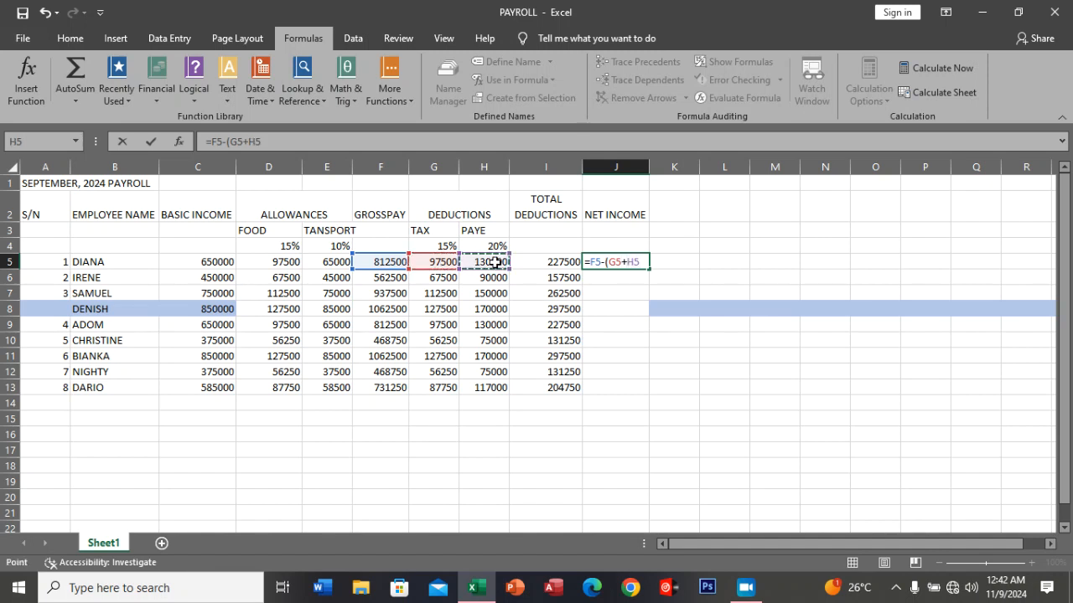
text())
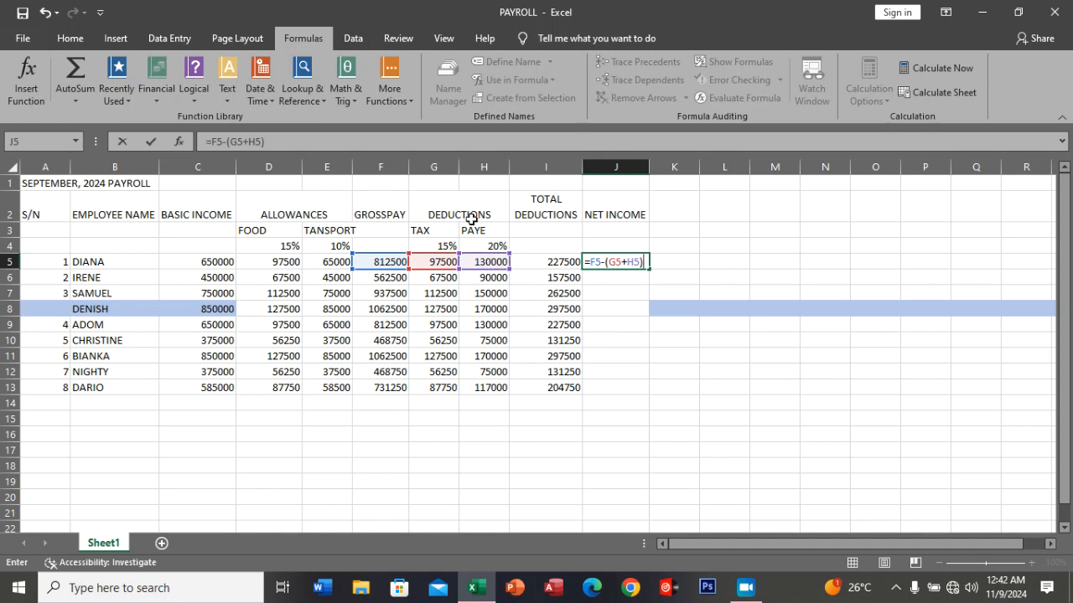
click(152, 143)
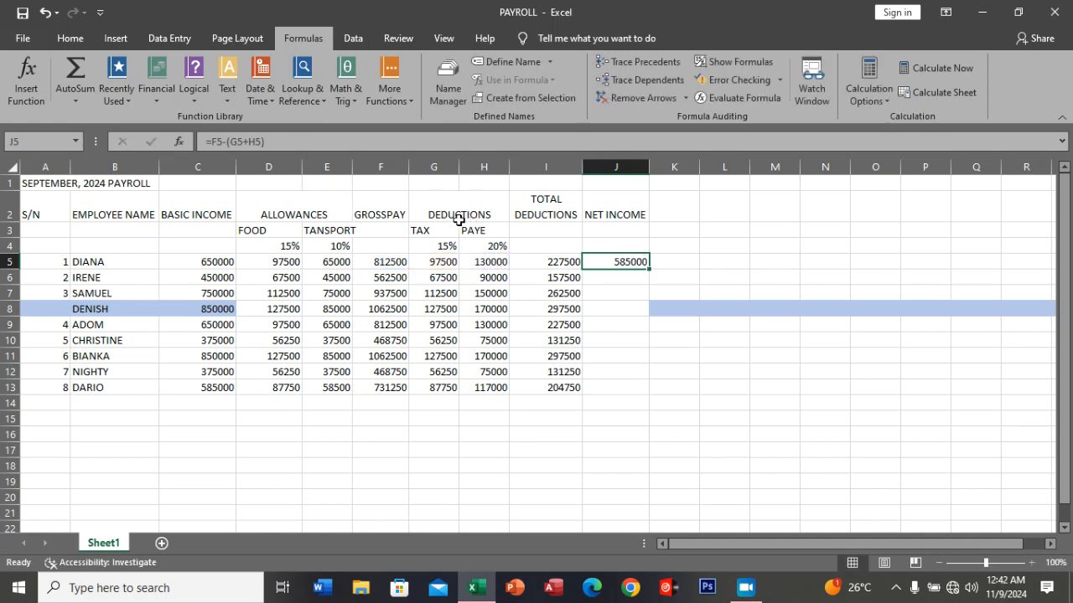
double_click(649, 265)
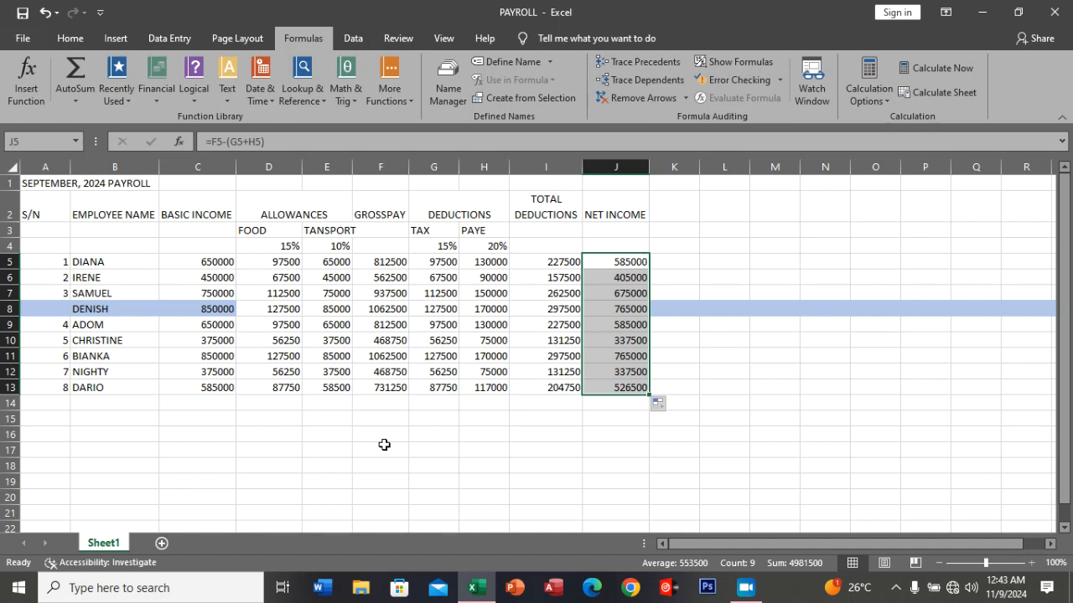
click(383, 449)
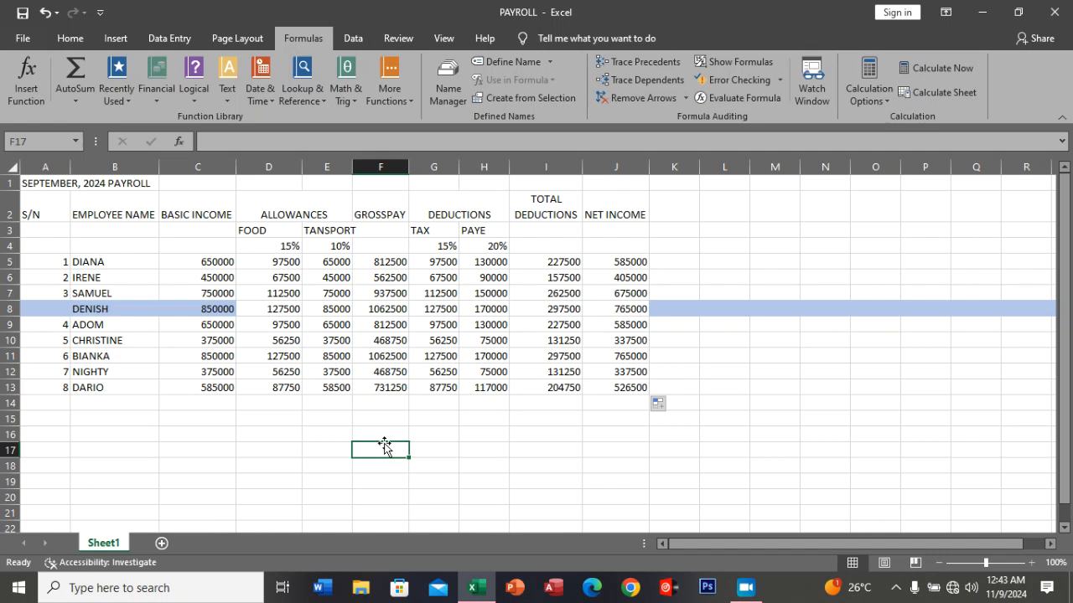
Select the payroll amounts in C5:J13, open the Format Cells dialog and place it clear of the first columns.
drag(214, 267, 607, 387)
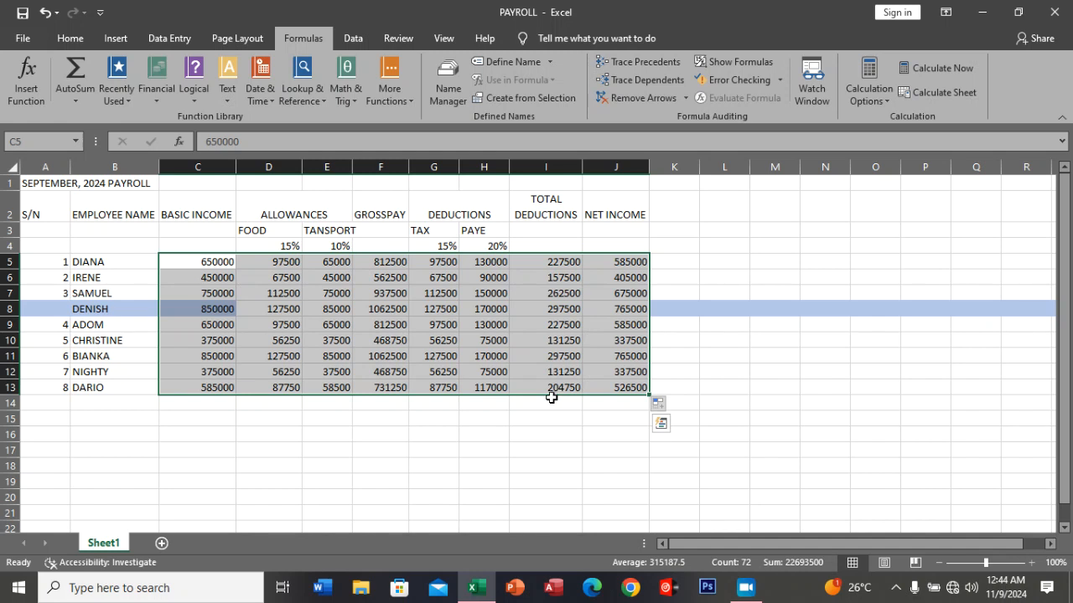
click(58, 39)
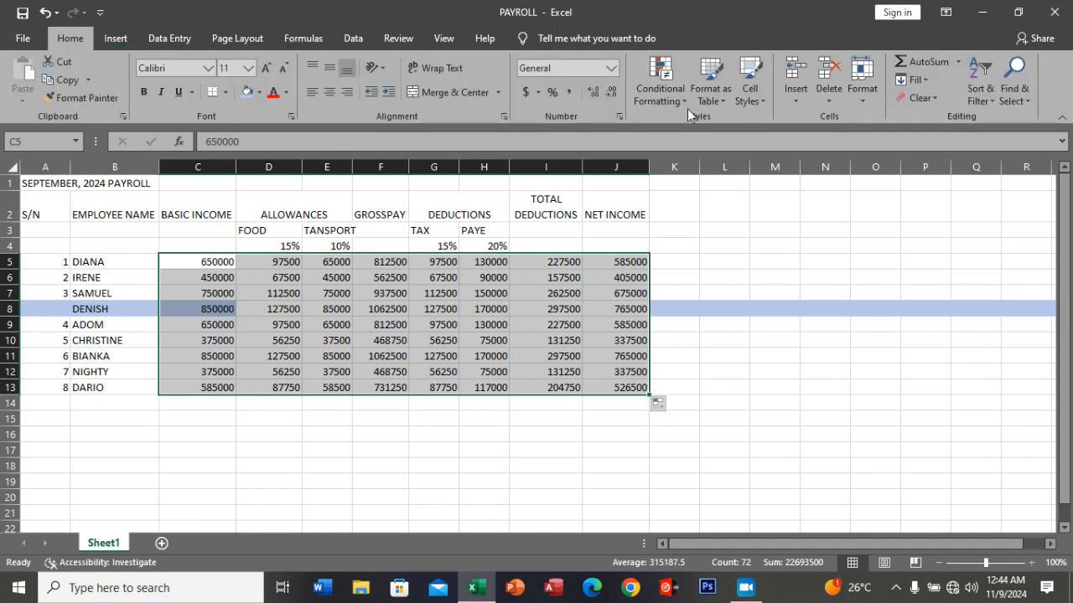
click(861, 102)
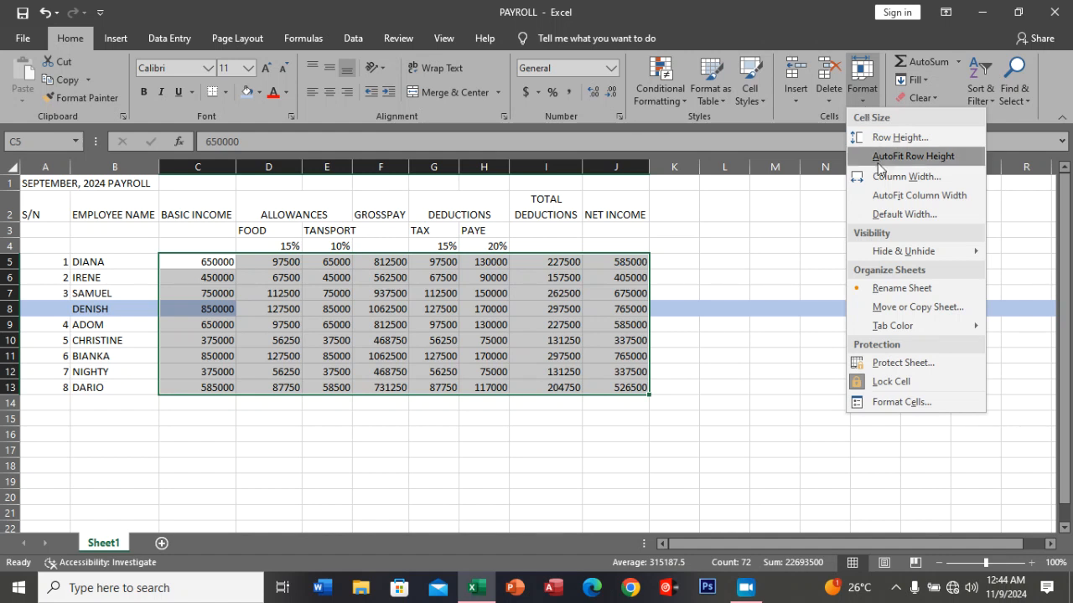
click(895, 401)
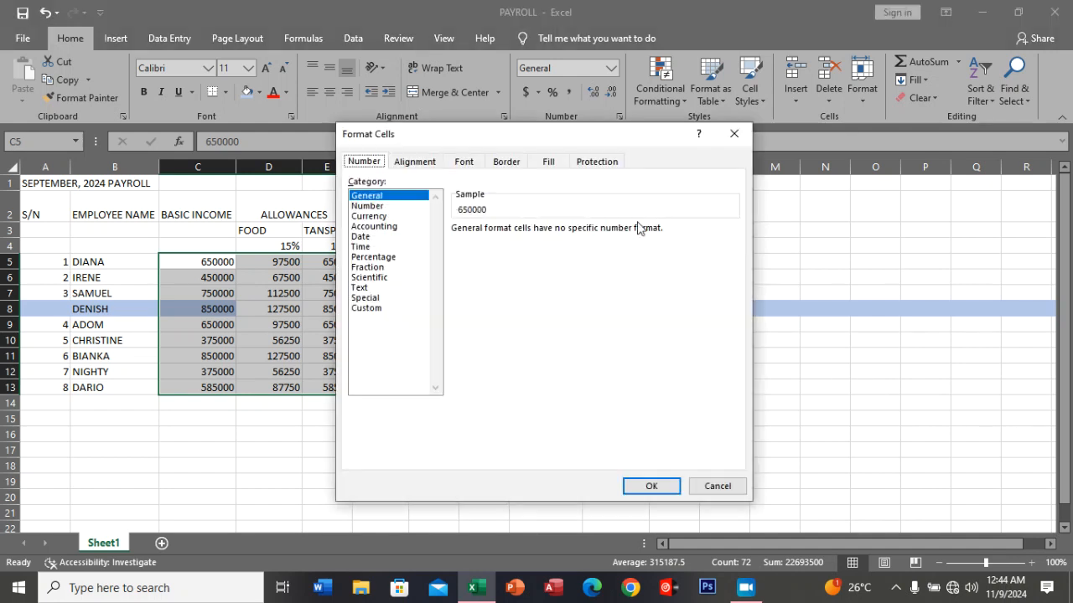
drag(604, 142, 792, 118)
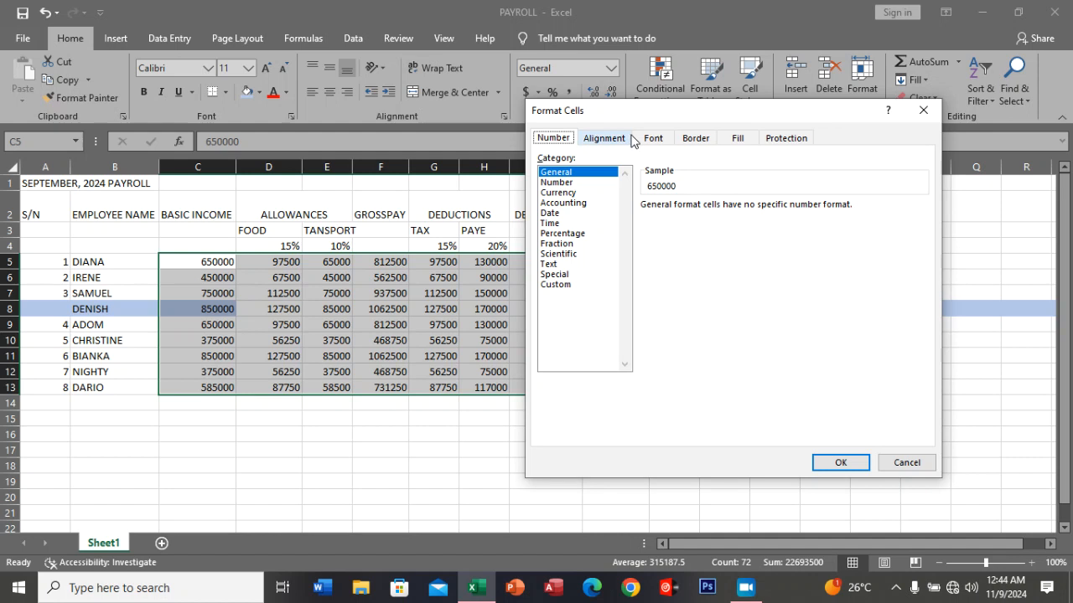
Review the alignment, font, border, fill and protection settings for the selected cells, ending on the number categories.
click(604, 141)
click(667, 144)
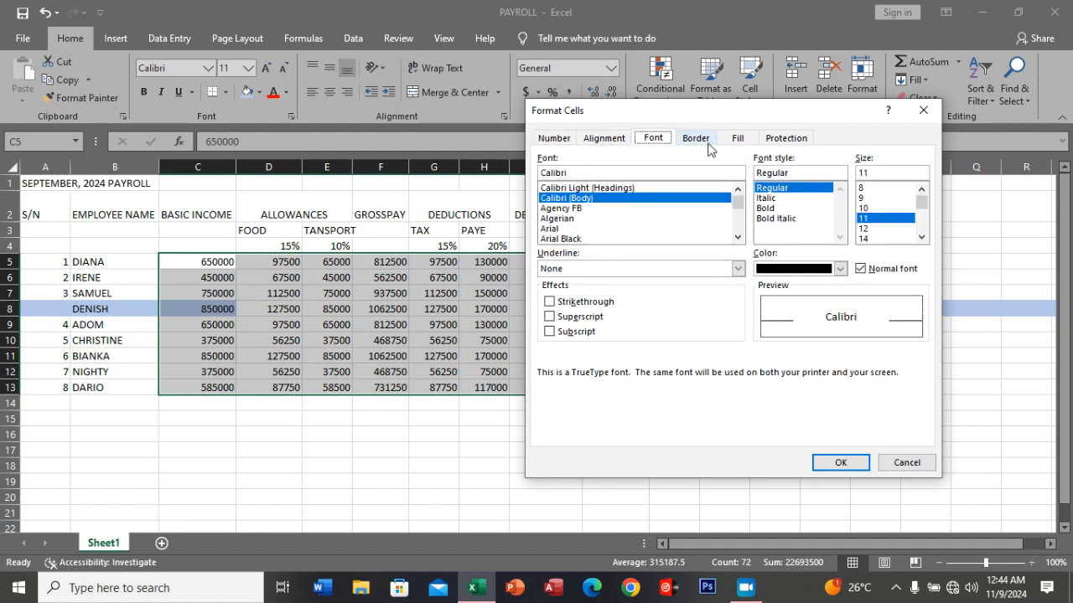
click(712, 145)
click(736, 141)
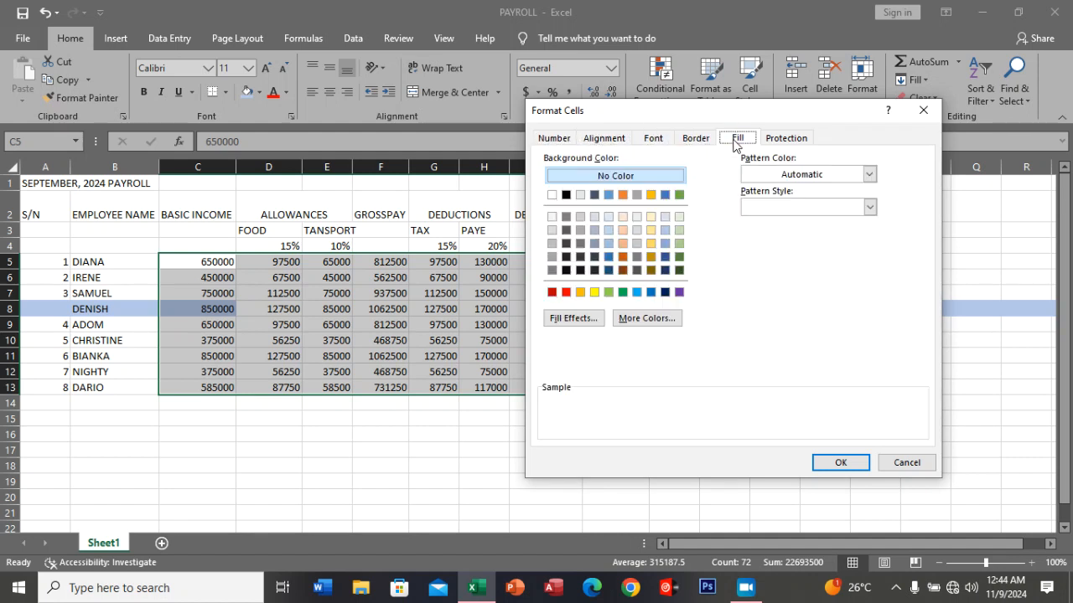
click(783, 143)
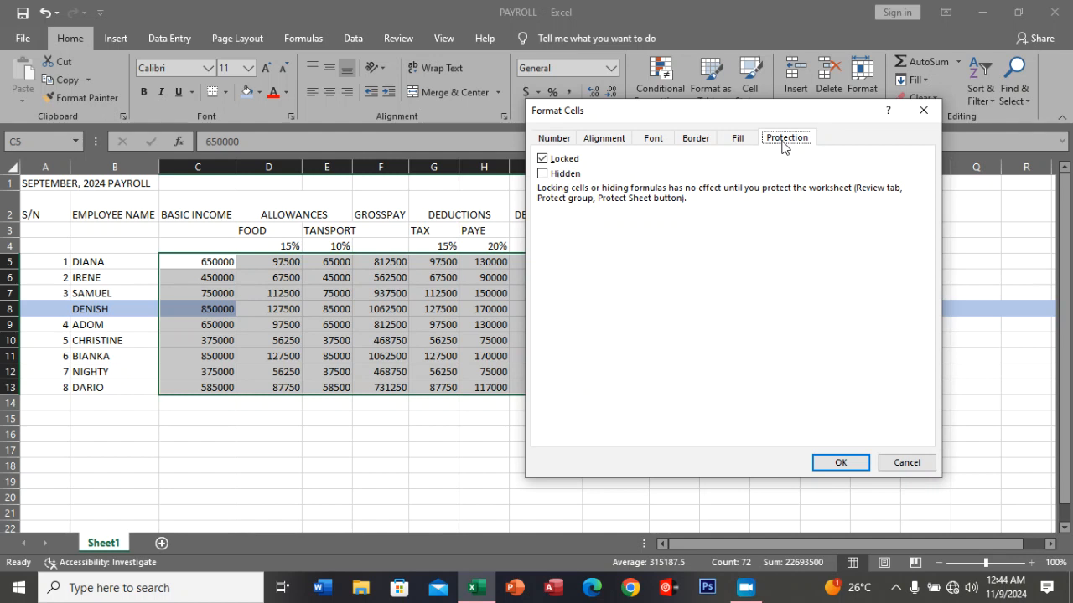
click(562, 142)
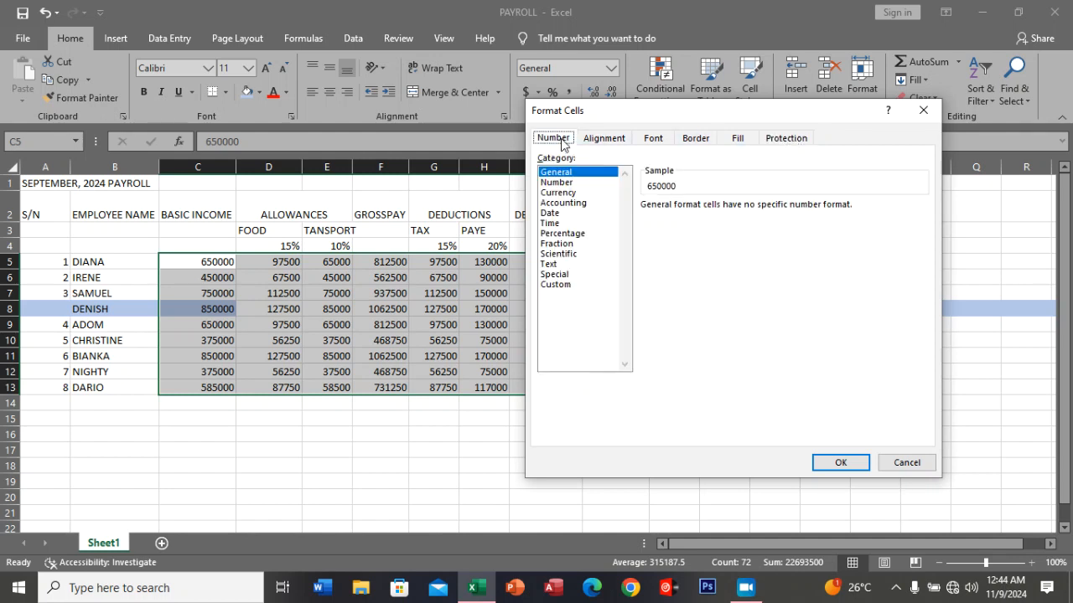
Choose the Currency category and look through its symbol list for a suitable currency.
click(573, 195)
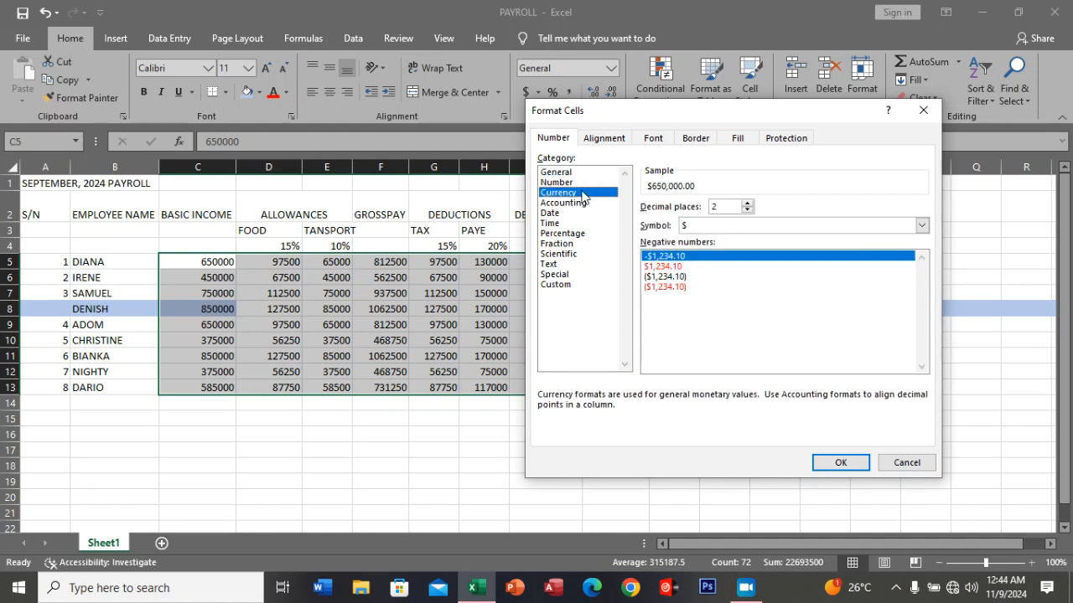
click(921, 224)
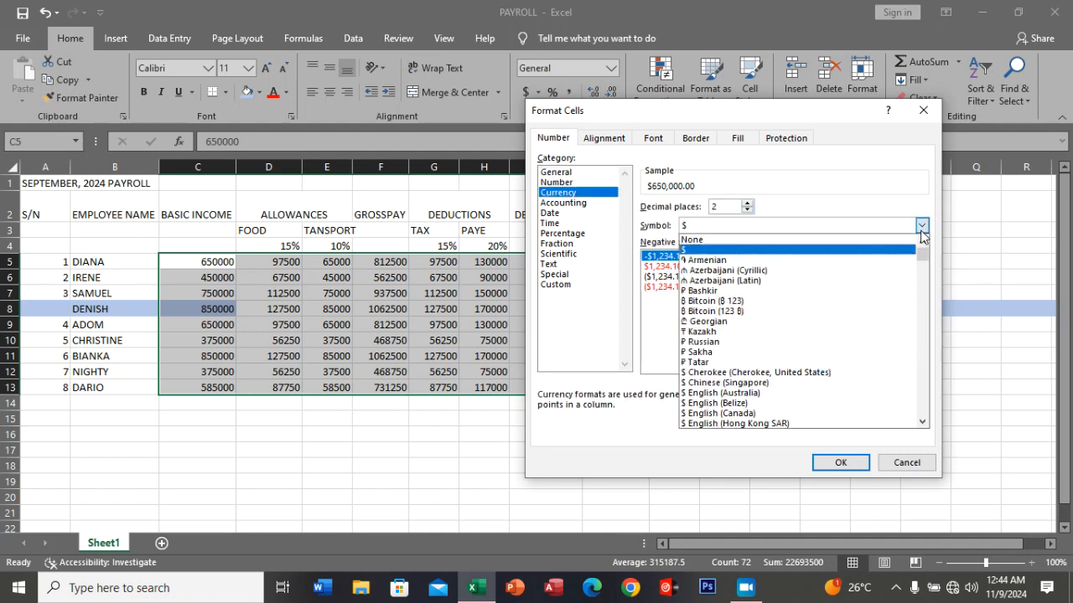
scroll(802, 333, down, 3)
scroll(803, 334, down, 12)
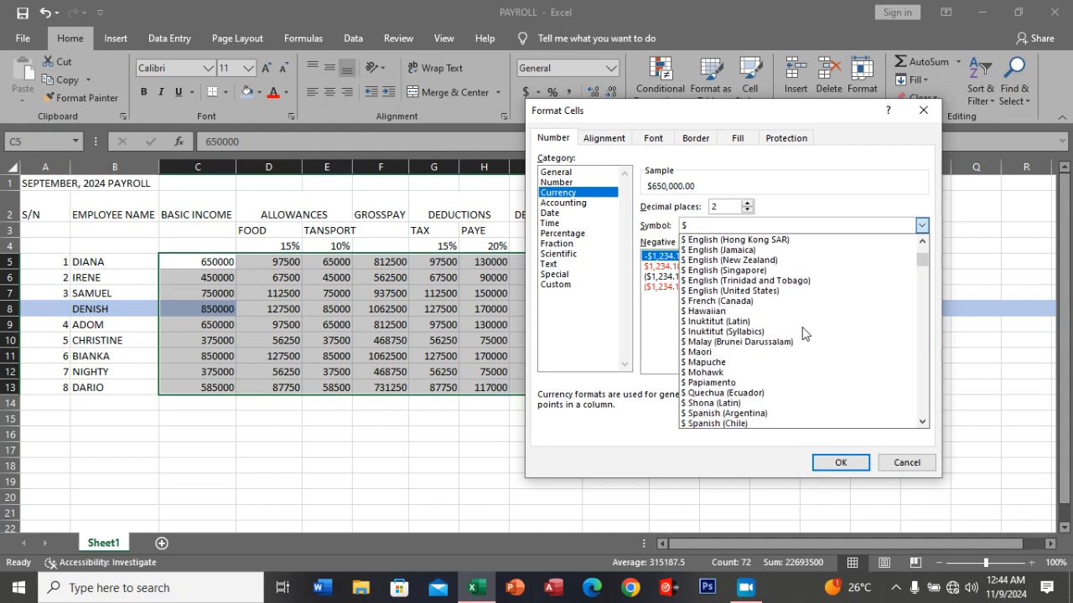
scroll(803, 334, down, 10)
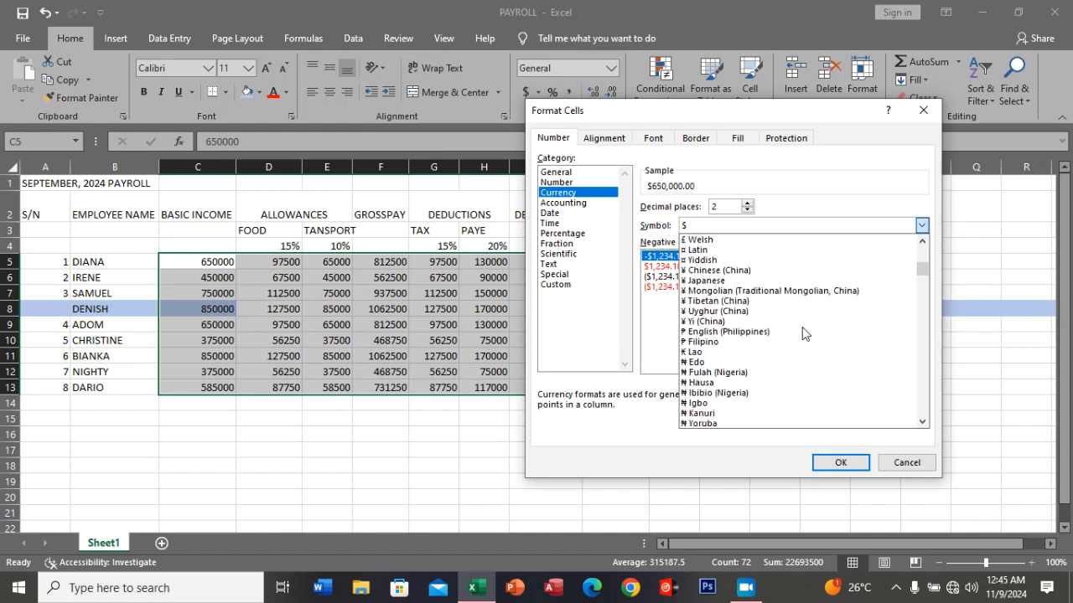
scroll(803, 332, down, 10)
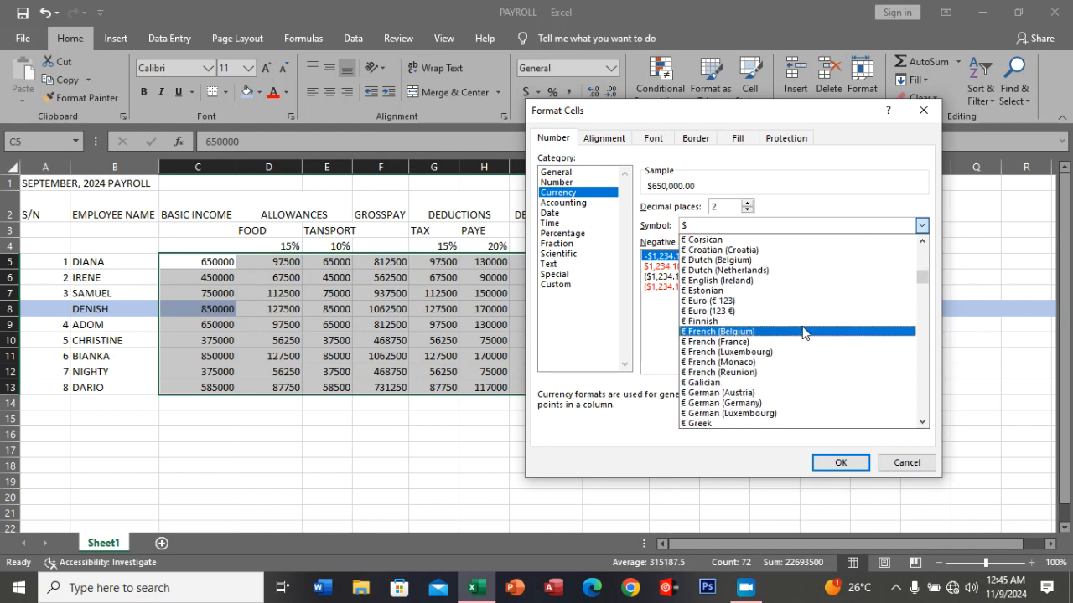
scroll(802, 330, down, 8)
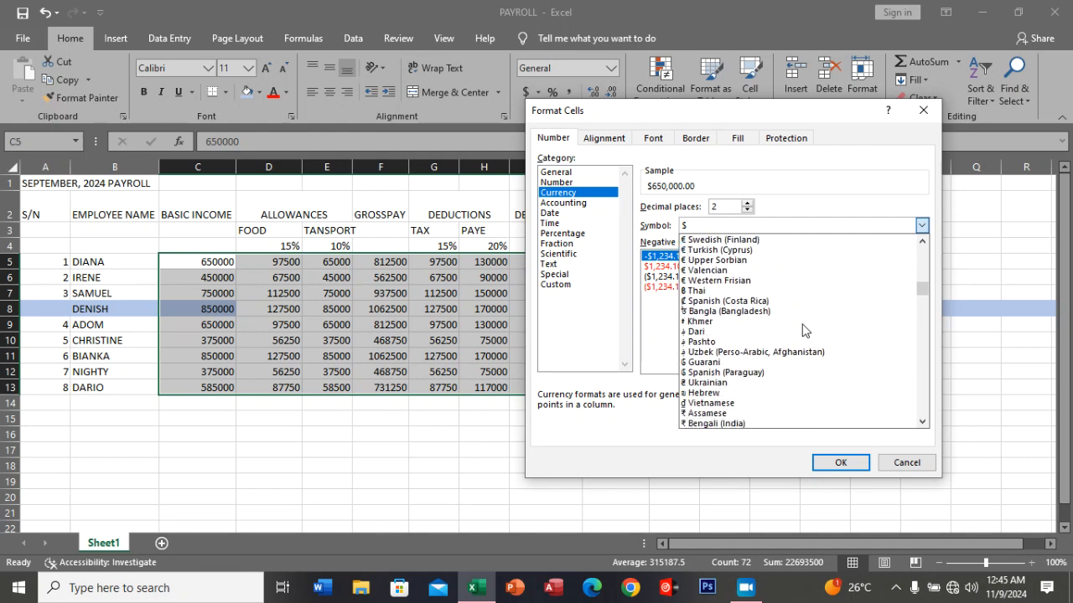
scroll(803, 329, down, 5)
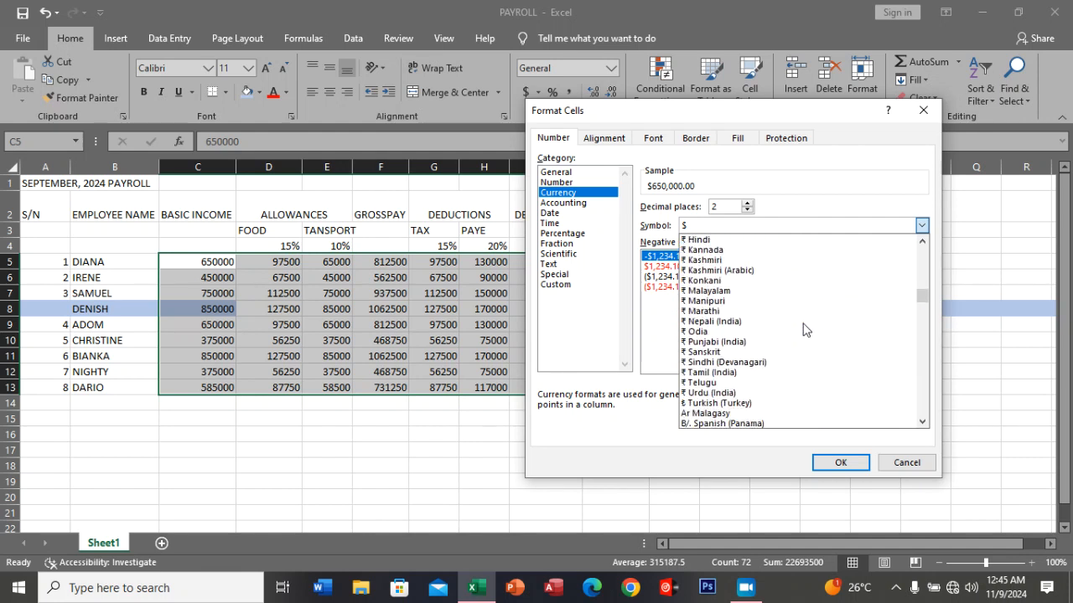
scroll(802, 329, down, 6)
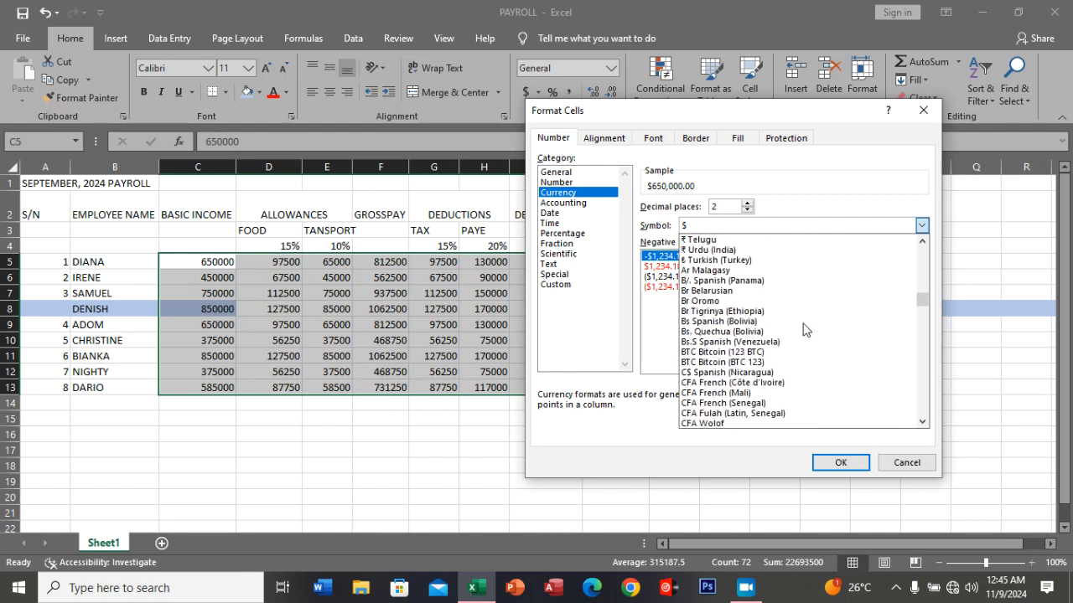
scroll(802, 329, down, 6)
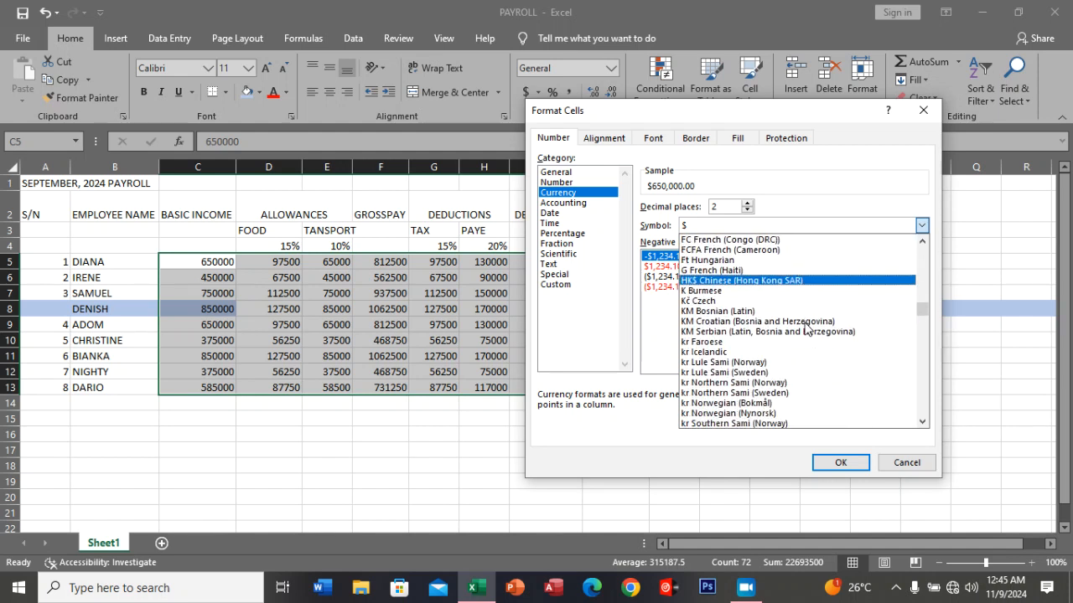
drag(924, 312, 924, 345)
scroll(867, 339, down, 5)
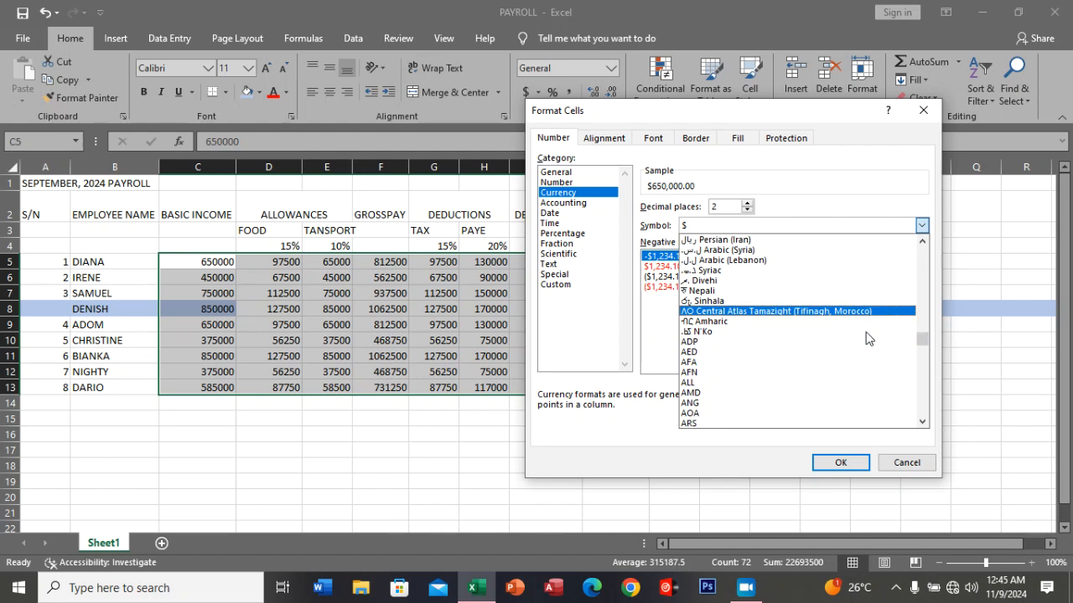
scroll(868, 337, down, 9)
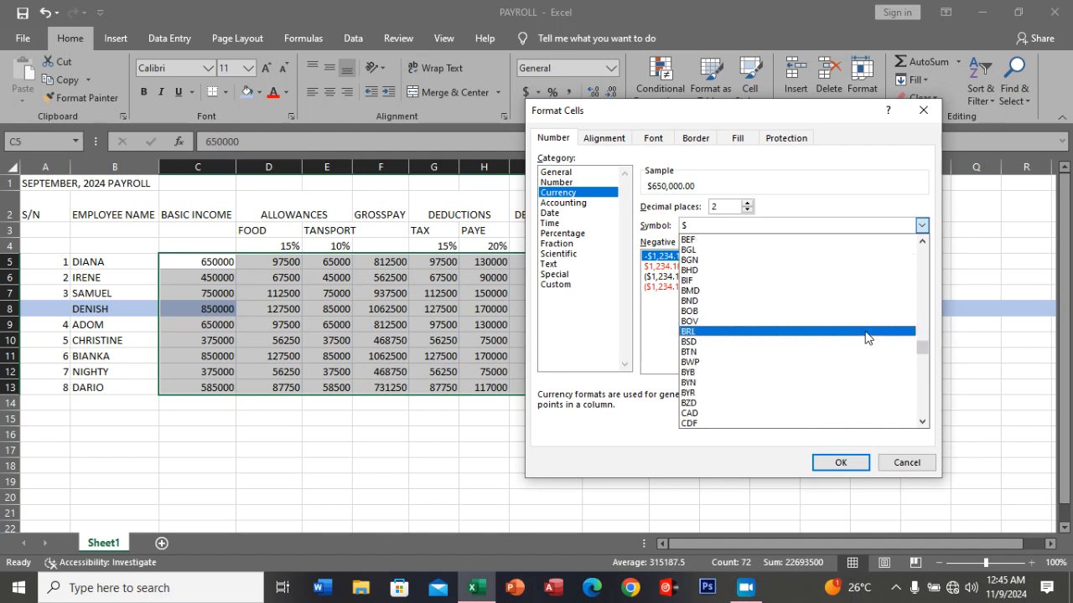
scroll(867, 335, down, 7)
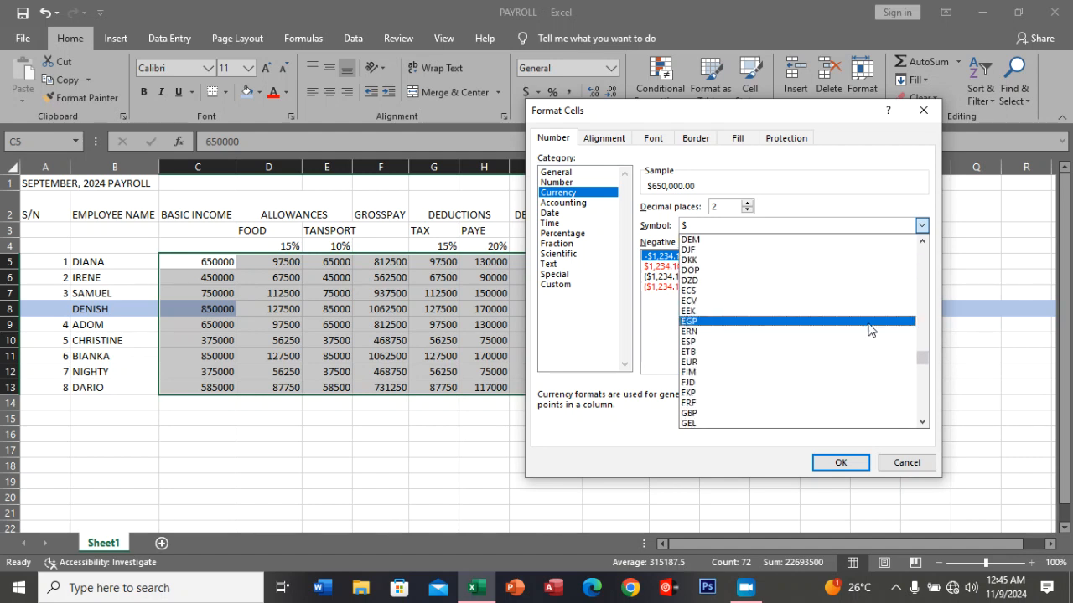
Apply the custom number format "Ugx" #,### to the selected payroll amounts in C5:J13.
click(557, 286)
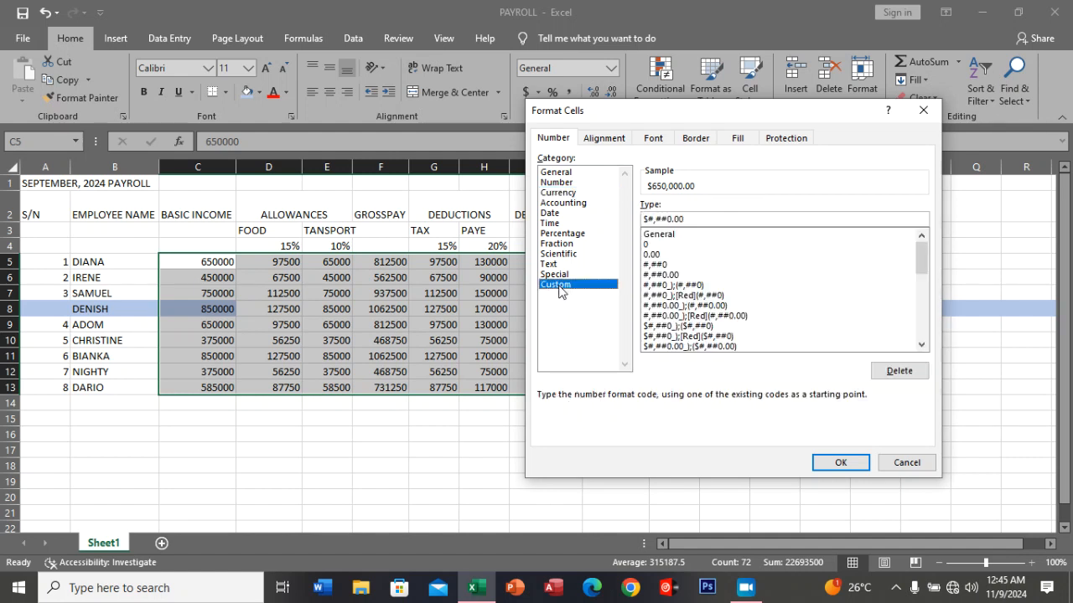
click(695, 216)
drag(693, 222, 638, 221)
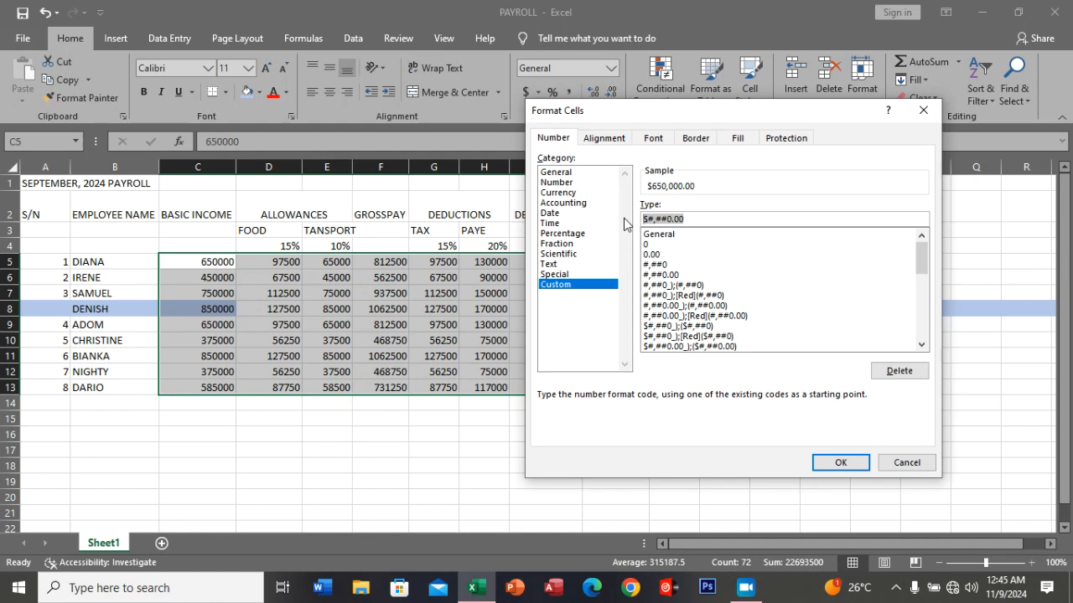
text("U)
key(Caps_Lock)
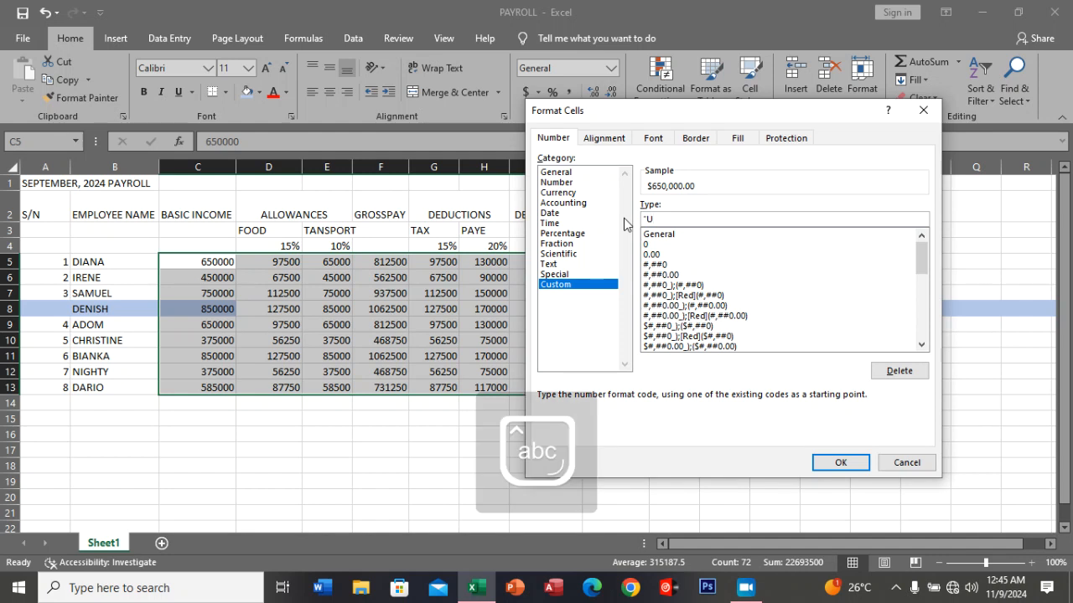
text(gx)
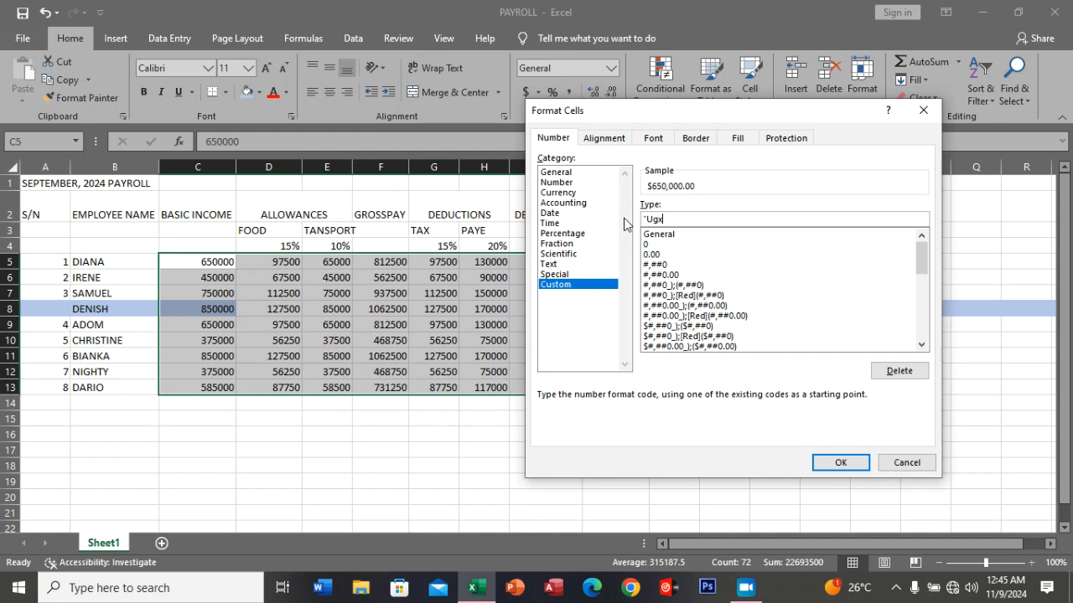
text(" #,###)
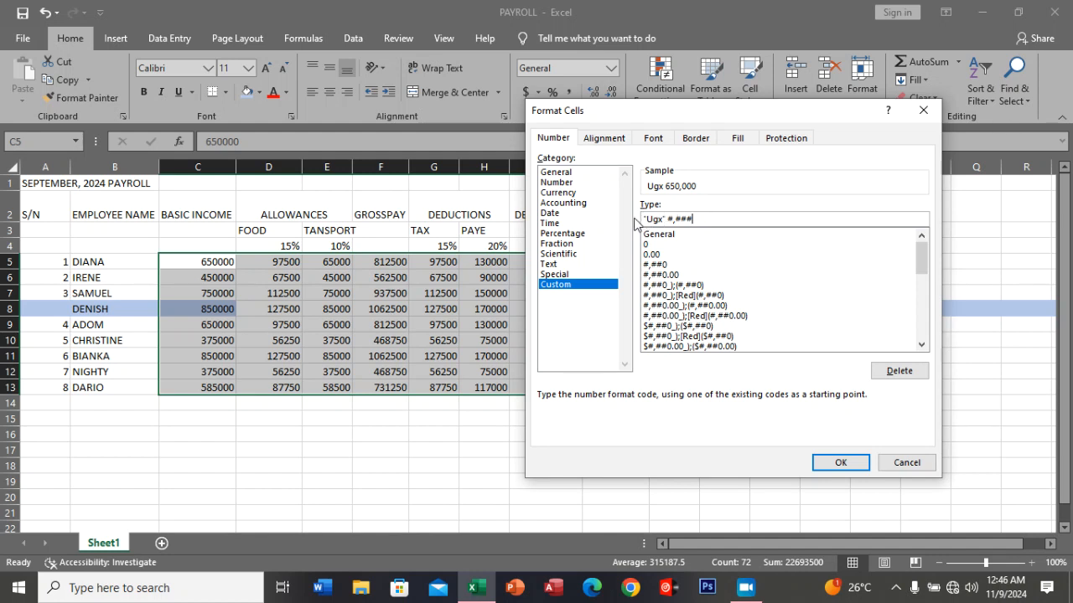
click(841, 466)
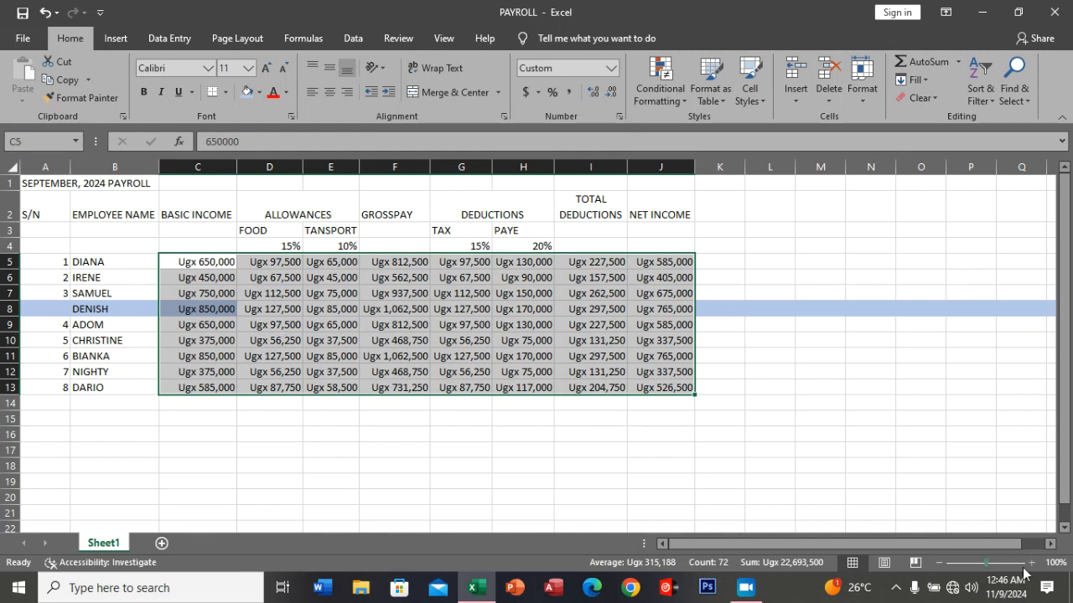
AutoFit the widths of columns C to J to the selected payroll amounts.
click(1032, 563)
click(1032, 564)
click(1032, 564)
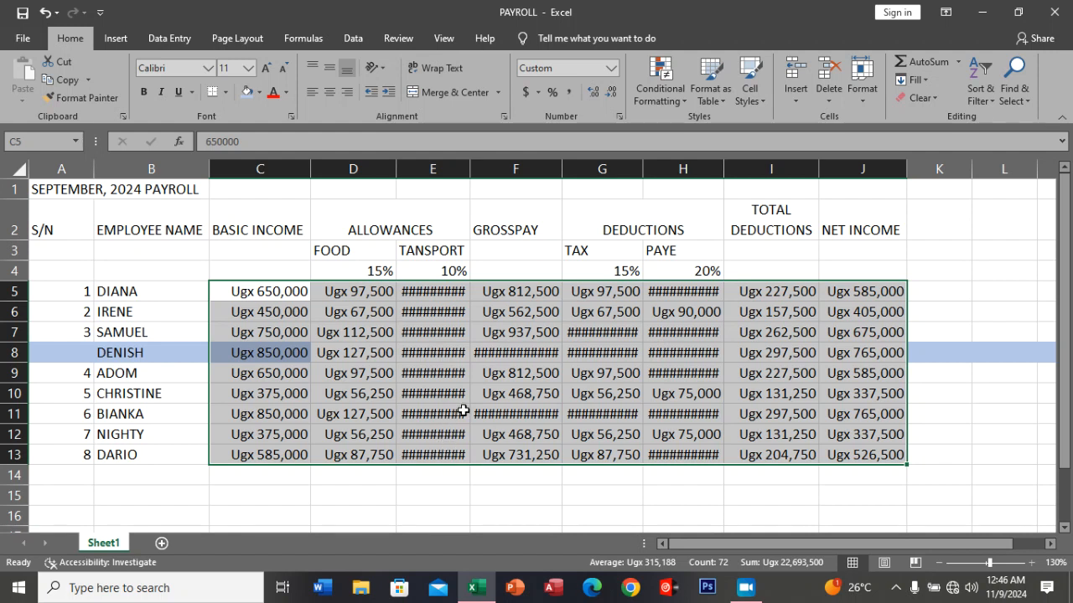
click(868, 104)
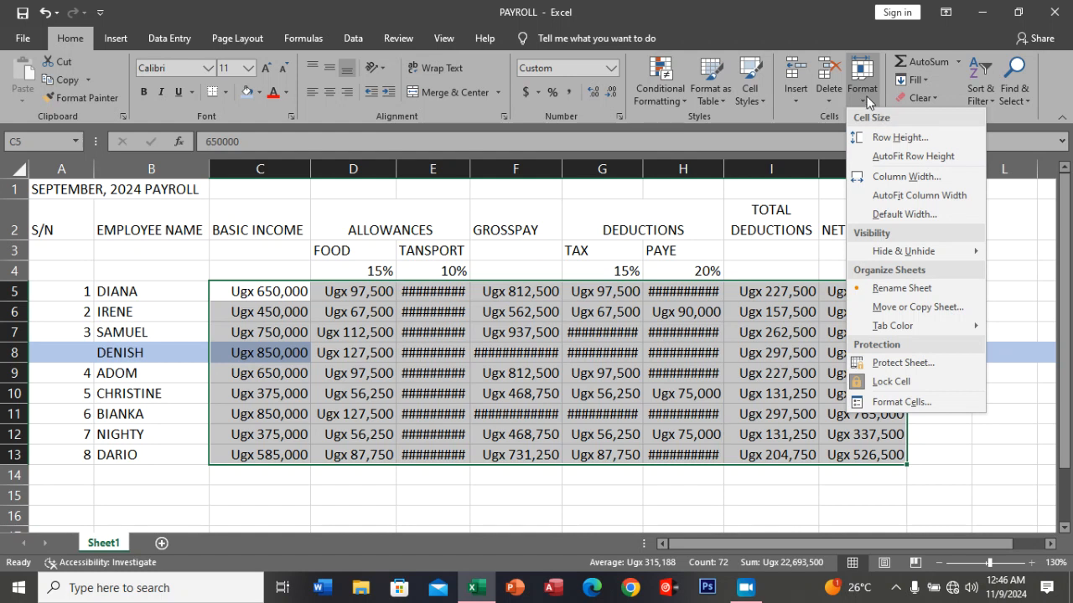
click(867, 97)
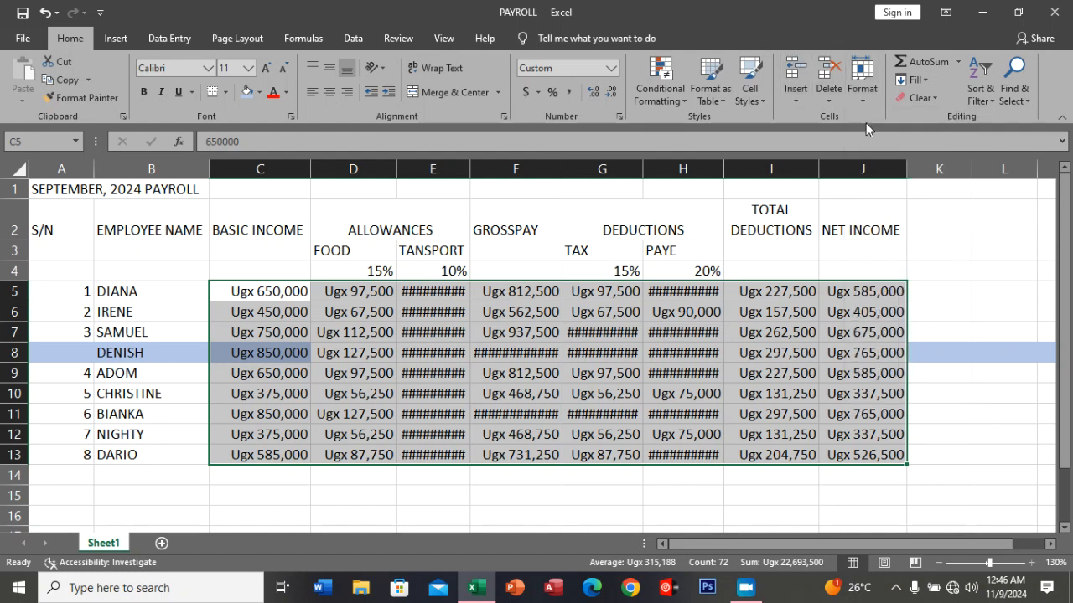
click(858, 99)
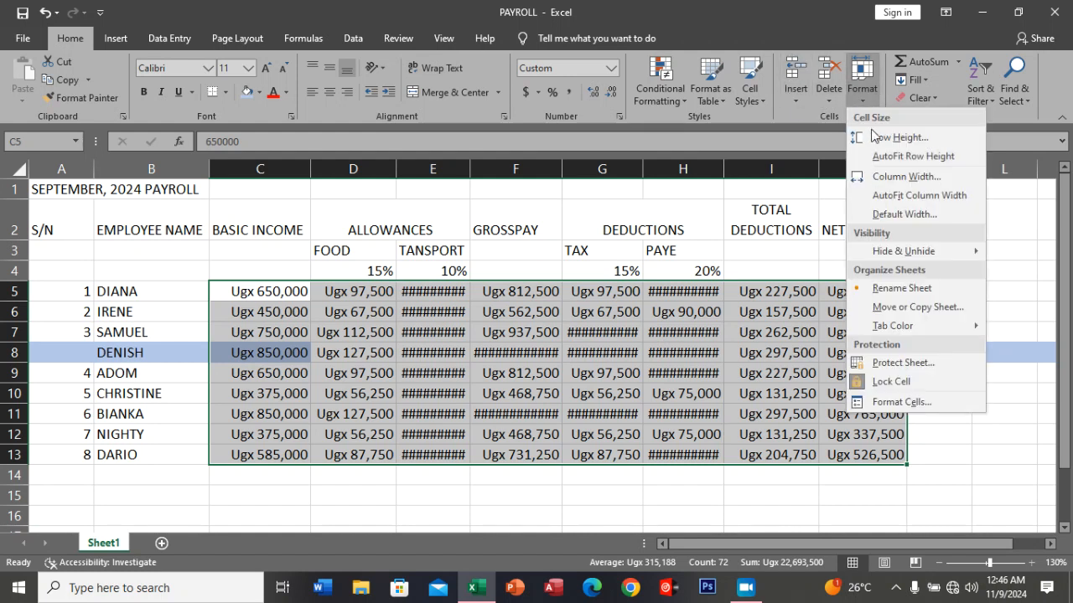
click(902, 197)
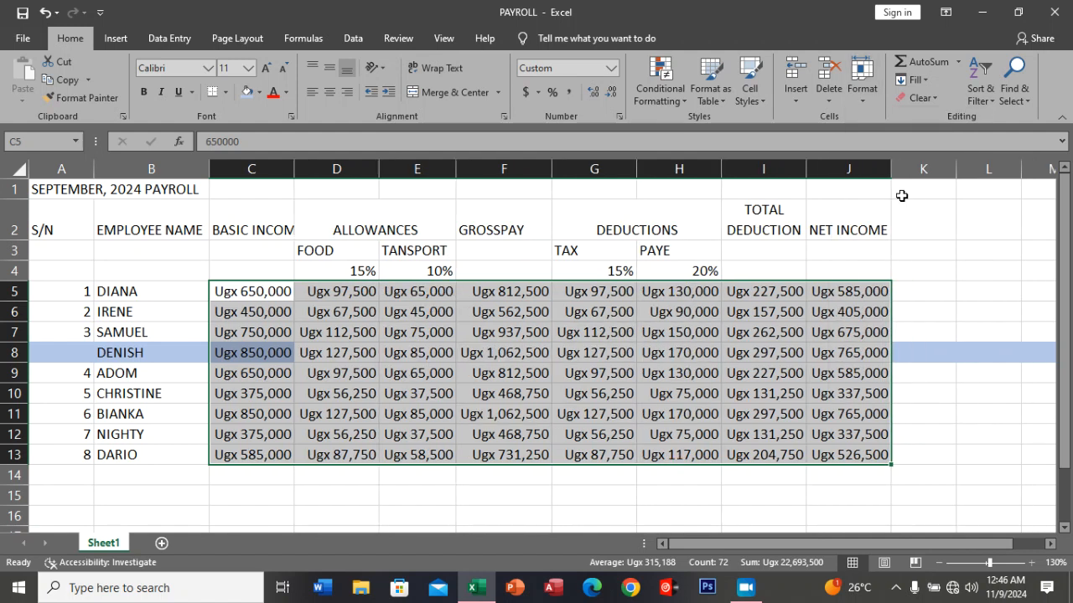
click(909, 454)
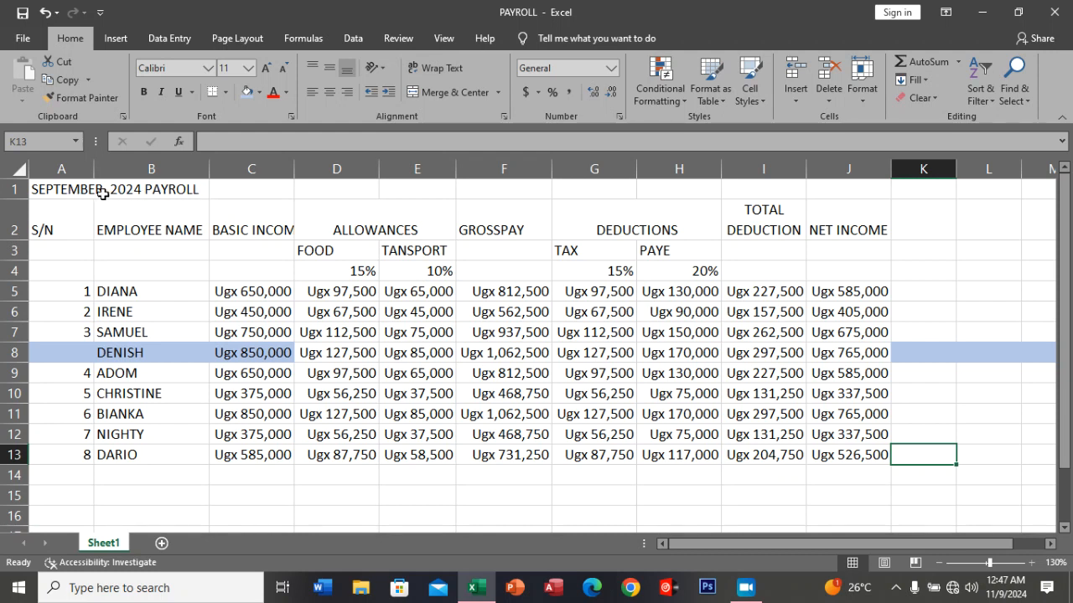
Merge and center the SEPTEMBER, 2024 PAYROLL title across A1:J1.
drag(47, 190, 836, 195)
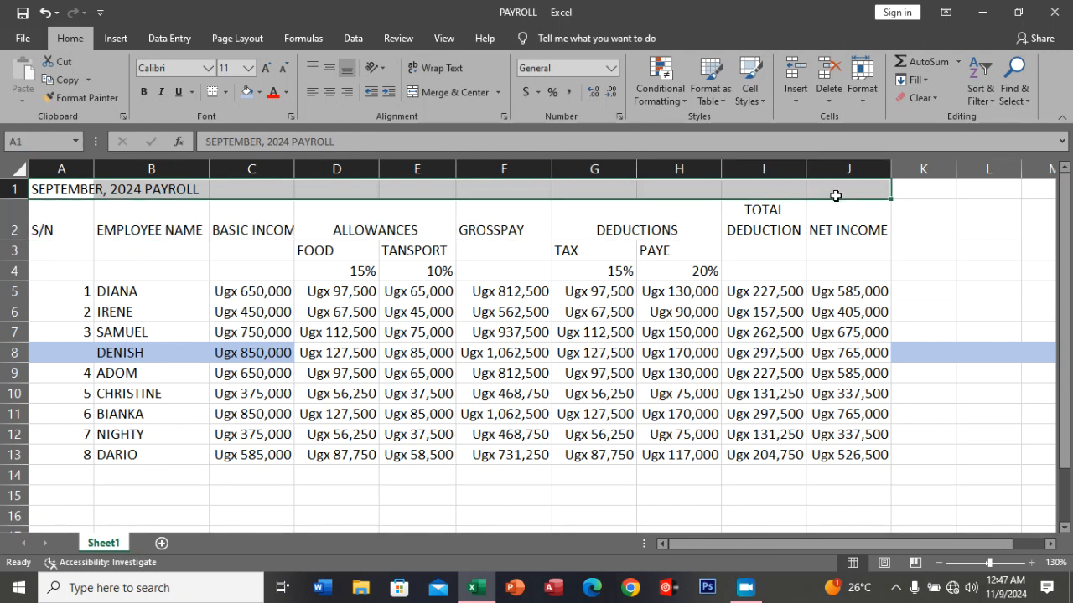
click(59, 188)
drag(59, 189, 827, 194)
click(497, 91)
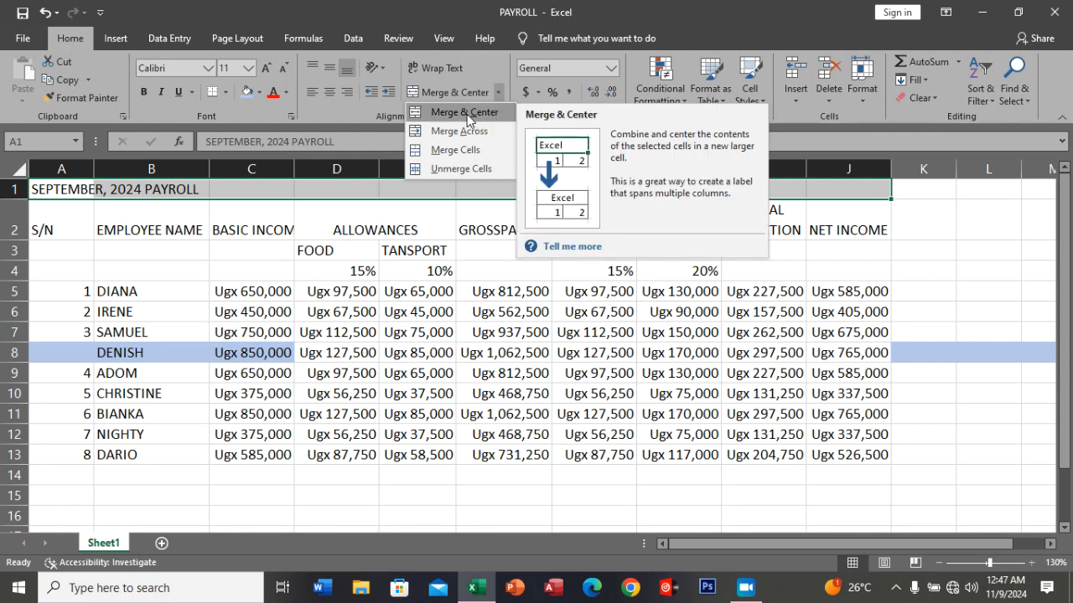
click(466, 113)
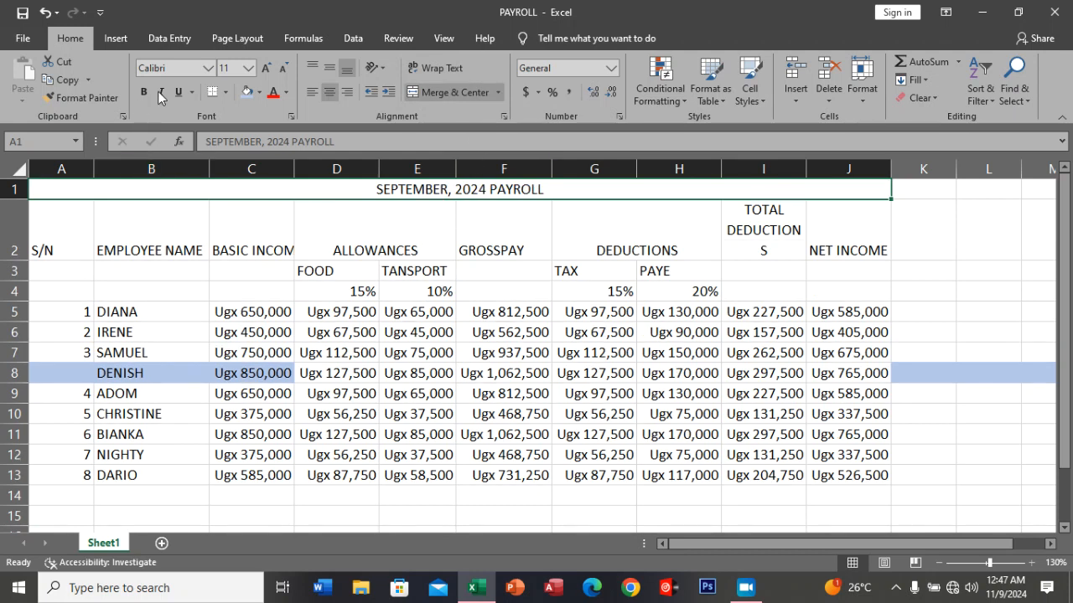
Set the merged payroll title to font size 13.5 and the Impact font.
click(247, 71)
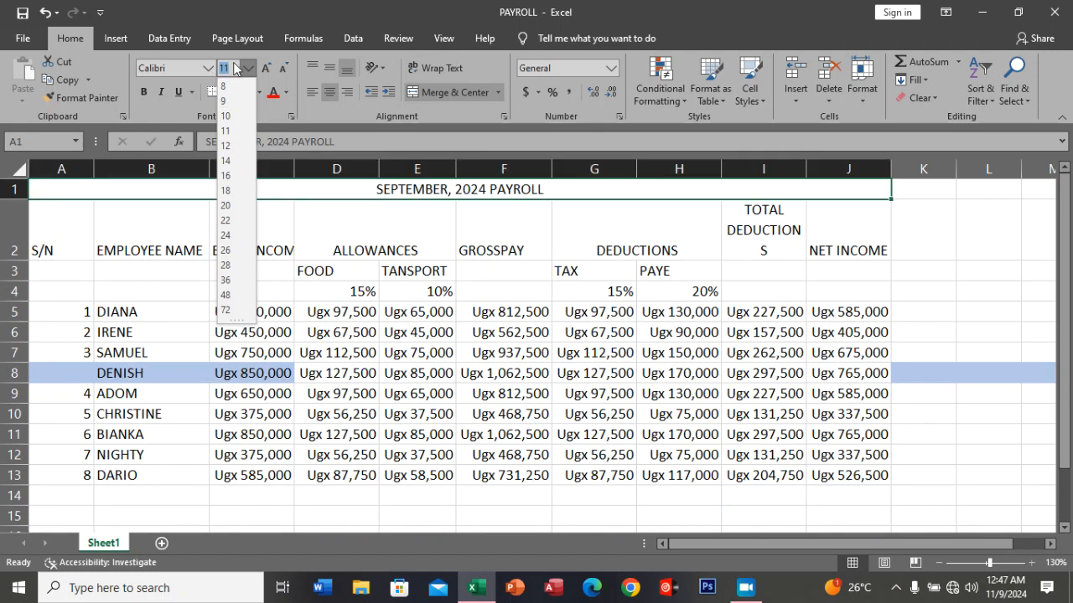
text(1)
key(Return)
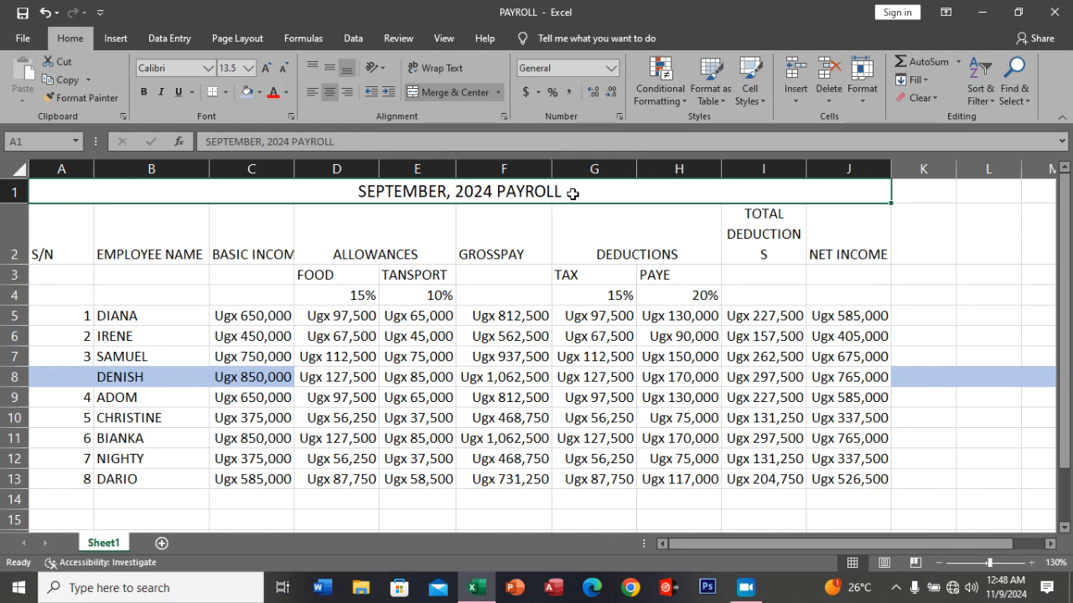
click(188, 68)
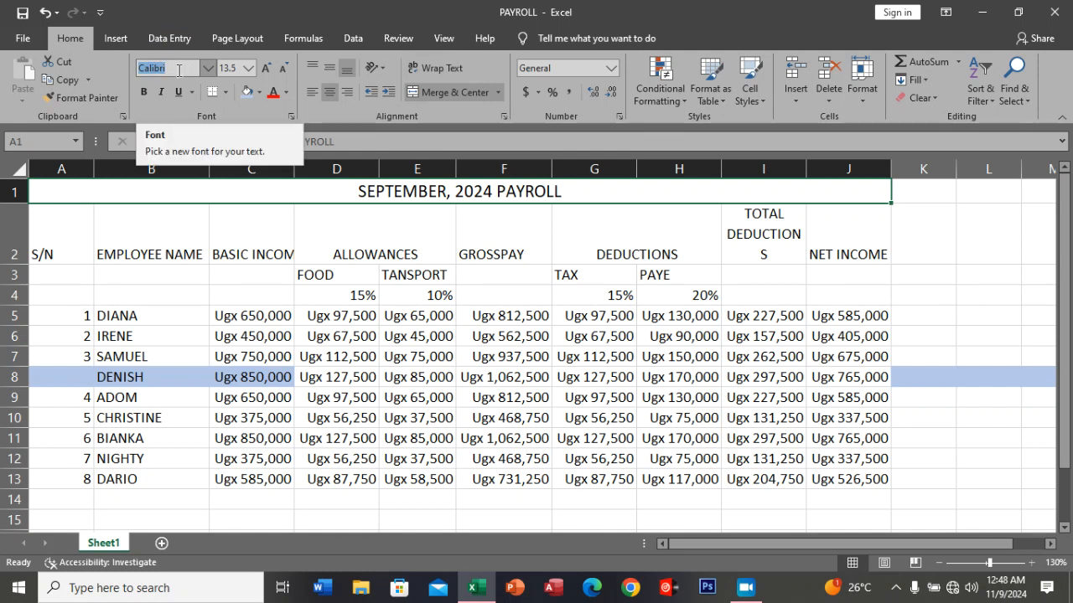
text(Impact)
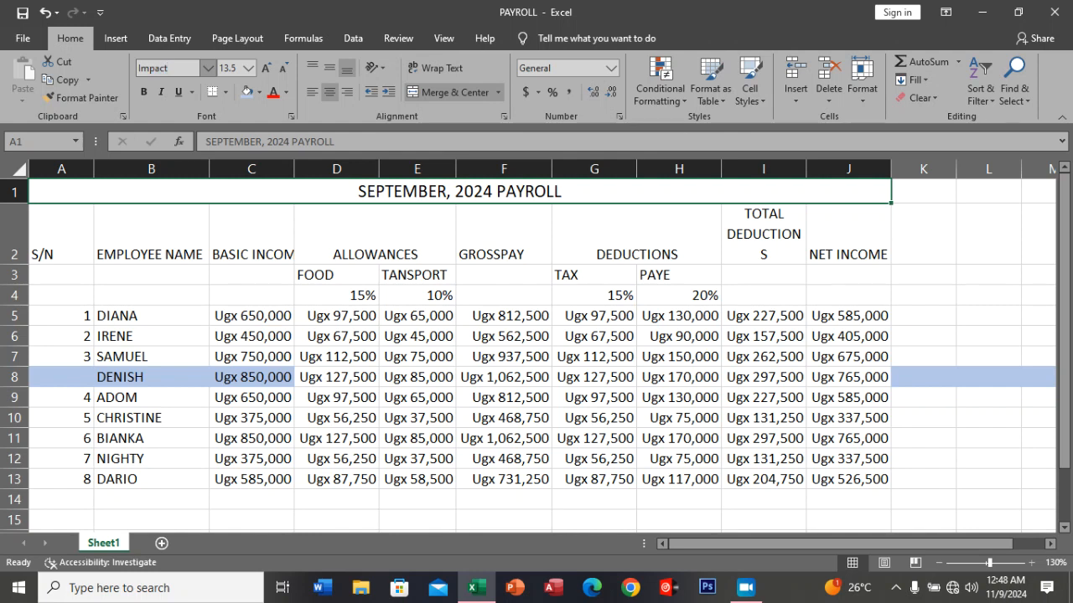
key(Return)
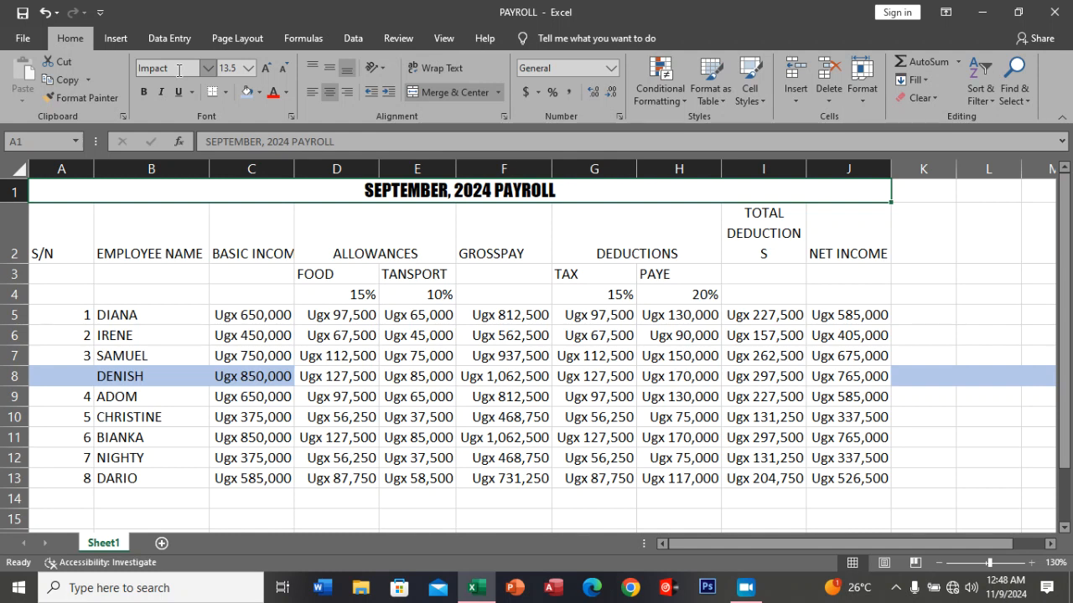
Change the font of the payroll table in A2:J13 to Times New Roman.
click(404, 230)
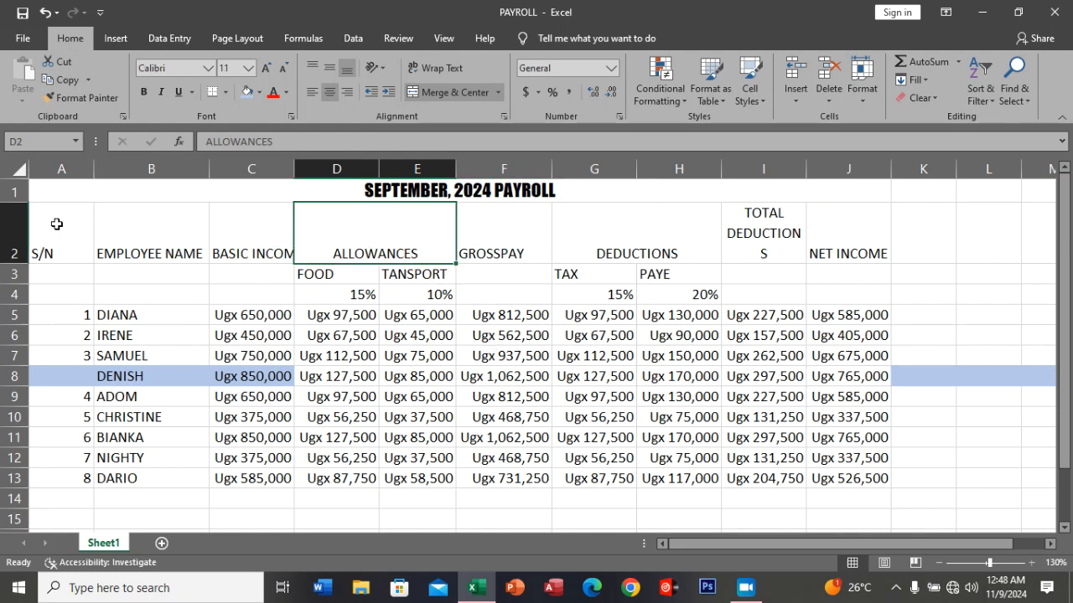
drag(55, 222, 818, 479)
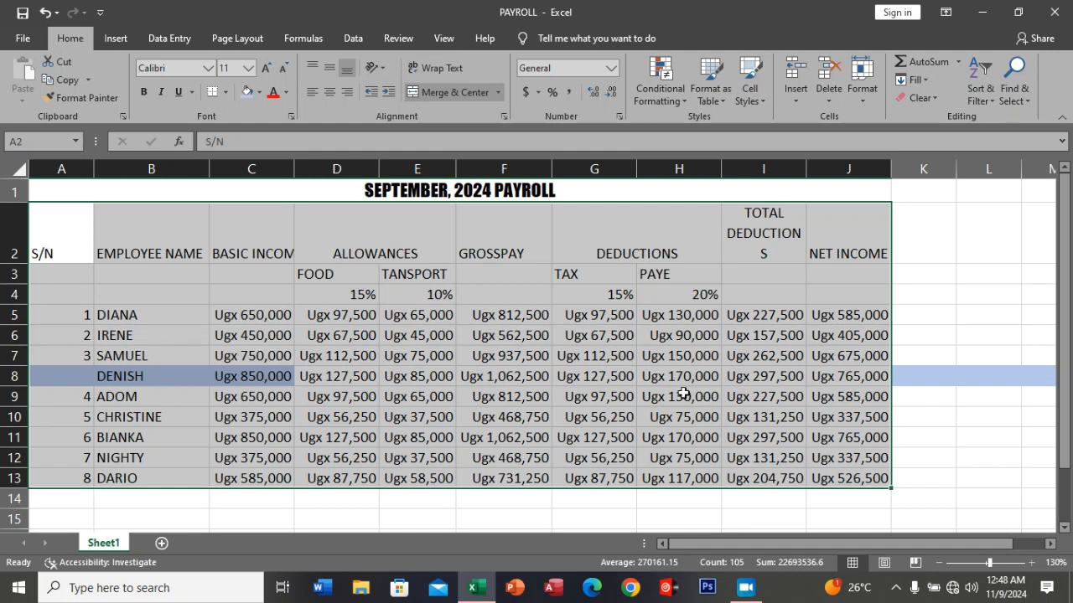
click(207, 69)
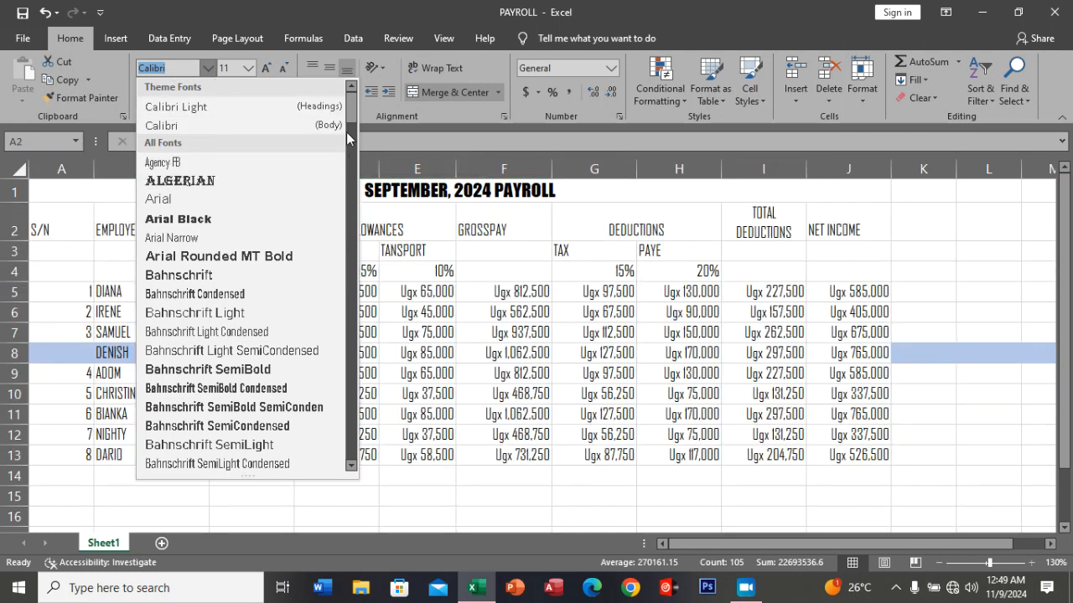
drag(348, 122, 350, 421)
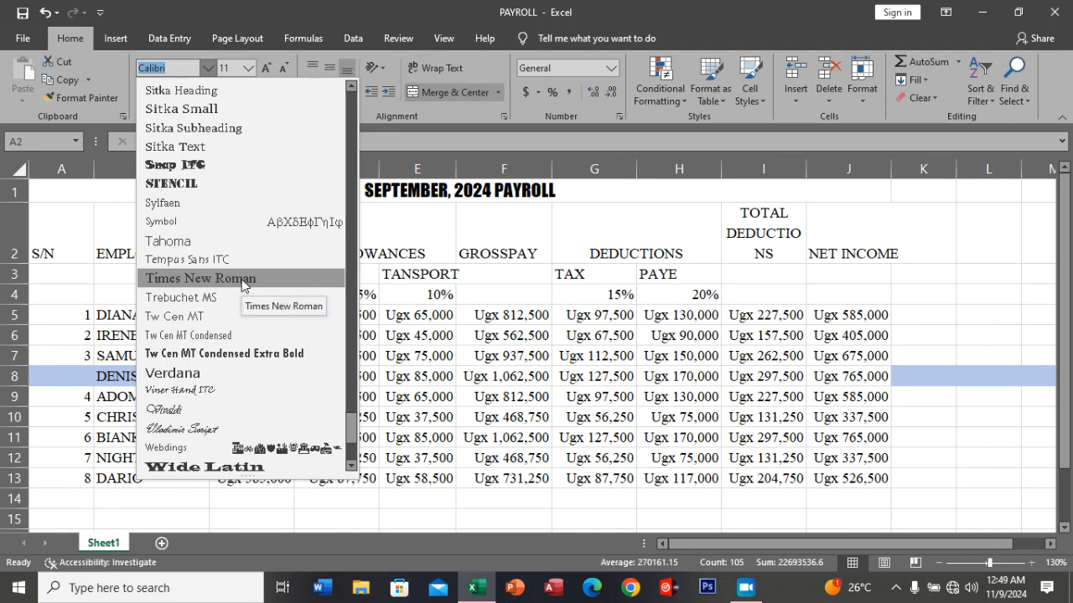
click(201, 278)
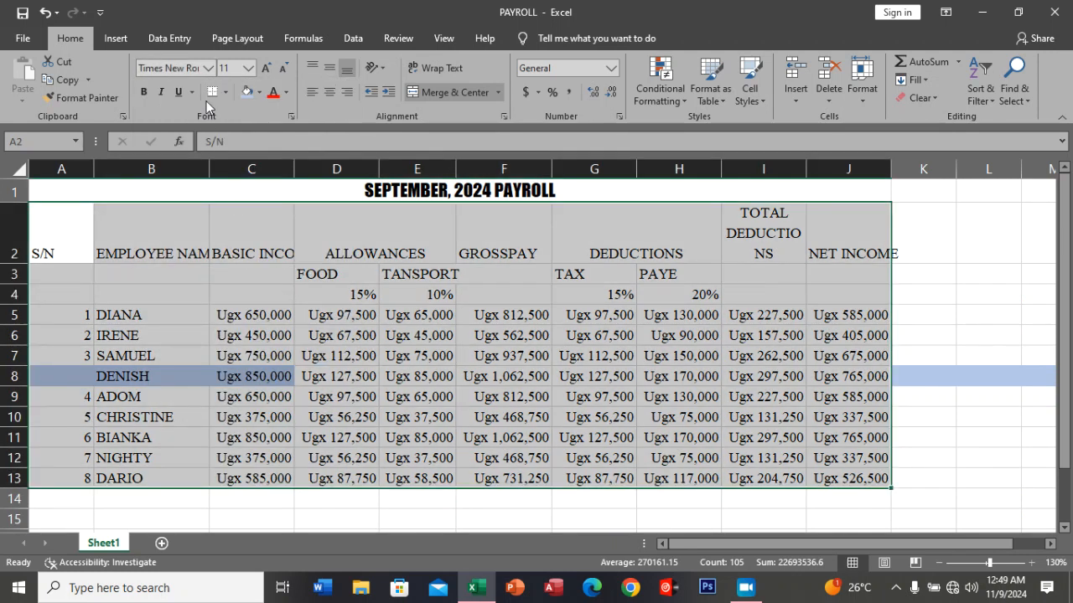
click(186, 70)
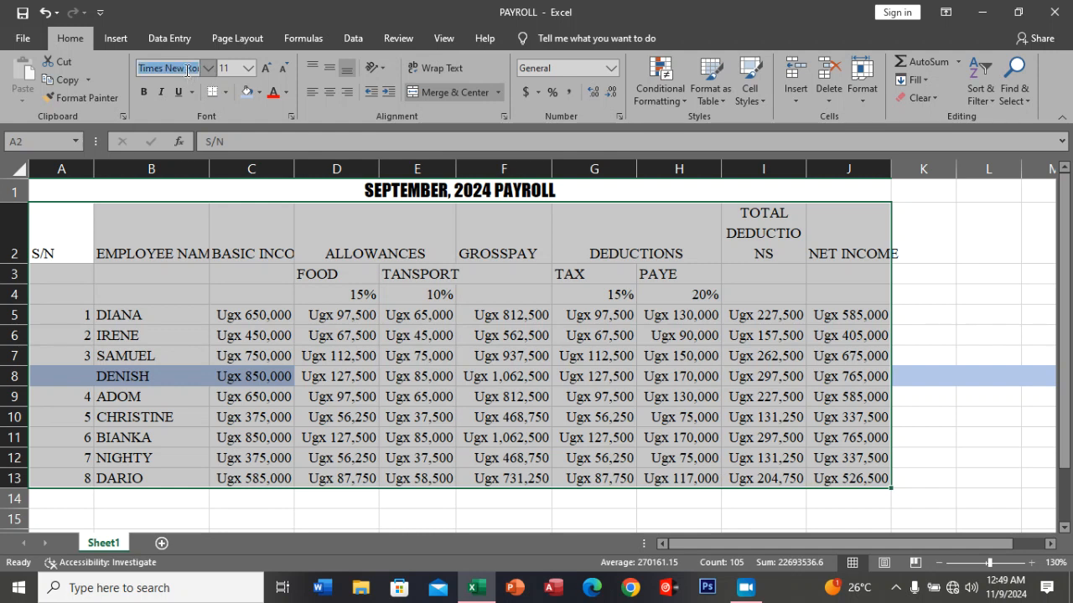
text(Times)
key(Return)
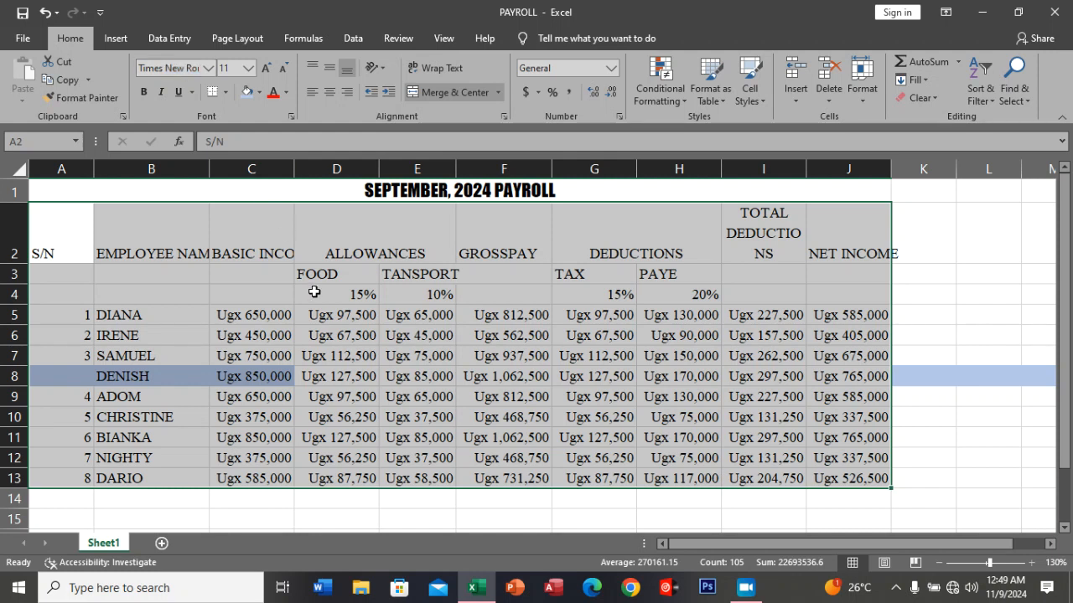
AutoFit the BASIC INCOME column and widen the TOTAL DEDUCTIONS column so that its heading fits on two lines.
click(352, 295)
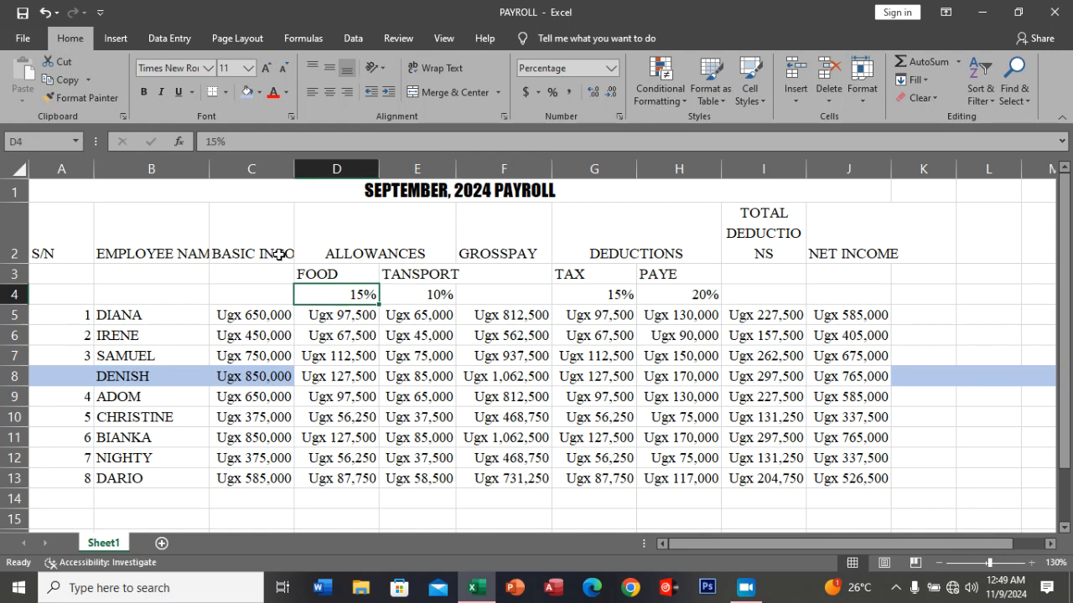
double_click(293, 169)
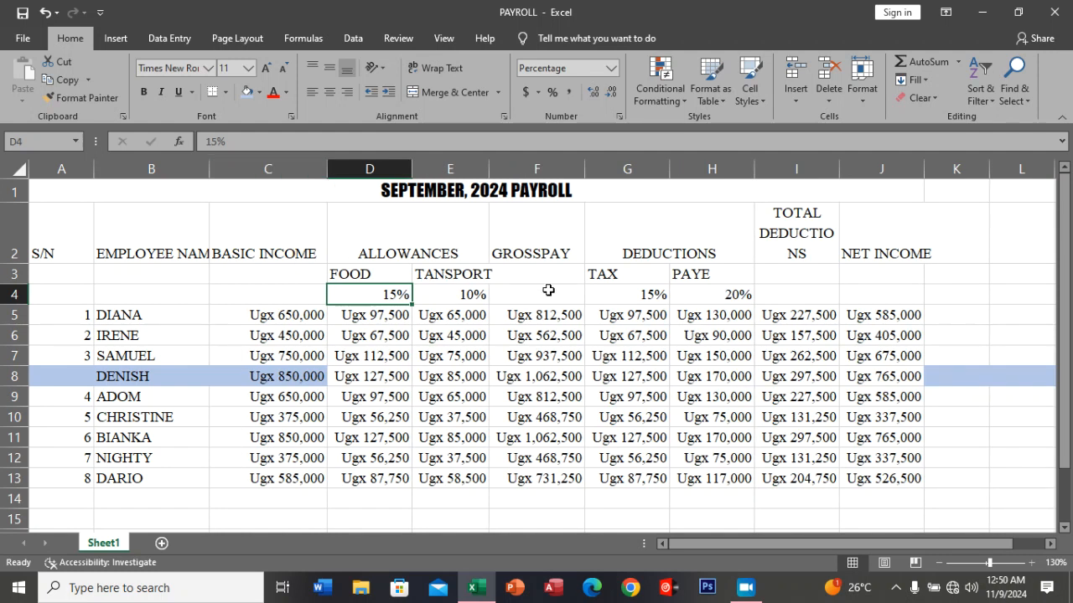
double_click(842, 167)
double_click(841, 167)
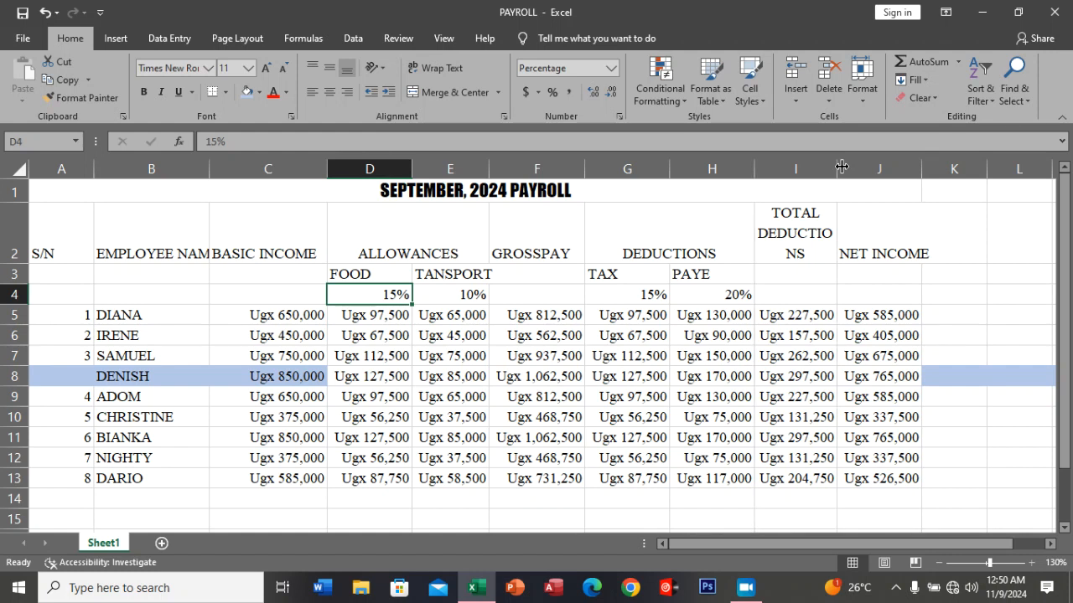
drag(838, 168, 864, 168)
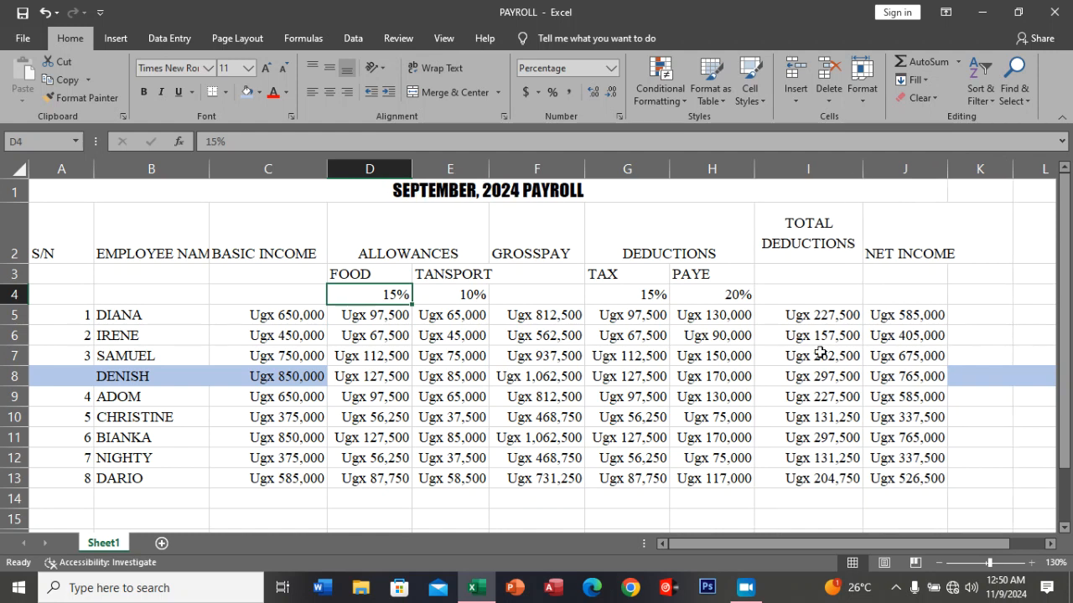
Color the heading text in A2:J2 with the standard light blue font color.
scroll(796, 408, down, 1)
scroll(796, 411, up, 1)
drag(46, 255, 897, 253)
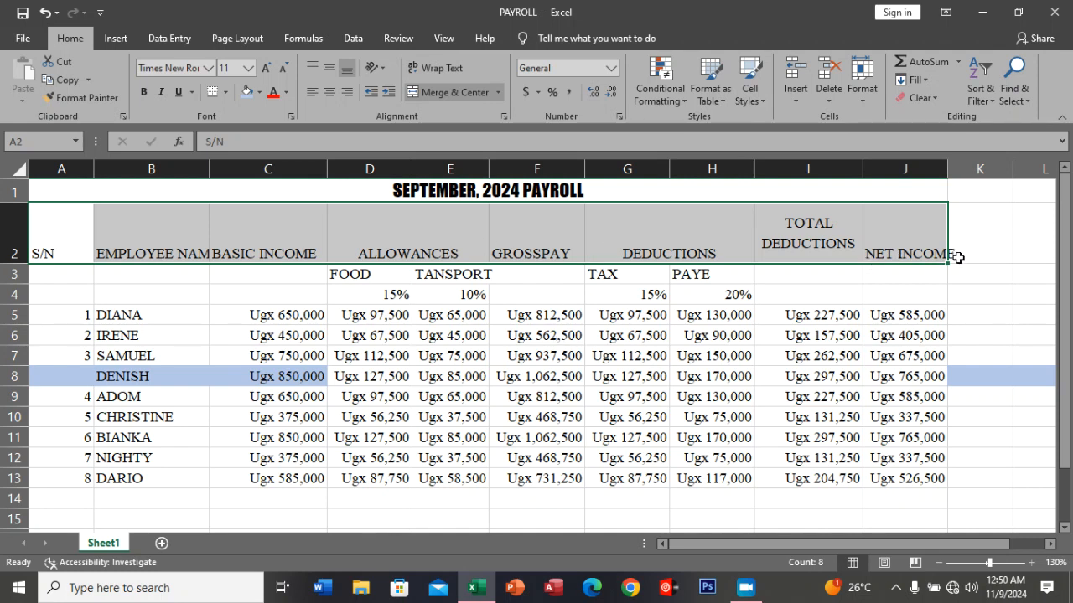
click(662, 224)
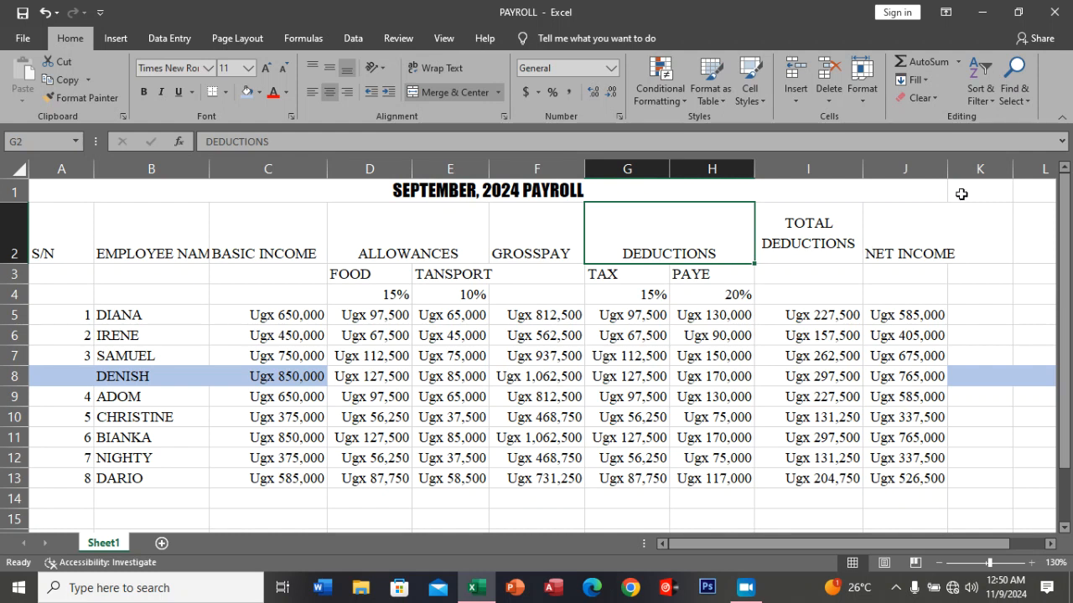
click(947, 167)
drag(54, 255, 942, 259)
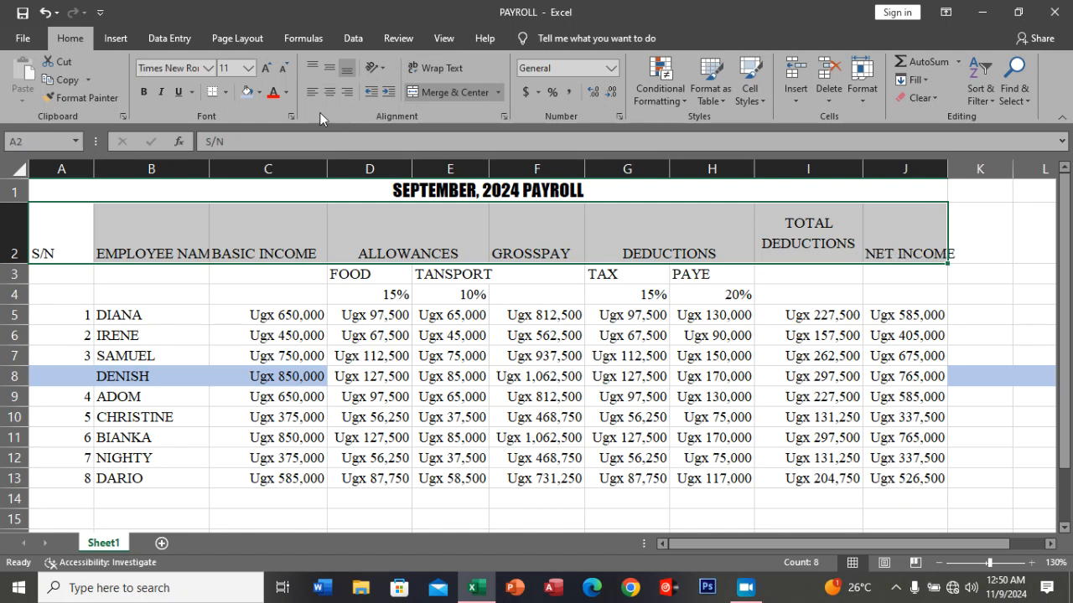
click(285, 92)
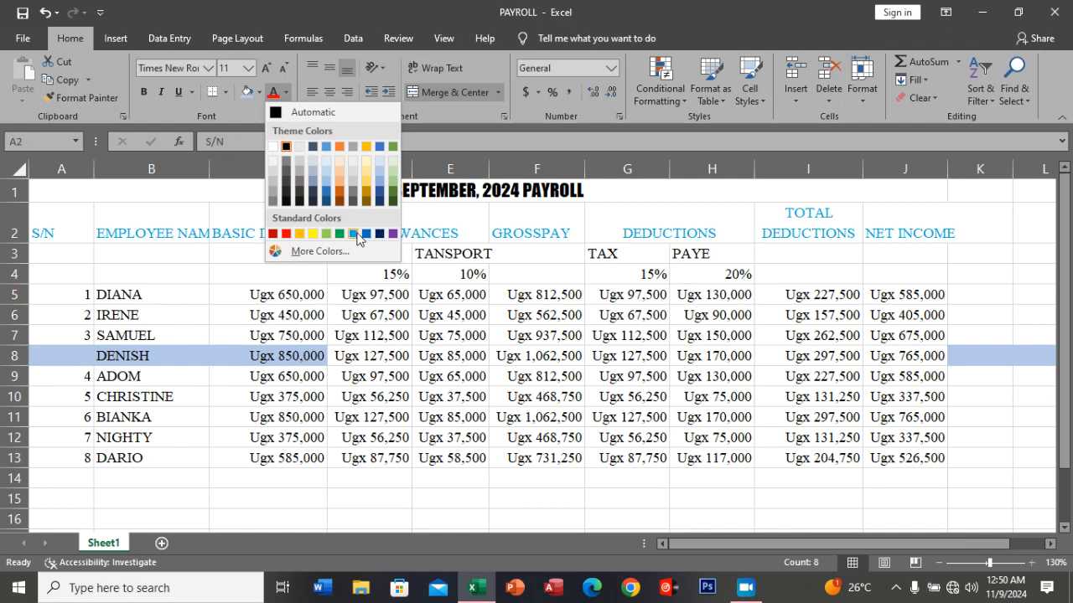
click(357, 234)
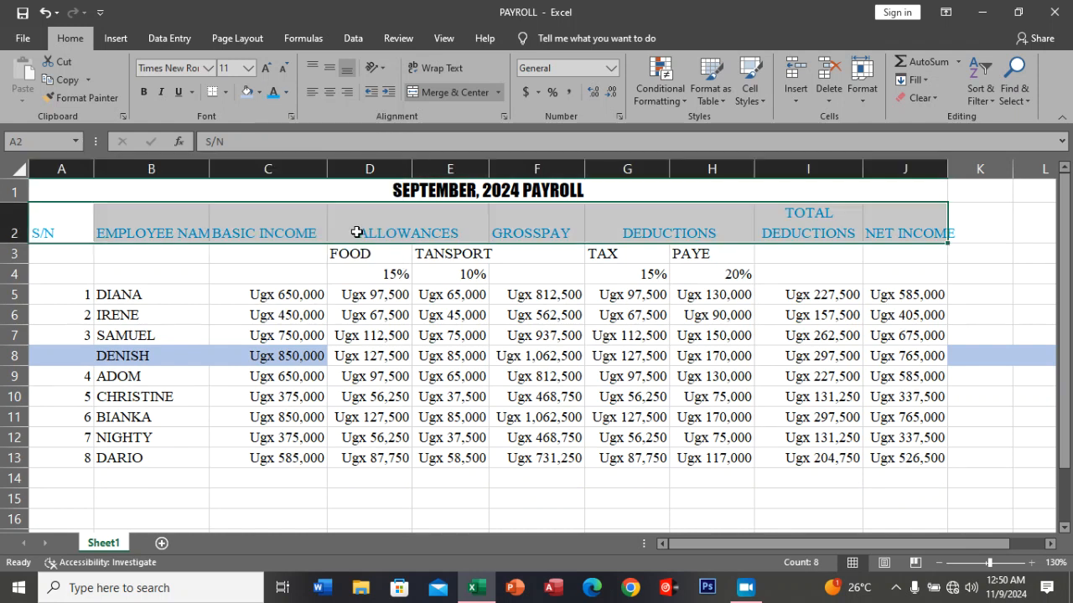
Make the headings in A2:J2 bold and centered, and AutoFit the NET INCOME and EMPLOYEE NAME columns to them.
click(147, 92)
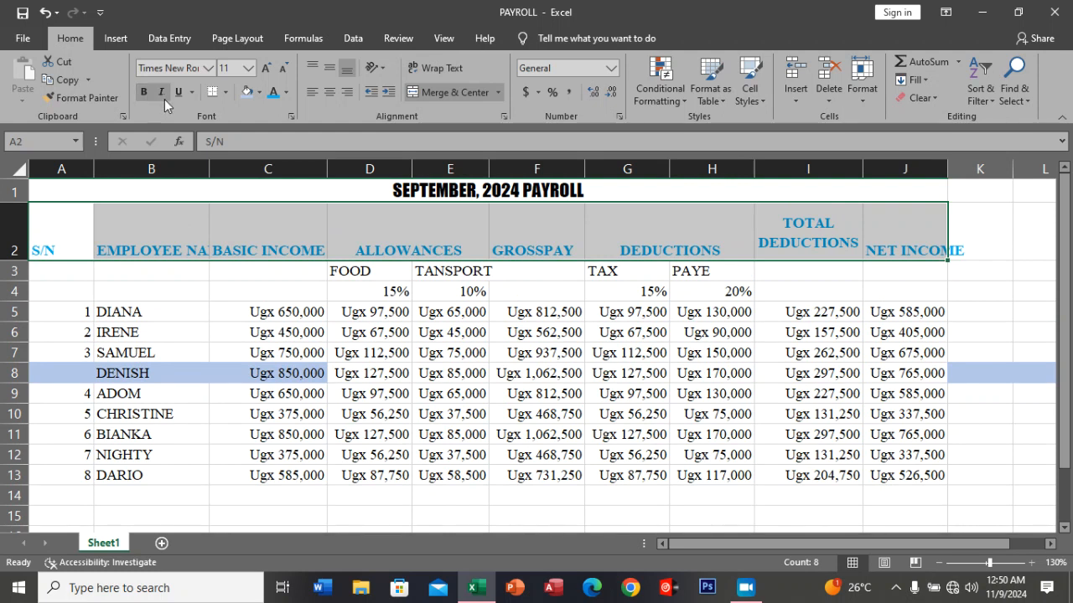
click(333, 91)
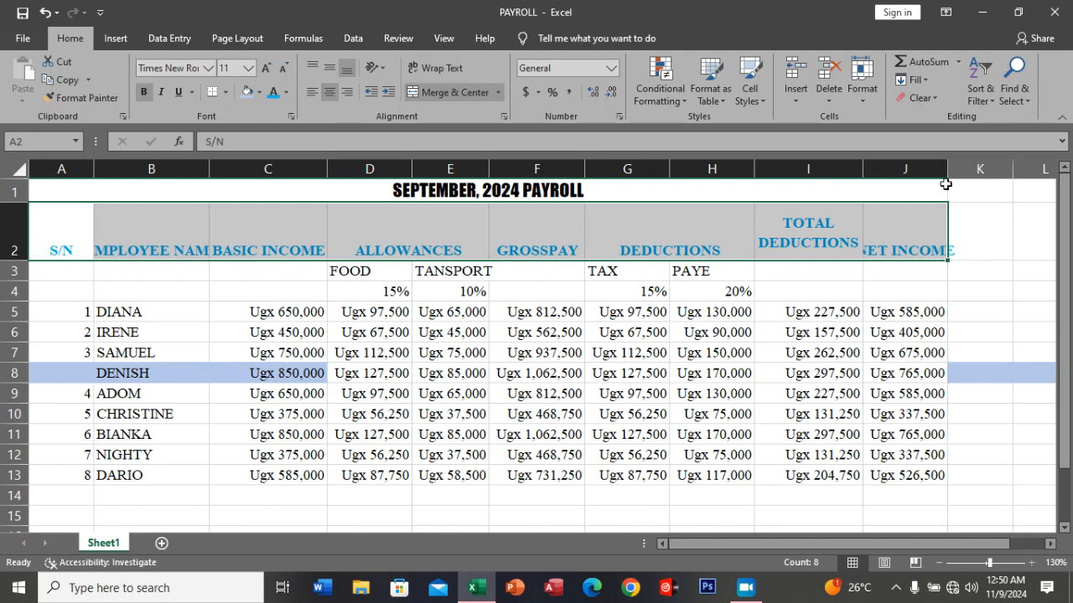
click(931, 231)
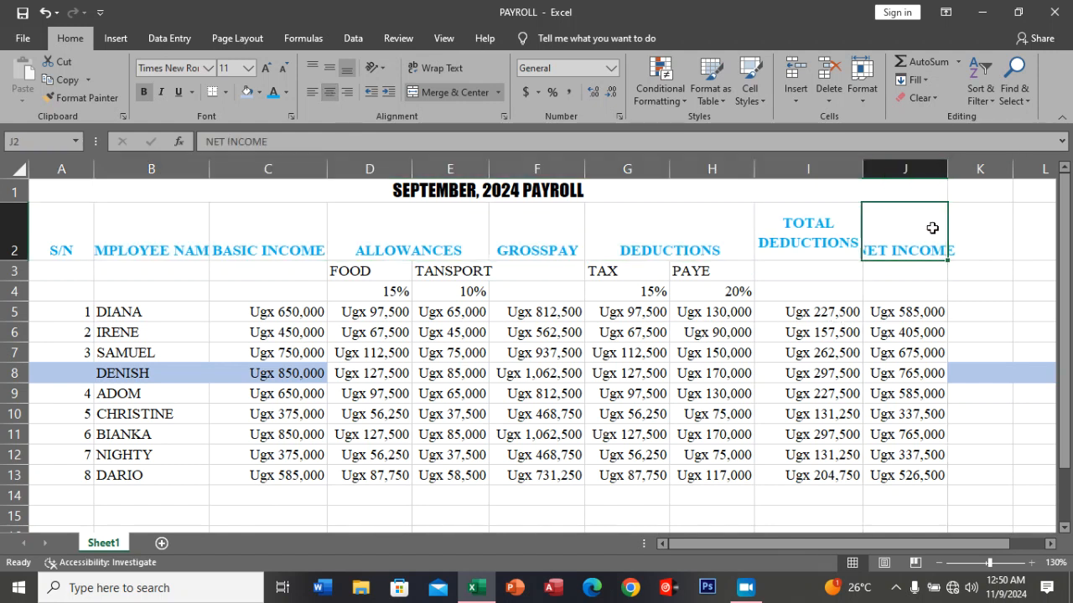
double_click(948, 162)
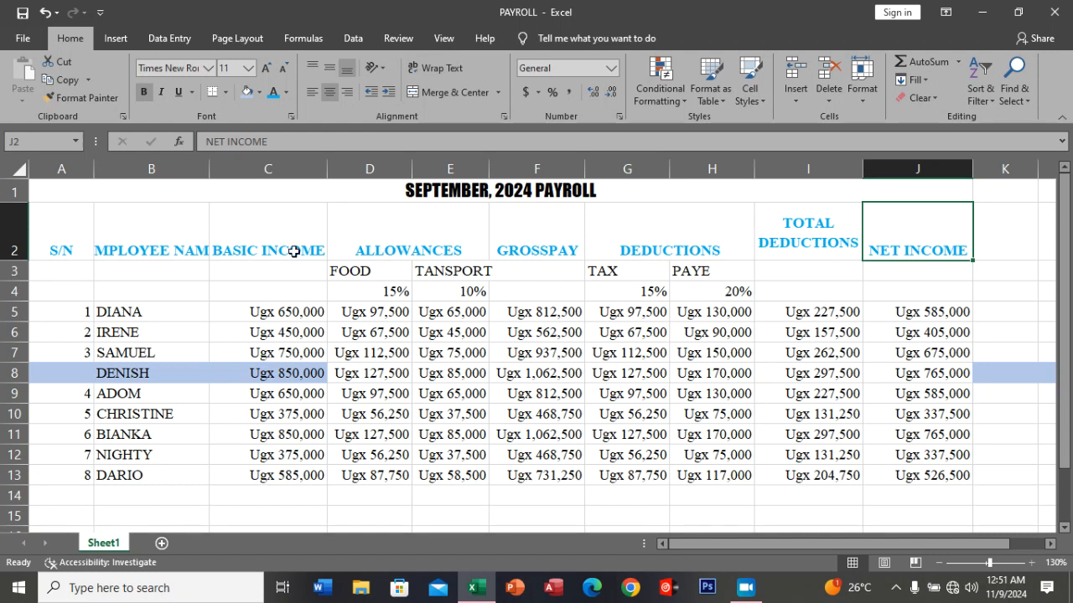
double_click(209, 162)
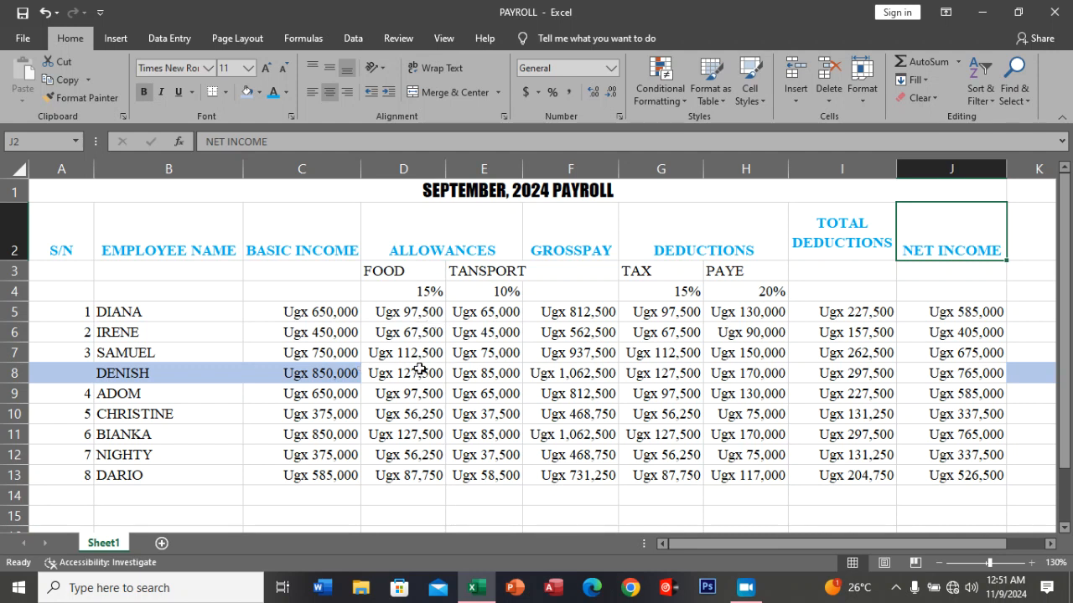
scroll(420, 367, down, 1)
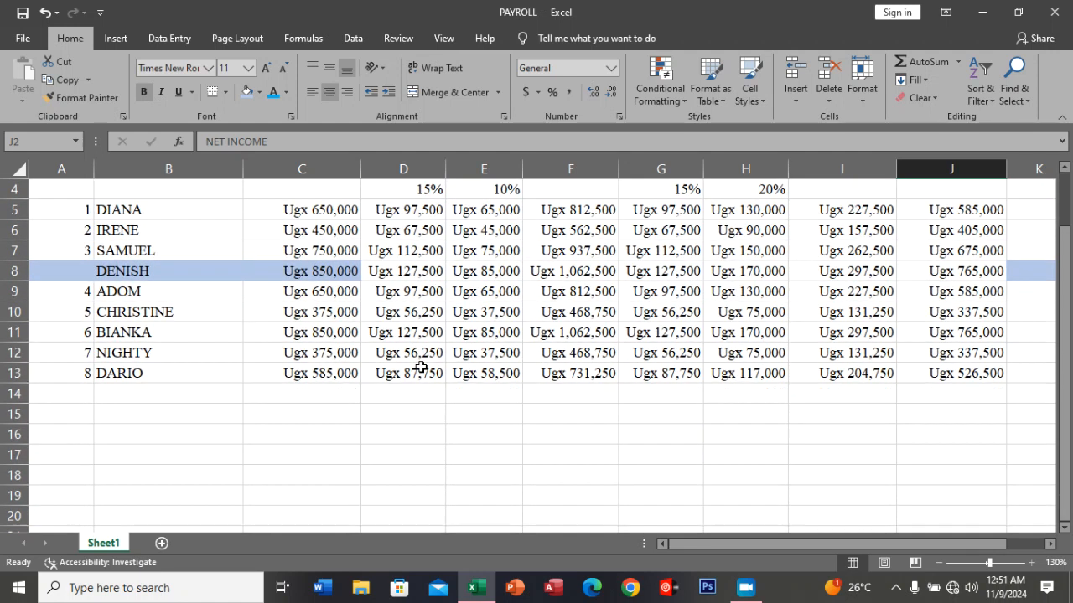
scroll(420, 367, up, 1)
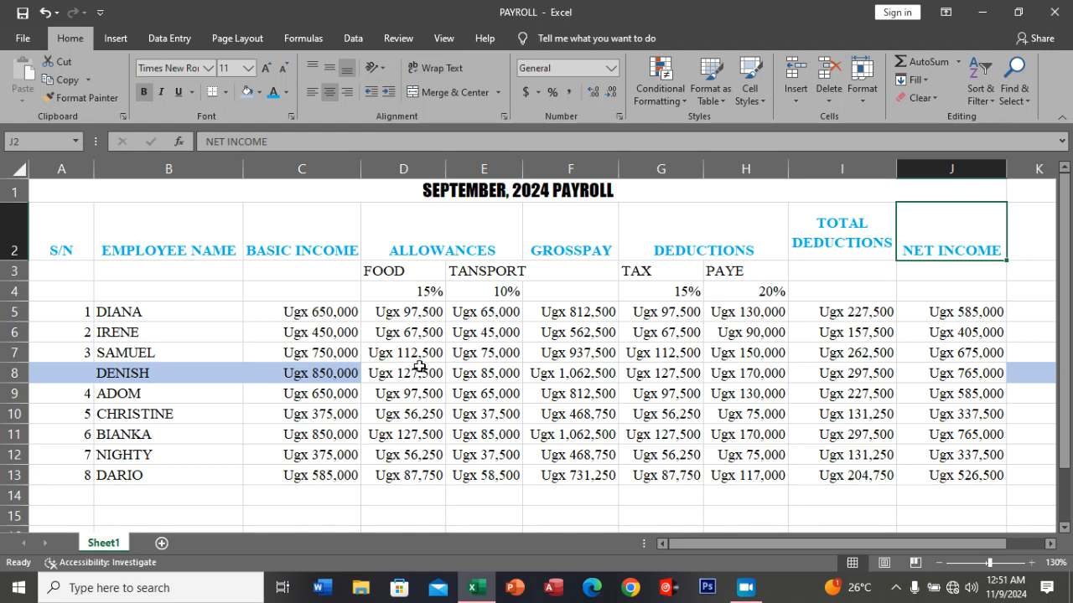
scroll(419, 367, down, 1)
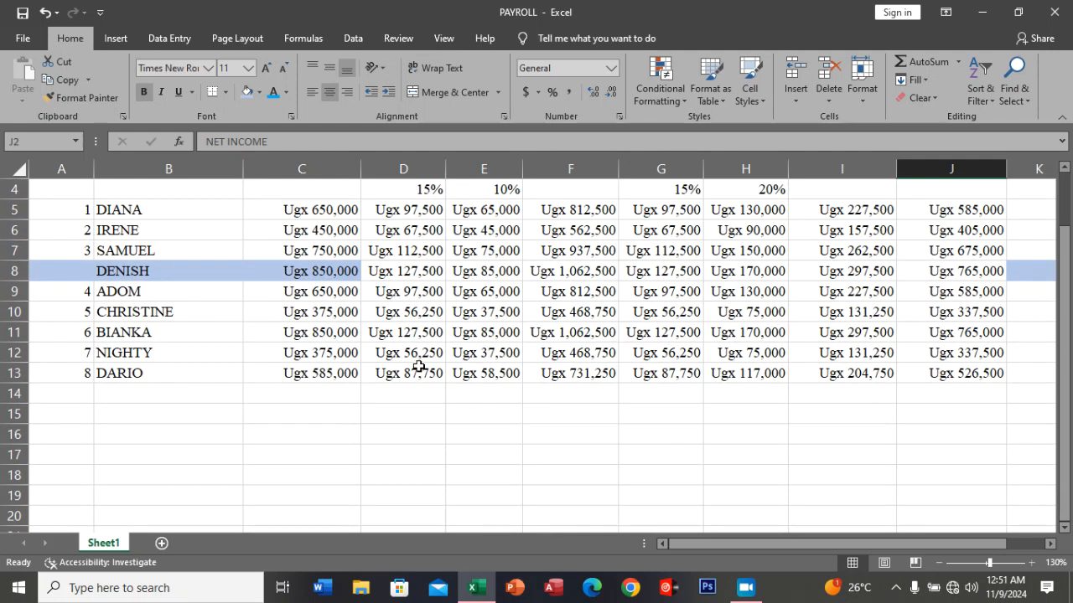
scroll(419, 367, up, 1)
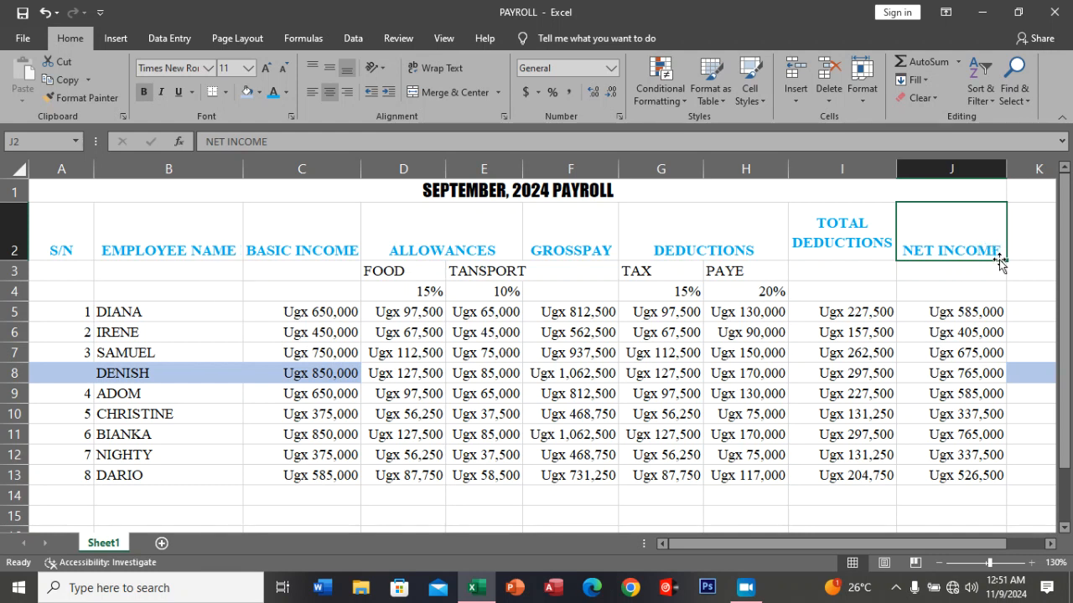
Insert a 3-D Clustered Column chart of the employee names in B5:B13 and their net incomes in J5:J13.
drag(144, 314, 156, 475)
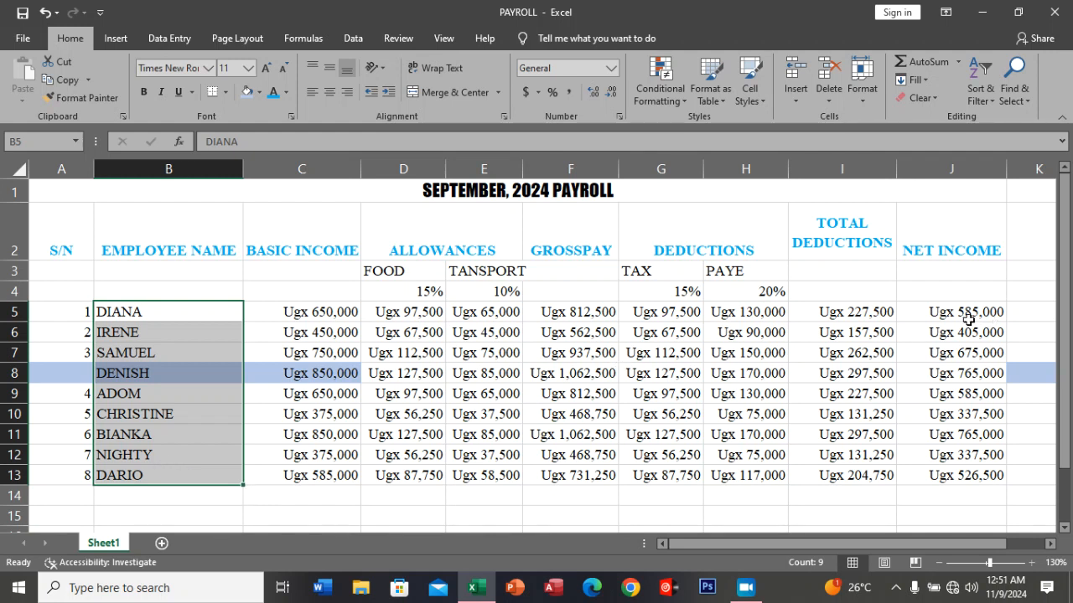
ctrl+drag(946, 314, 958, 475)
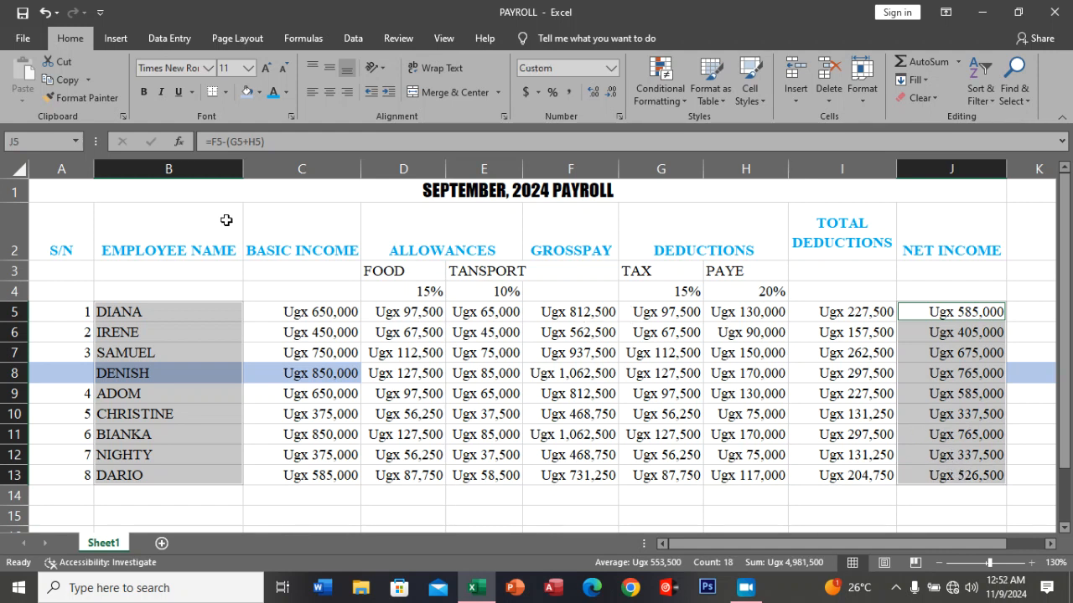
click(116, 40)
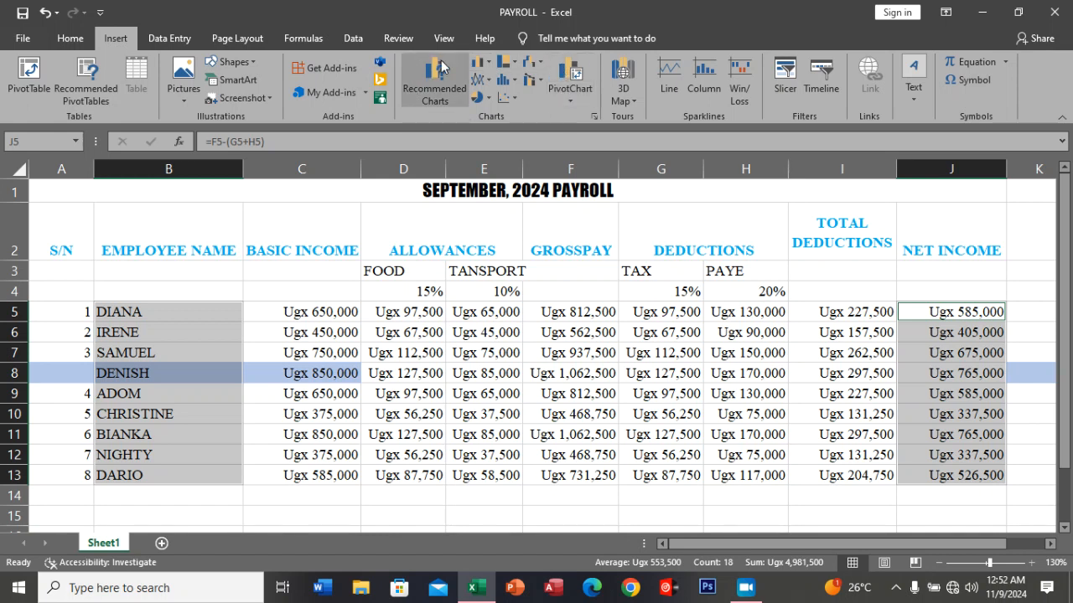
click(486, 62)
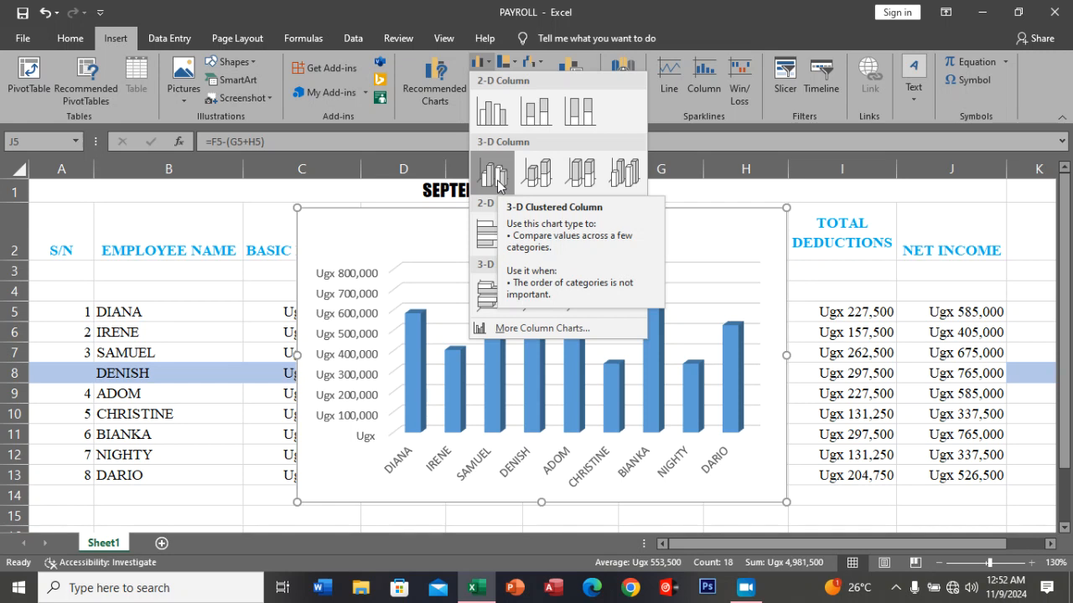
click(495, 175)
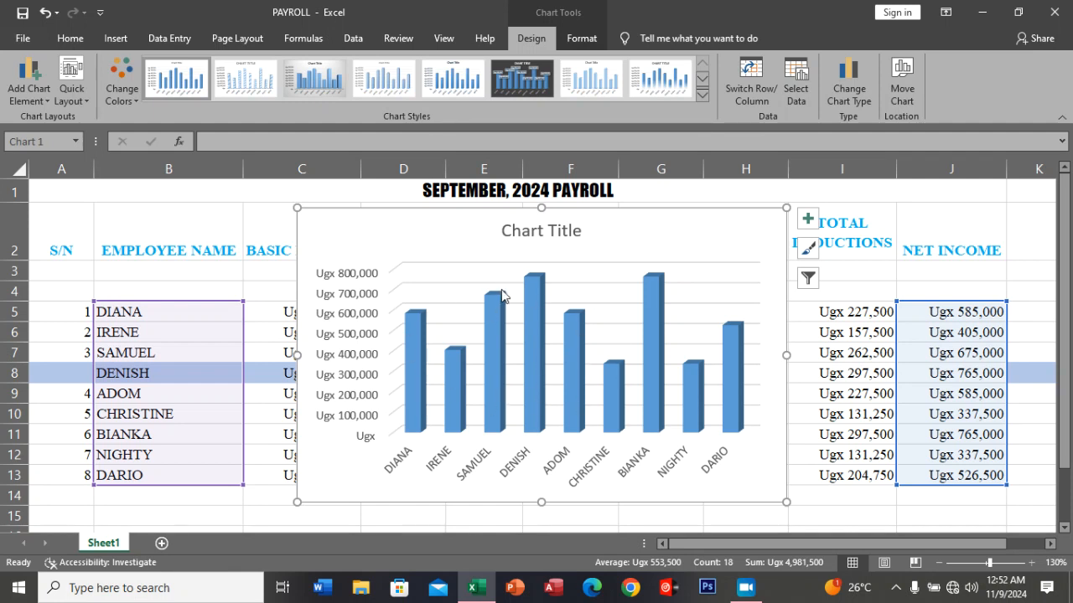
Try several light and gray chart styles on the net income chart, ending with Style 8.
mouse_move(495, 336)
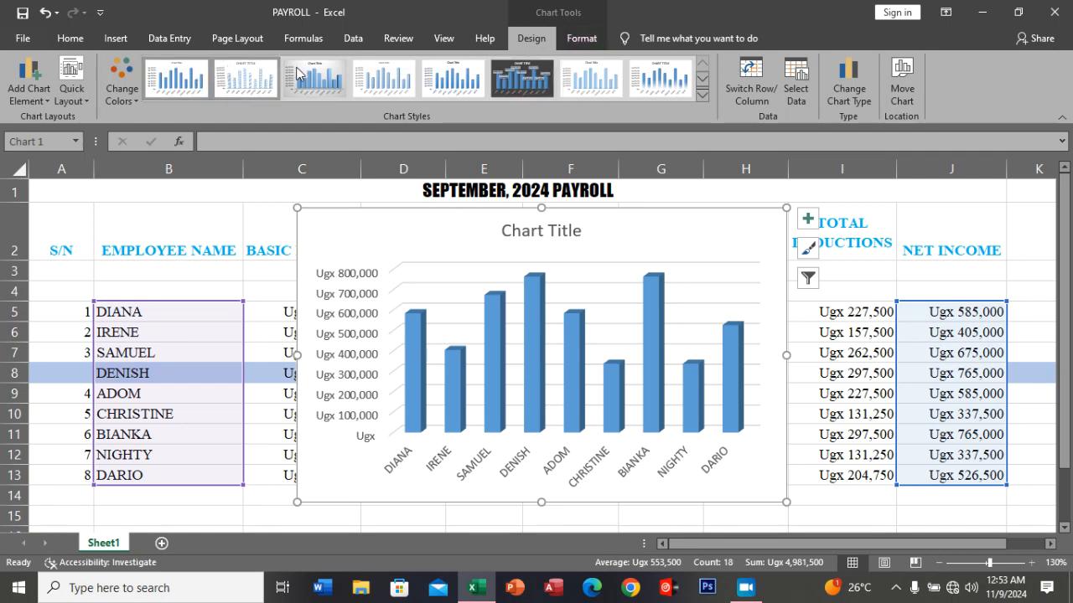
click(702, 98)
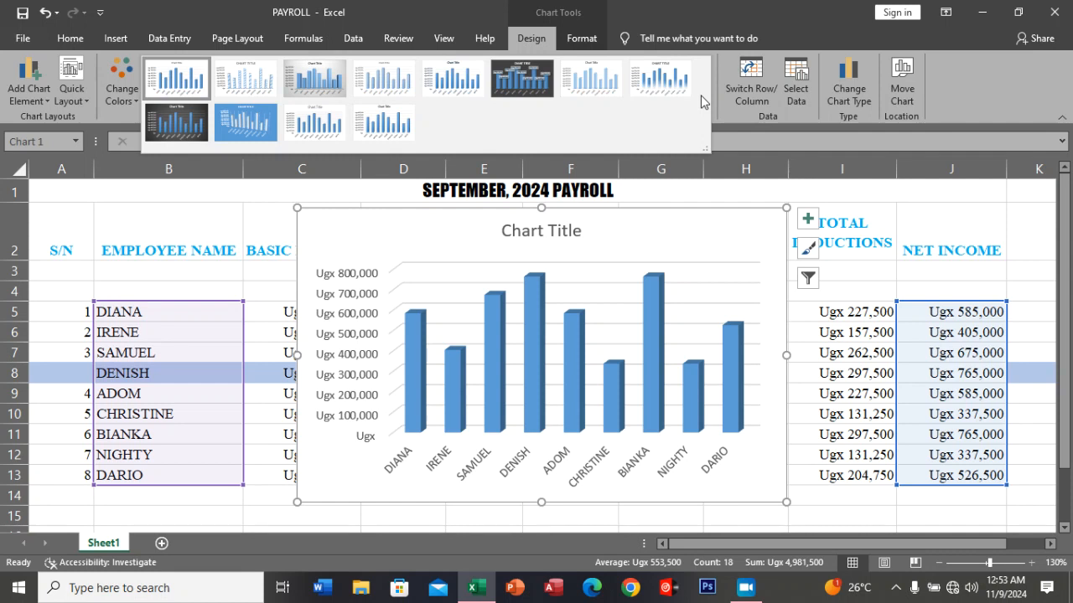
click(589, 78)
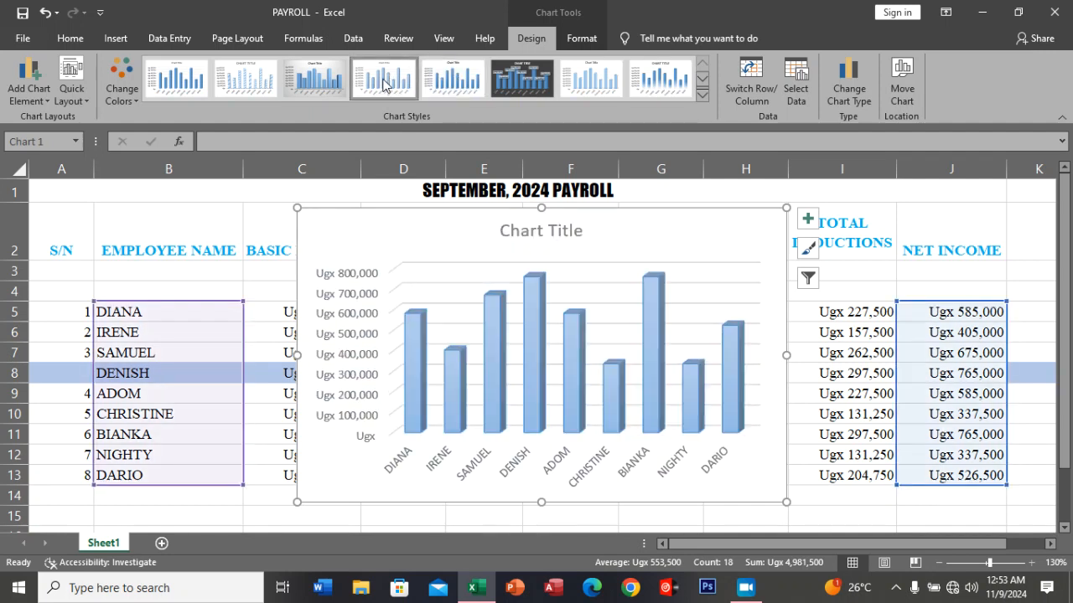
click(335, 84)
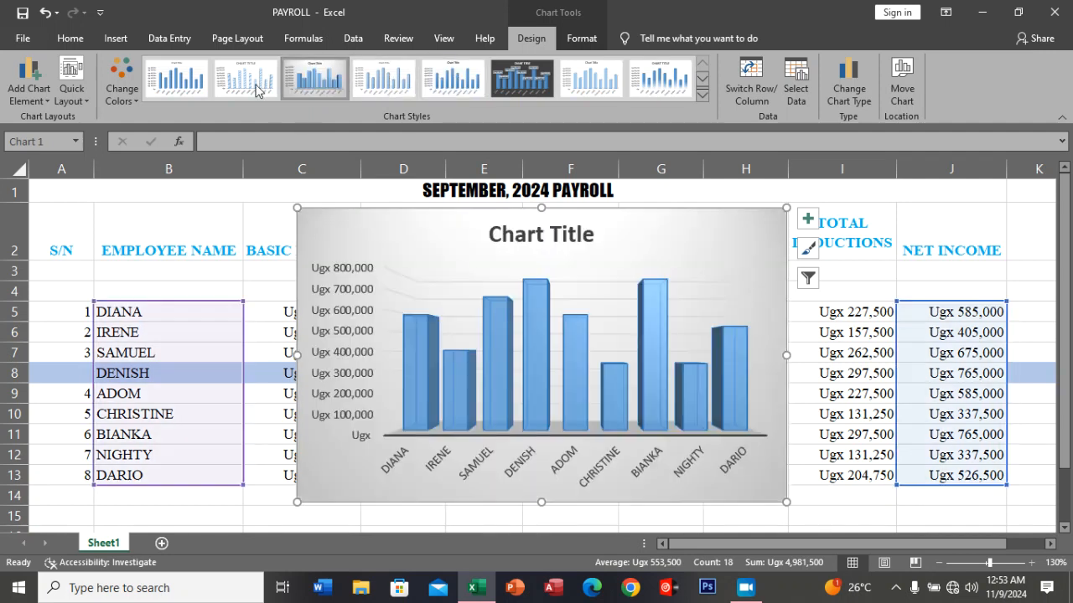
click(254, 91)
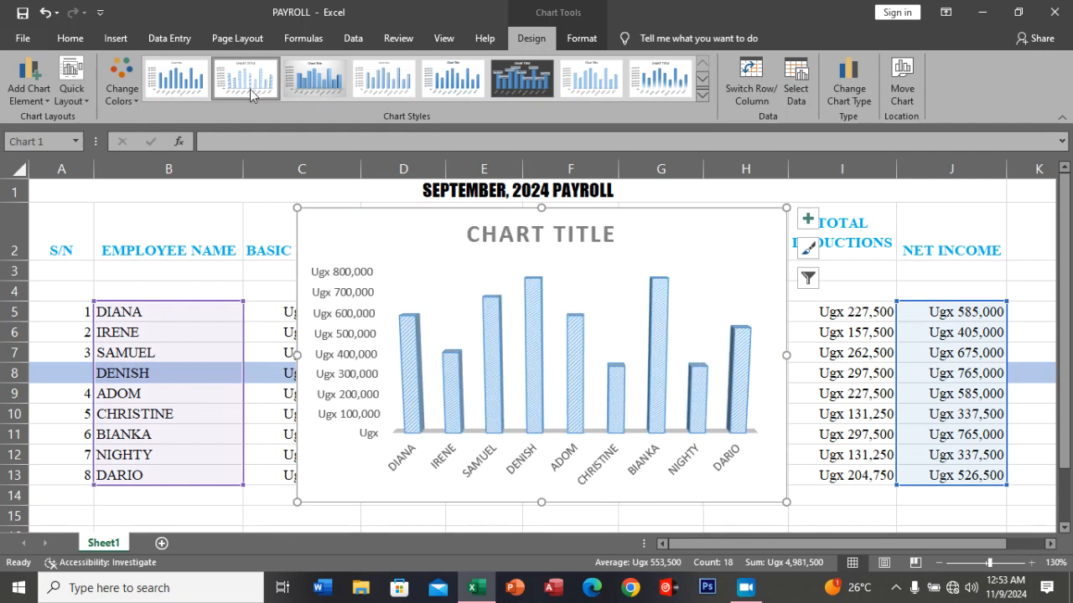
click(186, 92)
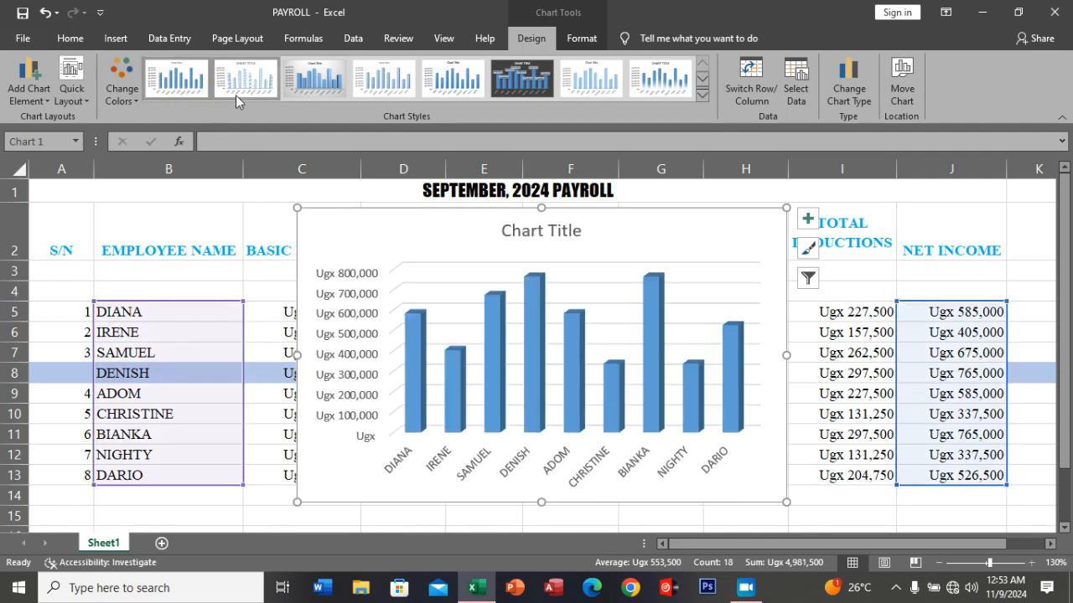
click(680, 94)
Compare the dark chart style with the last one in the gallery and apply the last, with shadowed blue columns on white.
click(702, 95)
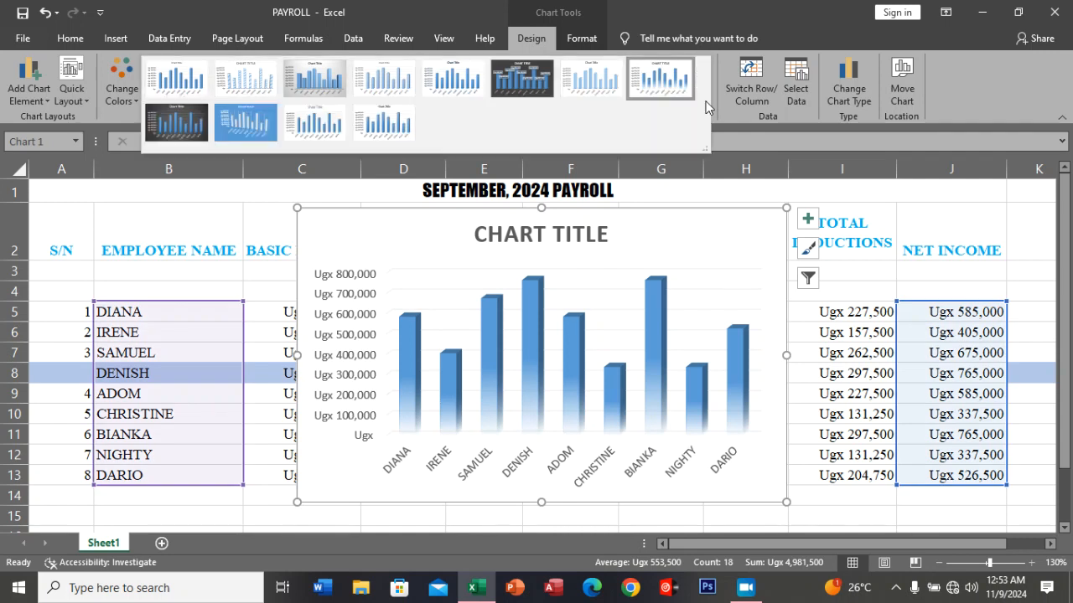
click(399, 131)
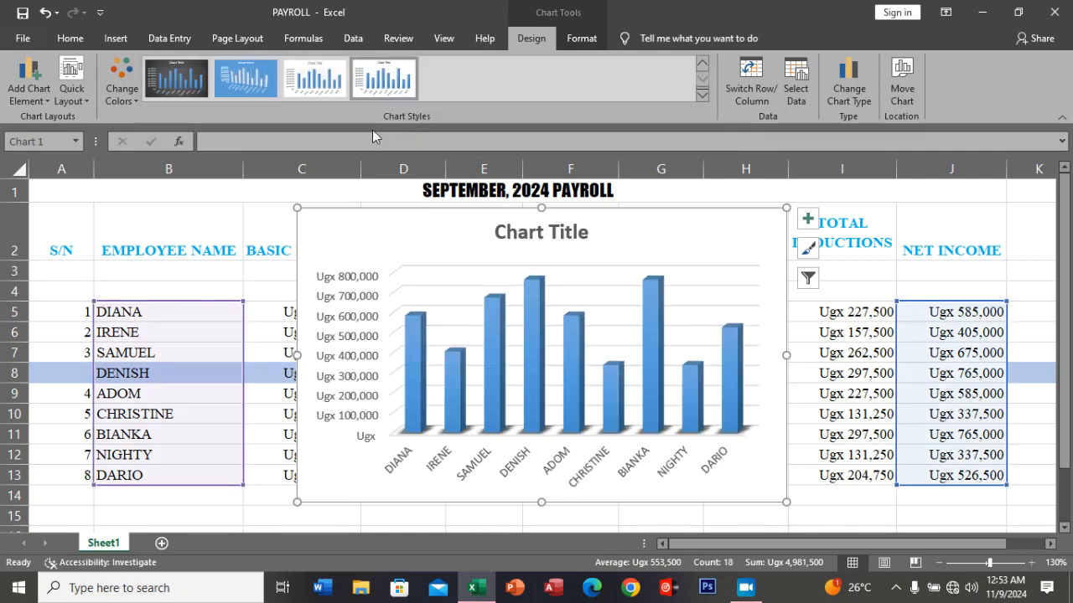
click(701, 95)
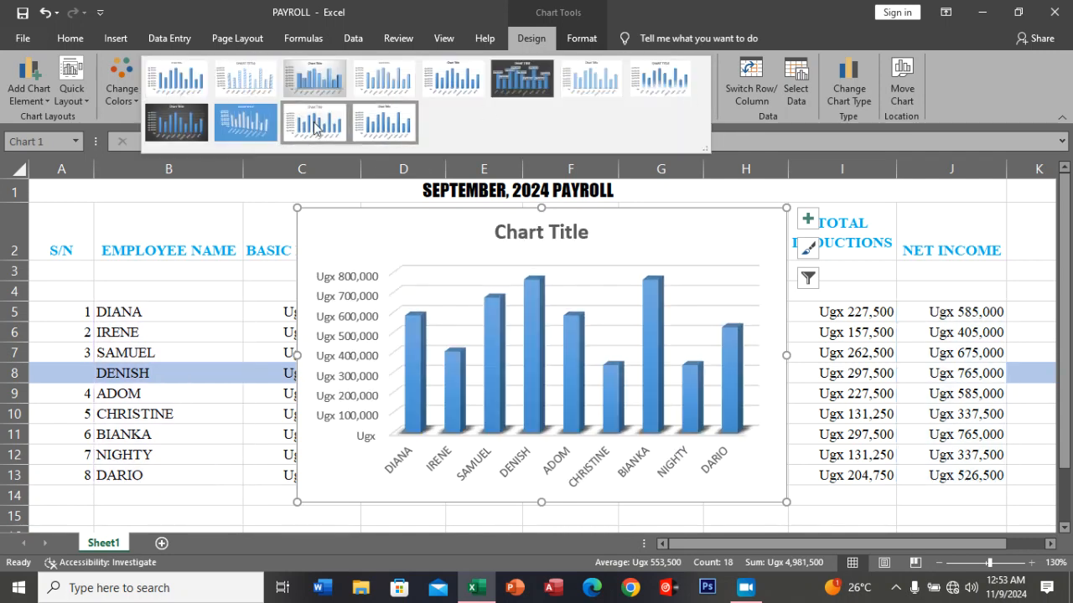
click(189, 134)
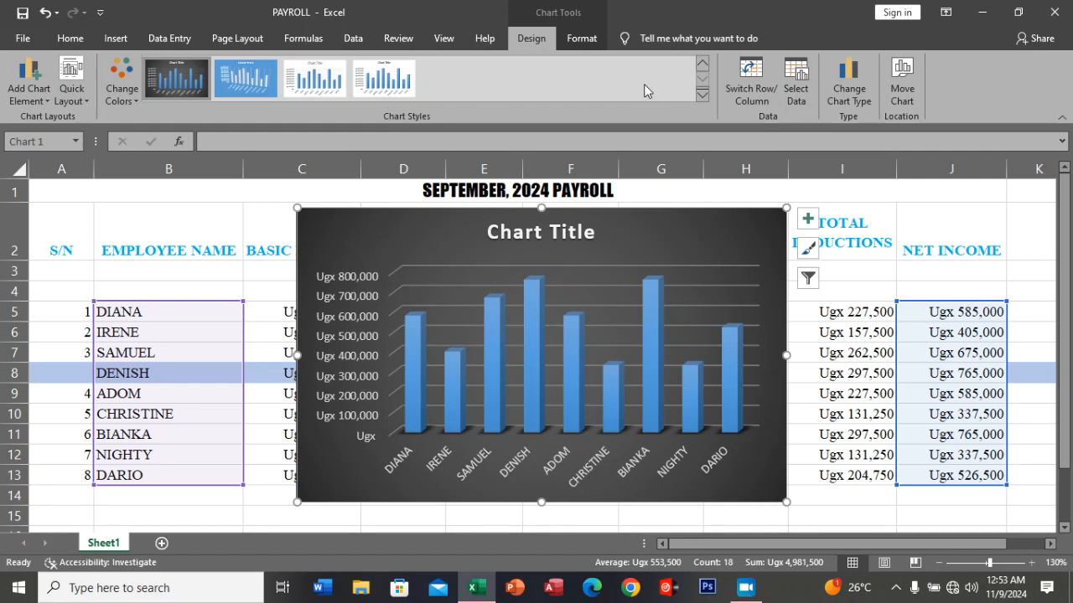
click(383, 78)
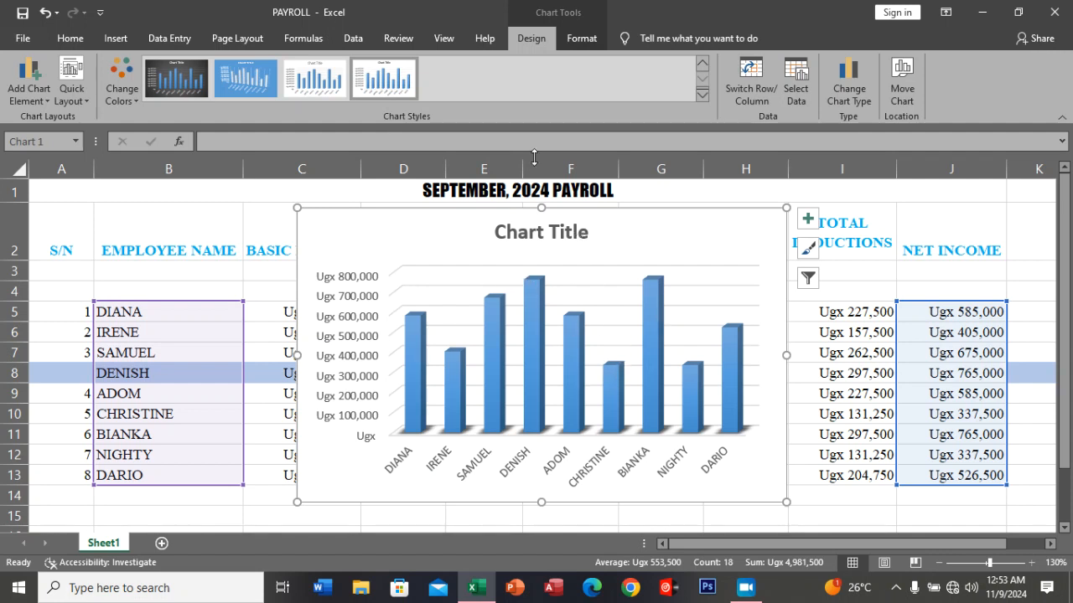
click(257, 207)
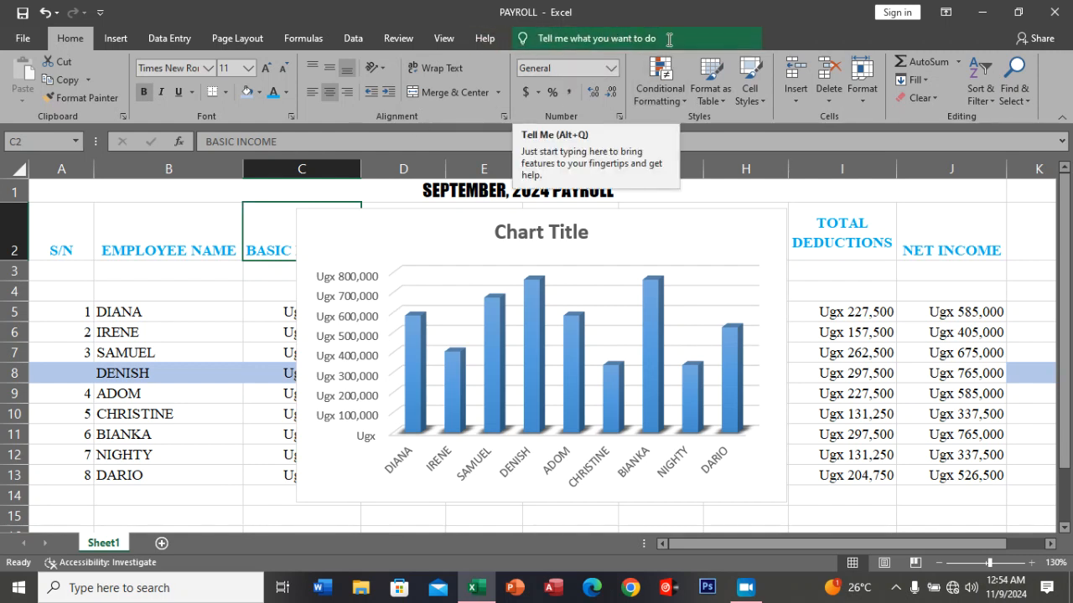
Move the net income chart to a new sheet named MOVED CHART.
click(721, 249)
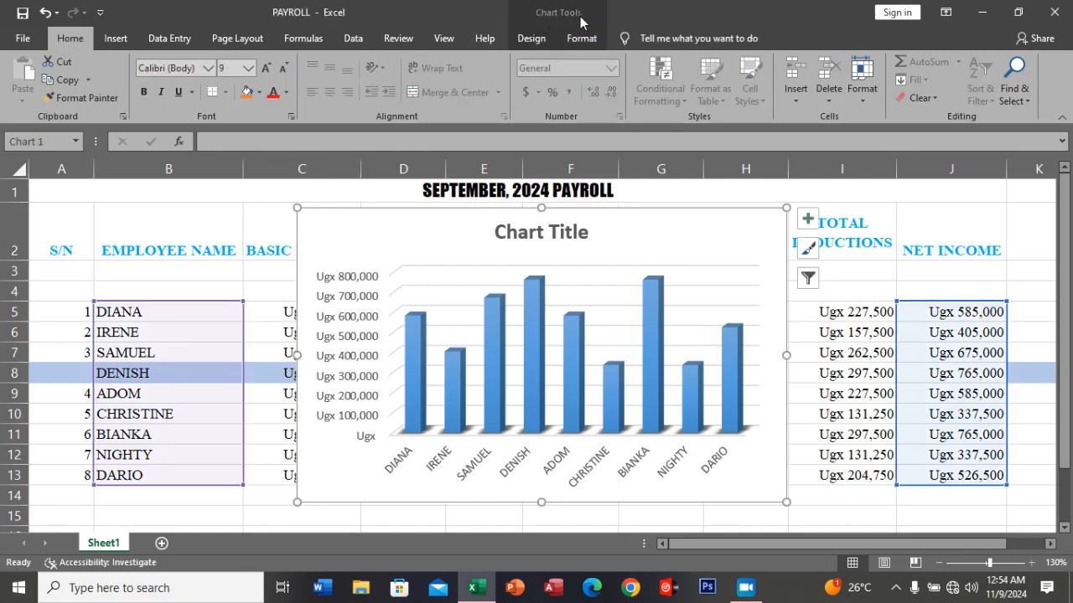
click(537, 42)
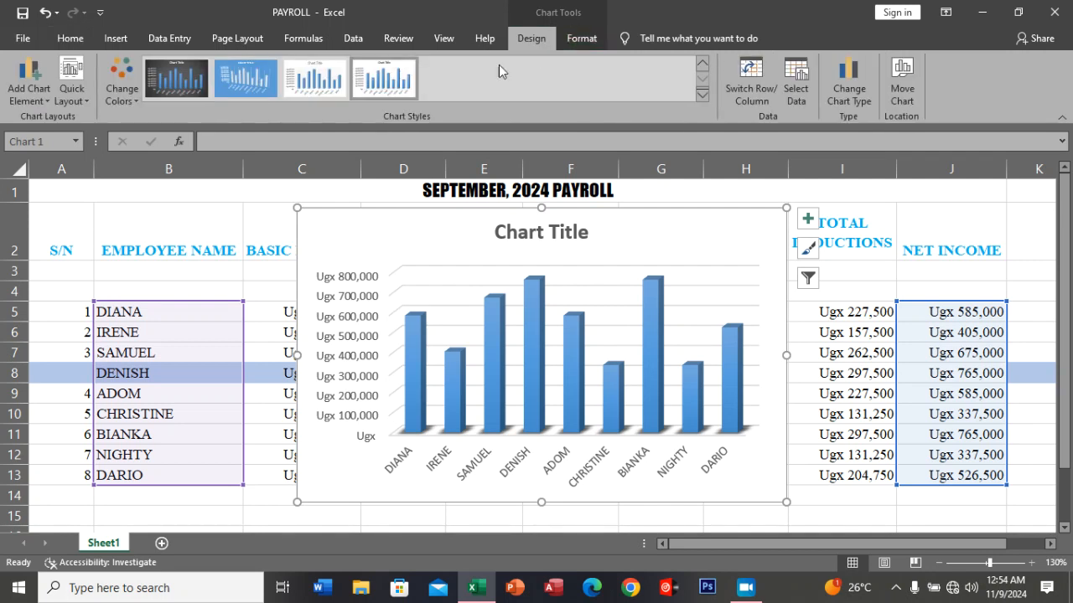
click(899, 75)
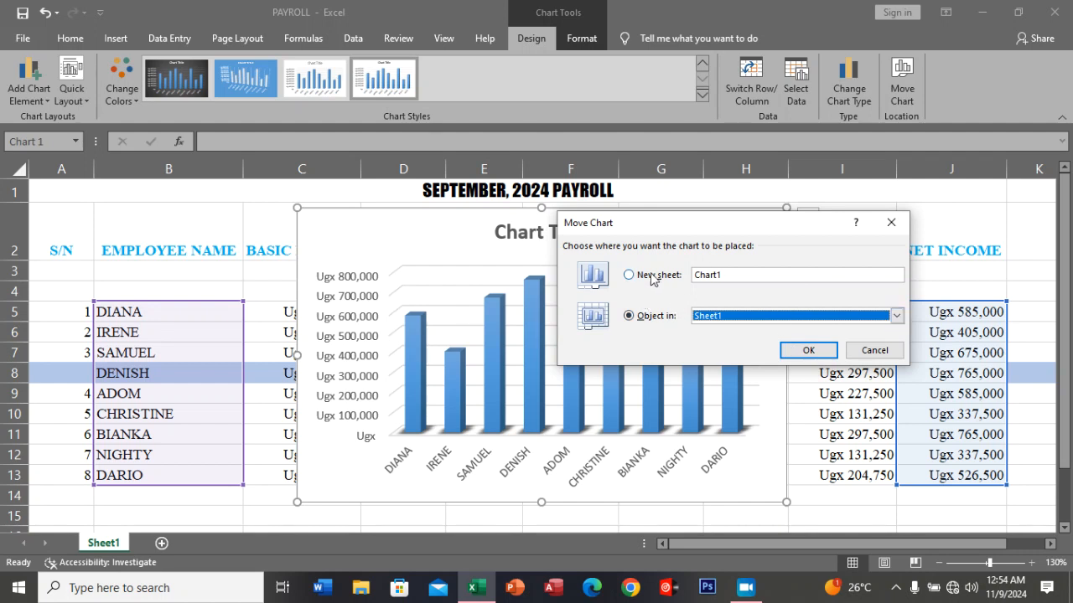
double_click(729, 275)
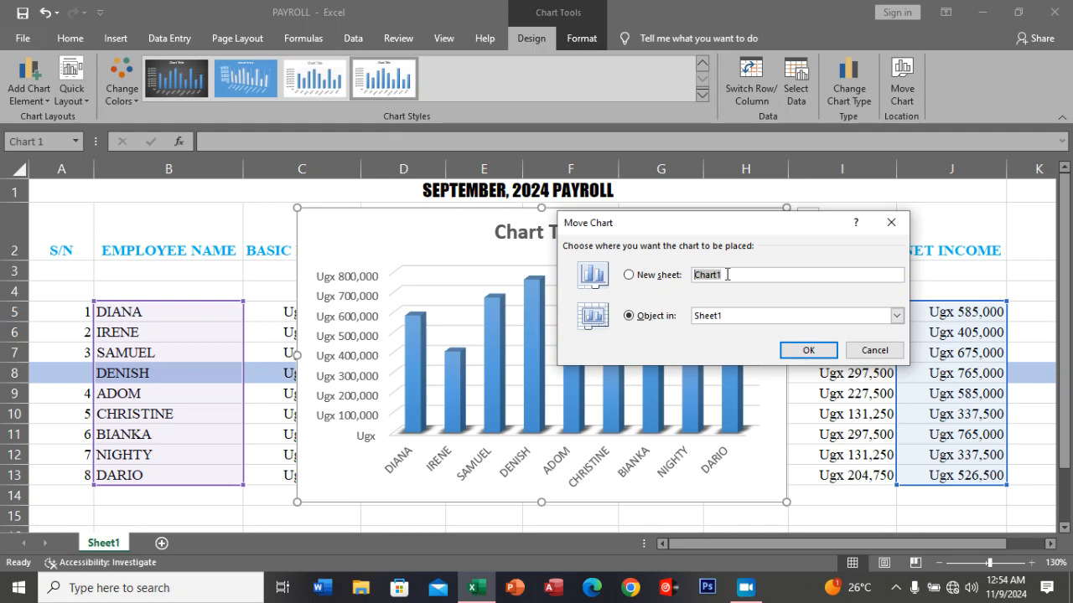
key(Caps_Lock)
text(MOVED CHART)
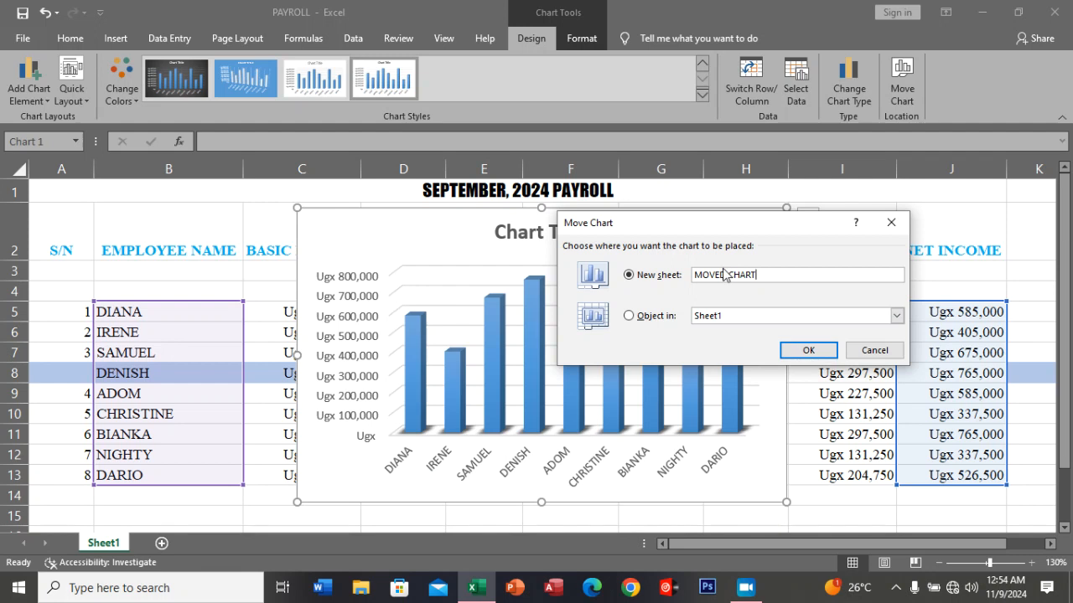
click(800, 352)
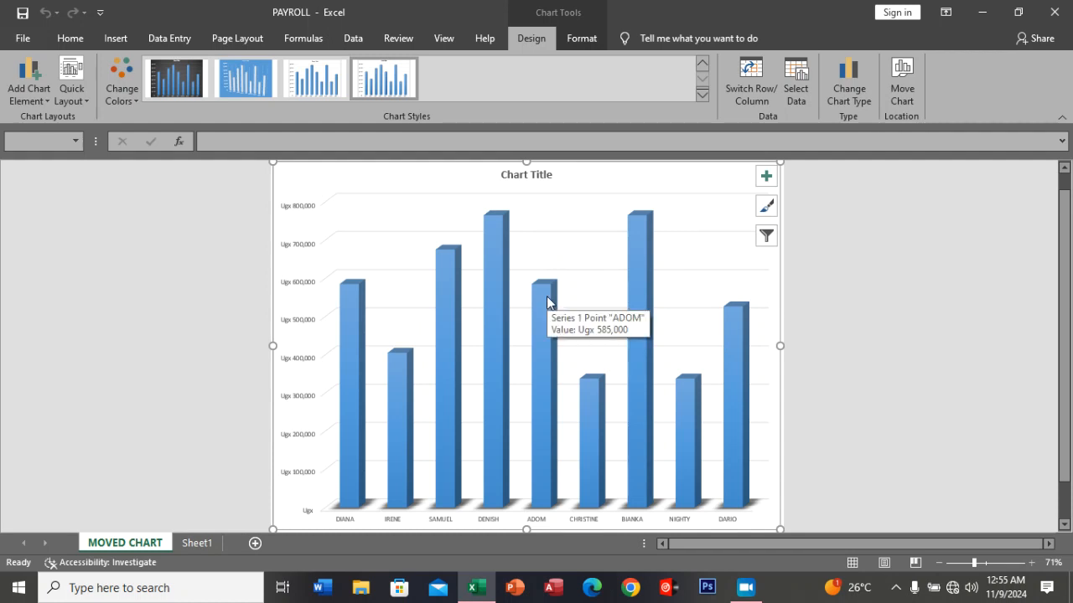
click(45, 97)
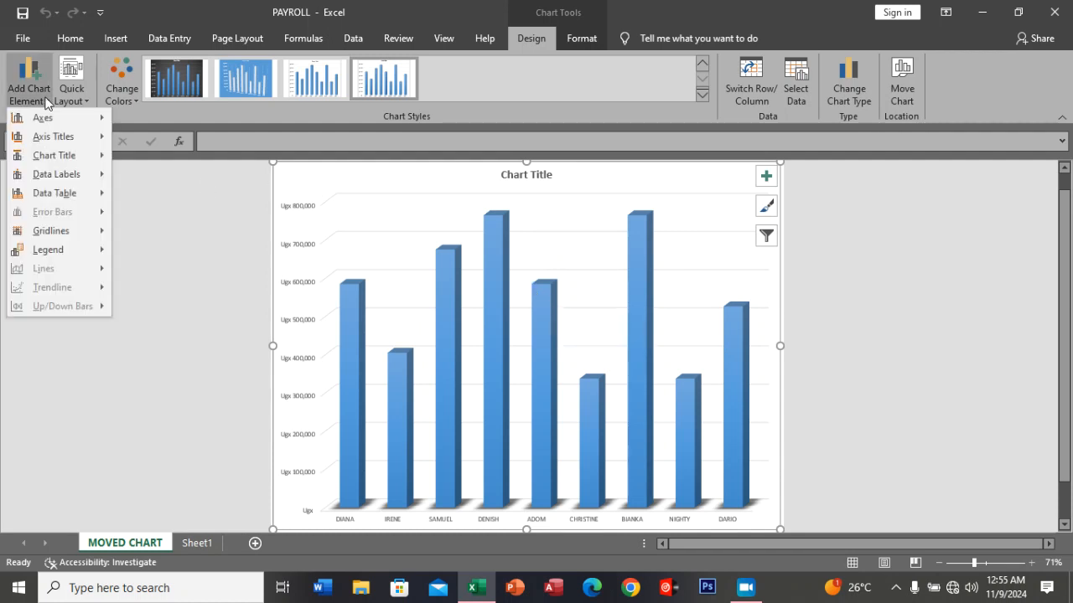
mouse_move(57, 158)
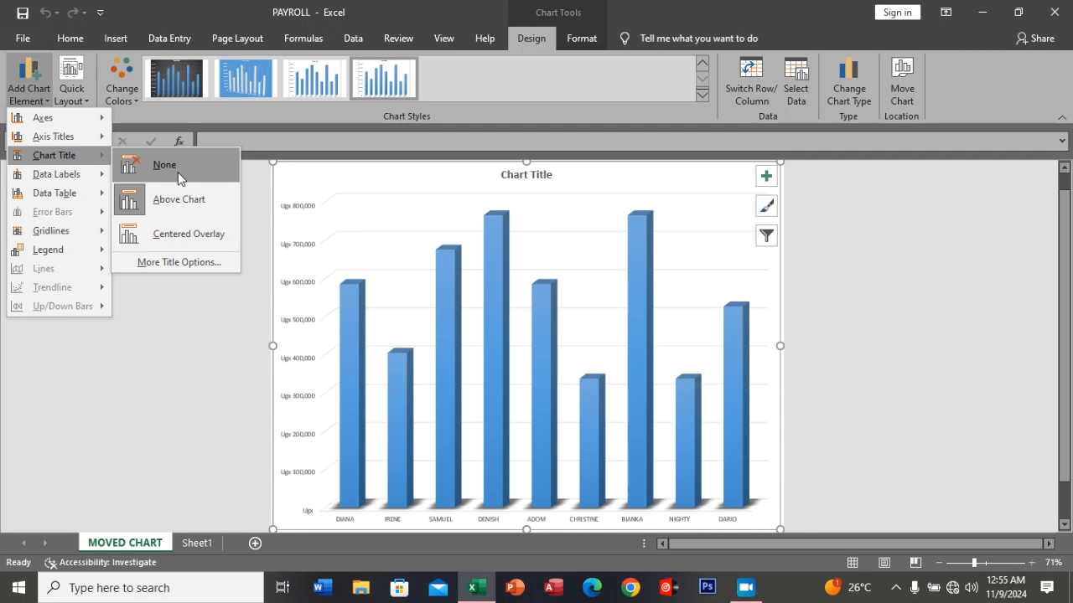
click(46, 90)
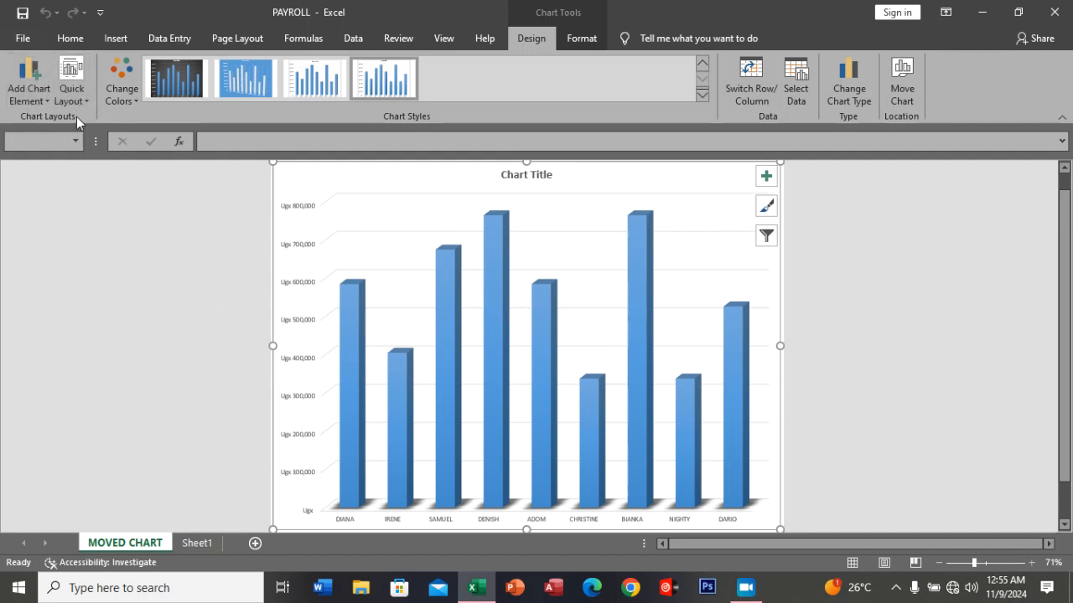
click(45, 101)
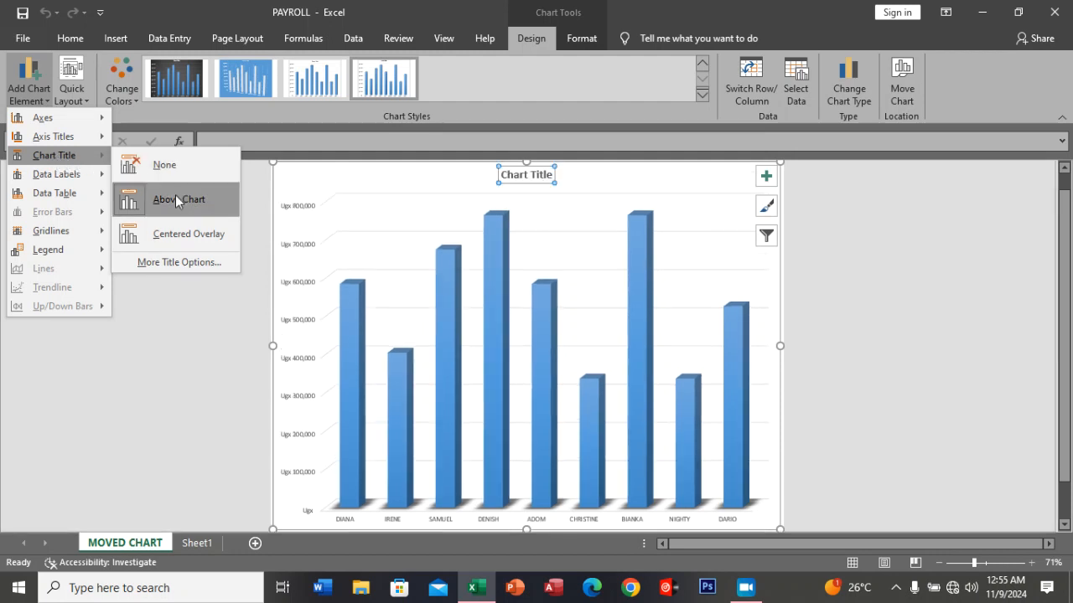
click(186, 264)
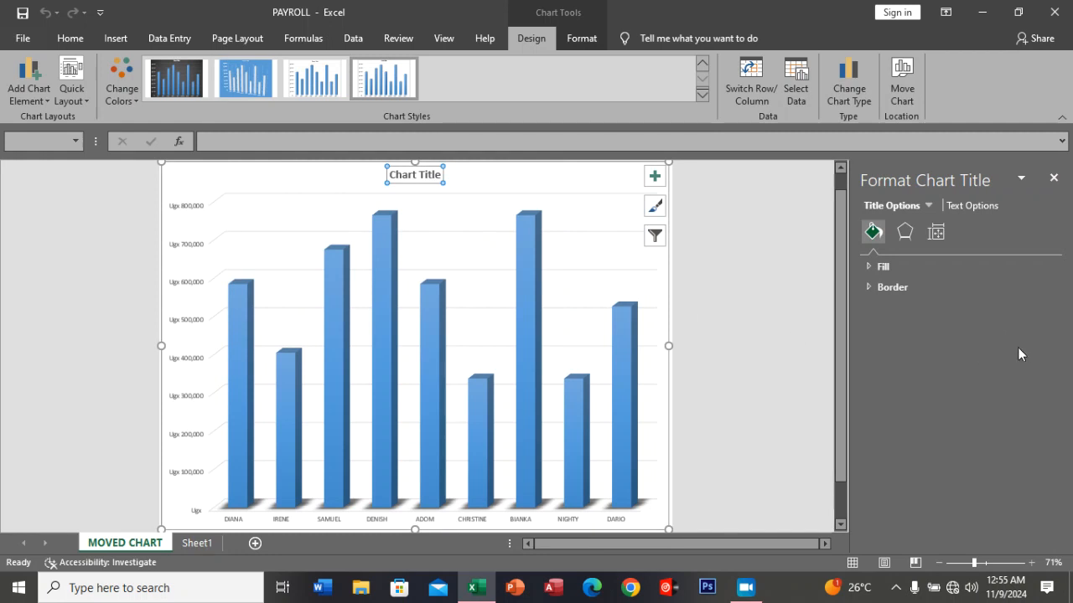
click(1053, 180)
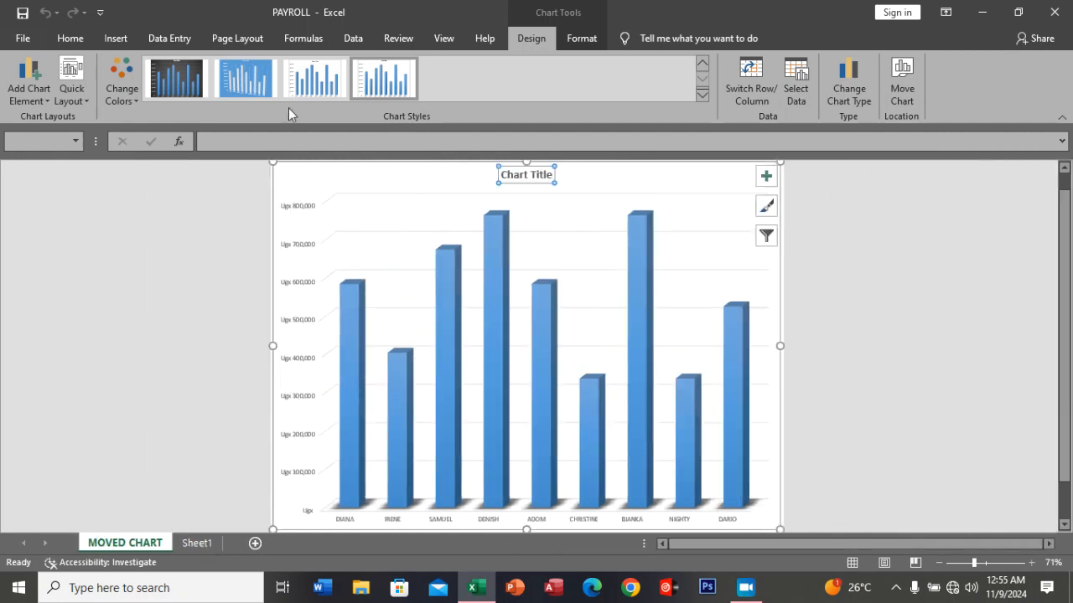
Place the chart title above the chart and change its text to CHART SHOWING THE EMPLOYEES' NET INCOME.
click(33, 99)
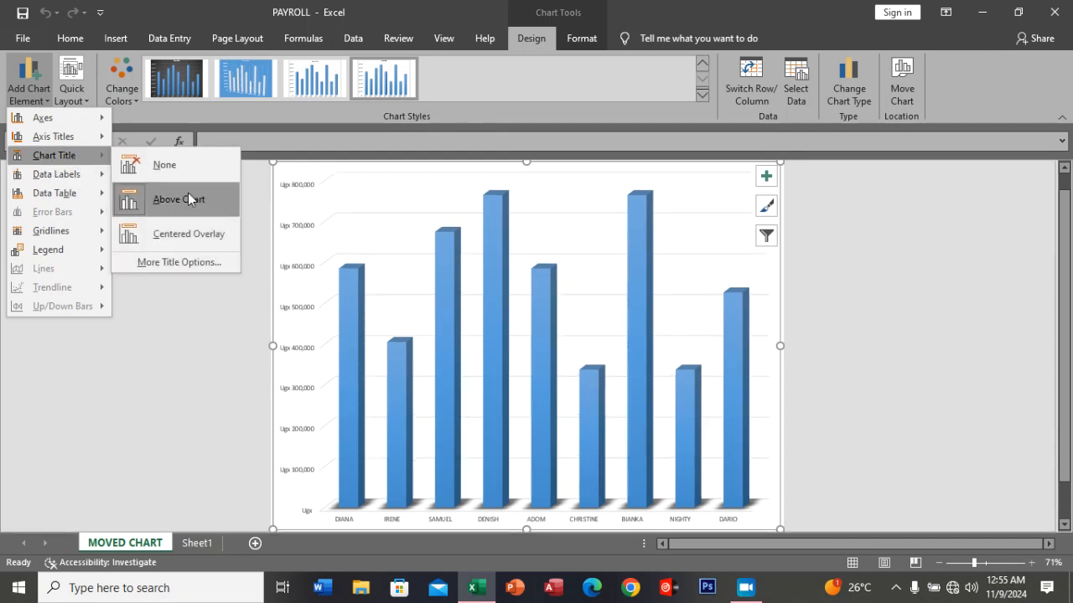
click(187, 199)
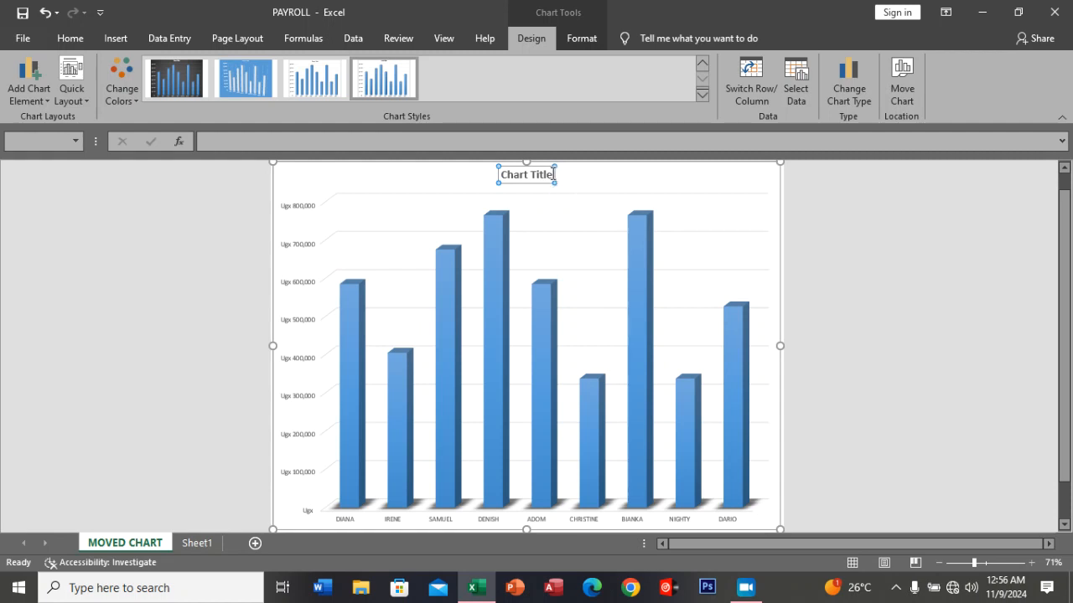
drag(551, 174, 503, 174)
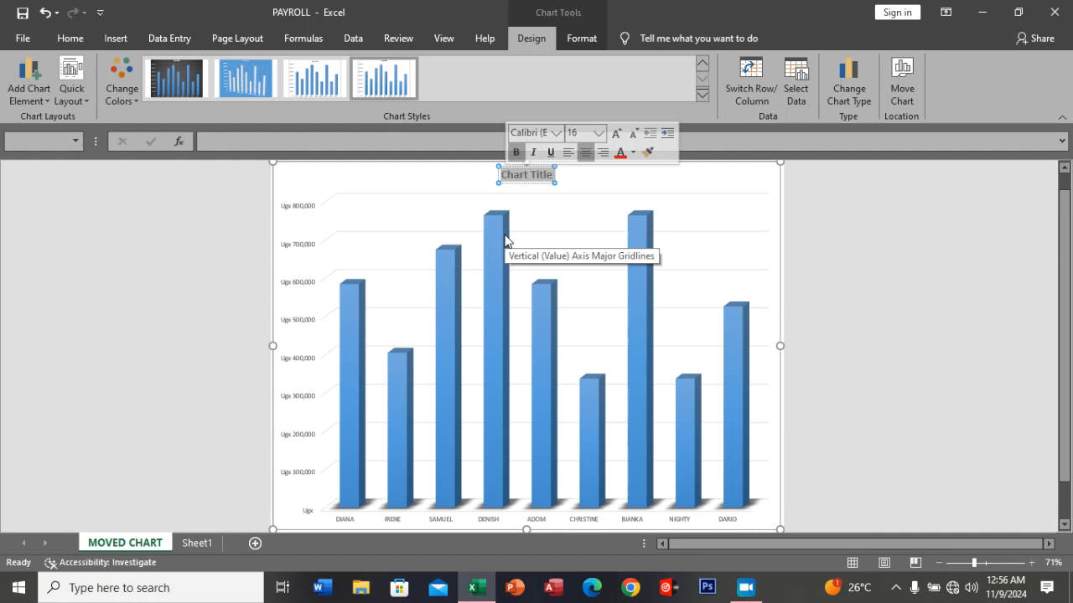
text(CHA)
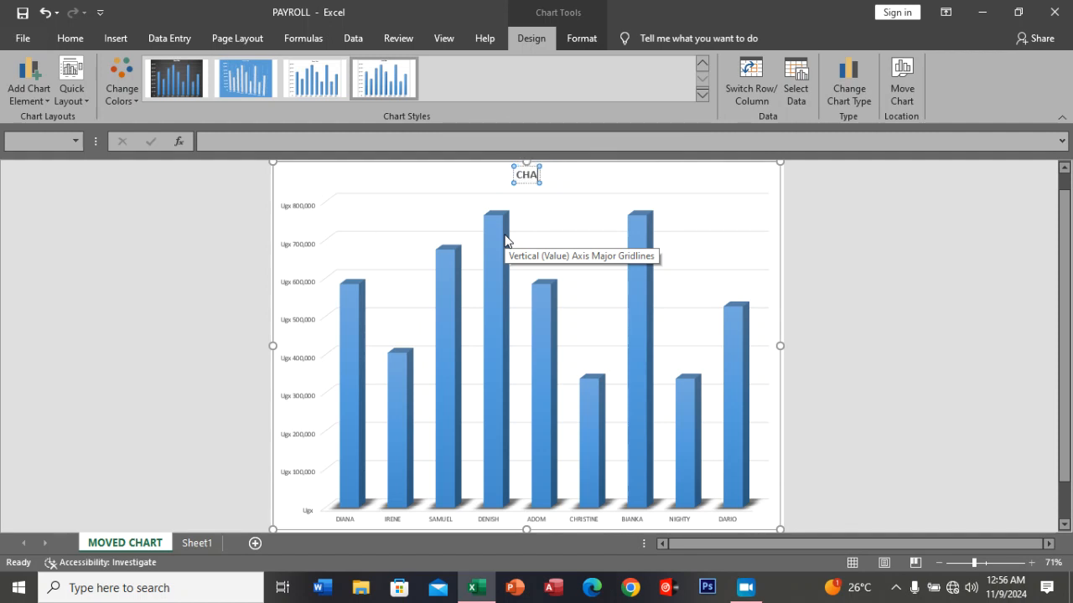
text(RT SHOWING)
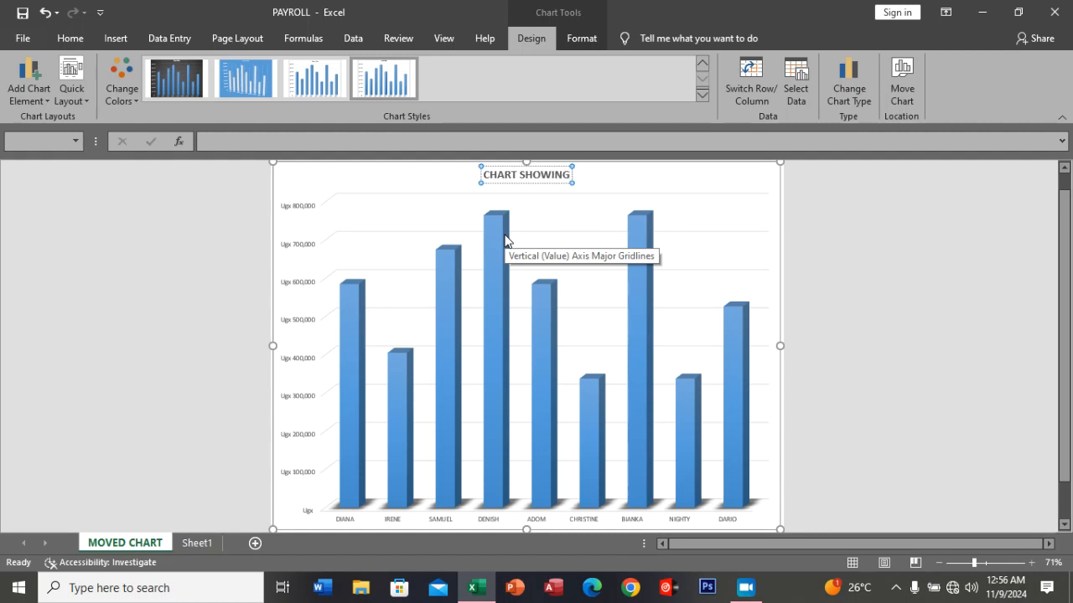
text( THE)
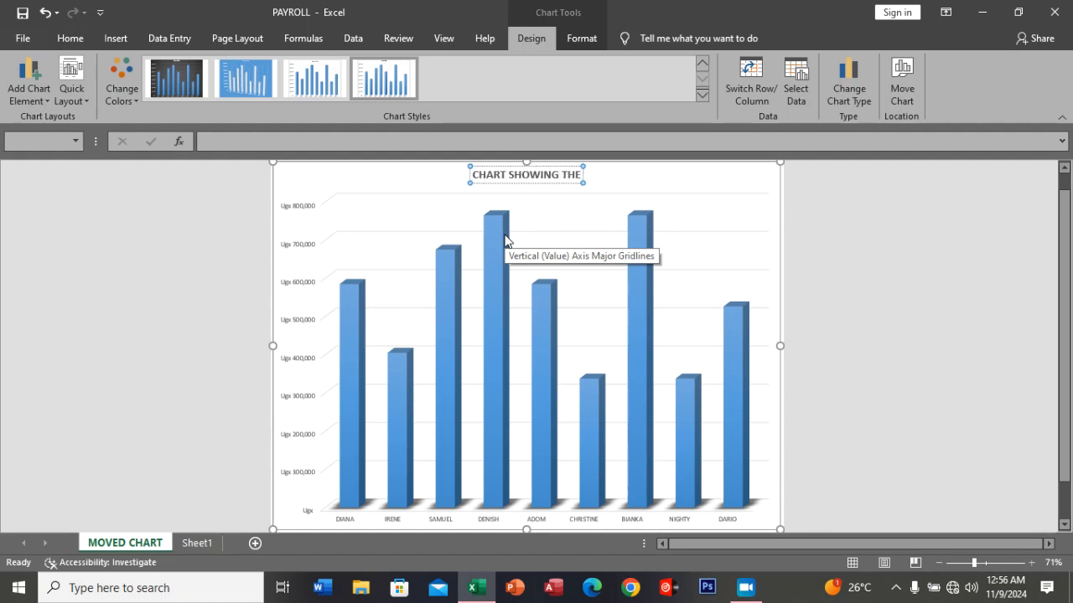
text( EM)
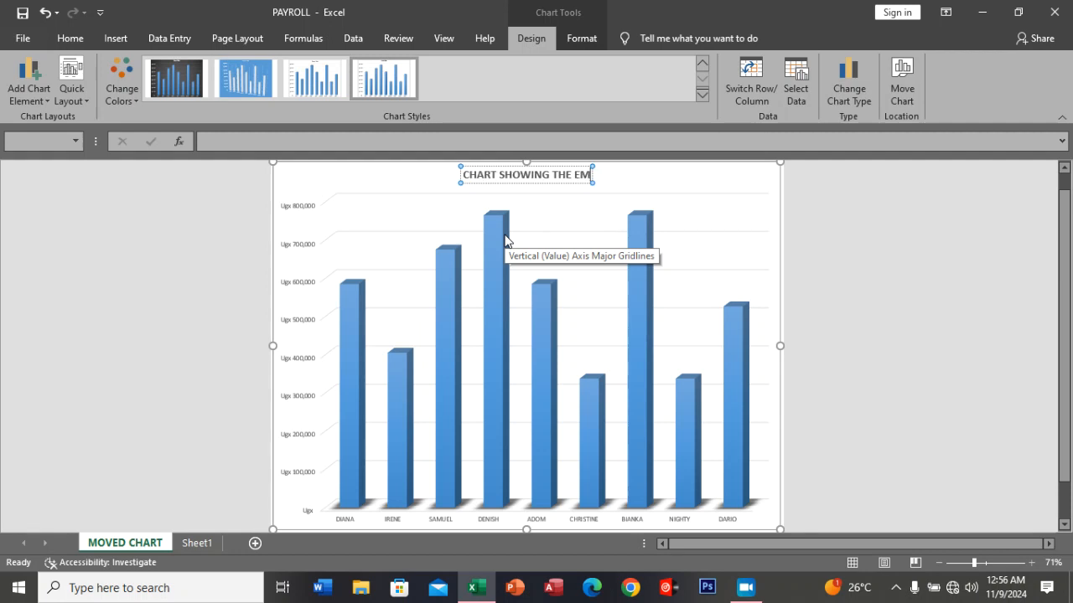
text(PLOYEES)
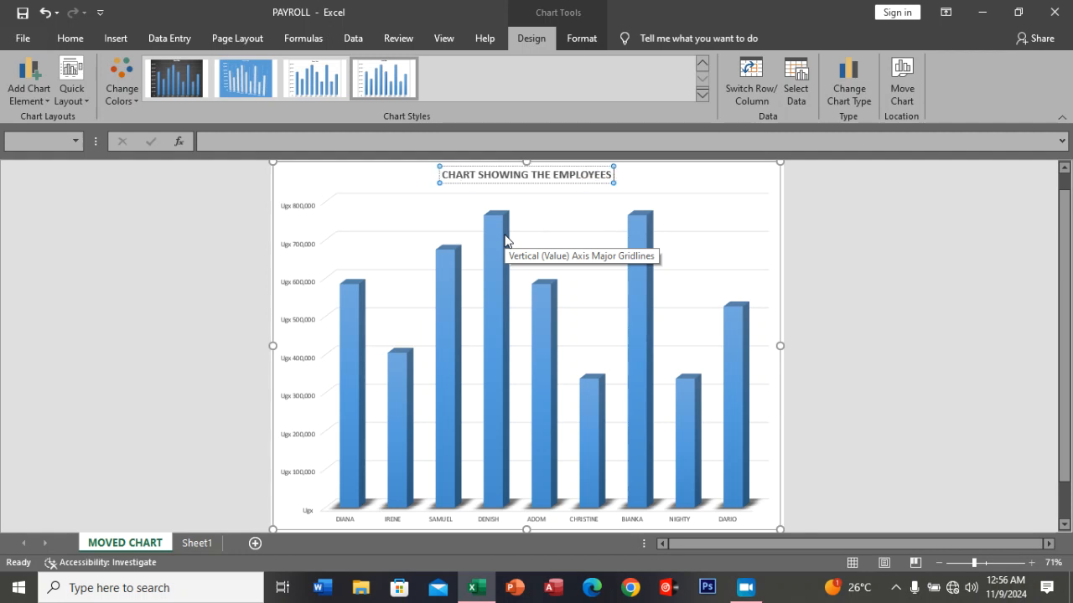
text(')
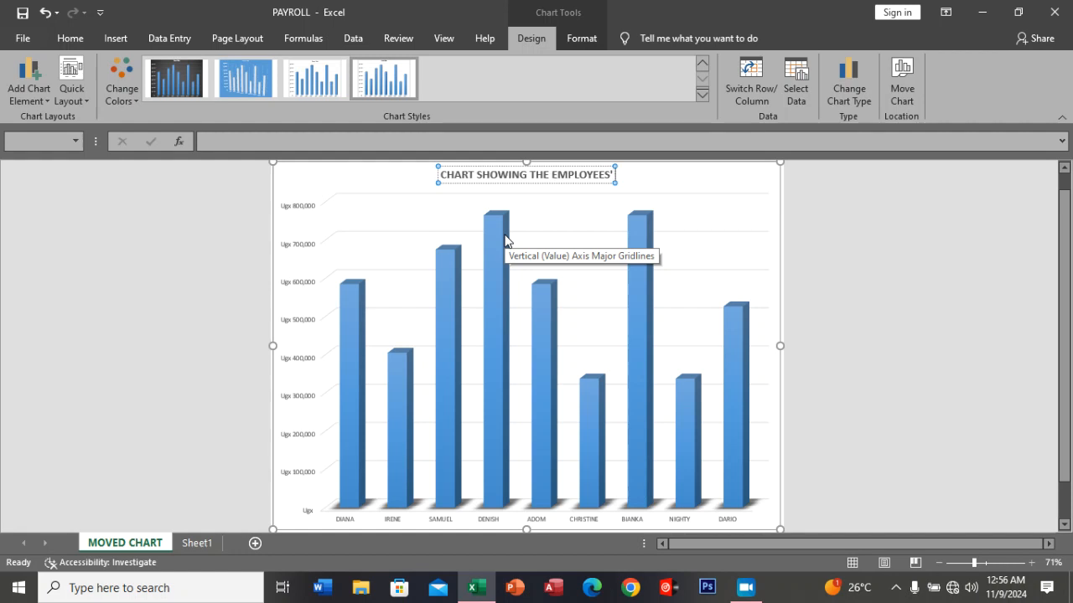
text( NET)
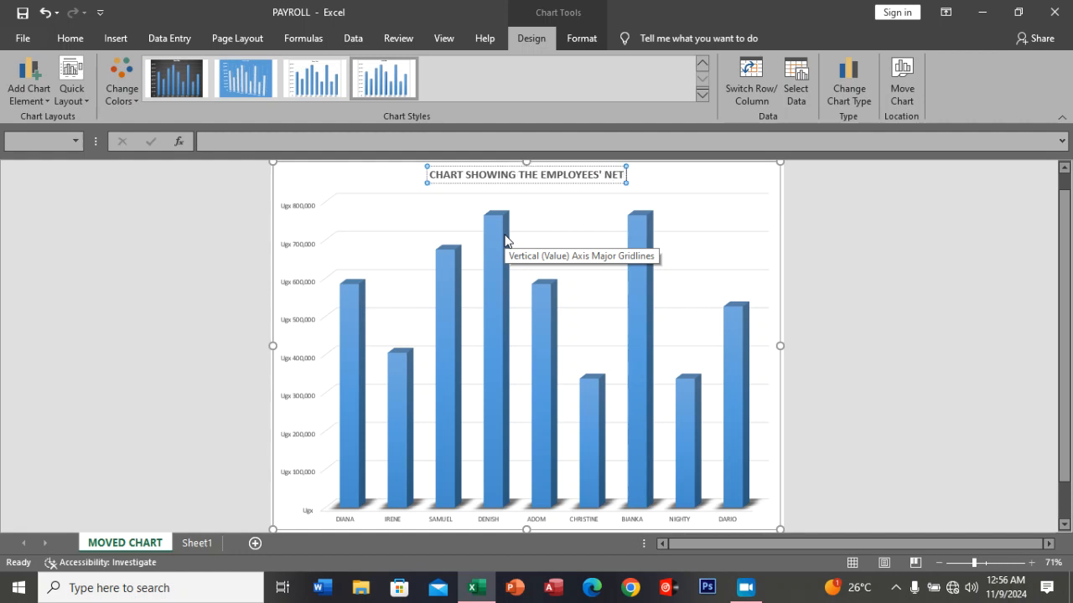
text( IN)
text(COME)
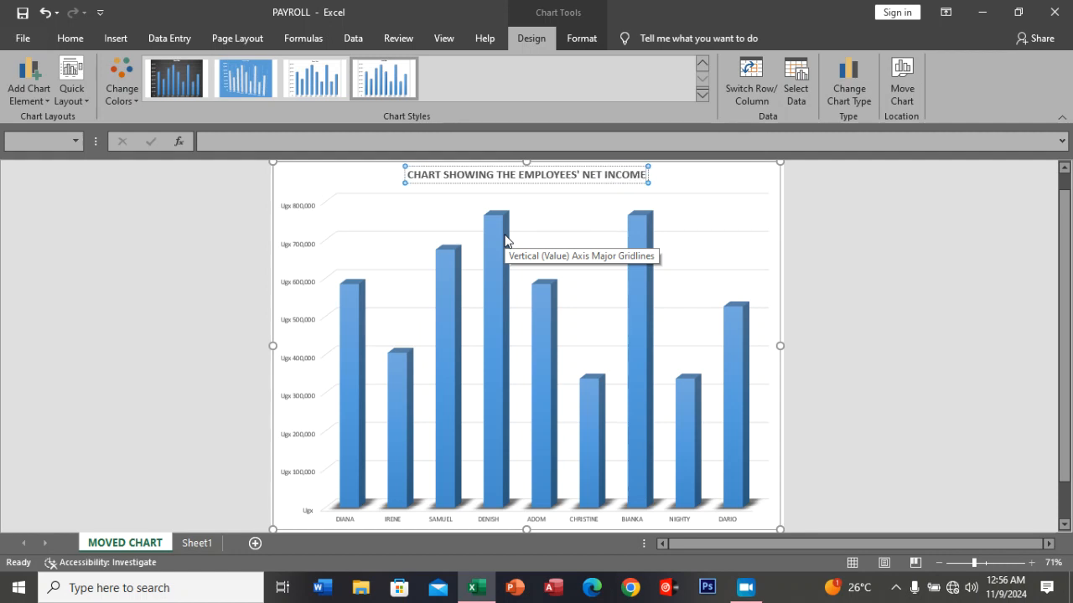
click(748, 242)
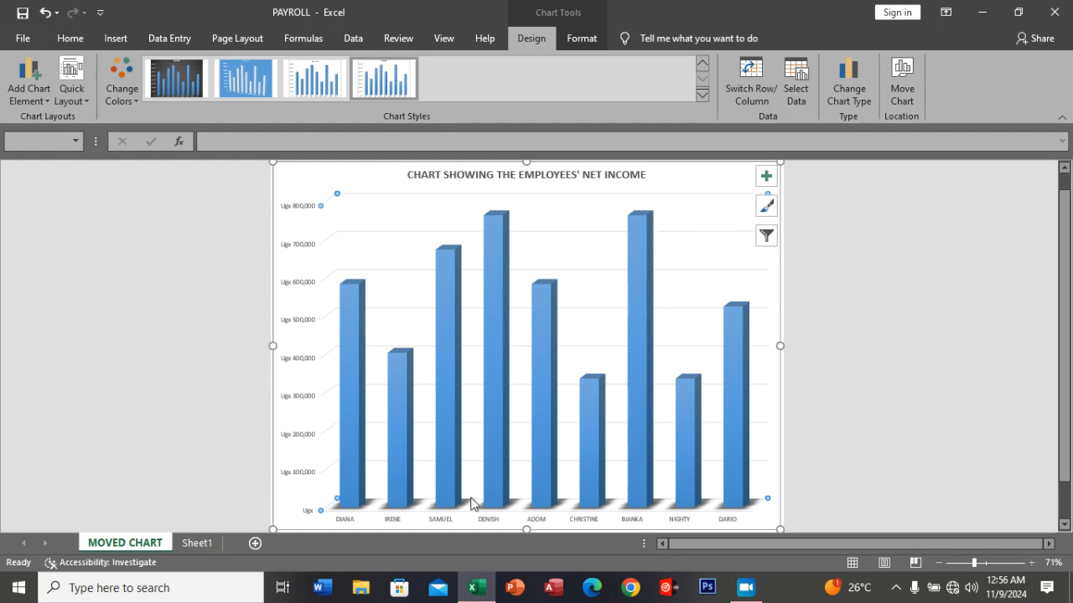
Rename the payroll data worksheet Sheet1 as PAYROLL 2024.
click(198, 543)
drag(109, 543, 111, 543)
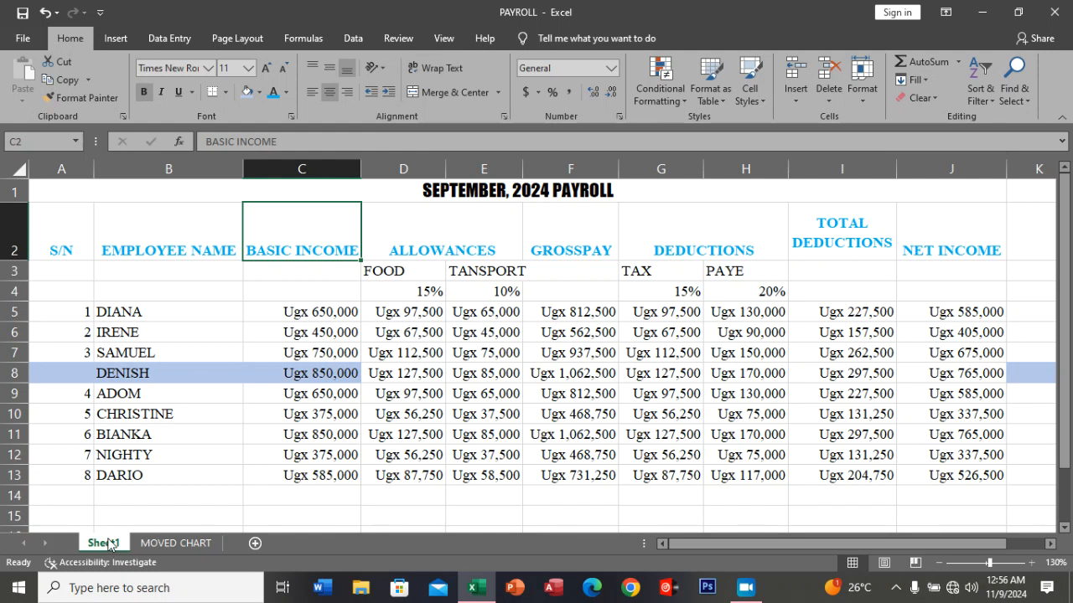
right_click(109, 544)
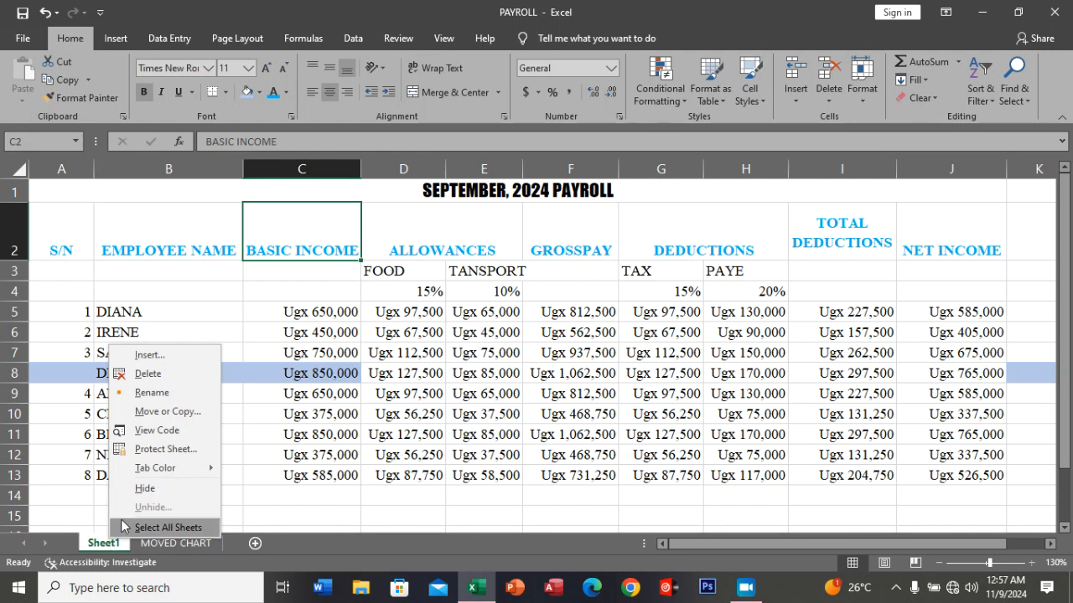
click(161, 394)
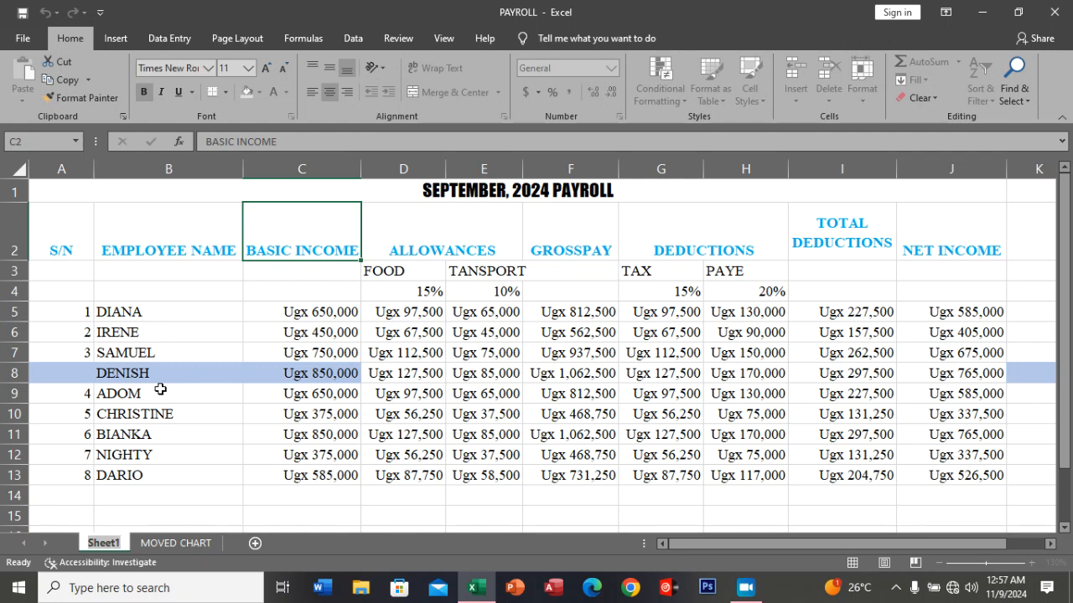
text(PA)
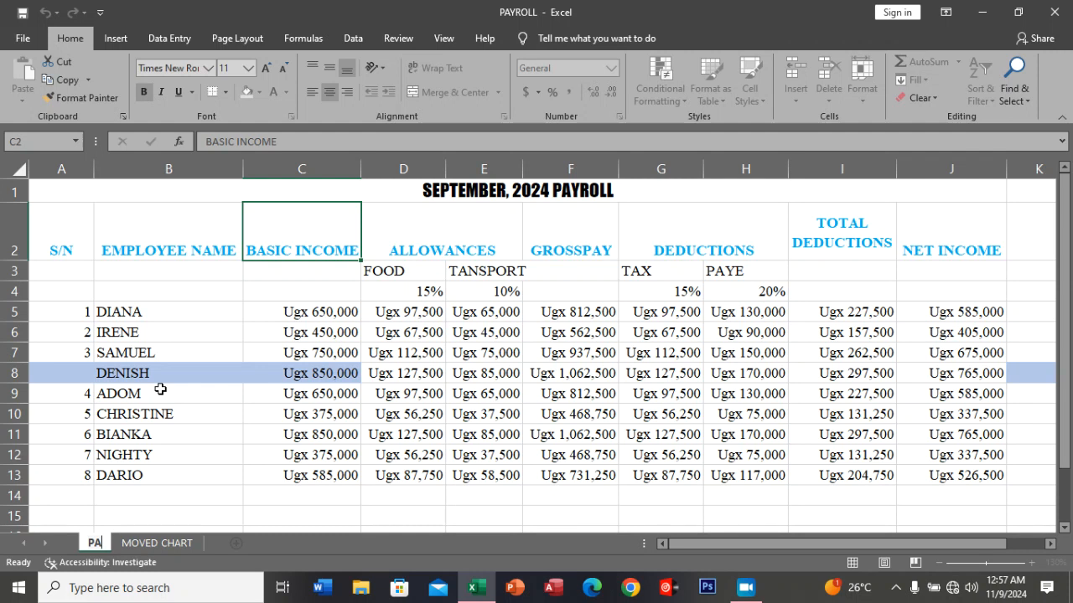
text(YROLL 2024)
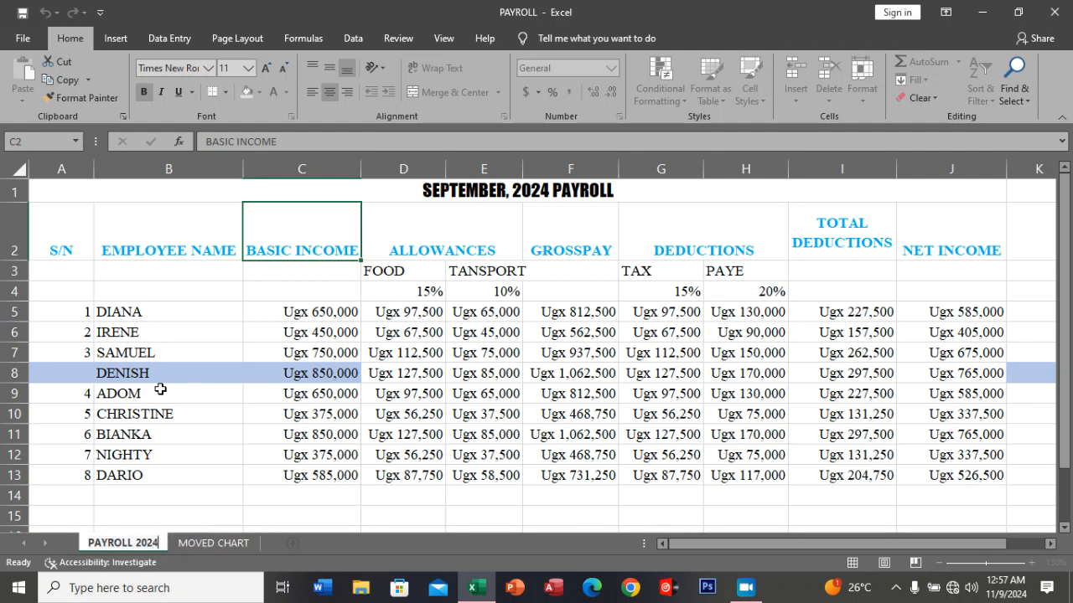
click(172, 516)
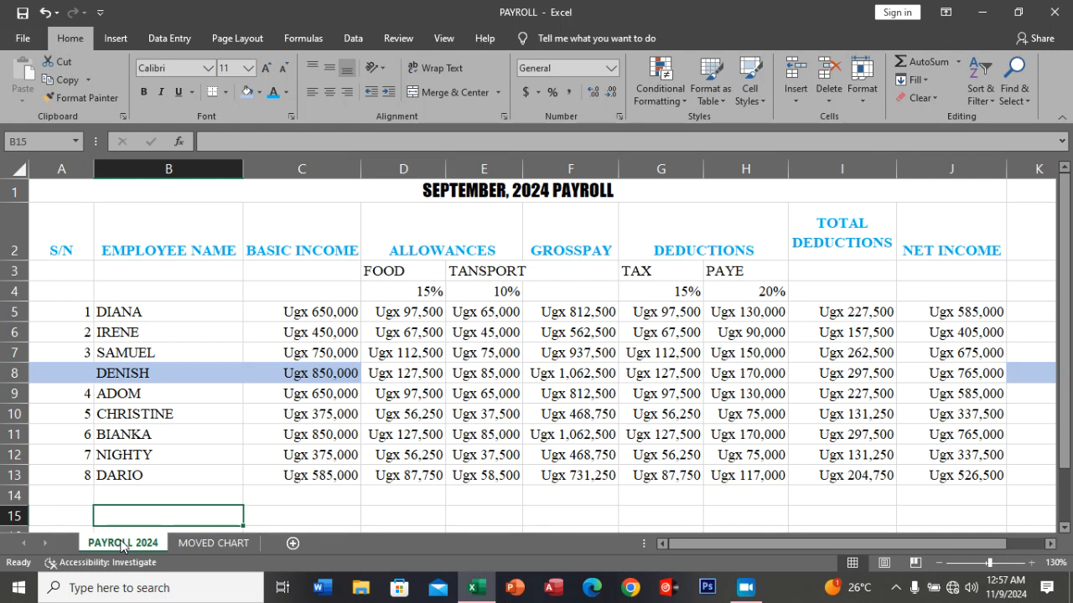
Set the tab color of the PAYROLL 2024 sheet to the standard Green.
right_click(123, 546)
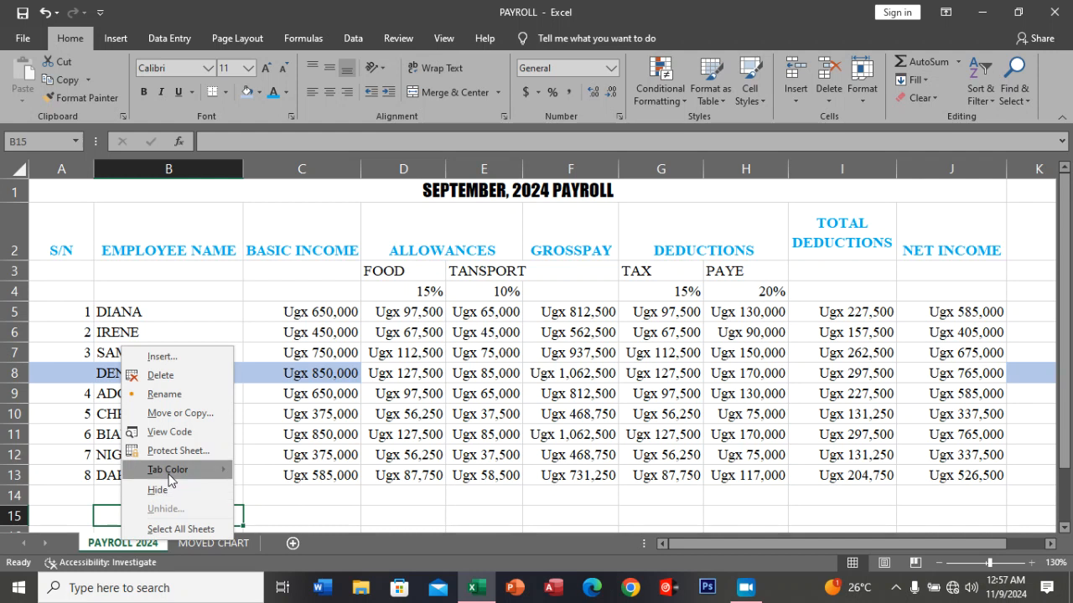
mouse_move(175, 475)
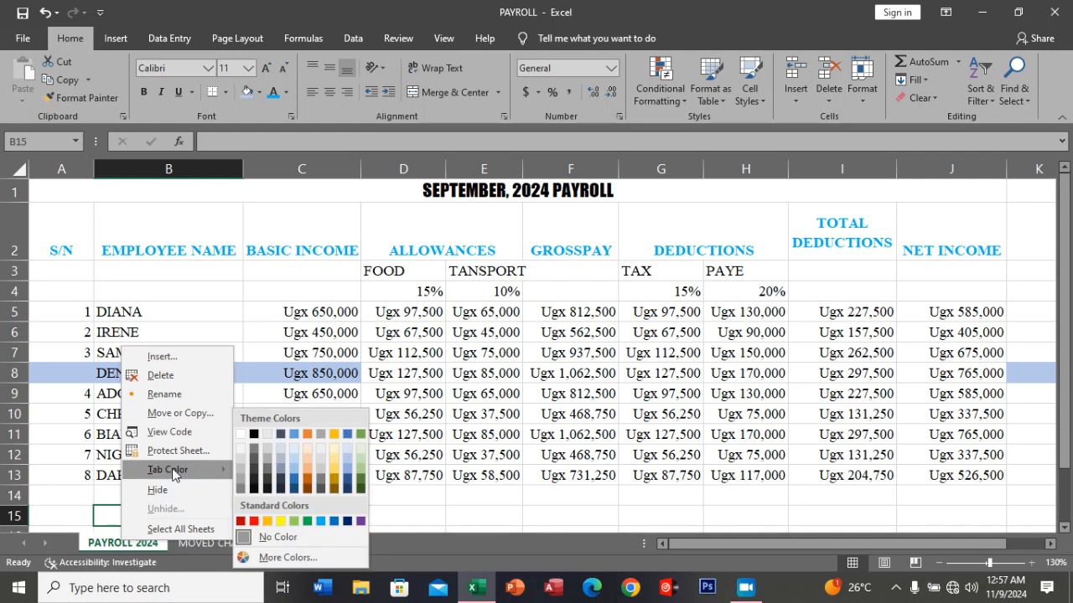
click(309, 521)
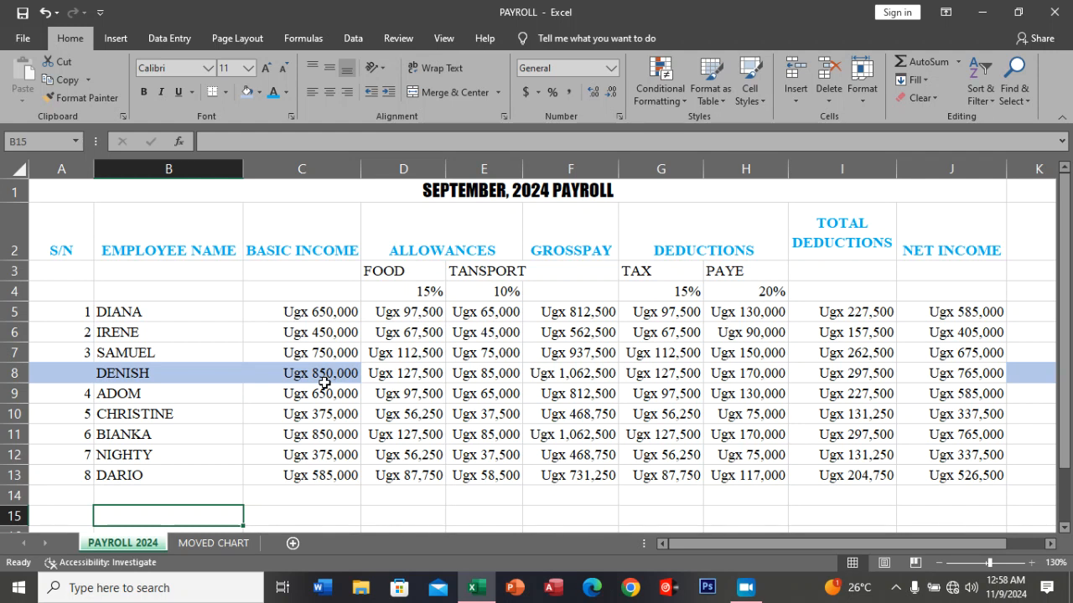
Add a page header to the PAYROLL 2024 sheet and enter the person's full name in its center section.
click(122, 44)
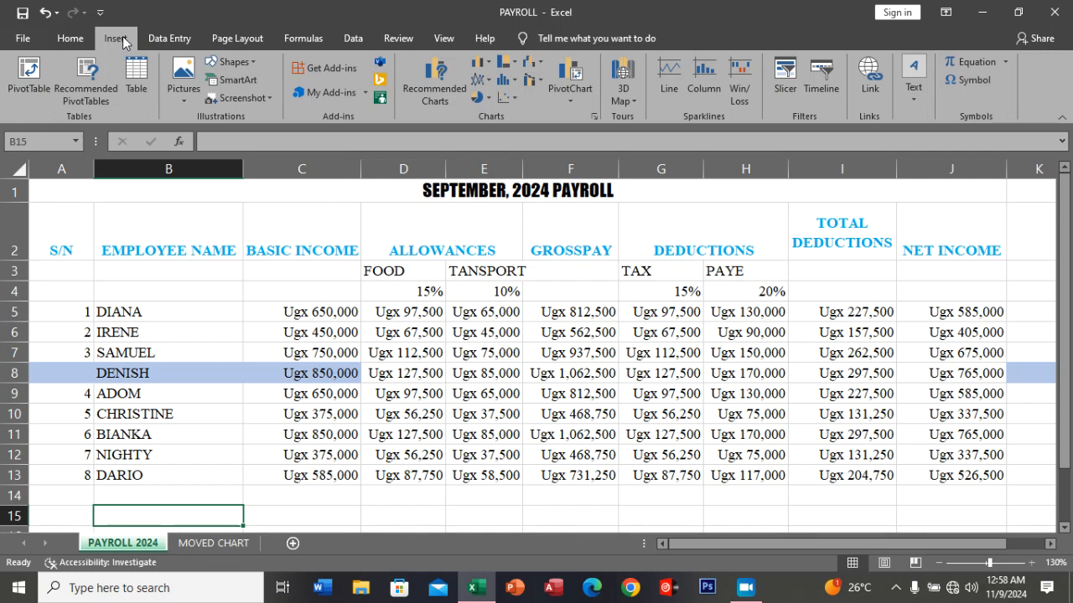
click(258, 38)
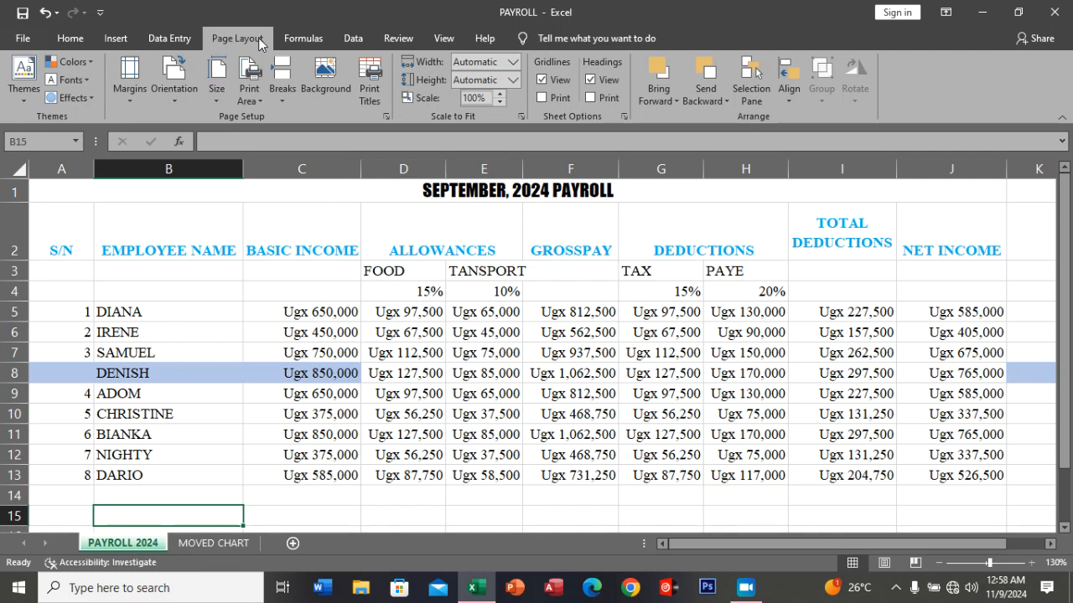
click(117, 39)
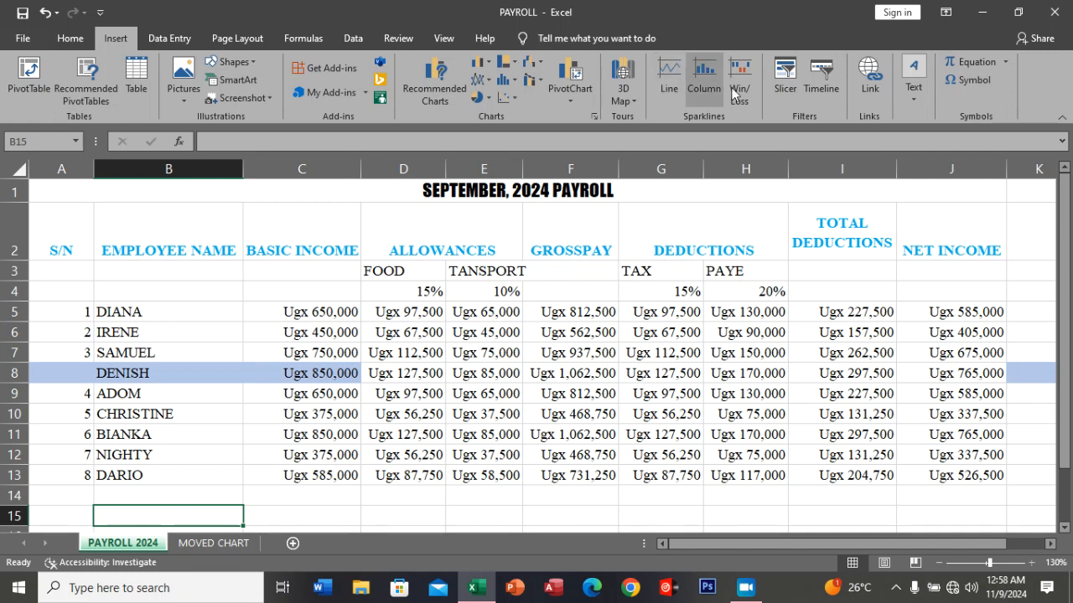
click(913, 100)
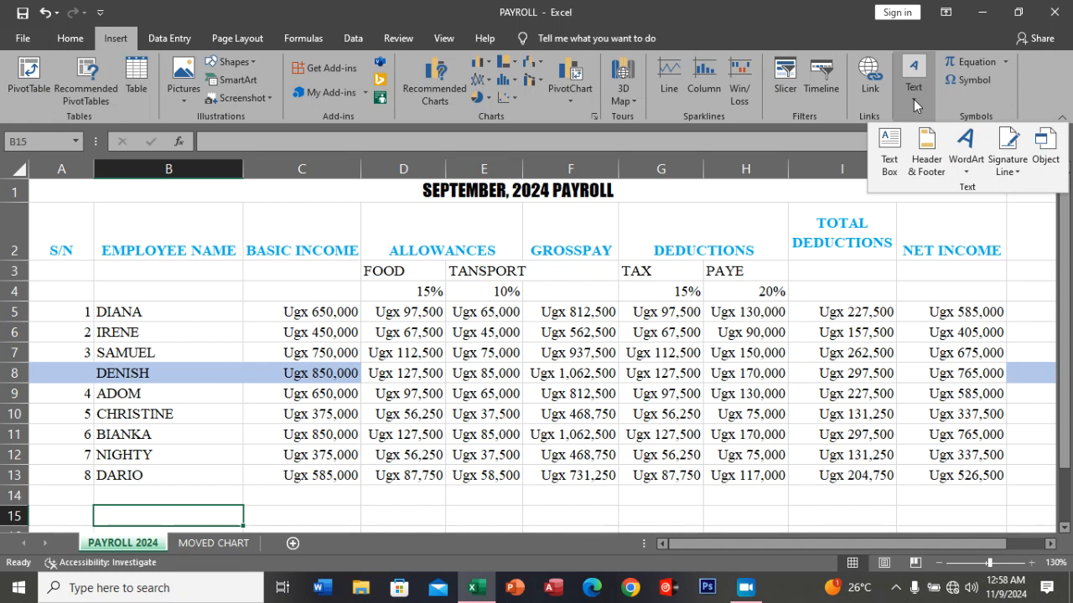
click(924, 150)
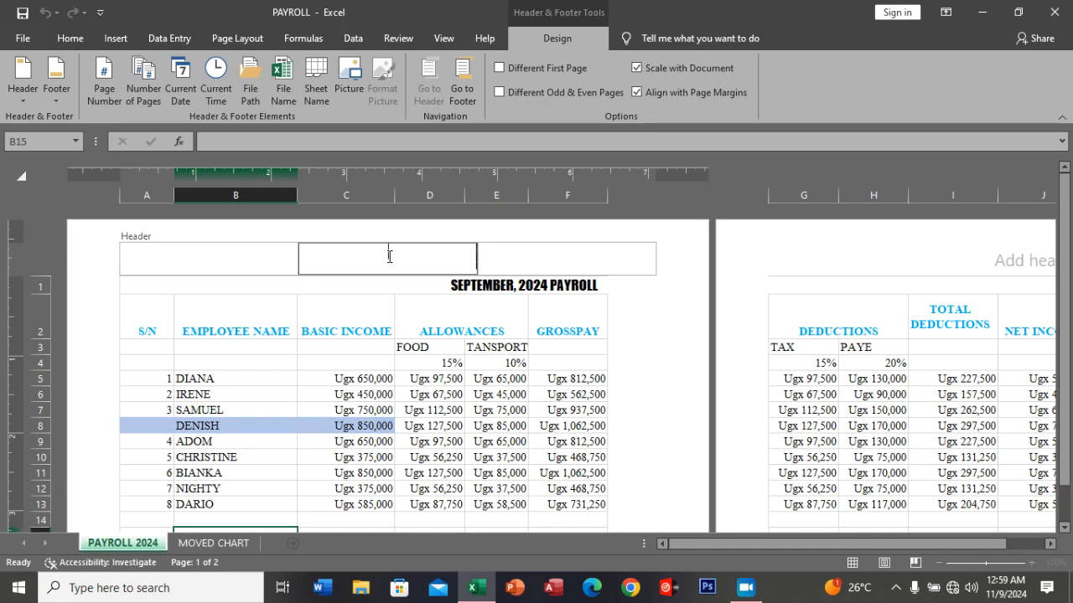
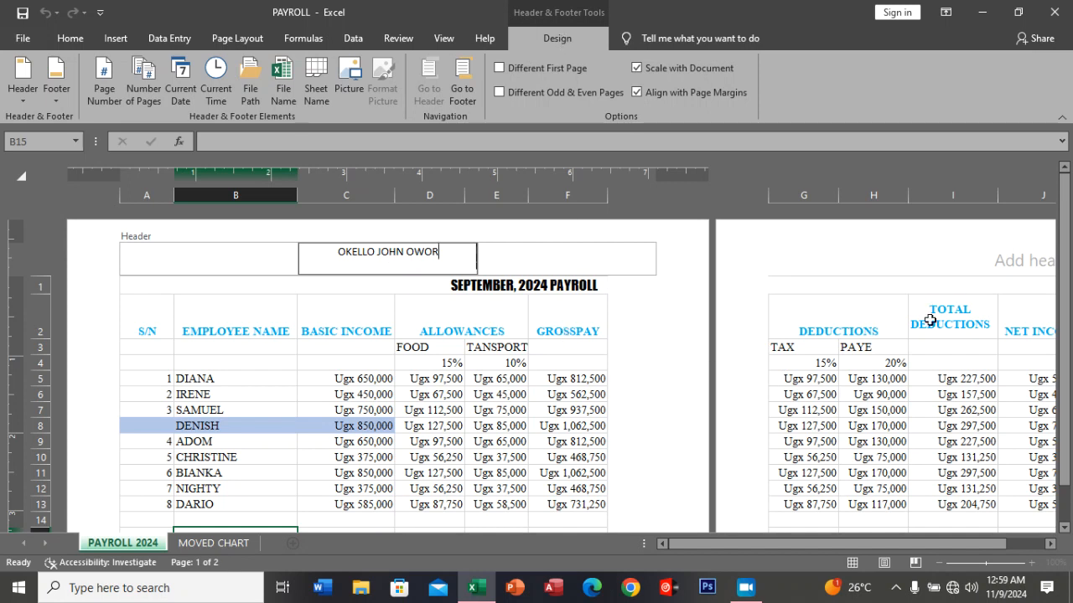
Enter the person's identification number in the center section of the PAYROLL 2024 sheet's page footer.
drag(1064, 293, 1047, 432)
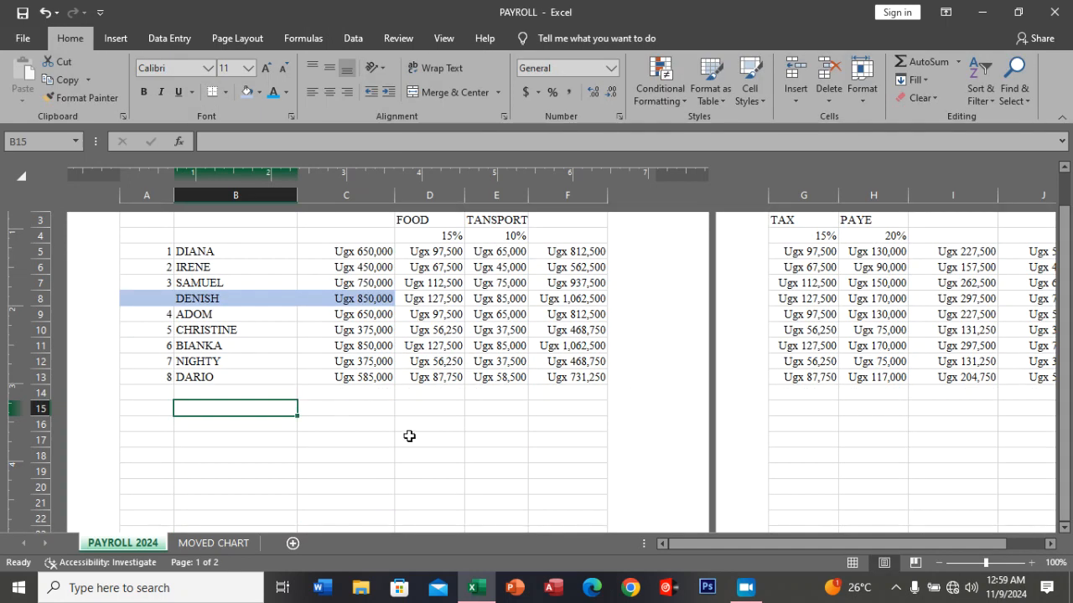
scroll(598, 451, down, 8)
scroll(1064, 532, down, 1)
scroll(1062, 534, down, 1)
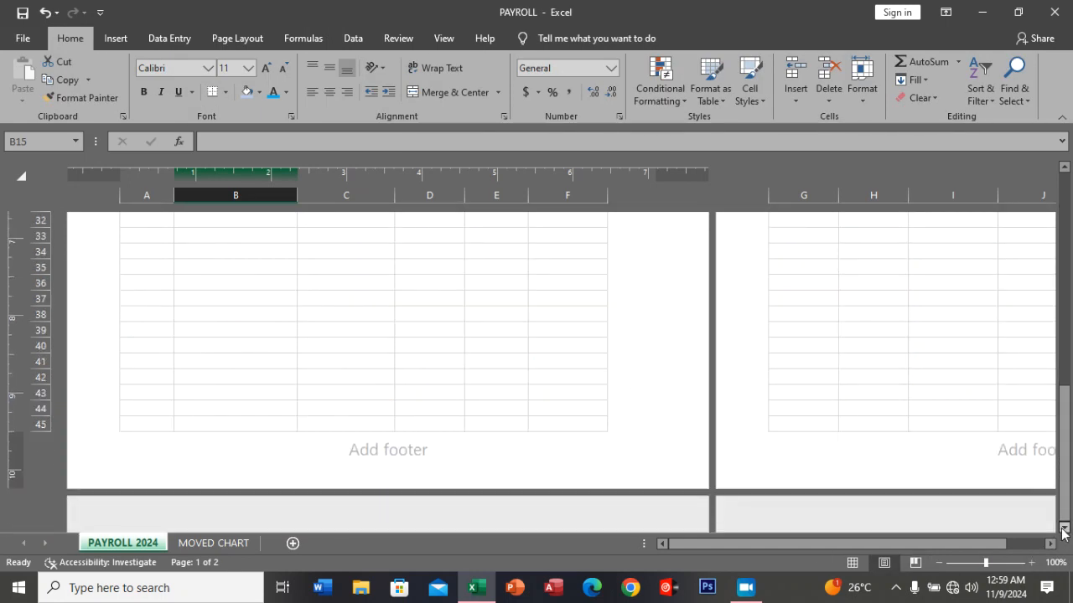
click(427, 436)
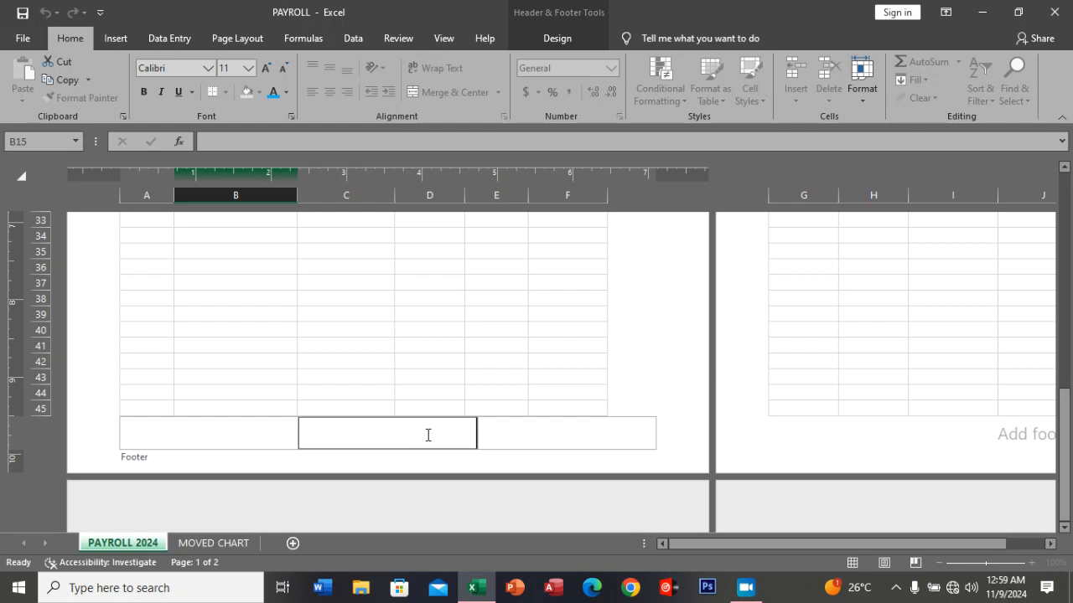
Format the identification number in the page footer's center section in Arial Black at size 18.
drag(417, 439, 325, 440)
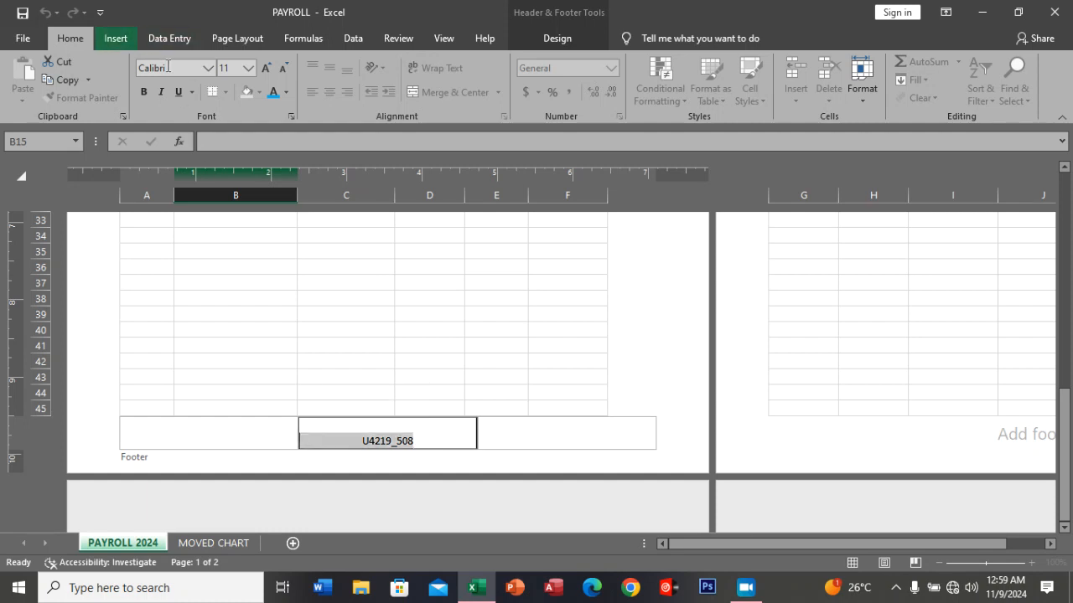
click(280, 70)
click(280, 70)
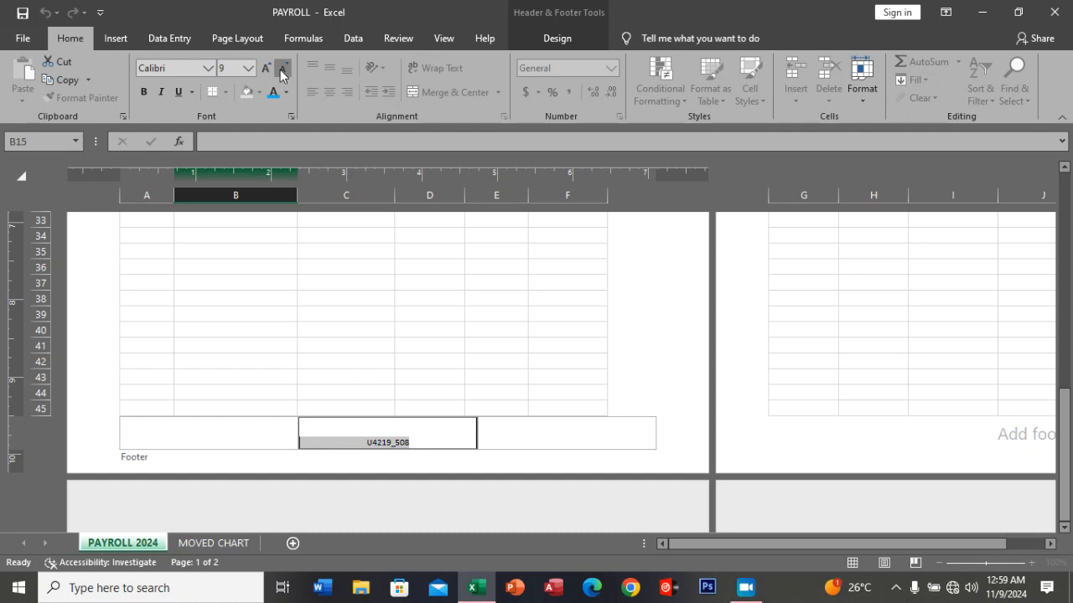
click(266, 68)
click(266, 68)
click(266, 68)
click(266, 68)
click(266, 68)
click(266, 68)
click(265, 67)
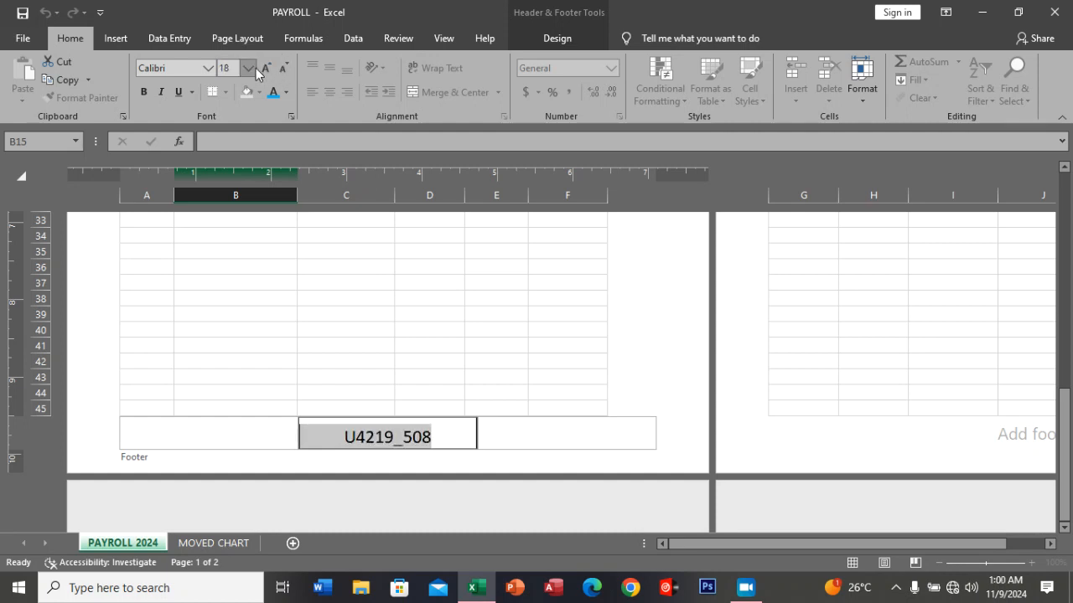
click(209, 68)
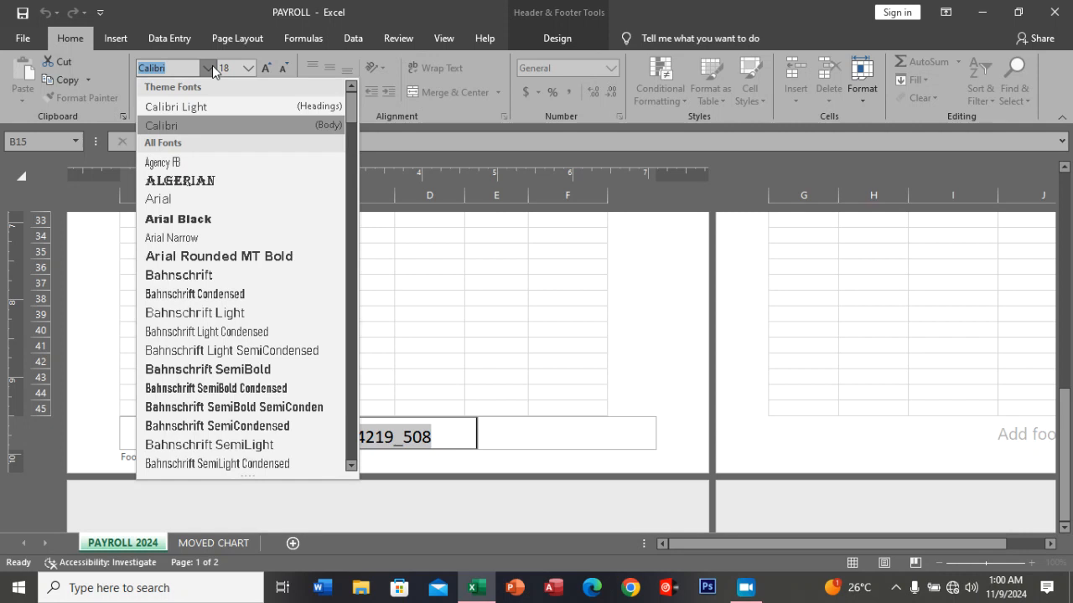
click(179, 219)
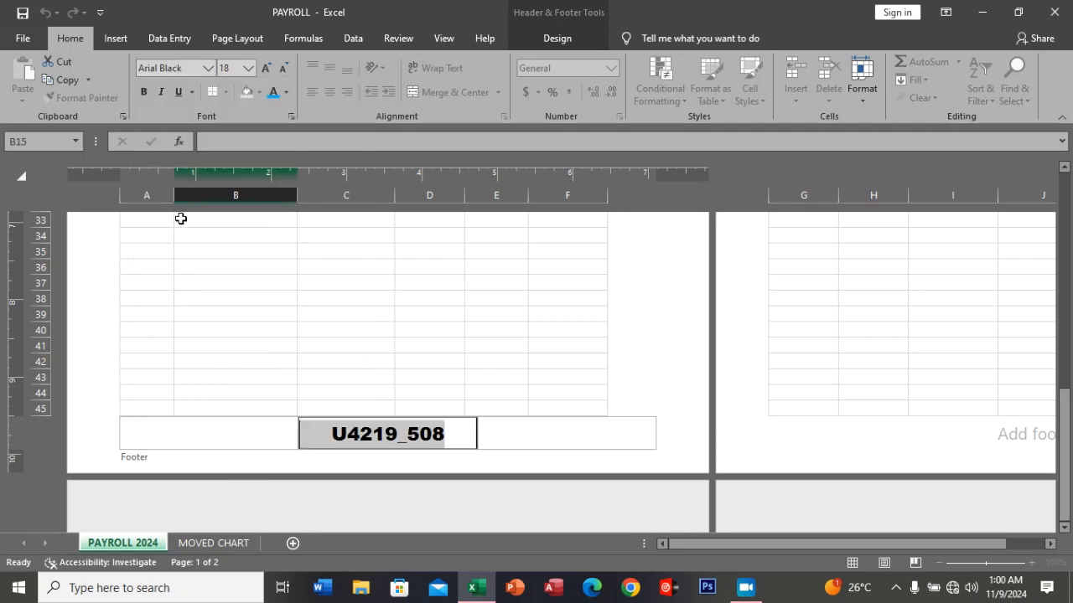
Make the footer's identification number bold and italic with a blue theme font color.
click(145, 95)
click(161, 94)
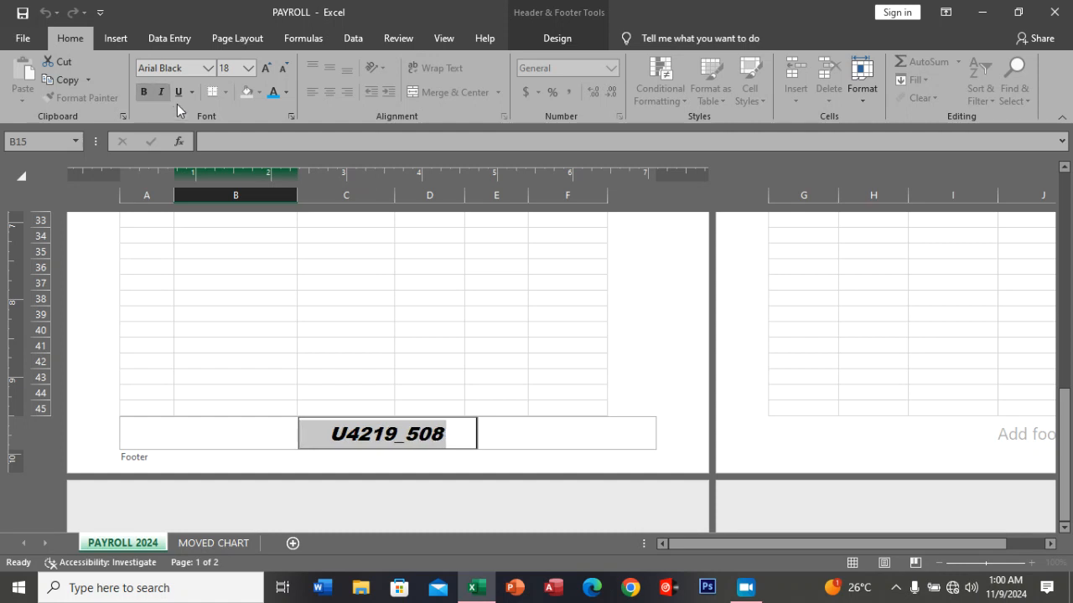
click(177, 96)
click(178, 96)
click(285, 93)
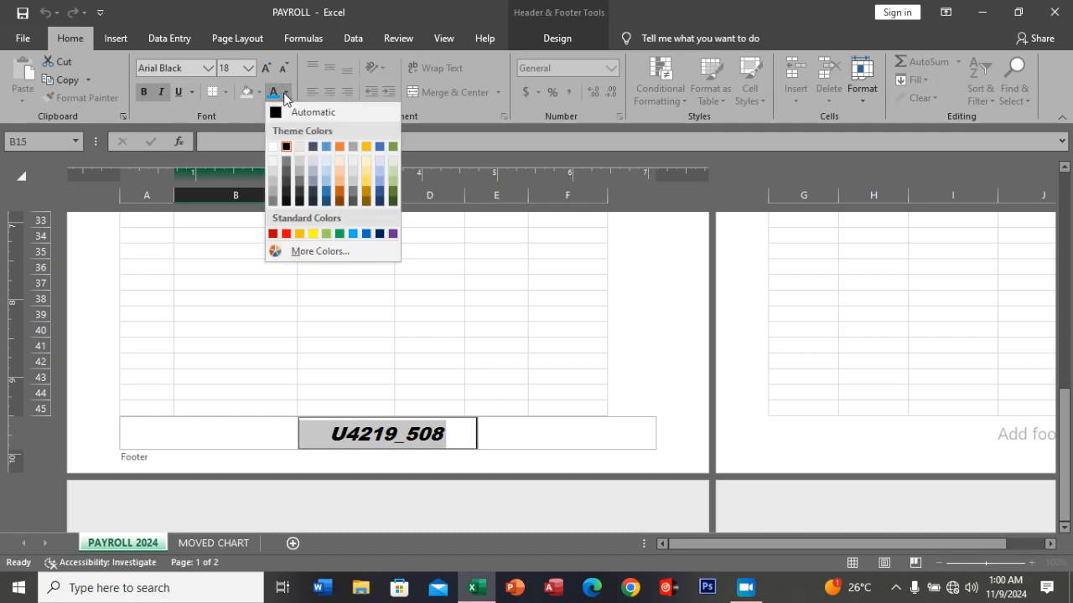
click(327, 147)
click(424, 314)
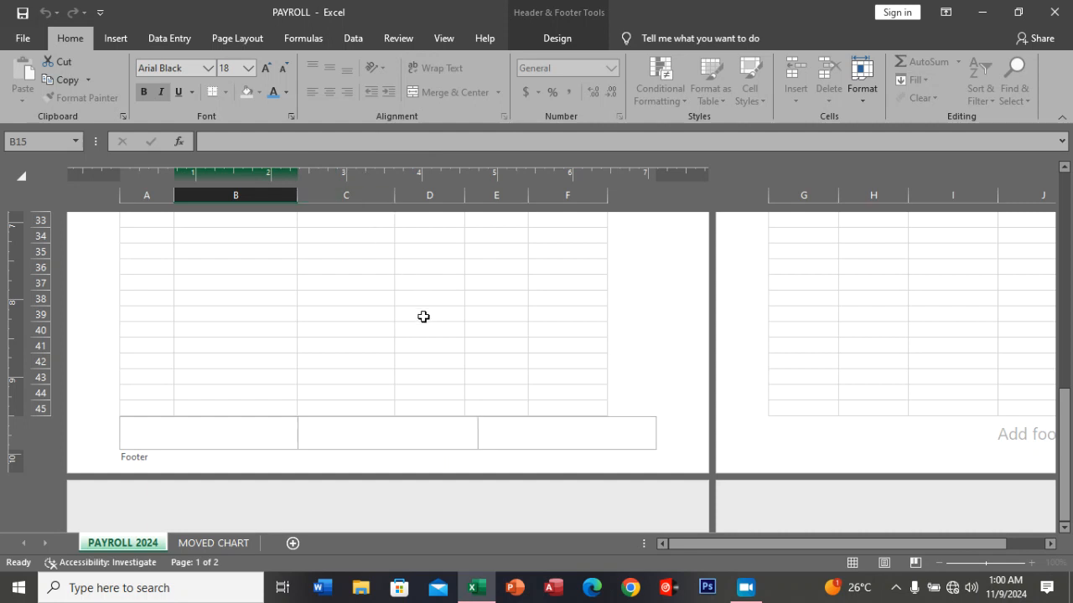
Change the PAYROLL 2024 sheet's page orientation to Landscape.
scroll(434, 344, up, 4)
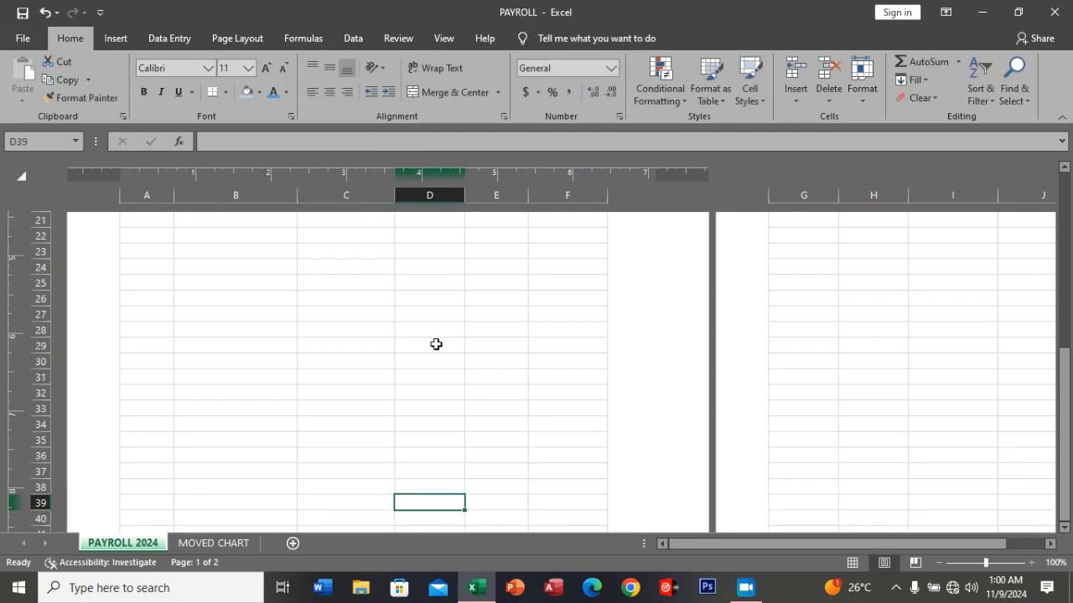
scroll(435, 345, up, 7)
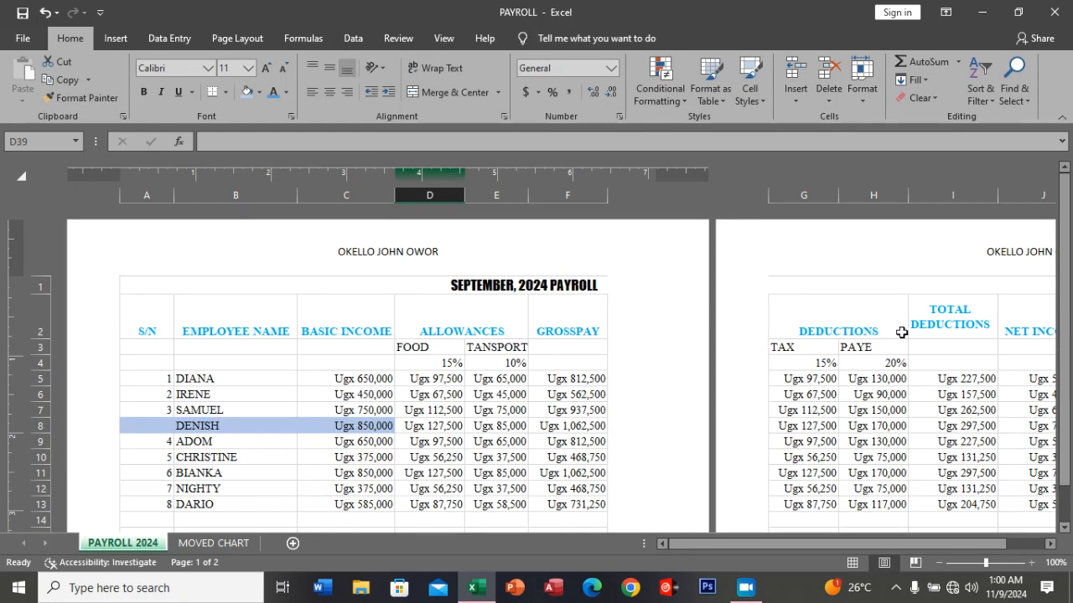
click(446, 250)
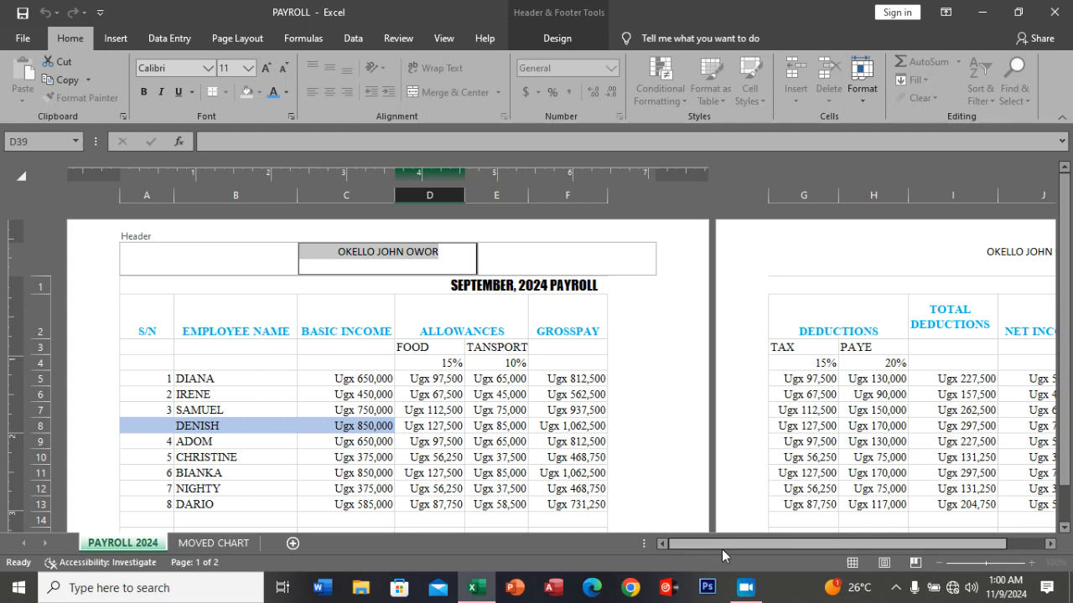
drag(745, 545, 910, 548)
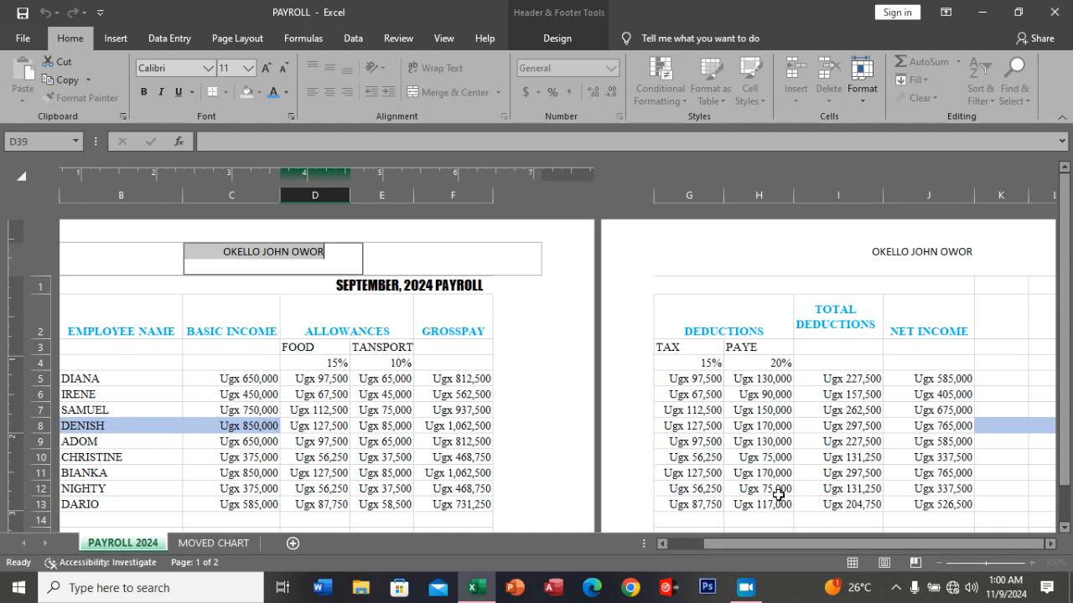
click(240, 38)
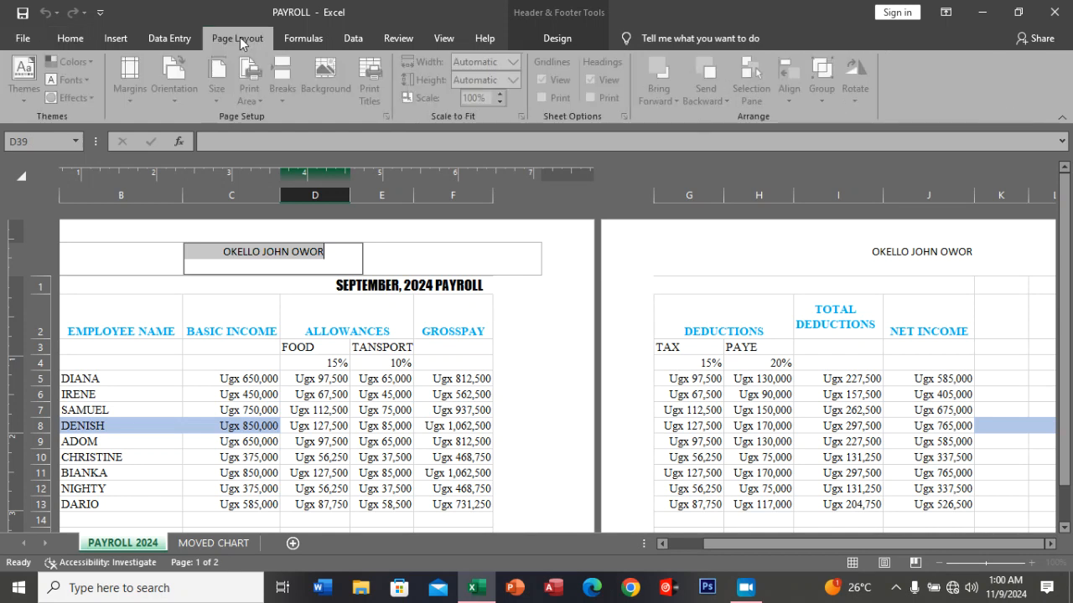
click(262, 327)
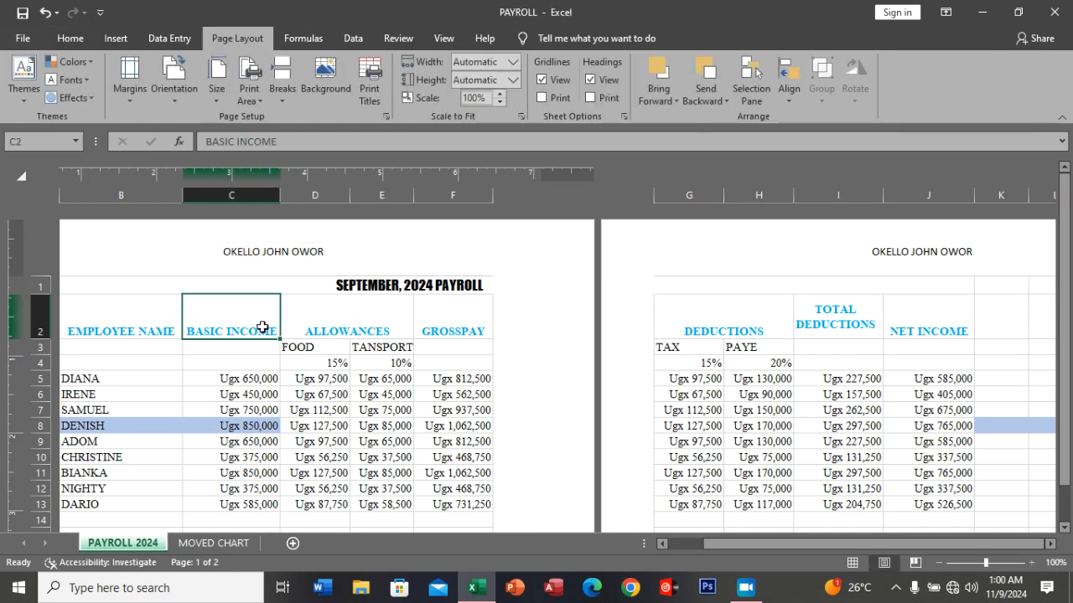
click(178, 100)
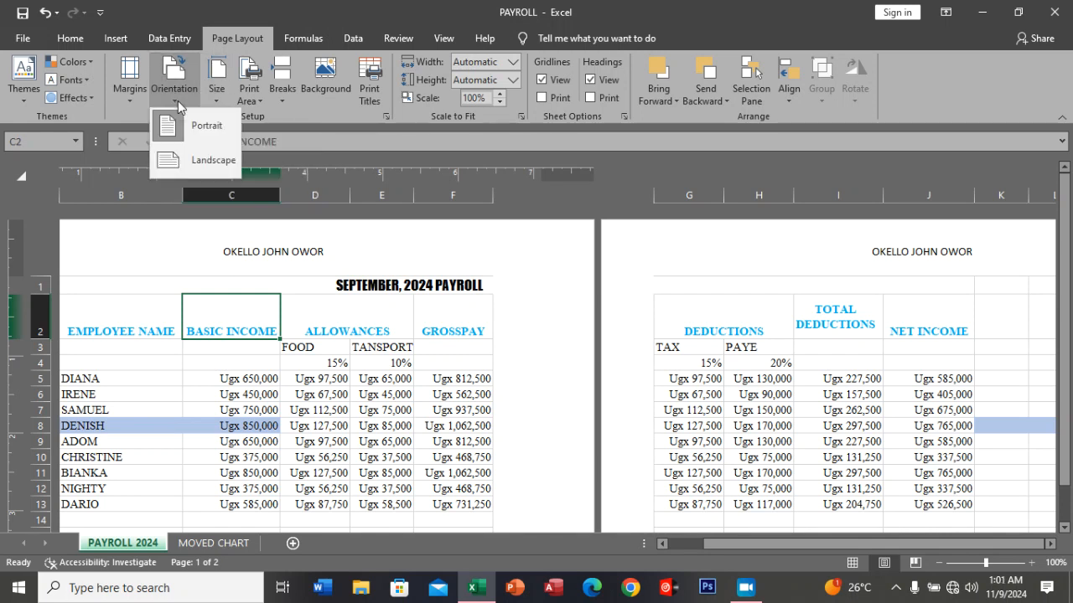
click(187, 159)
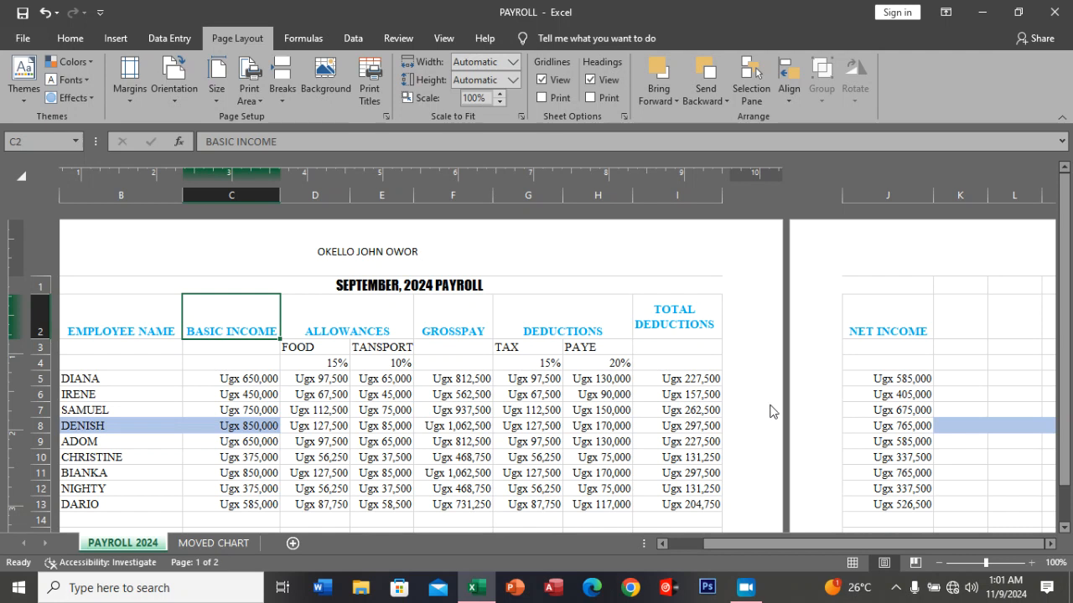
Reduce the PAYROLL 2024 sheet's print scale to 85% to bring the NET INCOME column onto the first page.
scroll(771, 411, down, 5)
scroll(771, 410, up, 1)
scroll(771, 410, up, 3)
scroll(771, 410, down, 3)
scroll(771, 411, up, 3)
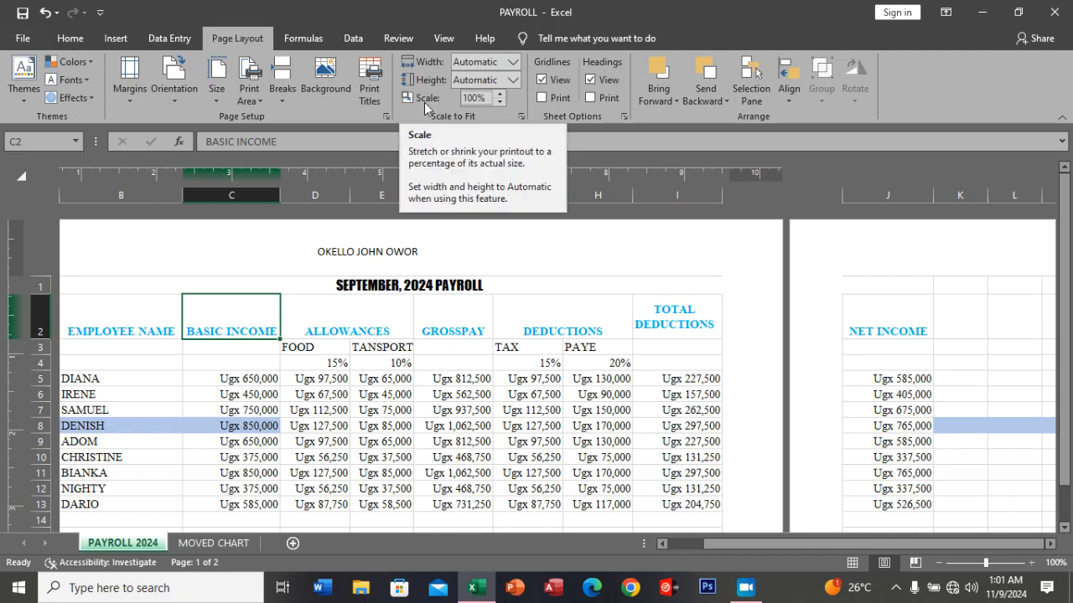
click(498, 103)
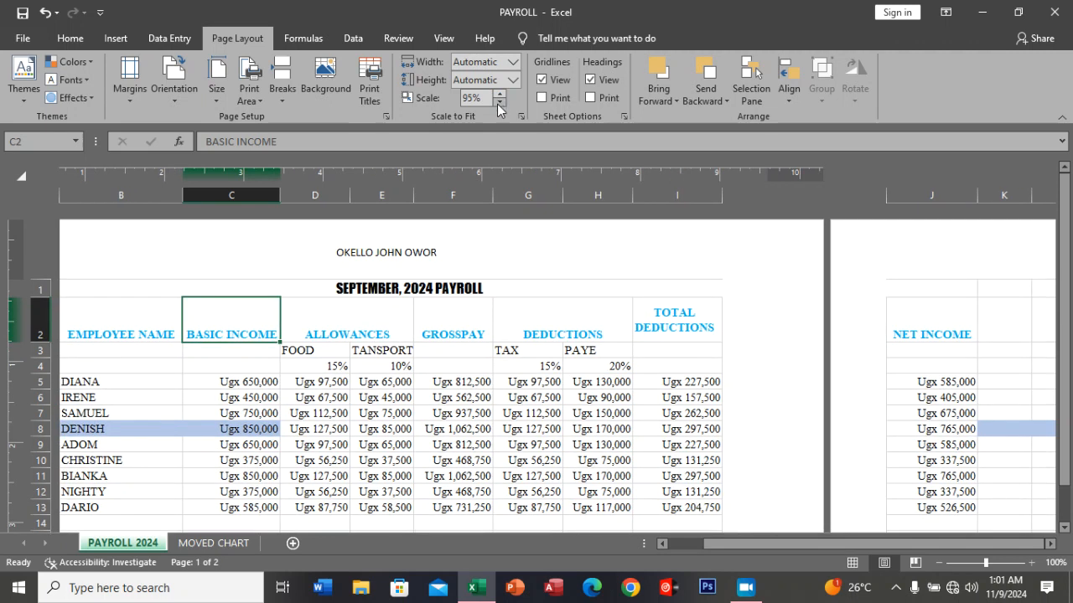
click(499, 102)
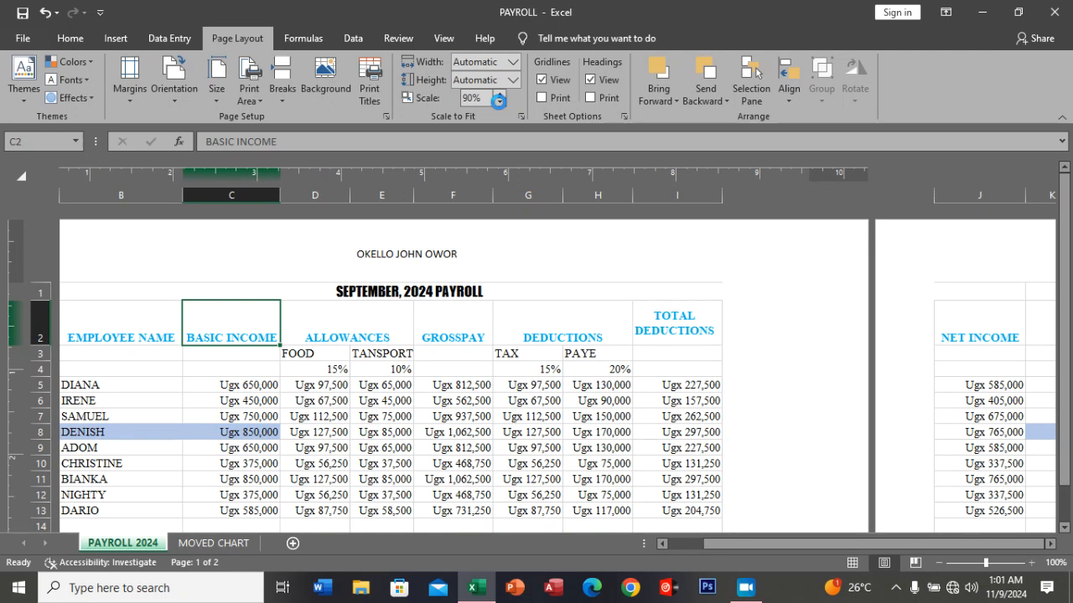
click(499, 102)
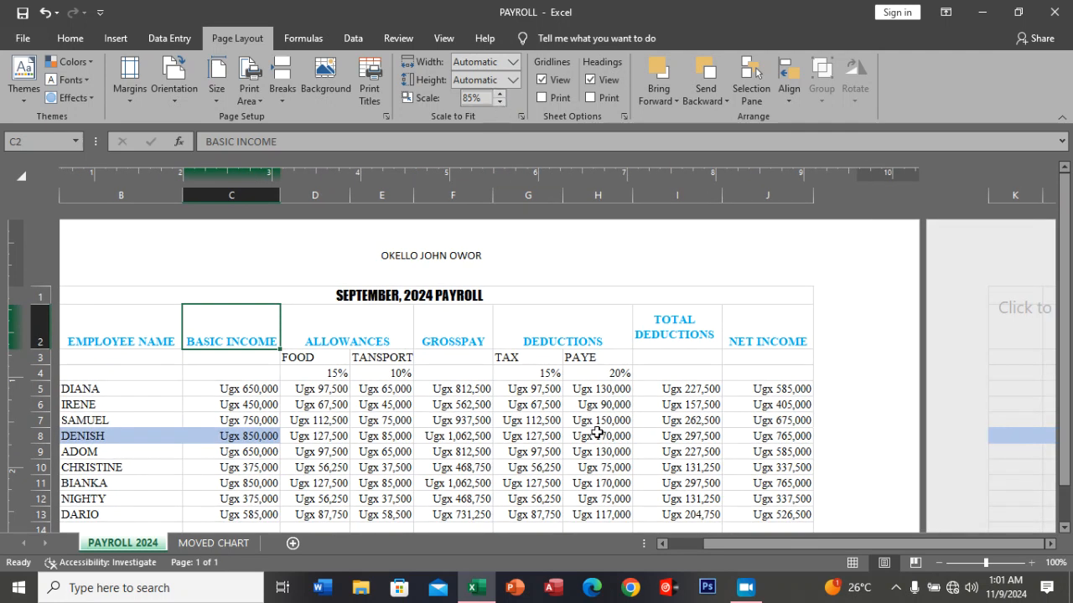
Check the scaled payroll page and its print preview, including the header and footer.
scroll(630, 387, down, 4)
scroll(630, 388, up, 4)
scroll(630, 391, down, 4)
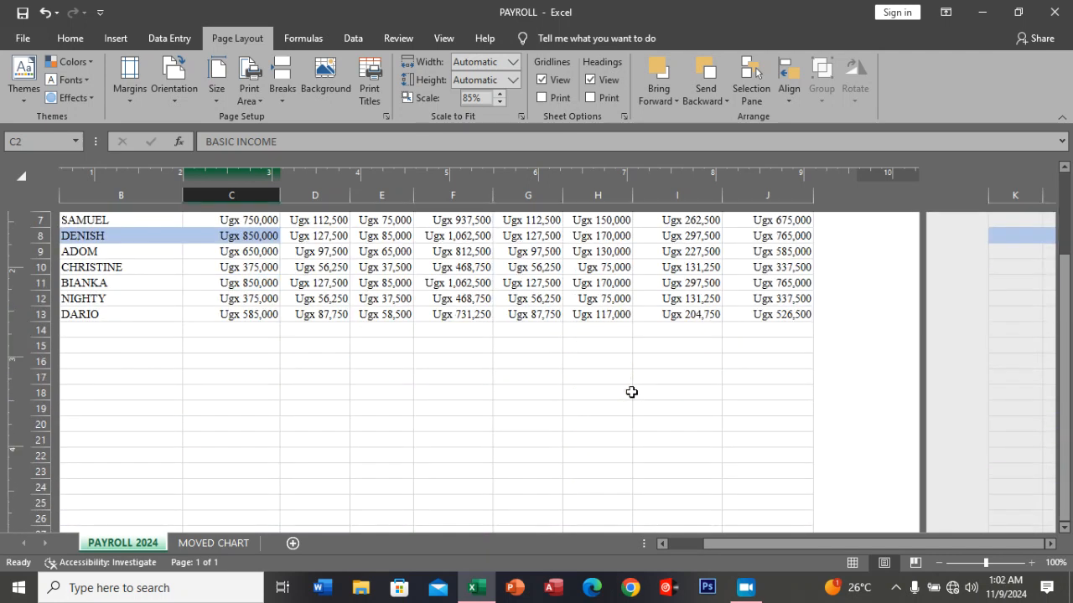
scroll(630, 391, up, 4)
drag(747, 550, 665, 546)
scroll(675, 482, down, 6)
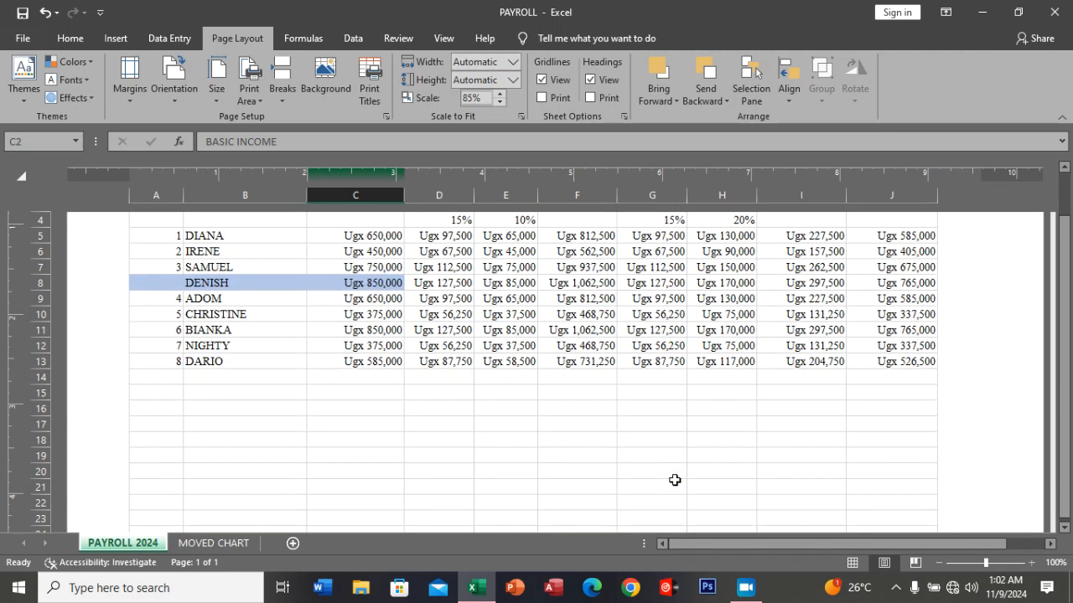
scroll(675, 481, up, 6)
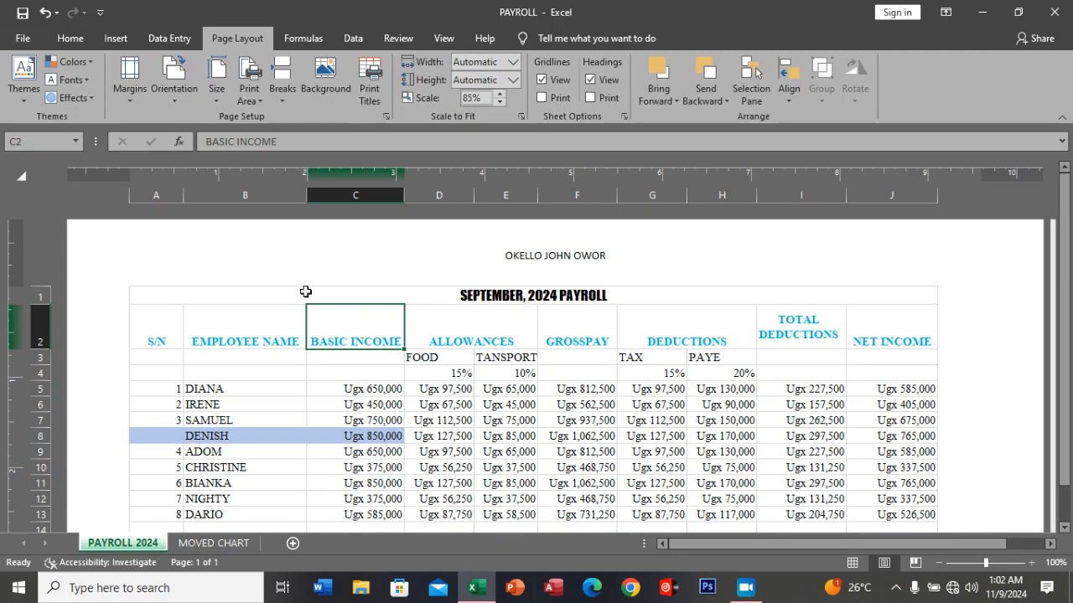
click(23, 42)
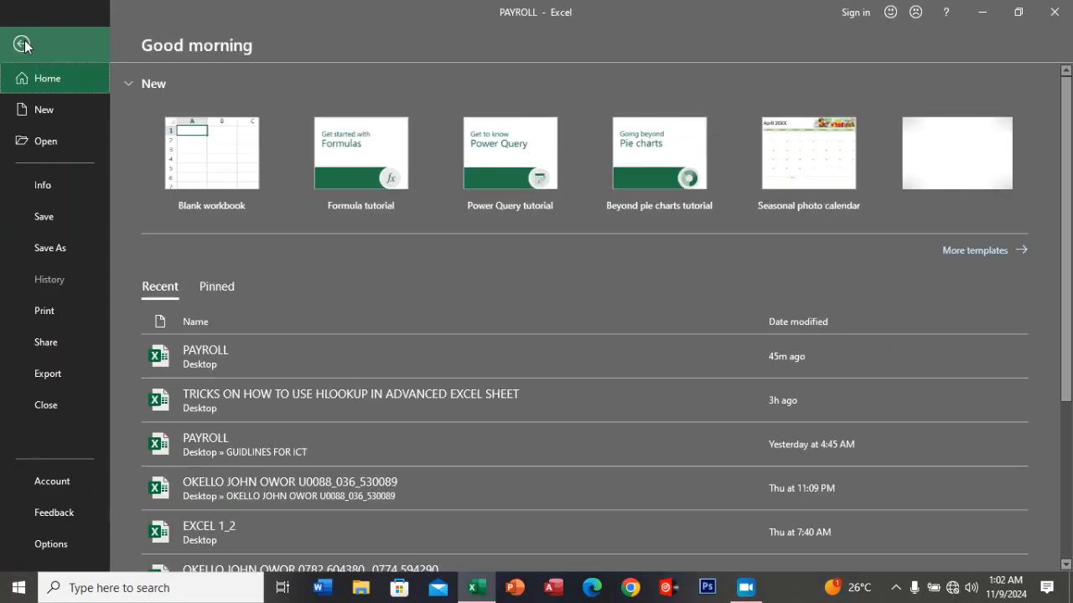
click(46, 324)
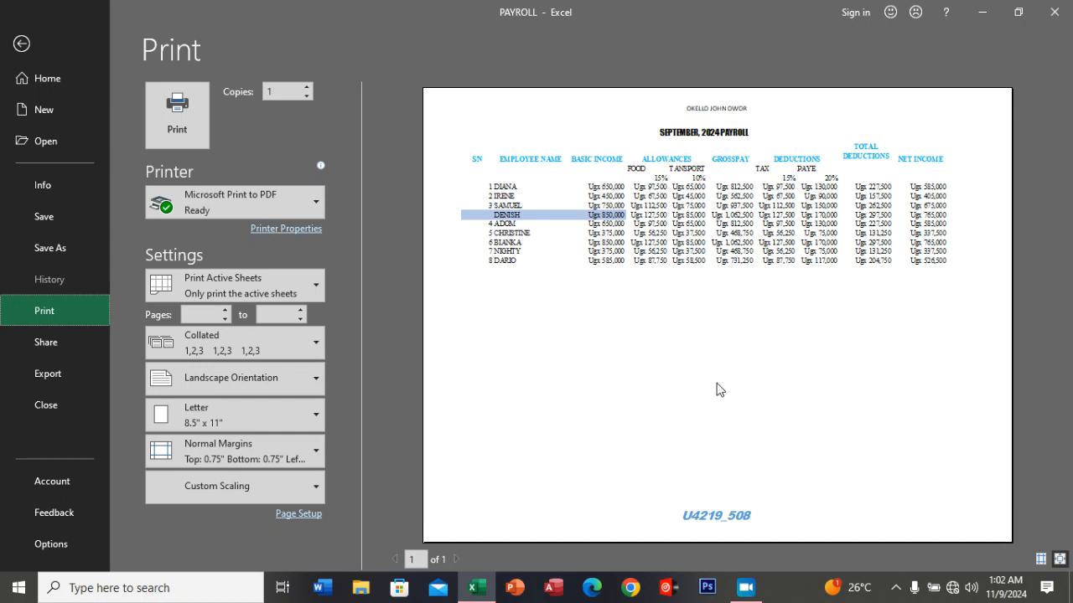
click(23, 47)
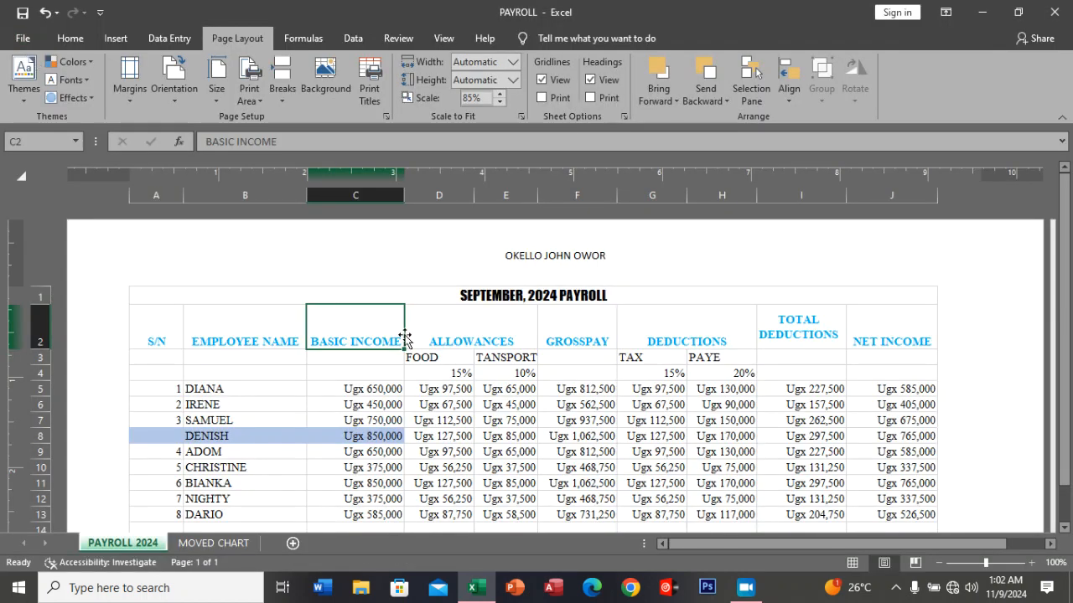
Save the changes to the PAYROLL workbook.
scroll(529, 331, down, 4)
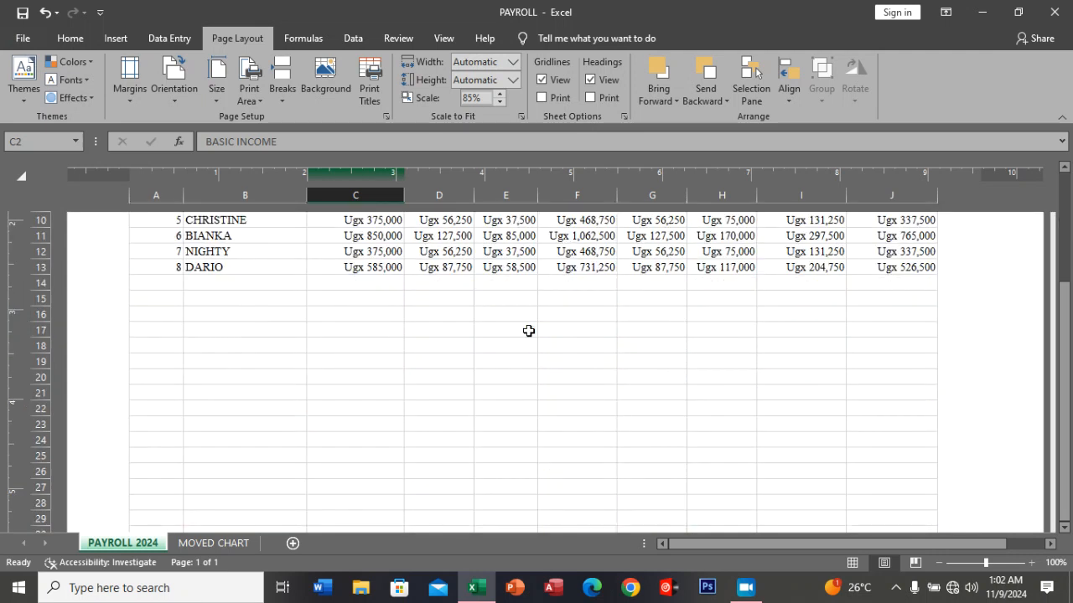
scroll(529, 331, up, 4)
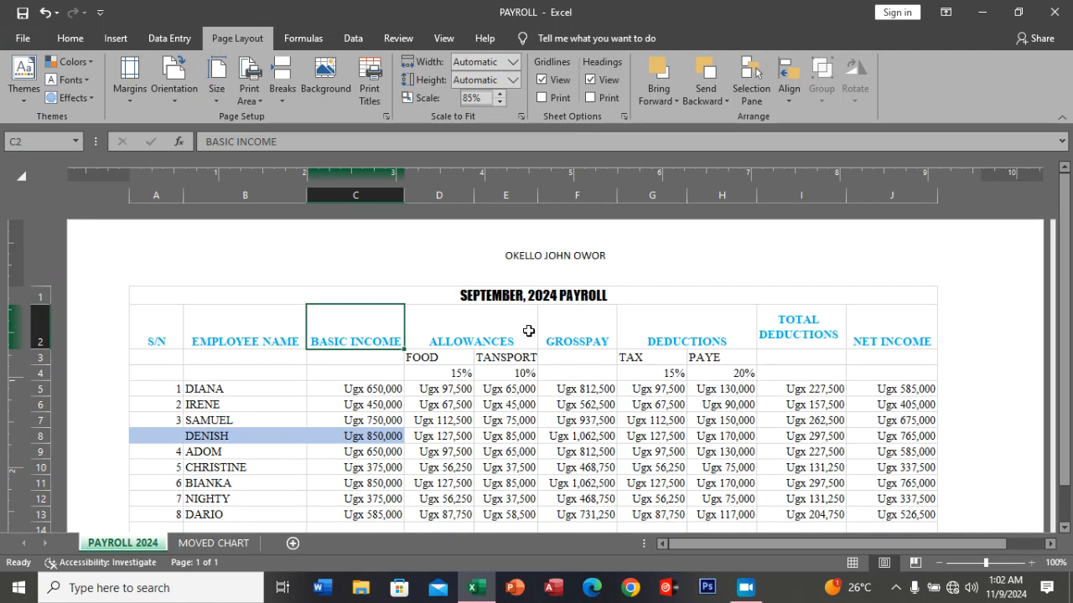
click(20, 42)
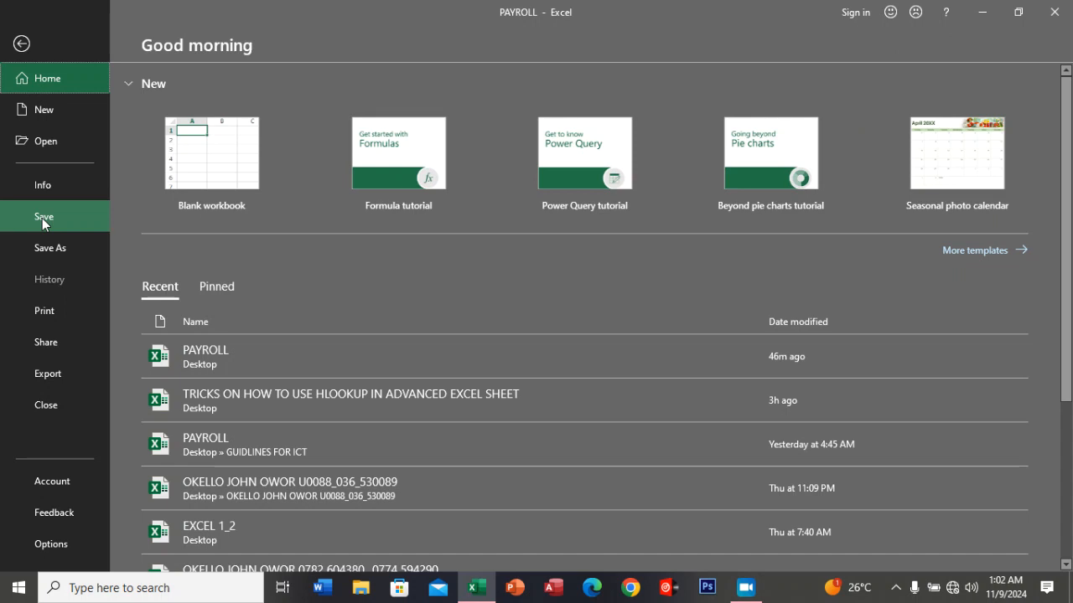
click(42, 218)
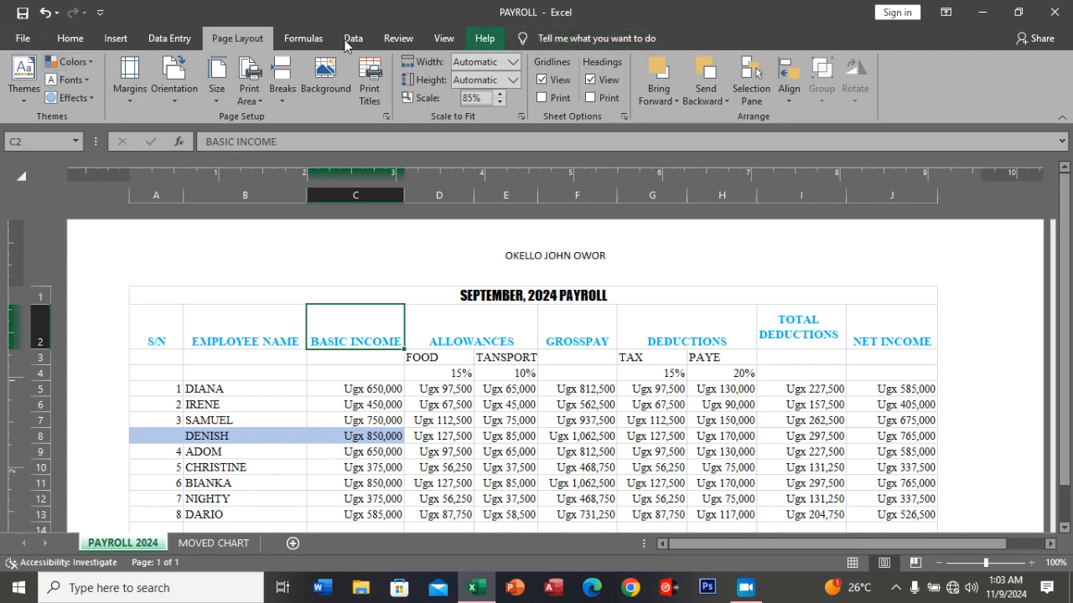
Start saving a copy of the payroll workbook with the Desktop as its destination folder.
click(18, 39)
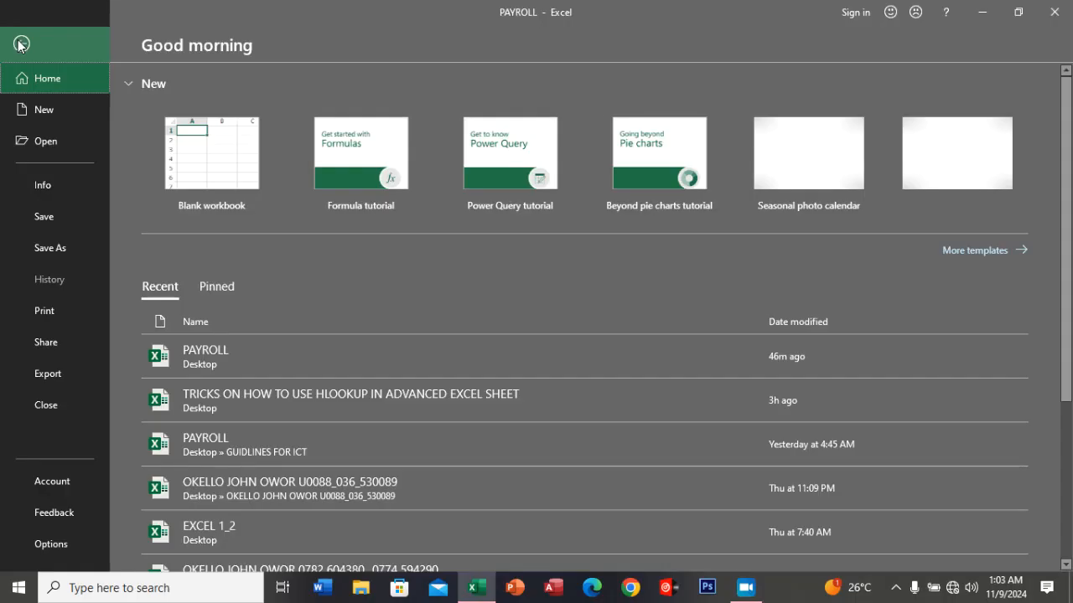
click(47, 249)
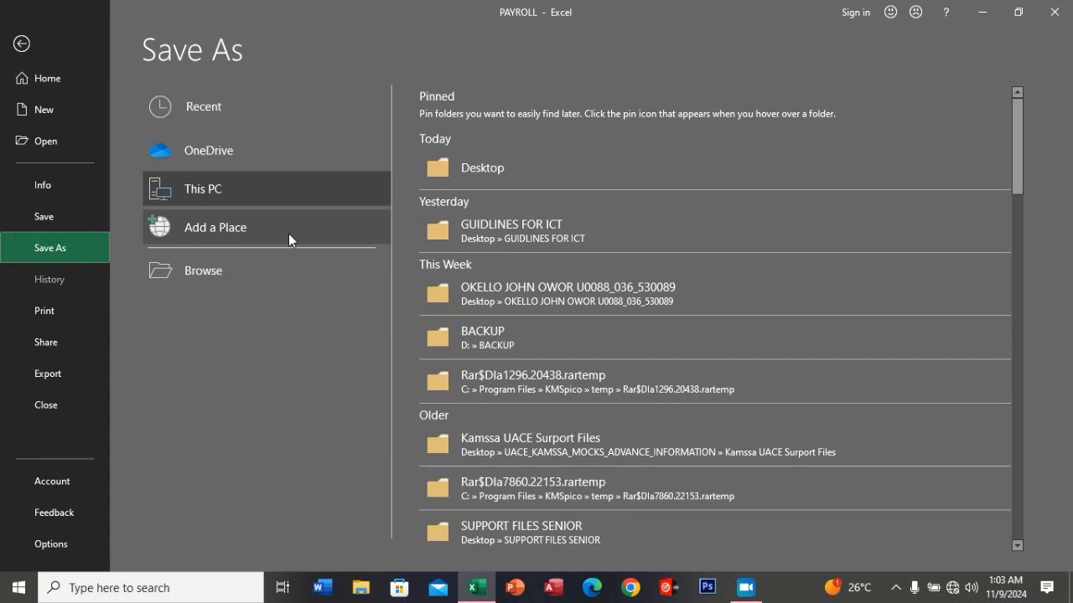
click(219, 270)
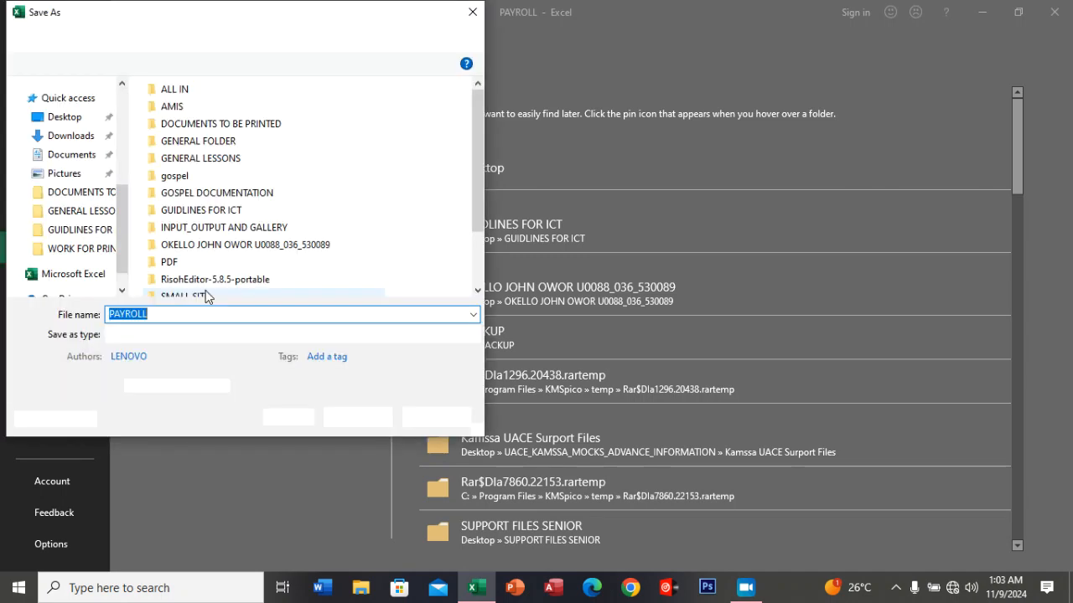
drag(124, 240, 127, 128)
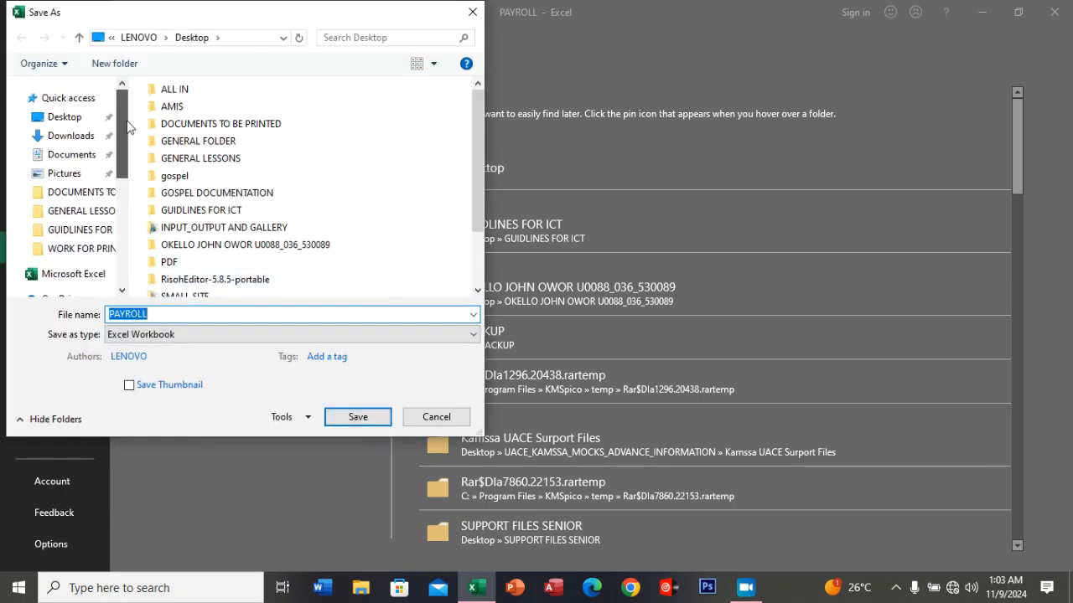
click(75, 123)
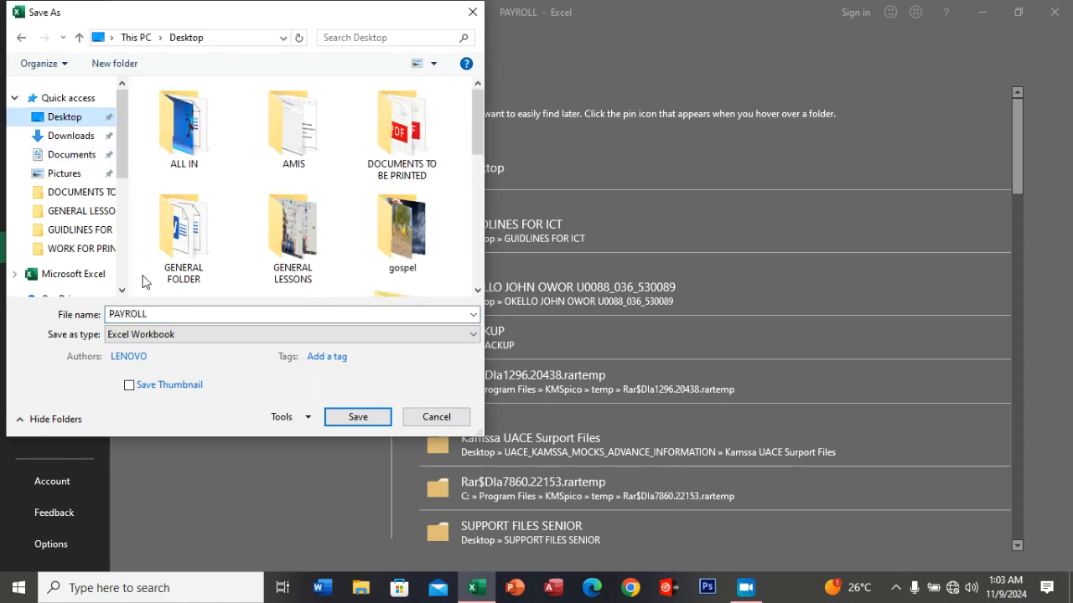
Save the workbook copy under the author's full name followed by _508, and close the workbook.
double_click(144, 312)
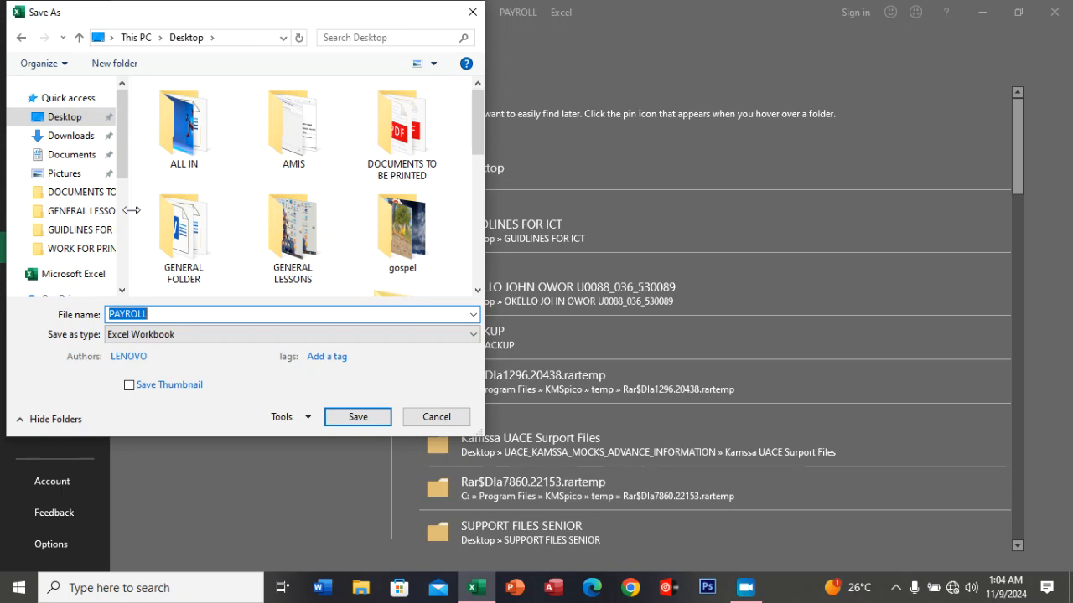
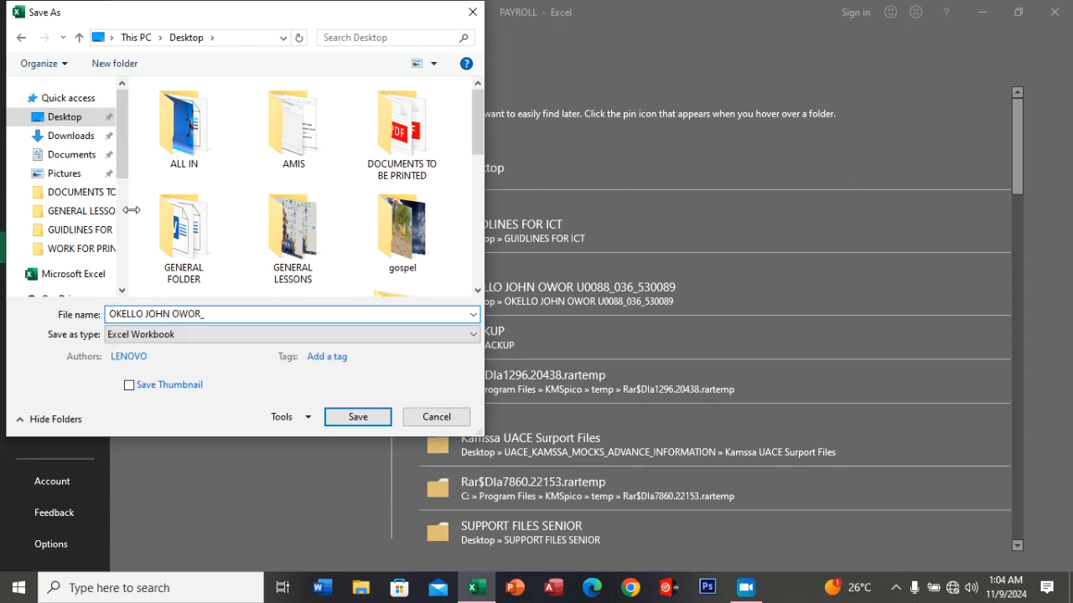
click(363, 418)
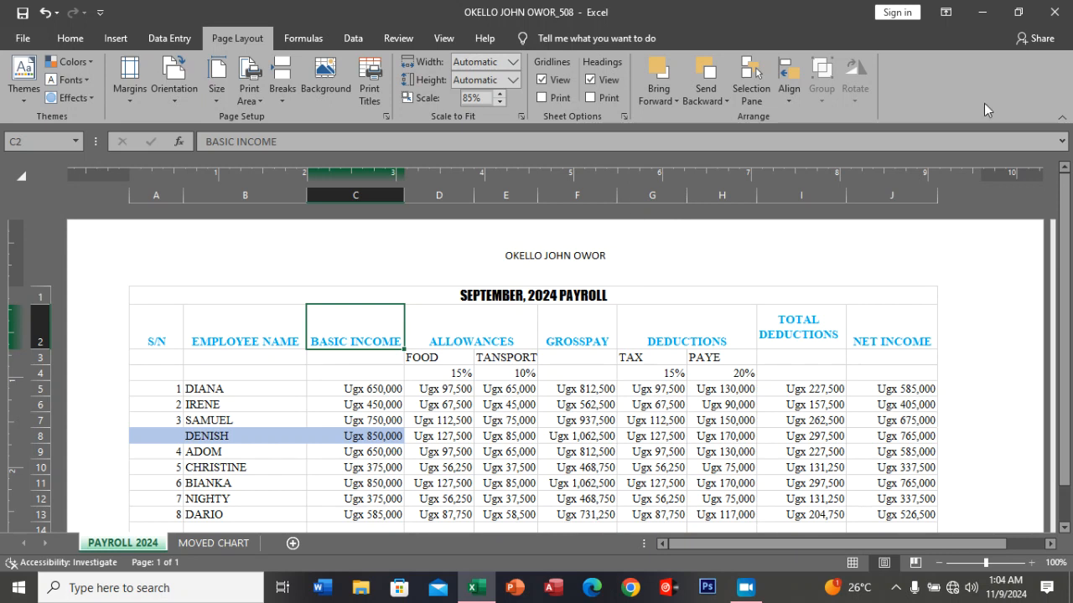
click(1052, 15)
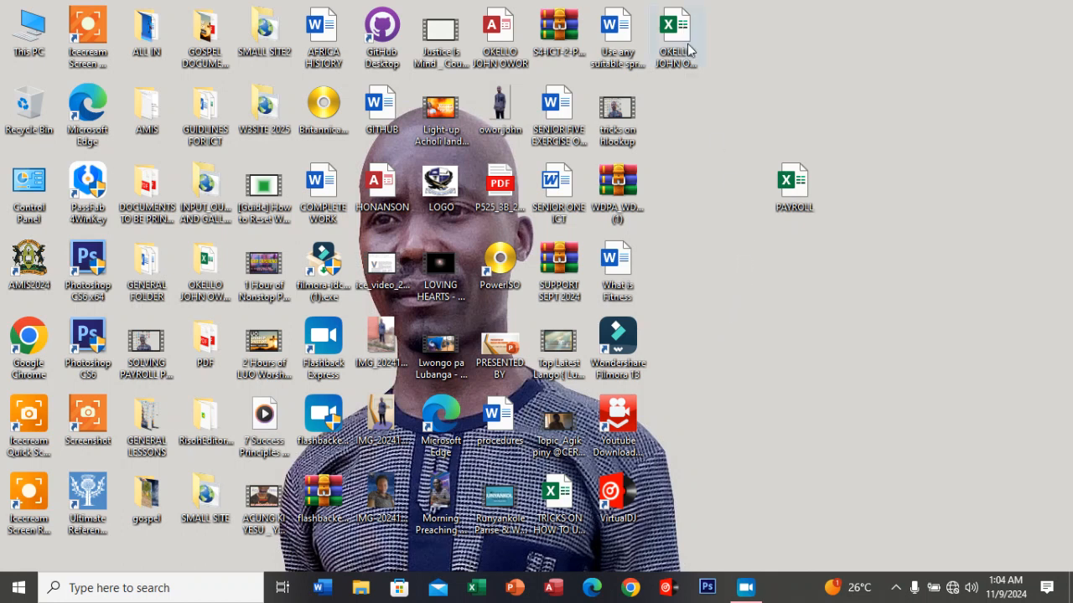
Create a new folder on the desktop, named with the author's full name followed by _508.
right_click(774, 321)
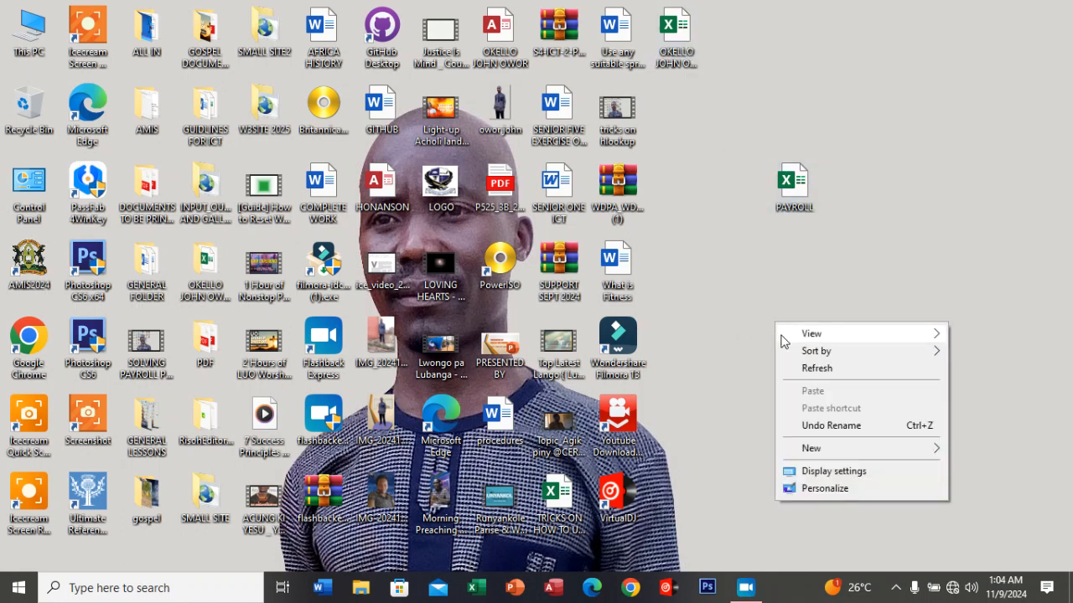
click(735, 289)
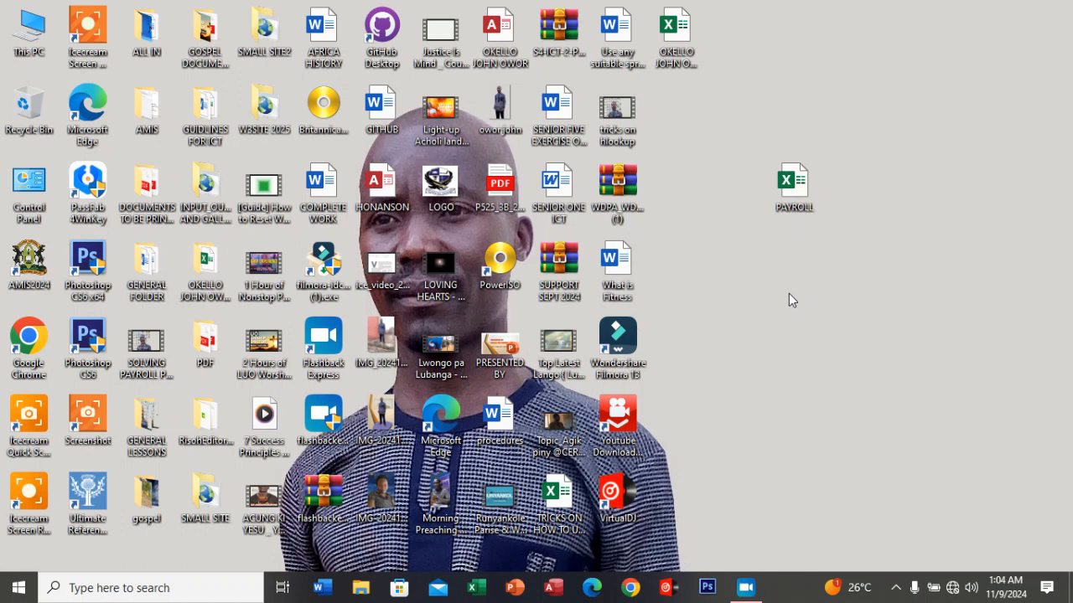
right_click(822, 331)
mouse_move(868, 460)
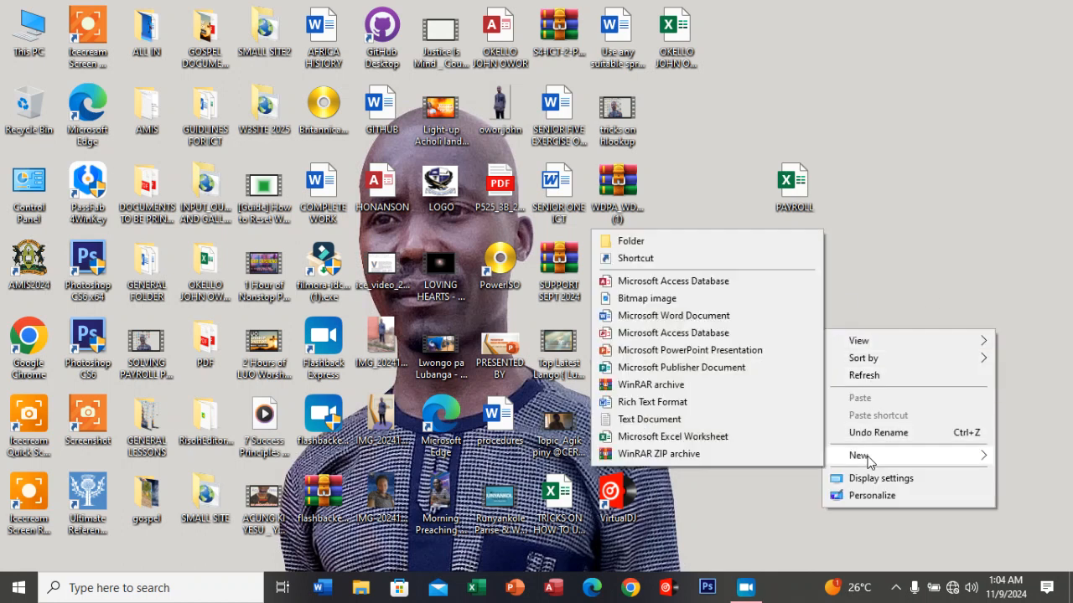
click(653, 239)
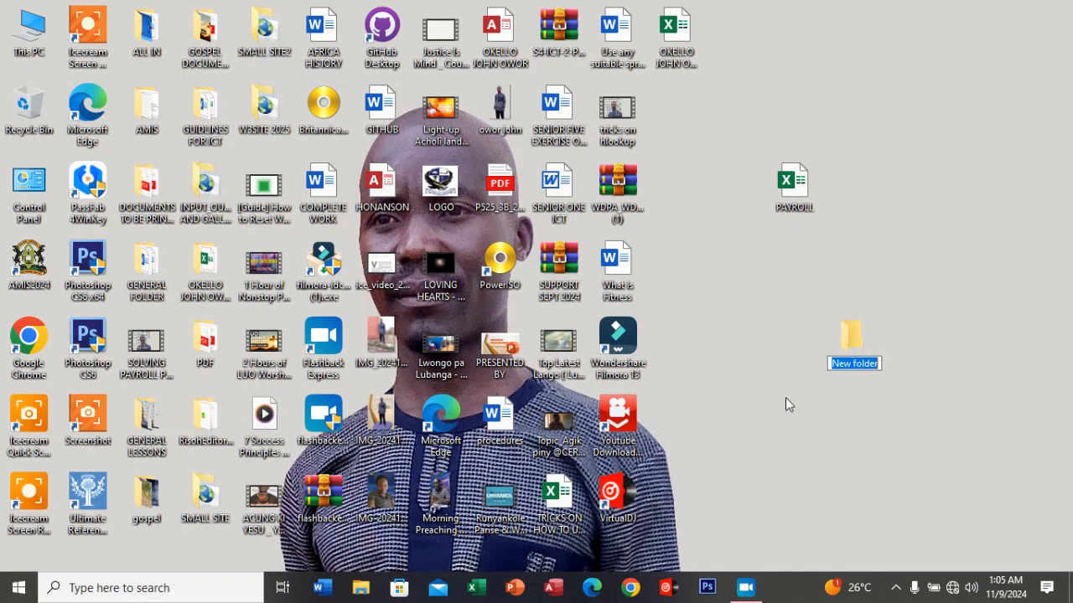
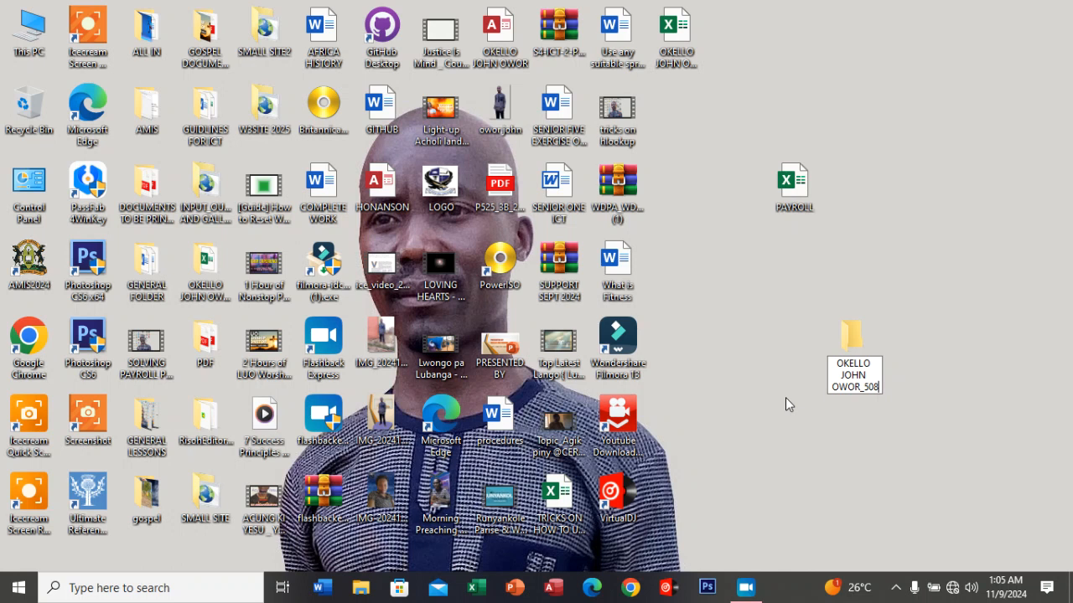
key(Return)
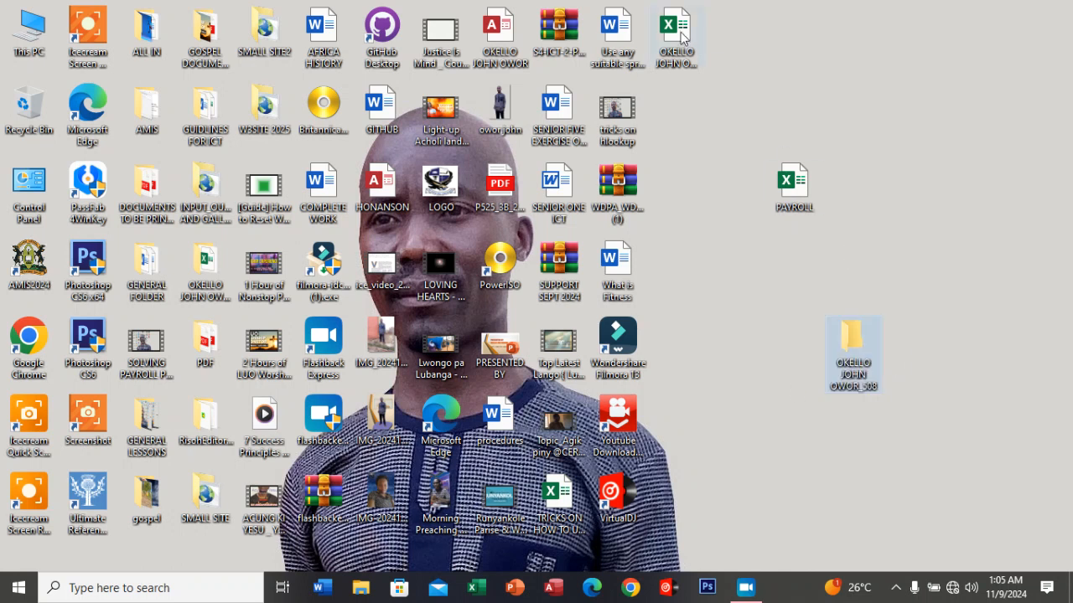
Move the _508 workbook into the new desktop folder and reposition the PAYROLL file among the other desktop icons.
drag(678, 33, 975, 109)
drag(792, 186, 679, 29)
drag(951, 103, 803, 266)
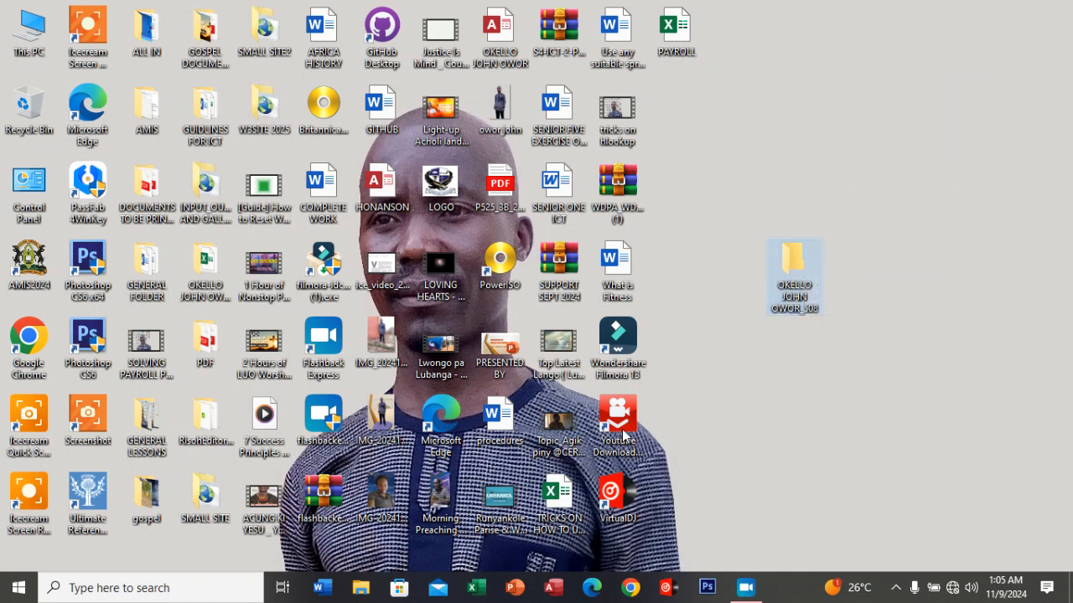
click(758, 593)
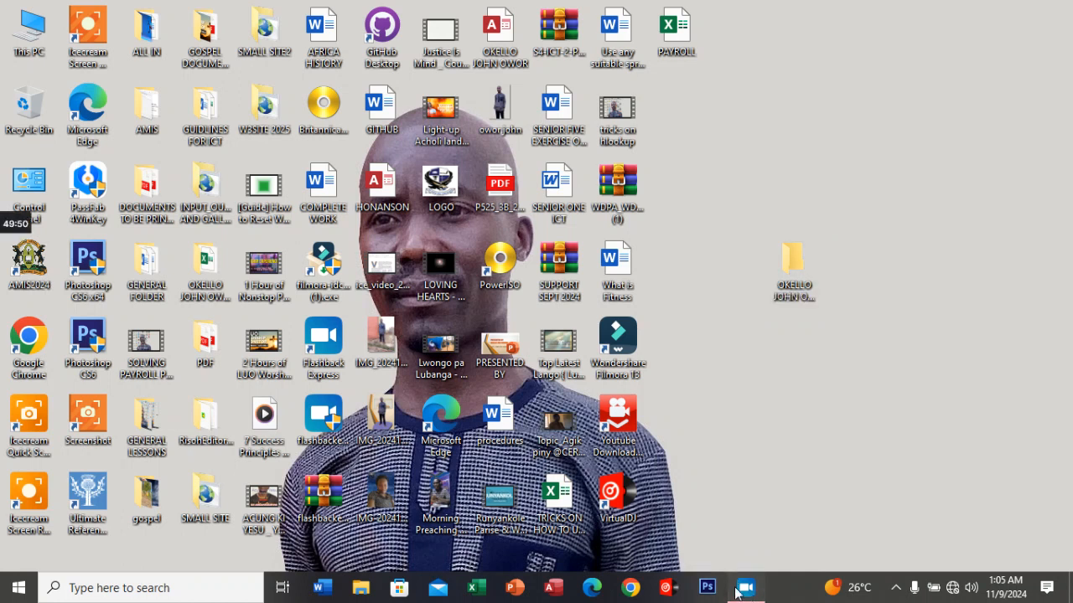